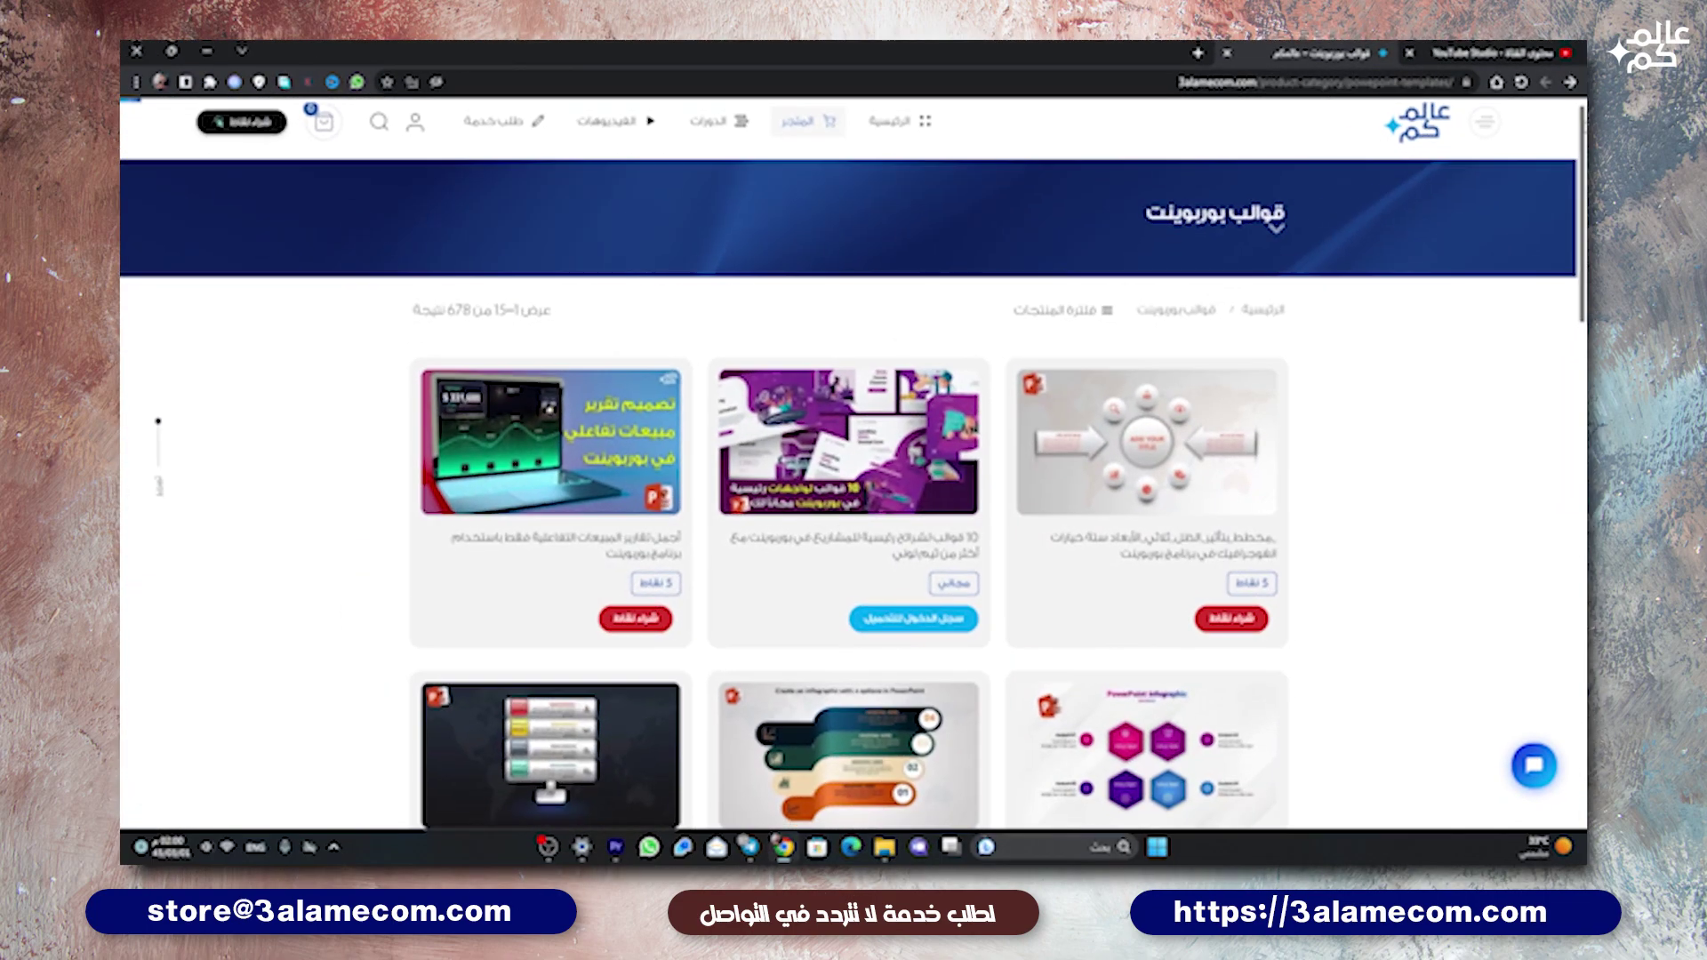
- Scroll down through the 3alamecom.com PowerPoint infographic templates grid
scroll(854, 480, "down", 2)
scroll(853, 480, "down", 1)
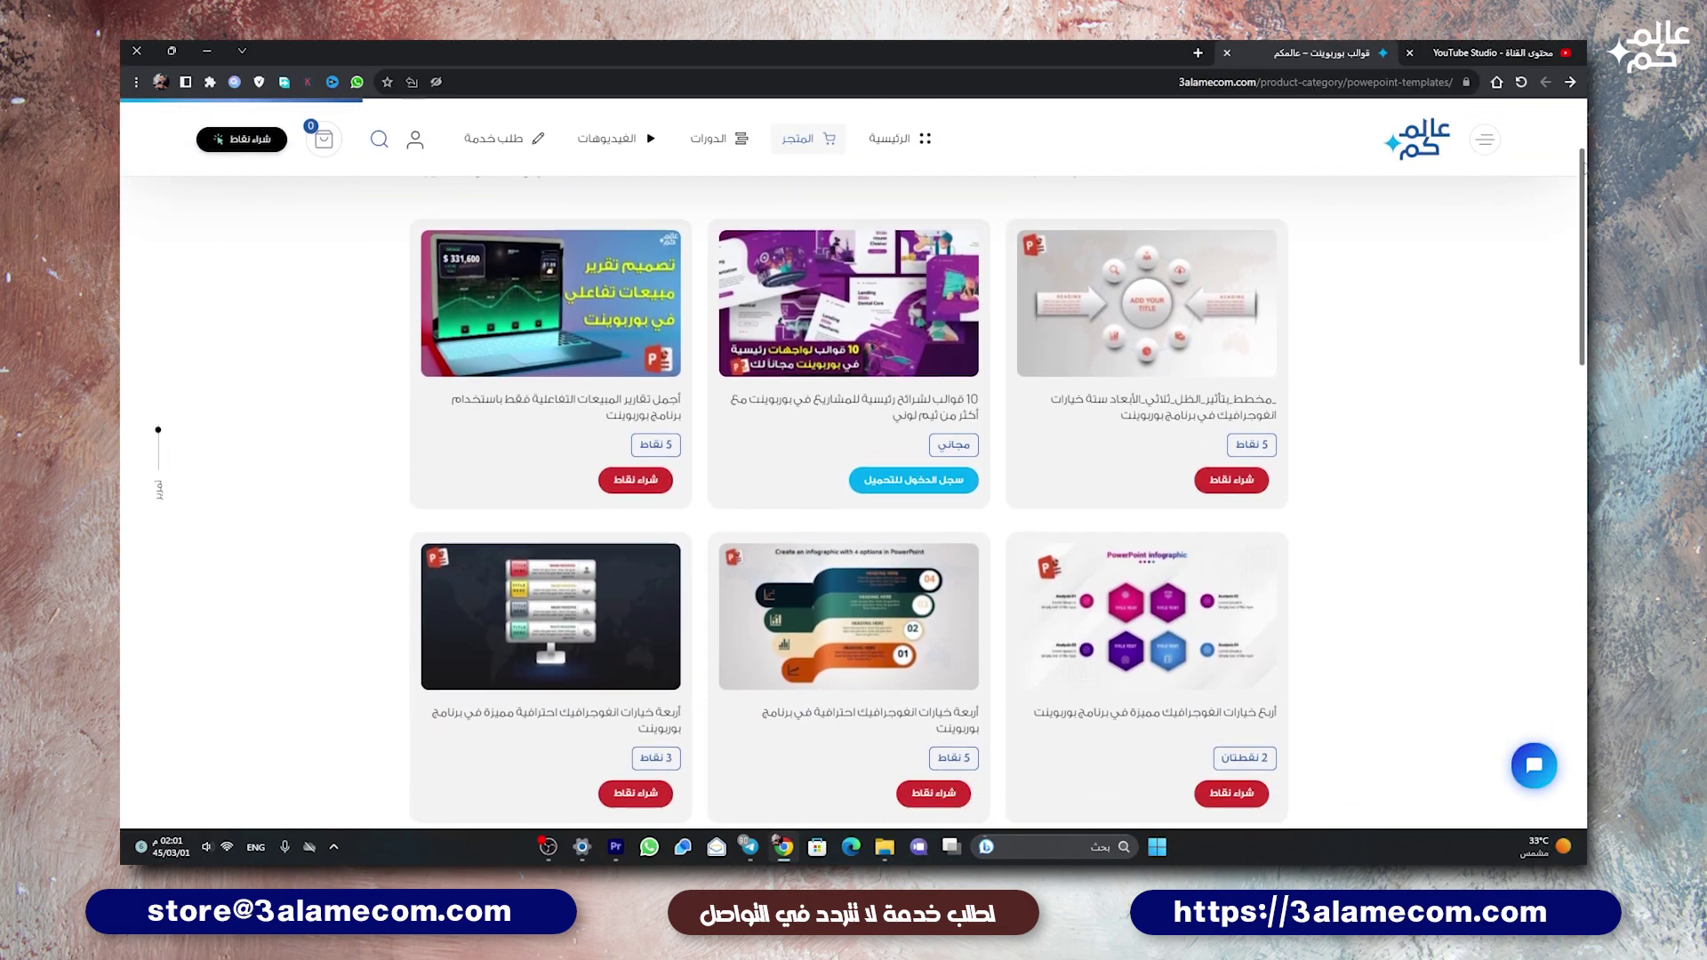
scroll(853, 480, "down", 1)
scroll(854, 480, "down", 1)
scroll(854, 480, "down", 1)
scroll(853, 480, "down", 1)
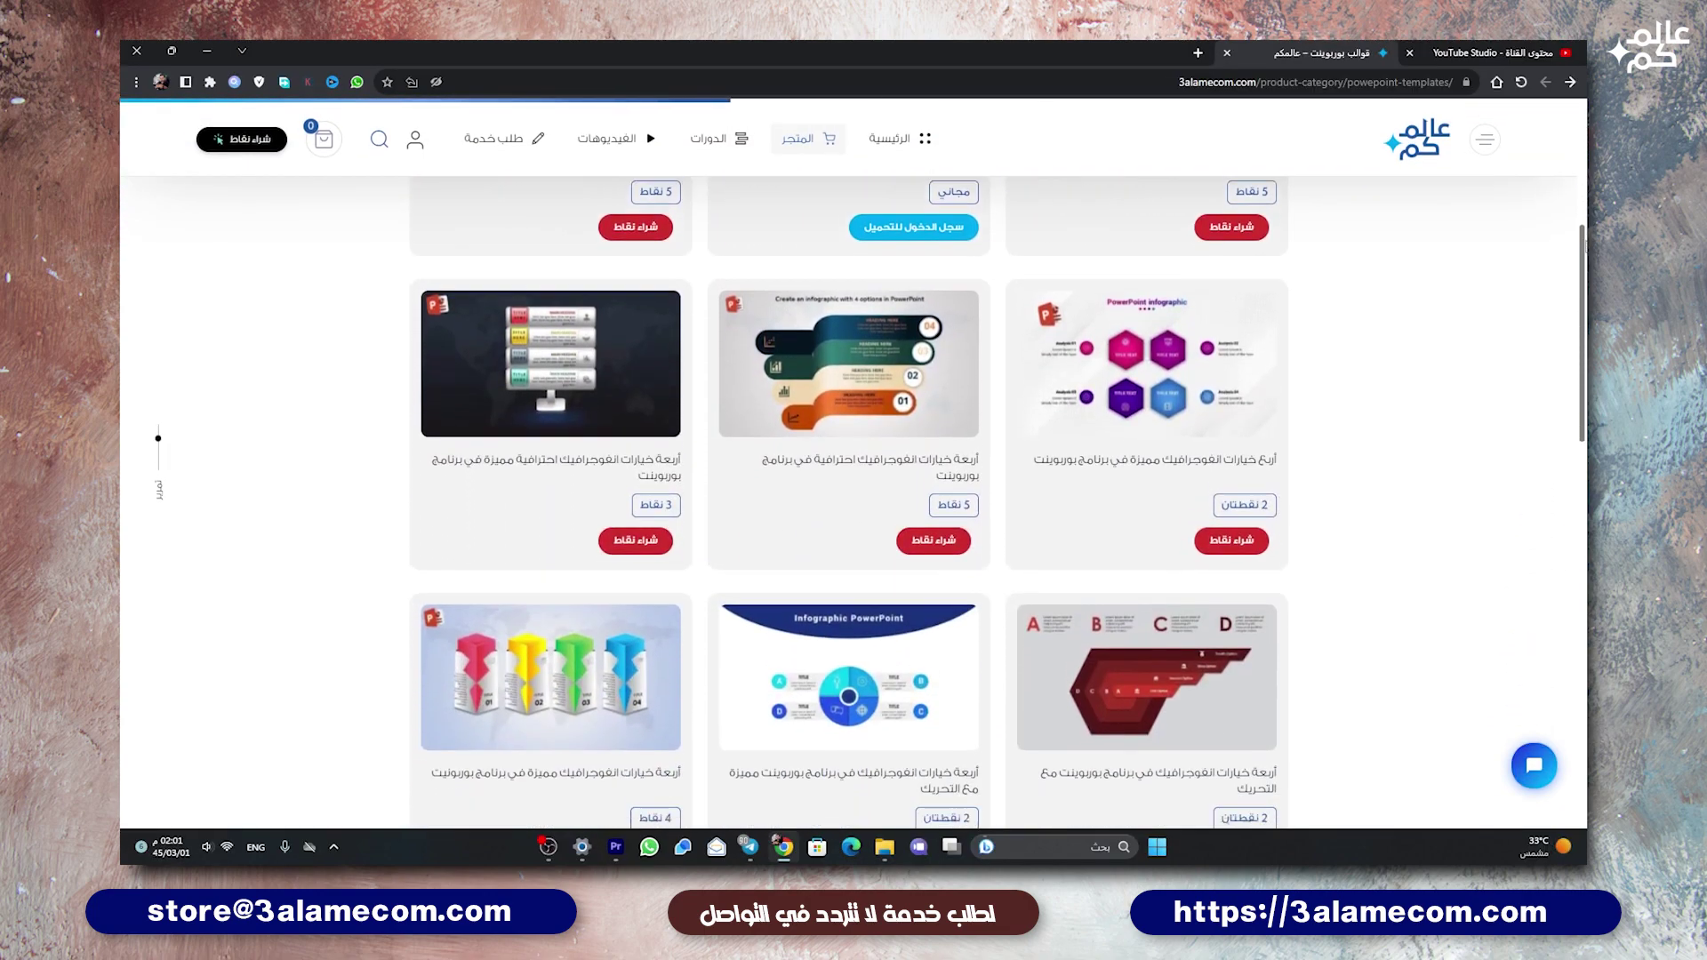
scroll(854, 480, "down", 1)
scroll(854, 480, "down", 1)
scroll(854, 480, "down", 1)
scroll(853, 480, "down", 1)
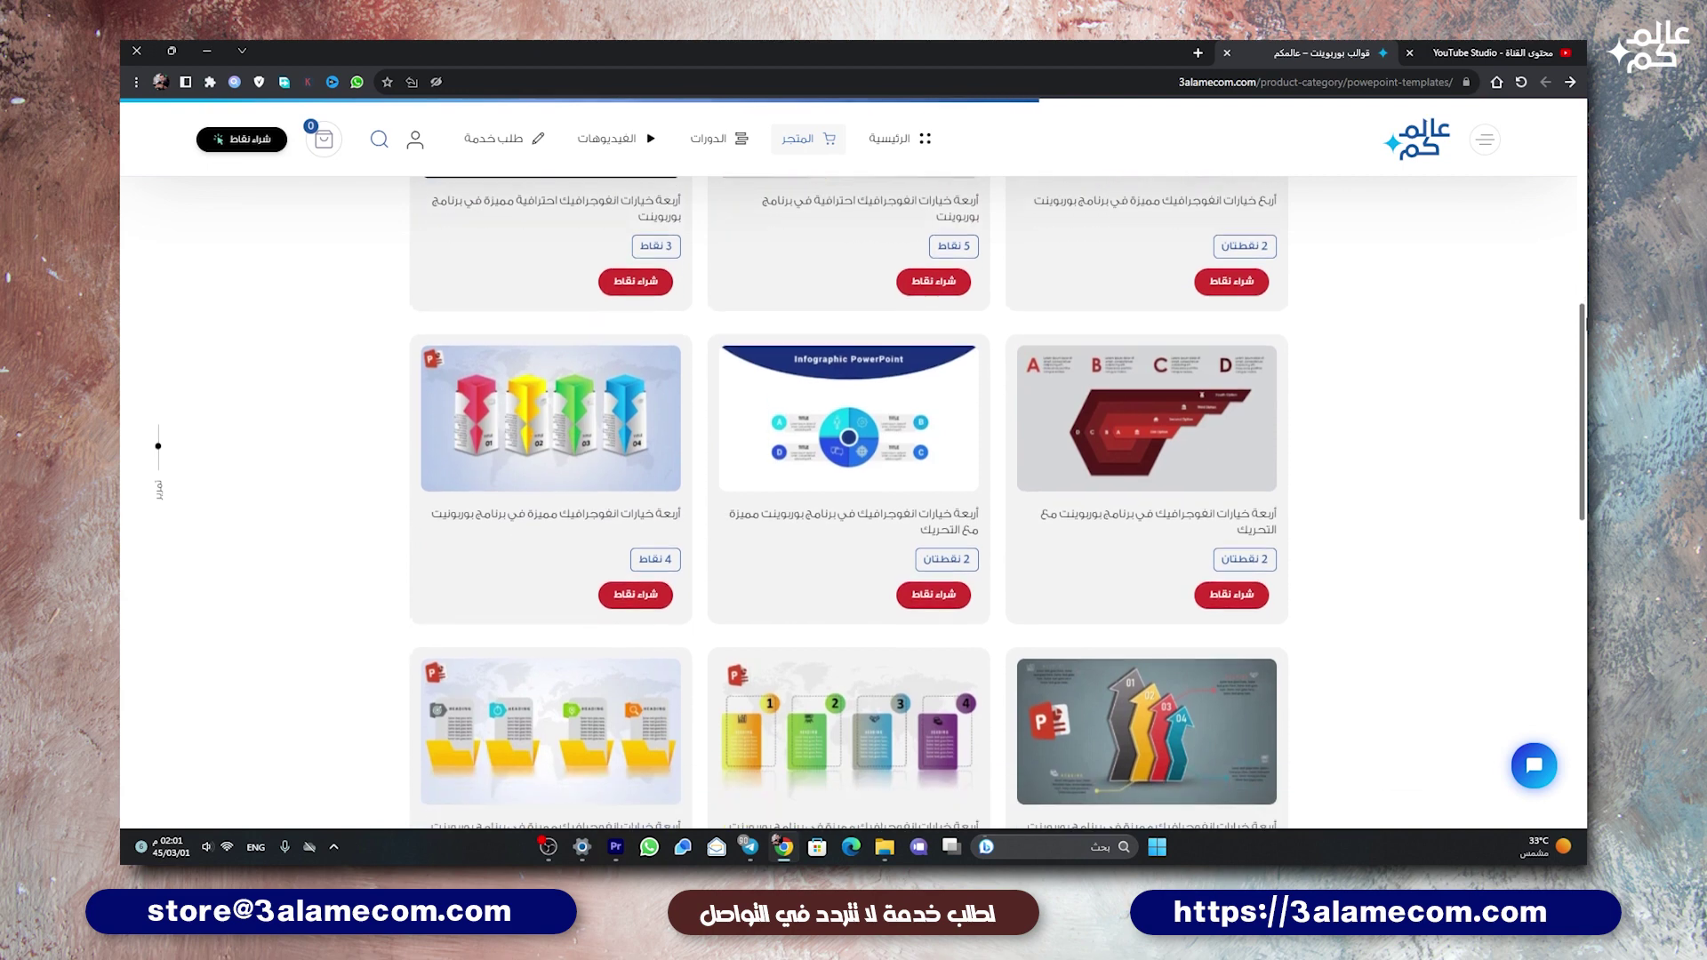
scroll(854, 480, "down", 1)
scroll(853, 481, "down", 1)
scroll(854, 480, "down", 1)
scroll(854, 480, "down", 1)
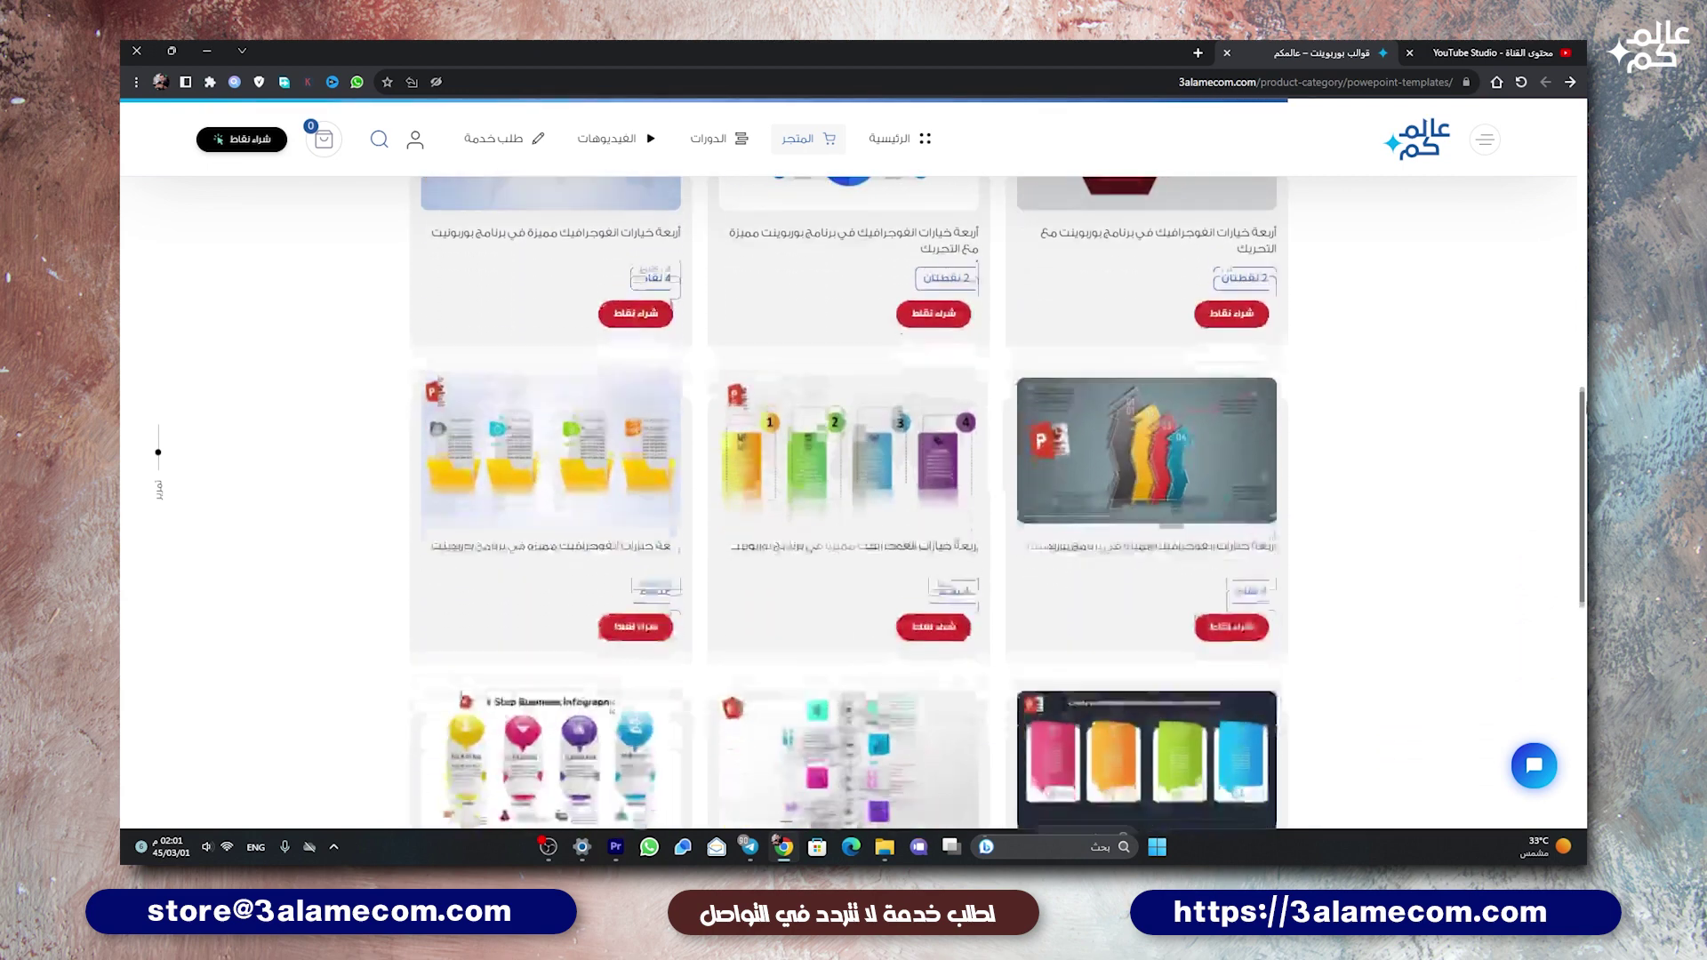
scroll(853, 480, "down", 1)
scroll(853, 480, "down", 1)
scroll(853, 480, "down", 1)
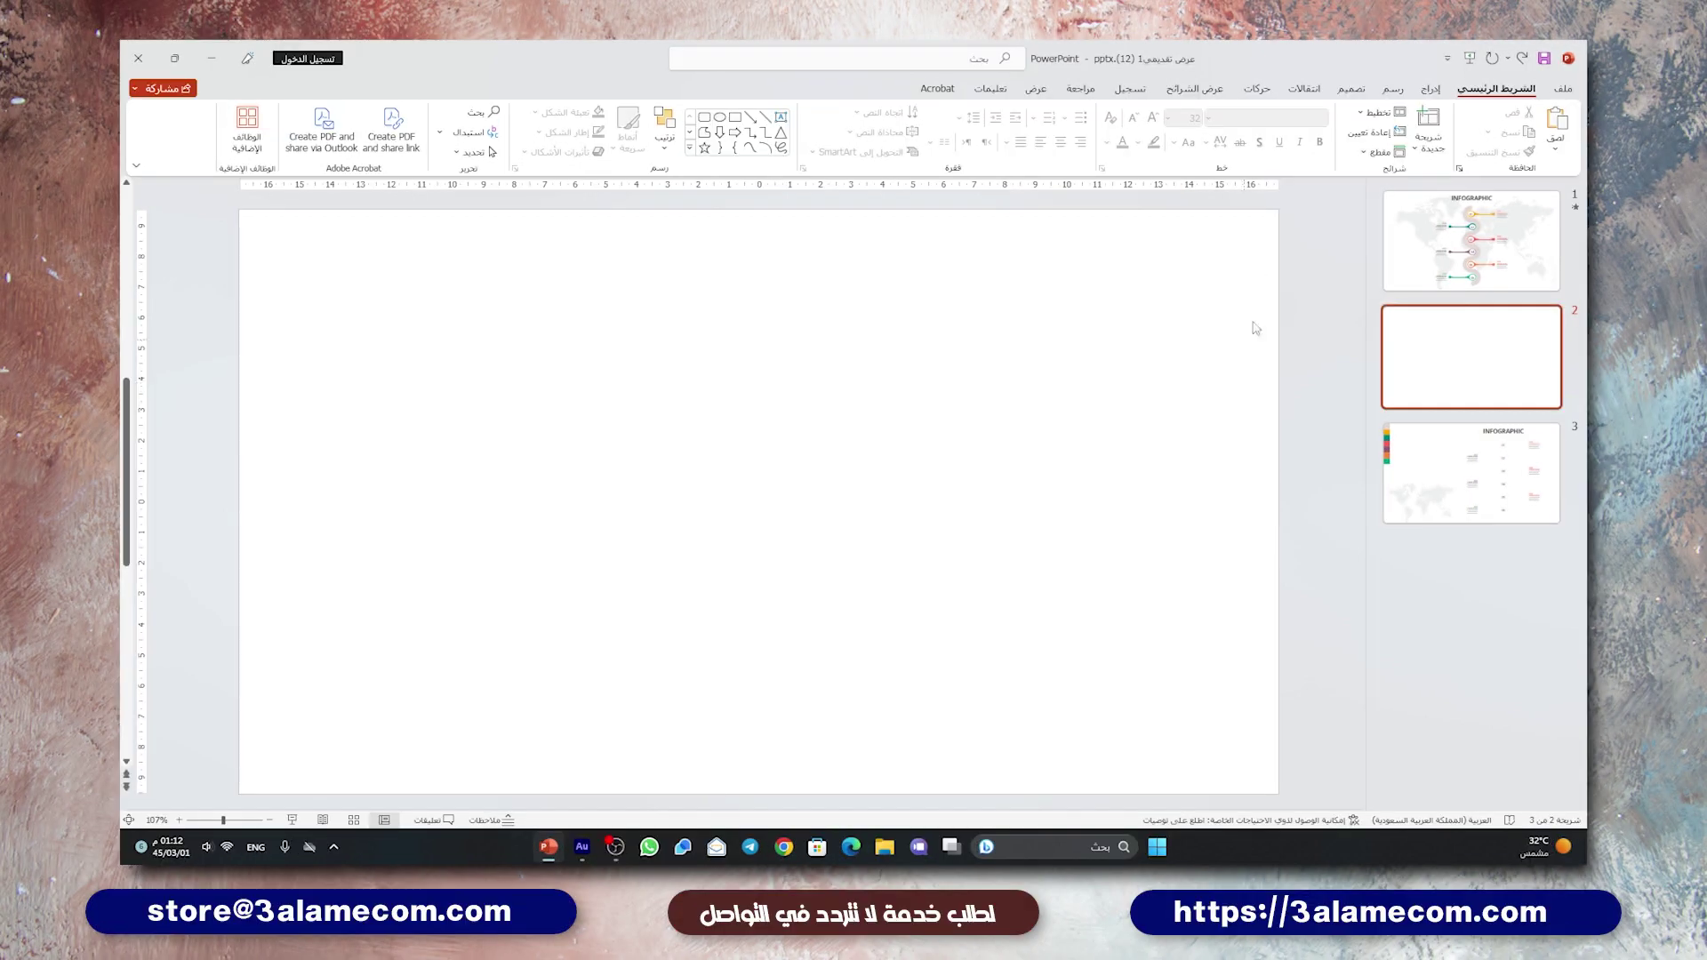
- Insert a blue Block Arc on slide 2 and rotate it 90° to open right
left_click(1431, 88)
left_click(1325, 143)
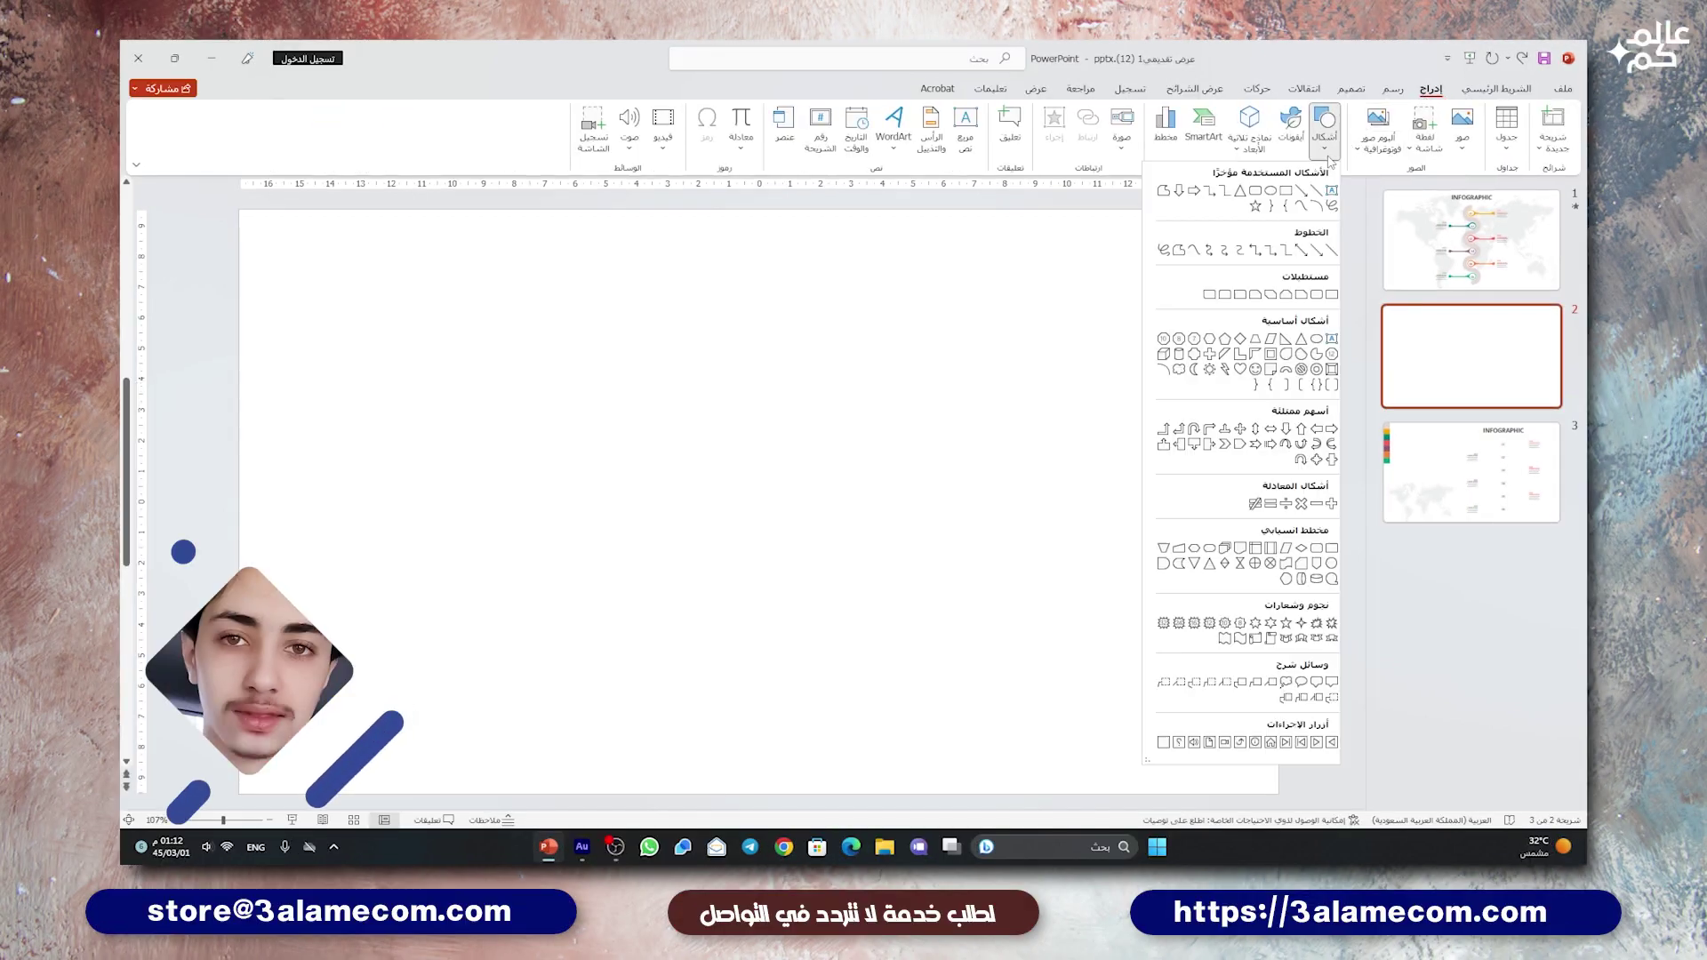
left_click(1288, 366)
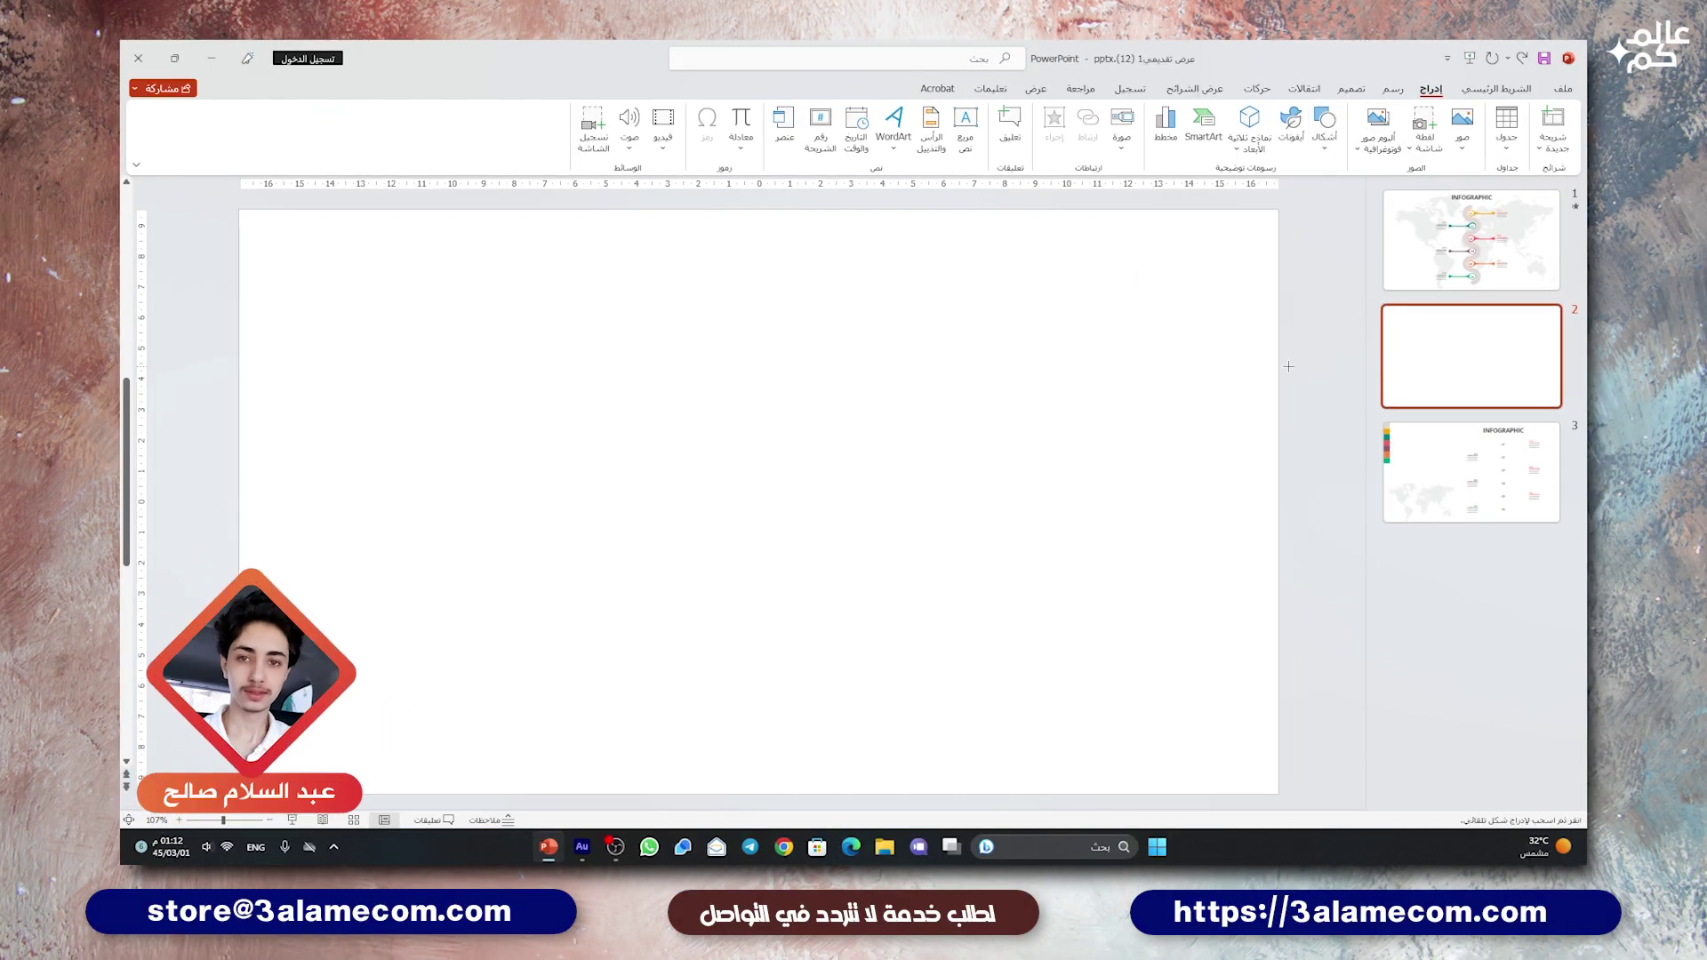
left_click(585, 325)
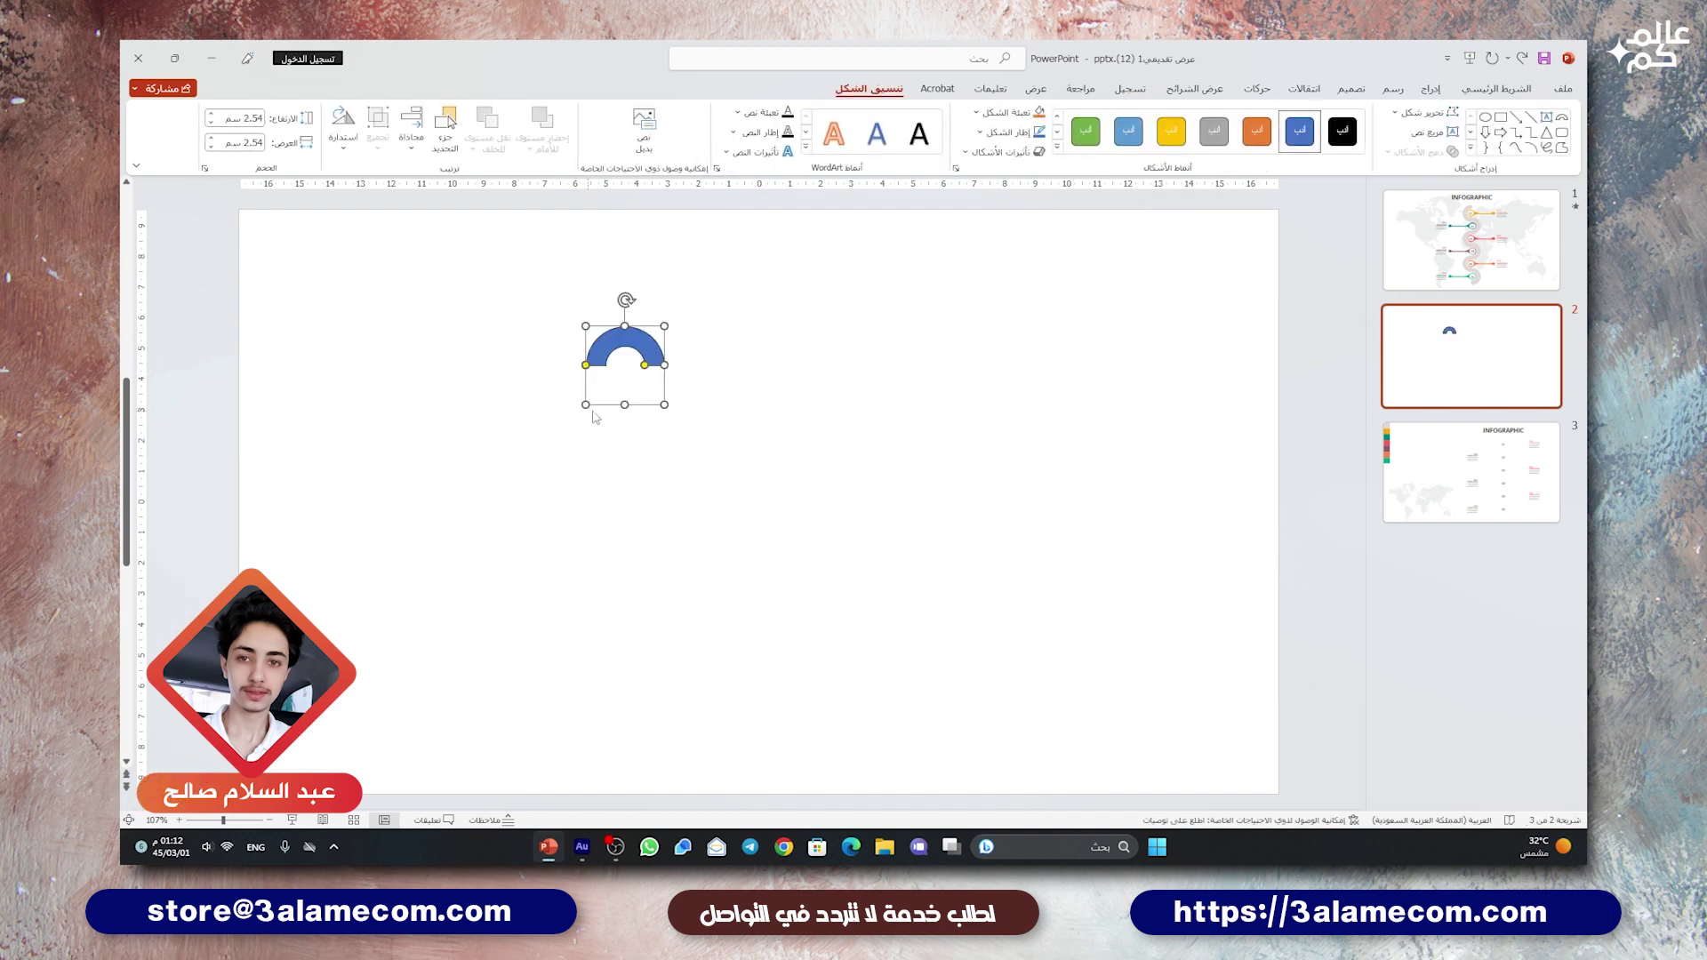
mouse_move(626, 300)
left_mouse_down()
mouse_move(549, 376)
mouse_move(688, 364)
mouse_move(792, 432)
mouse_move(743, 400)
left_mouse_up()
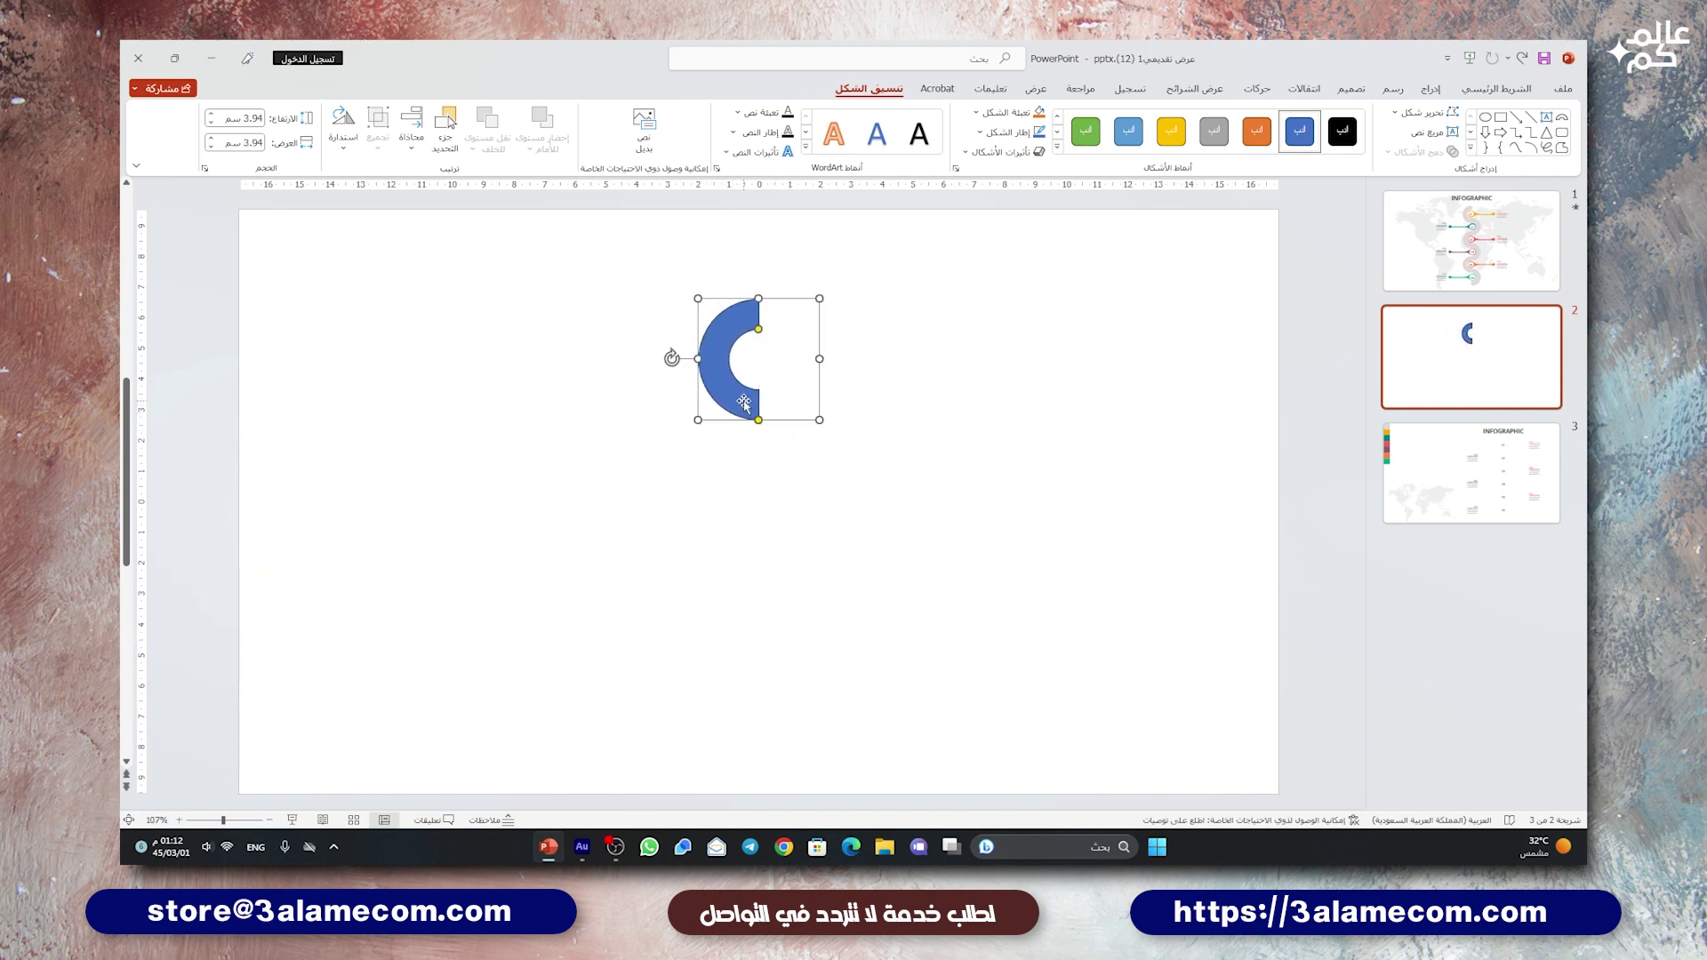
left_click(896, 371)
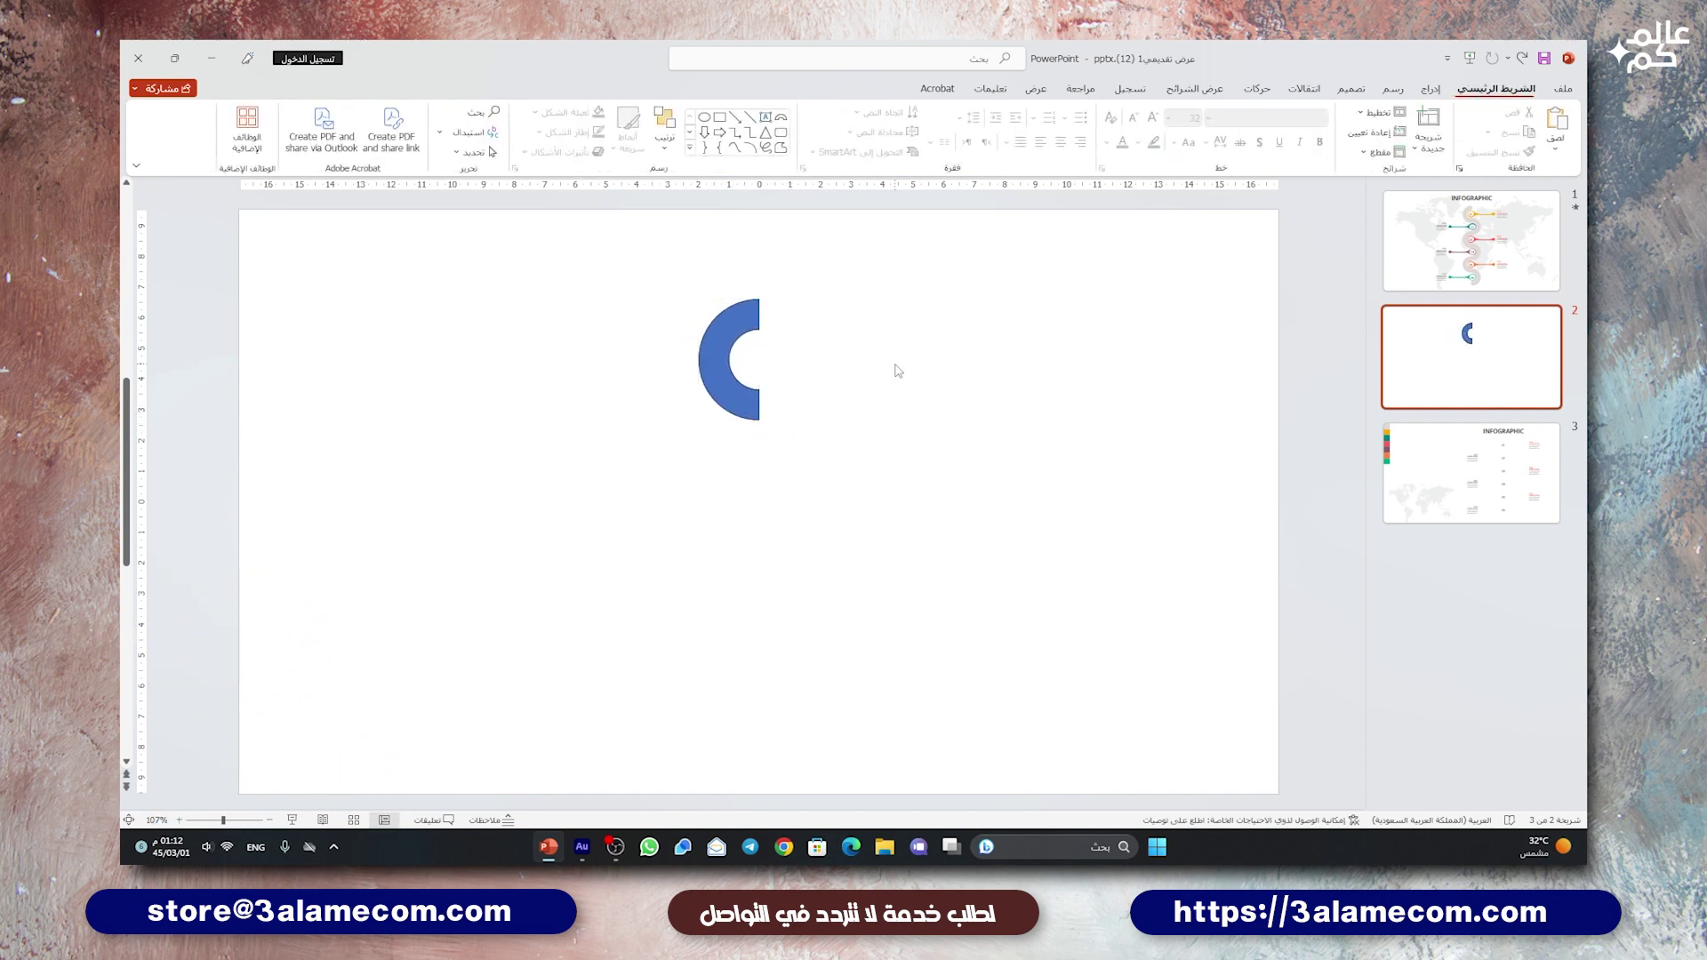
- Add a small oval sized to cap the arc's top end
left_click(1429, 89)
left_click(1323, 128)
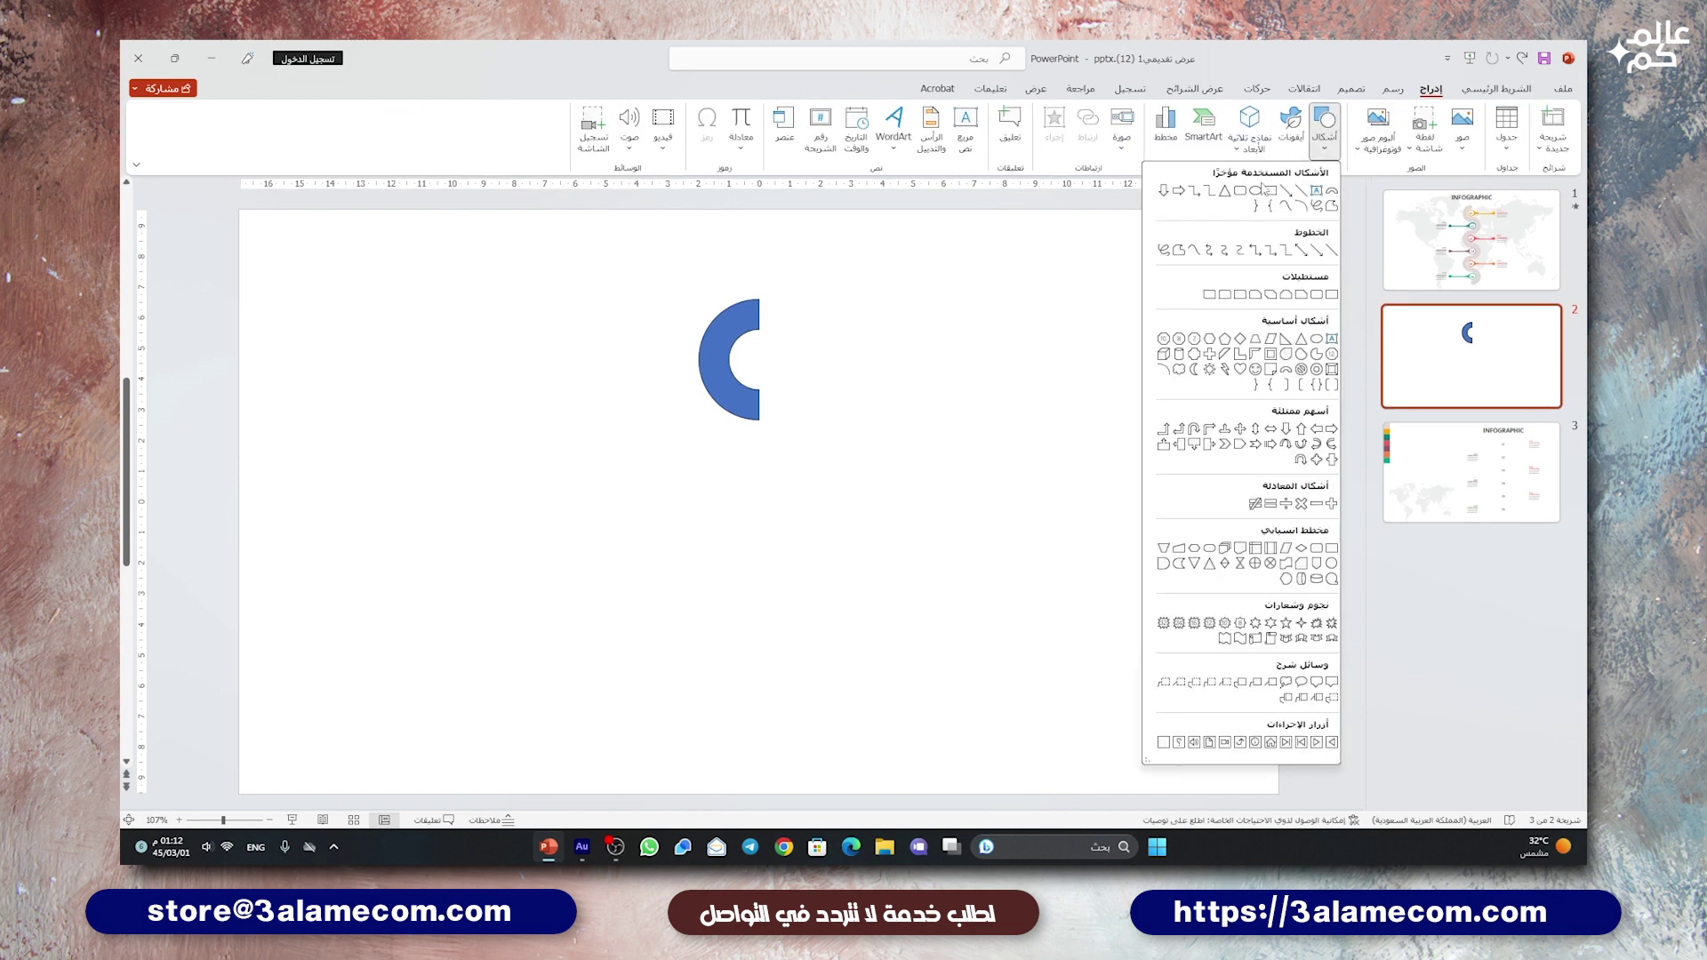
left_click(1256, 190)
left_click(758, 308)
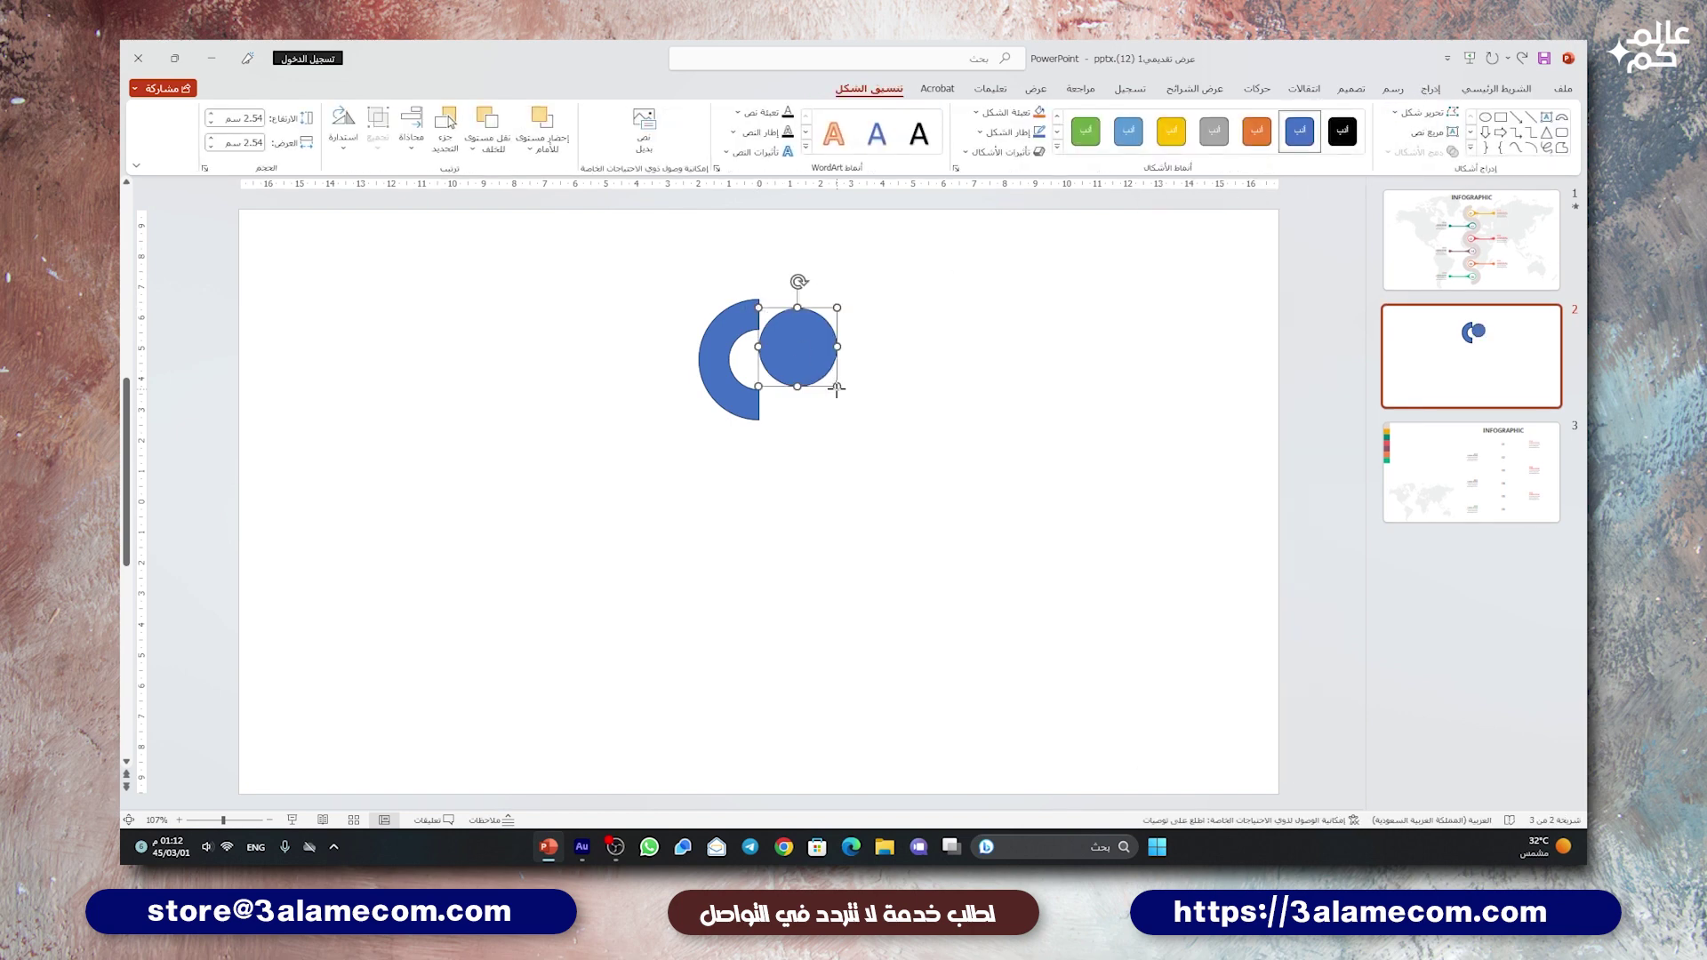
left_click_drag(837, 387, 762, 322)
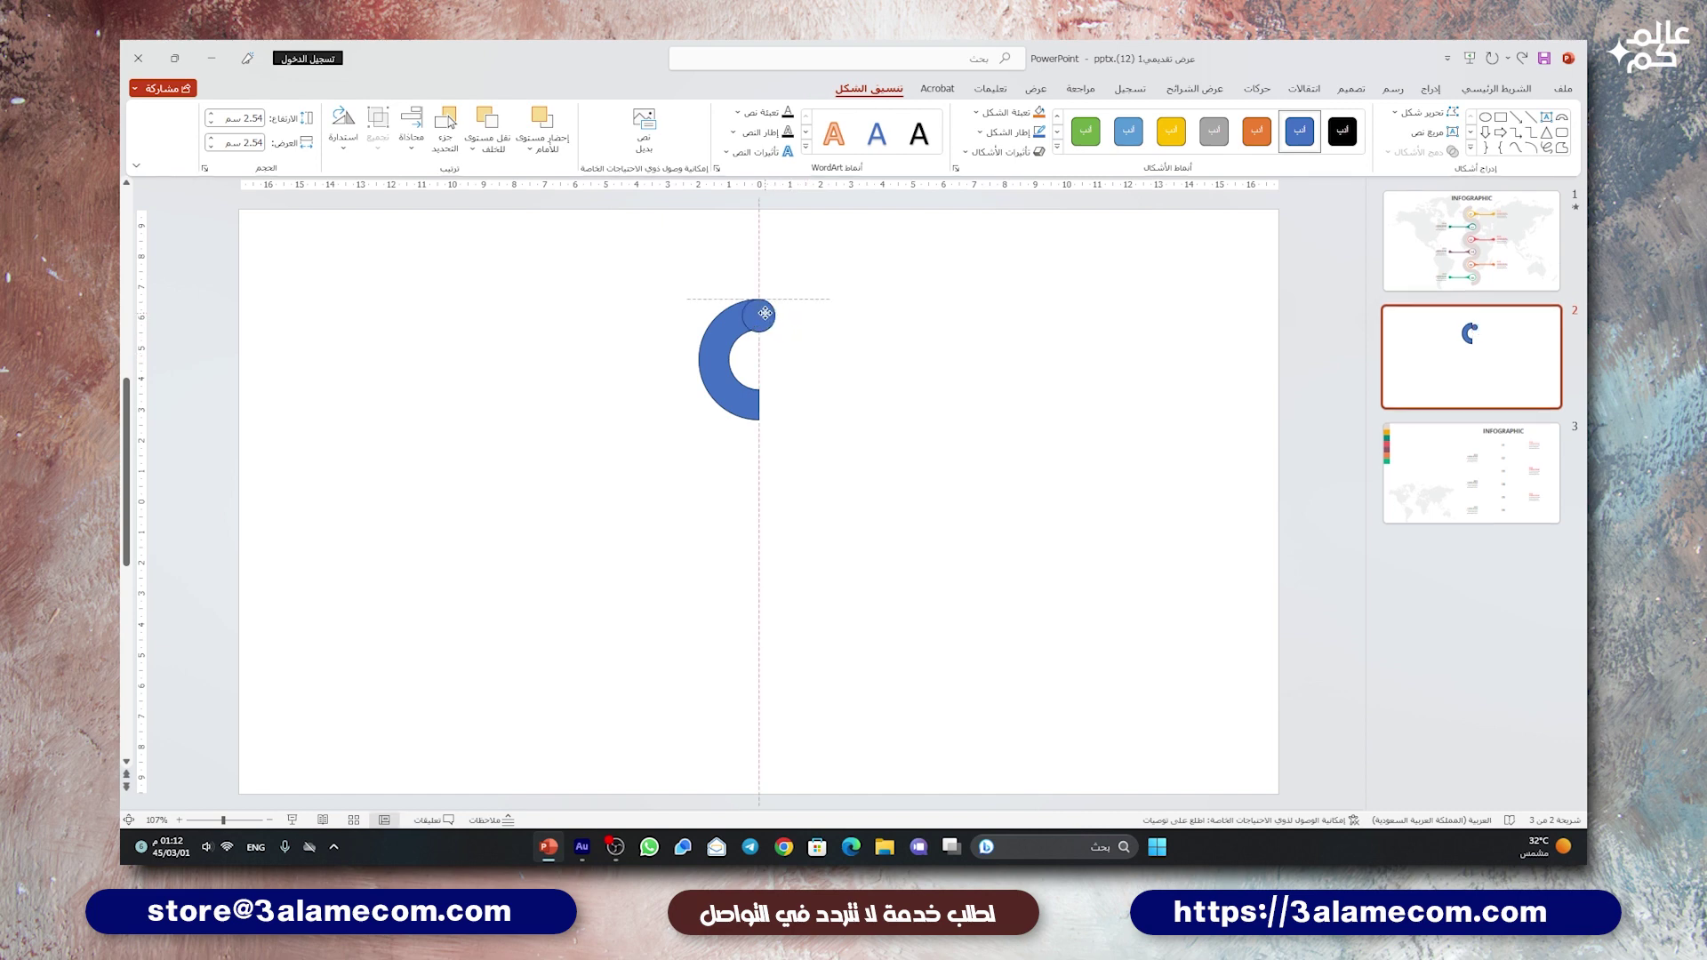
scroll(763, 322, "up", 5, "ctrl")
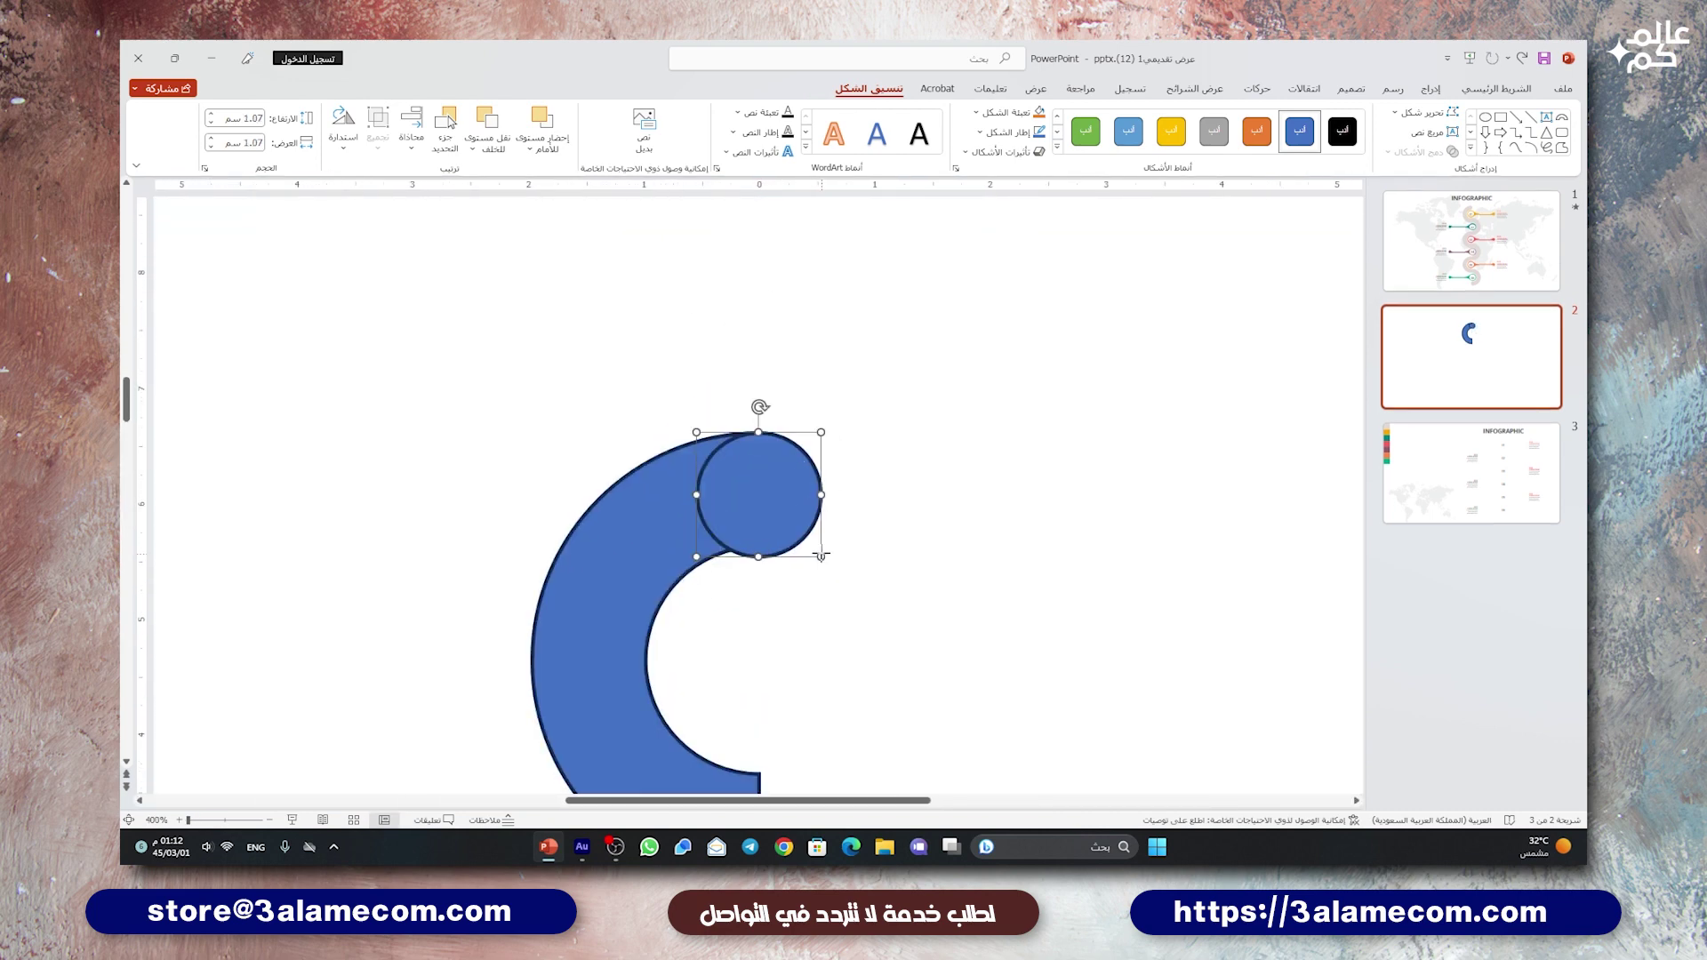
left_click_drag(820, 556, 755, 519)
scroll(863, 616, "down", 10)
left_click(884, 518)
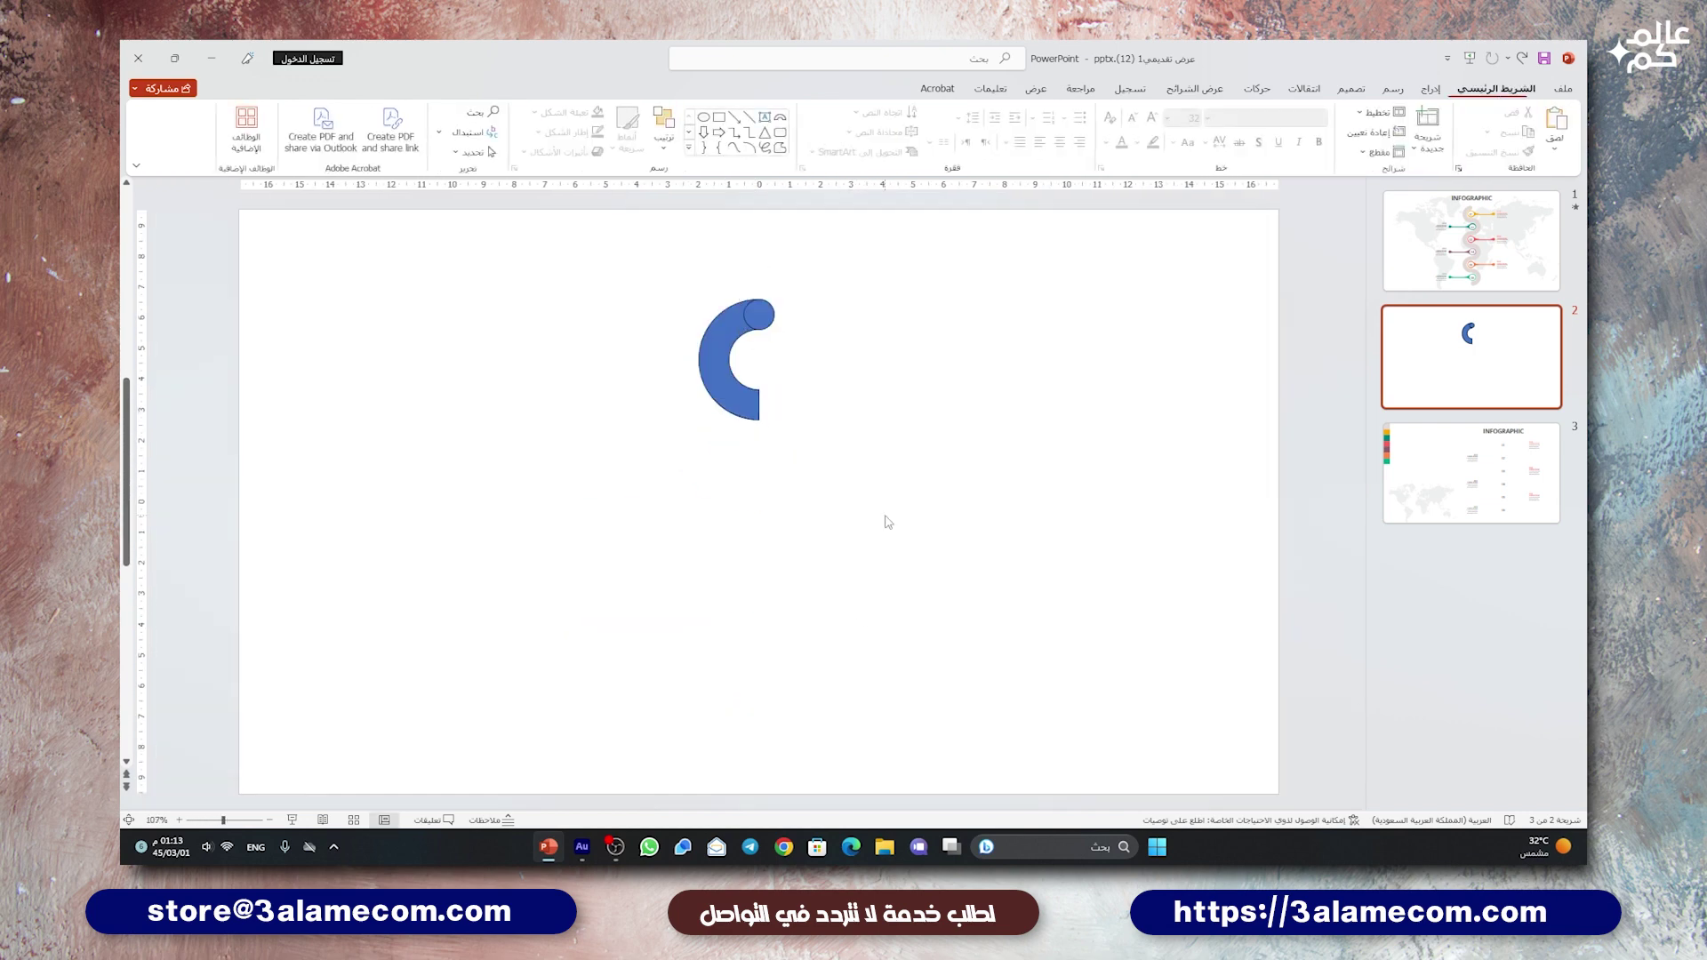
- Give the arc and its end circle no outline and a pale greyish-pink fill
left_click_drag(796, 427, 586, 271)
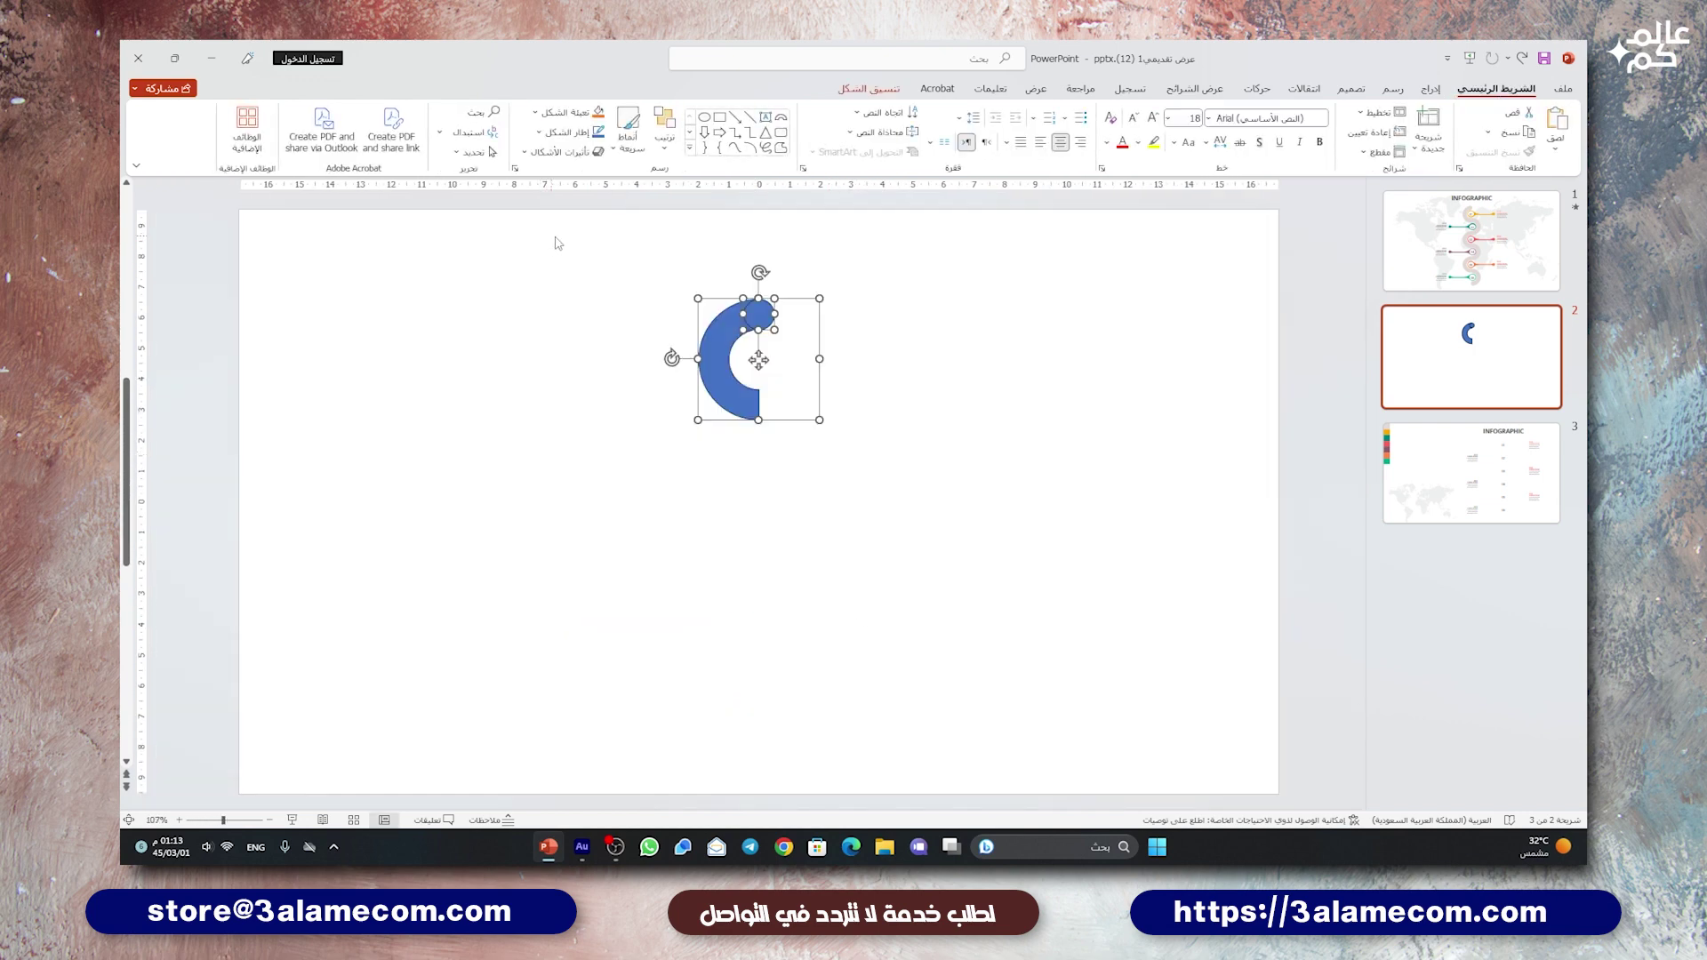
left_click(855, 89)
left_click(993, 135)
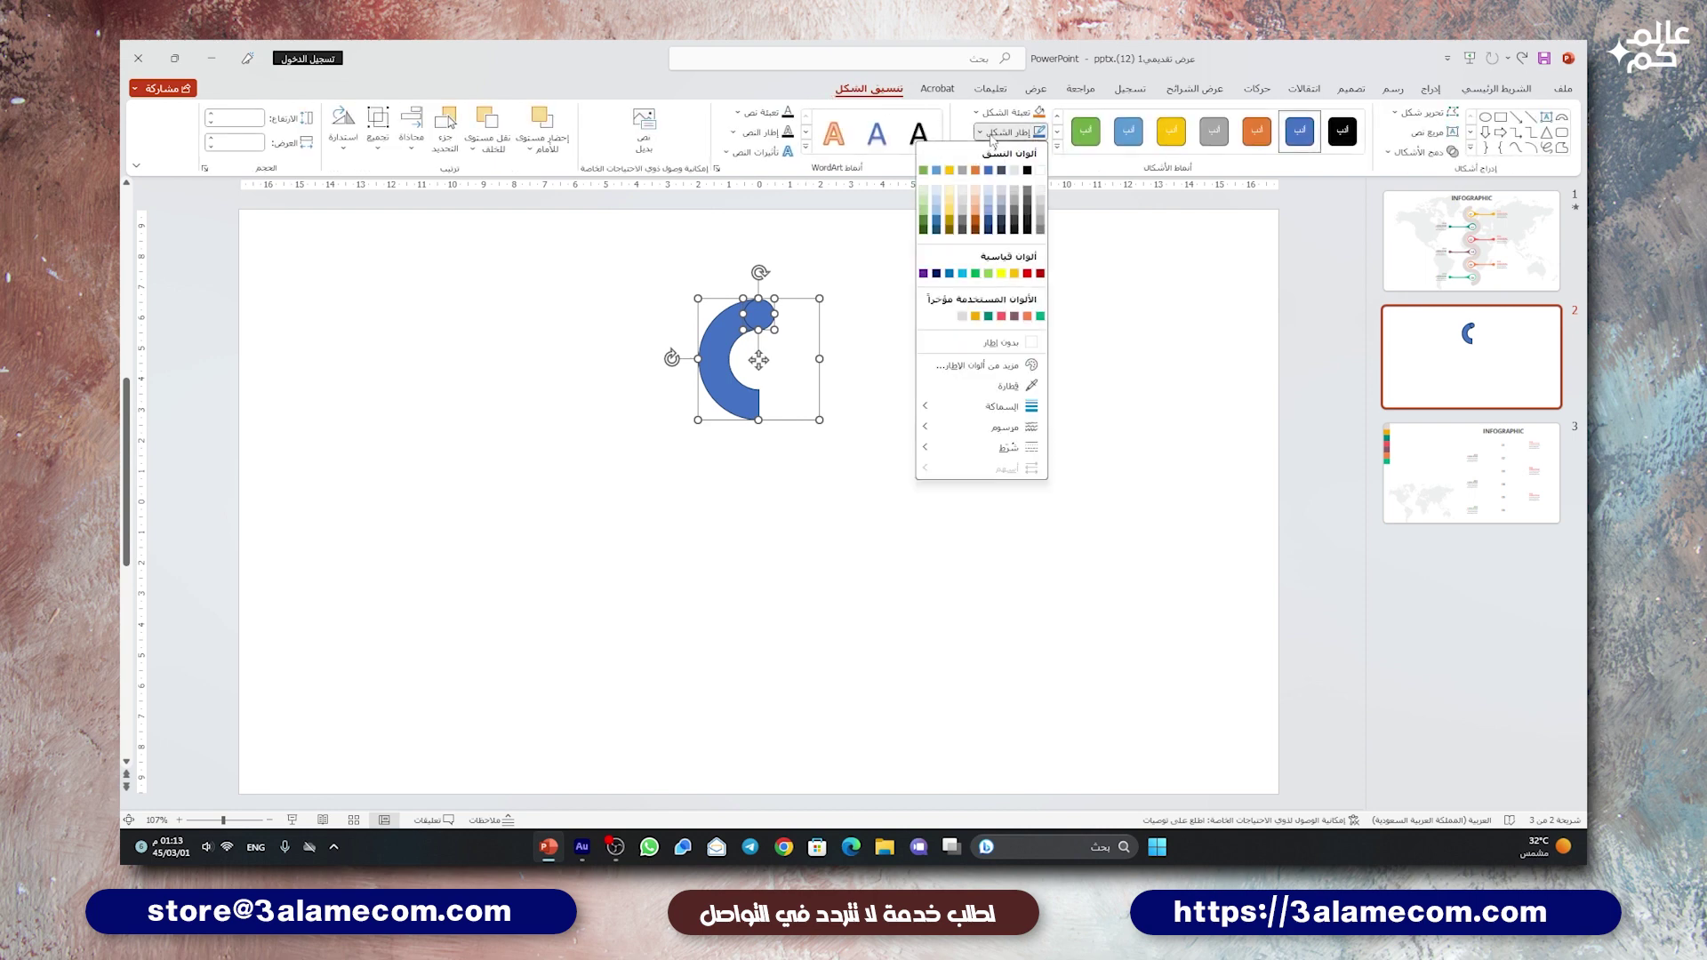
left_click(1004, 344)
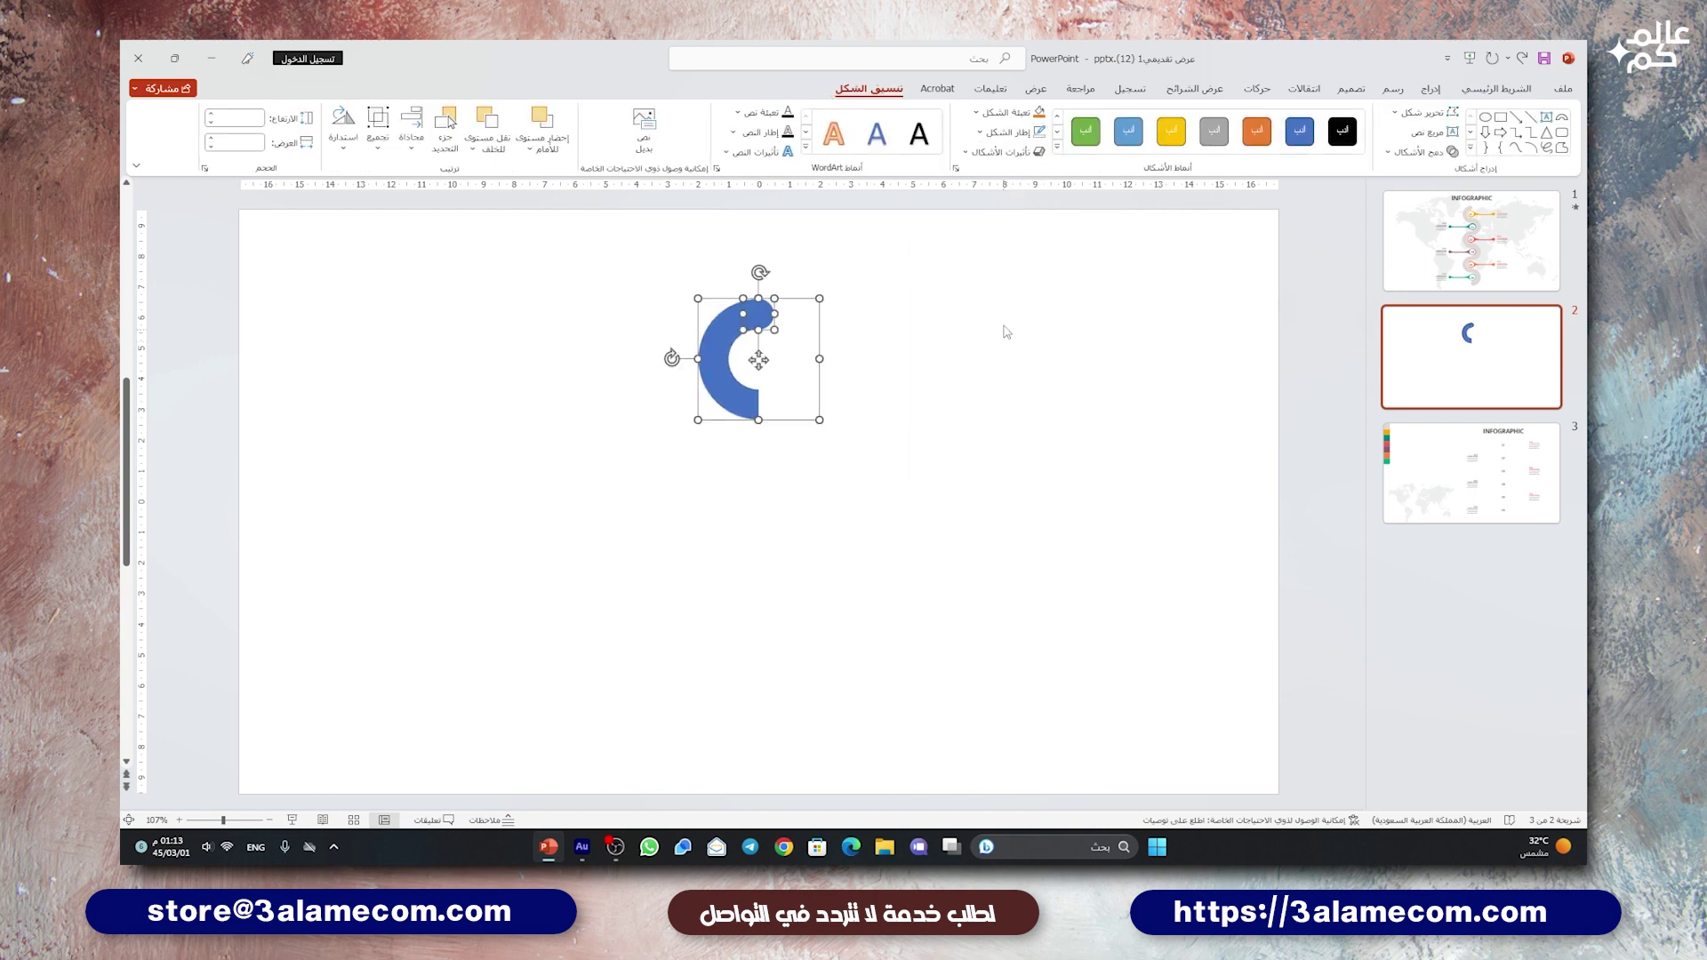
left_click(1008, 112)
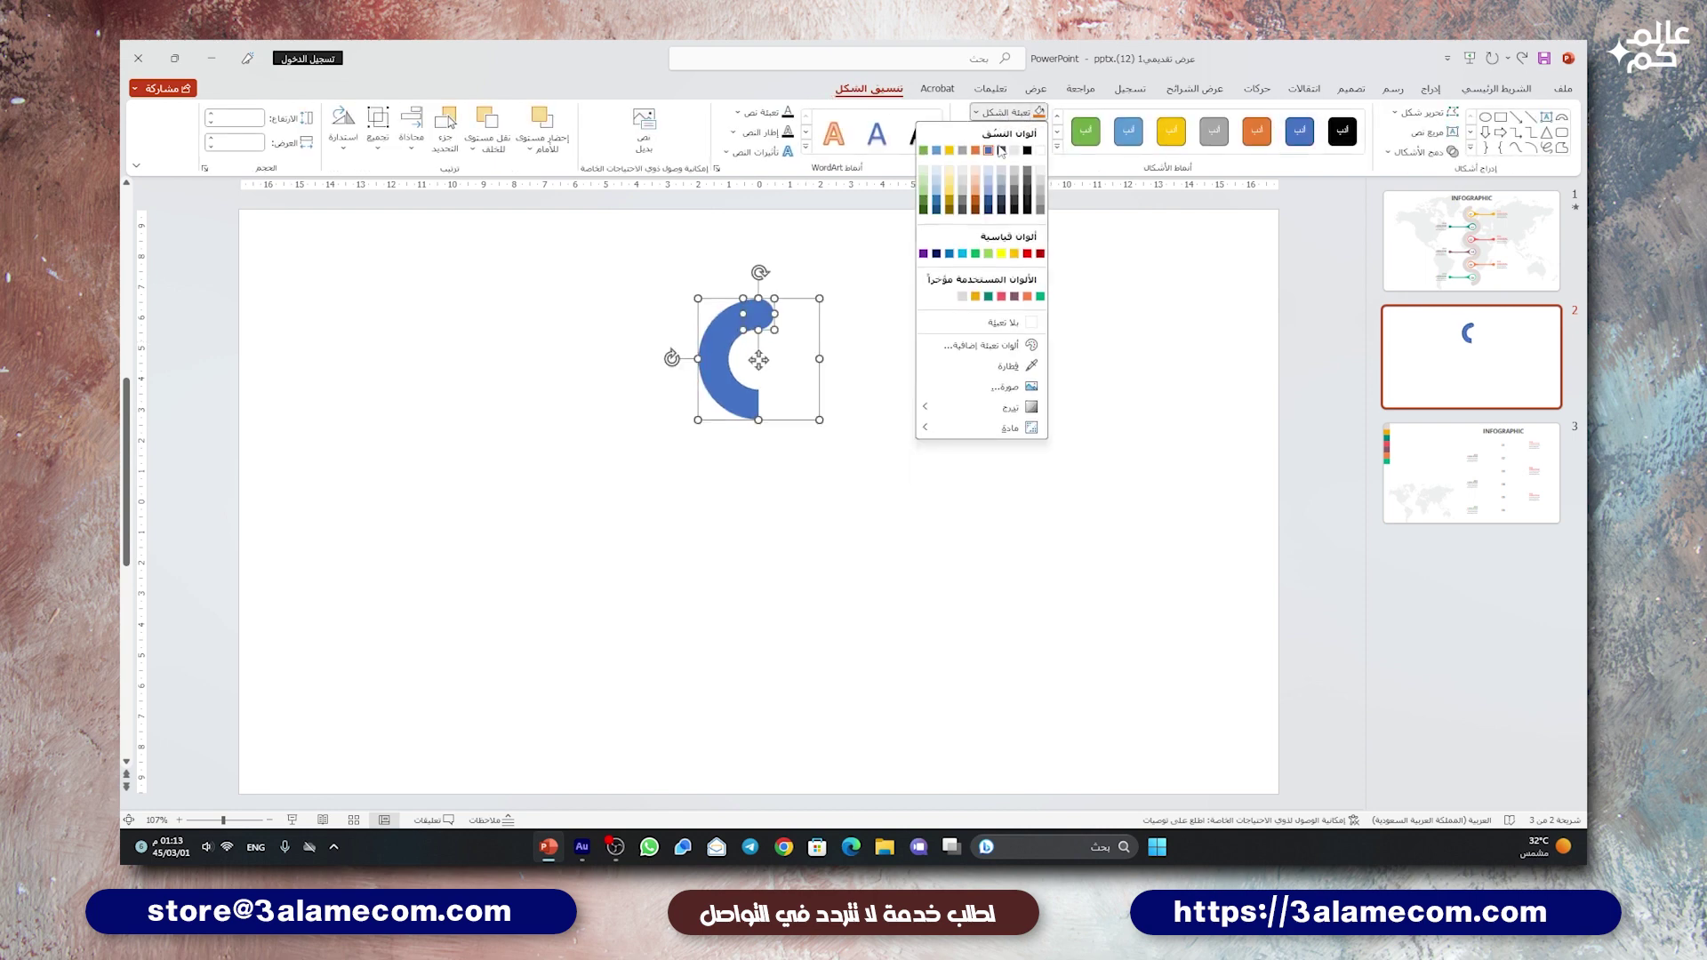
left_click(963, 299)
left_click(922, 340)
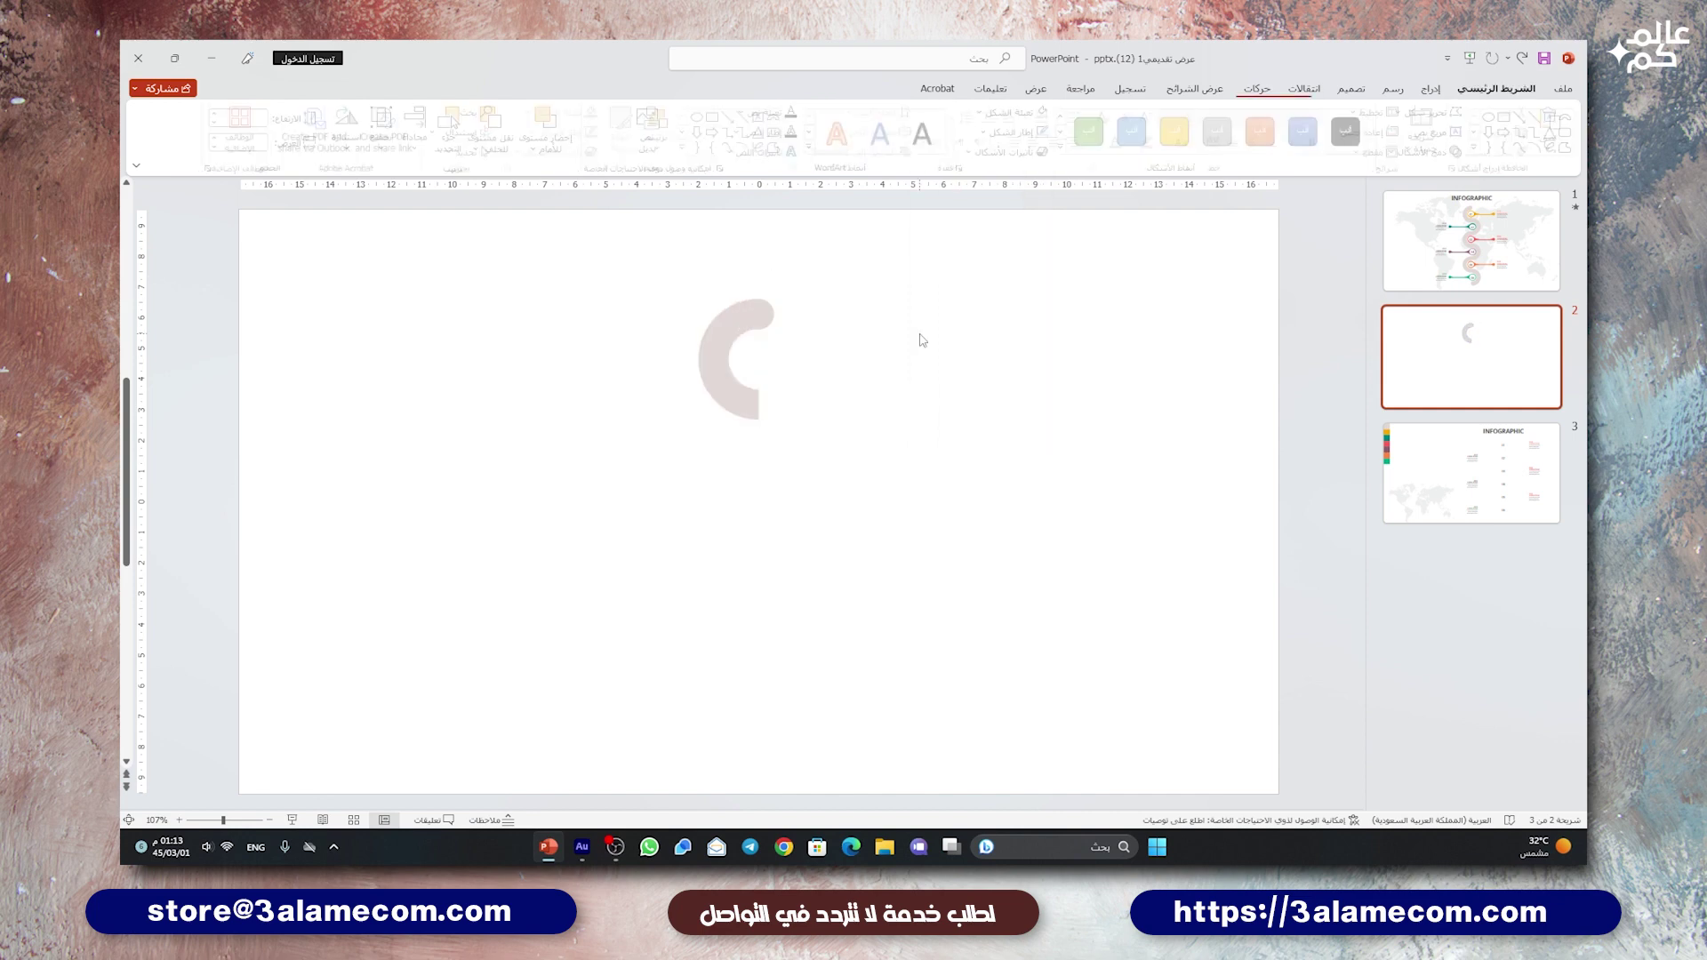
- Place a rotated copy of the capped arc below, aligned to form an S-shaped road
left_click_drag(724, 342, 714, 481)
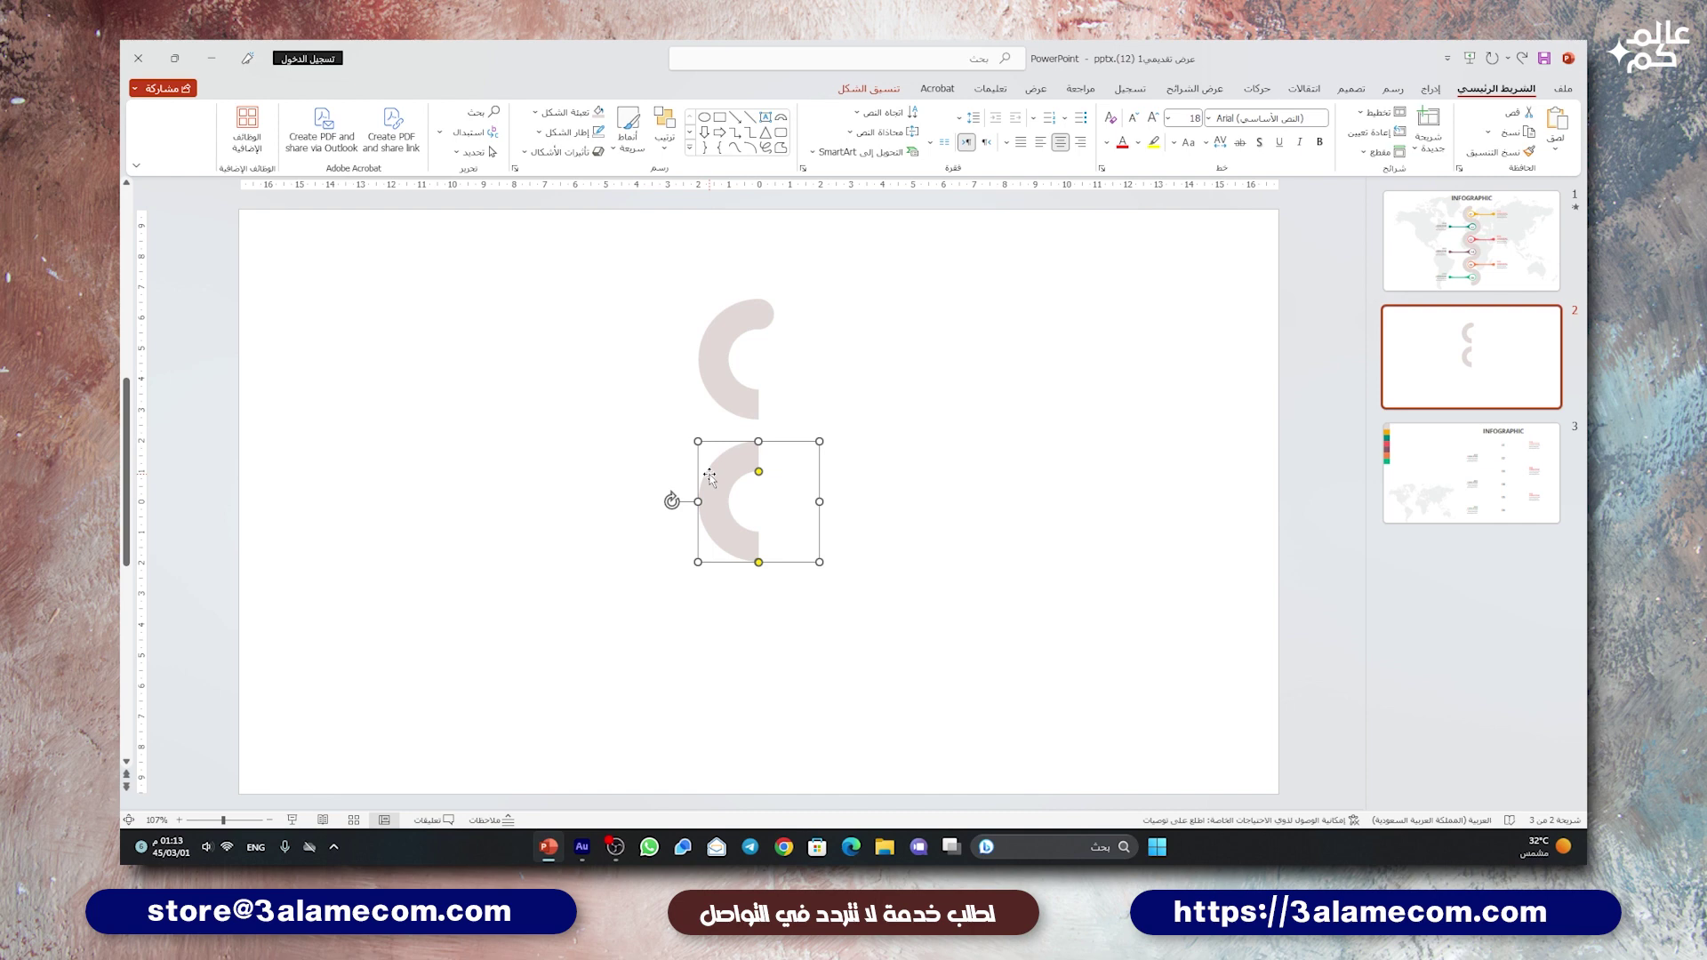
mouse_move(670, 501)
left_mouse_down()
mouse_move(679, 461)
mouse_move(819, 476)
mouse_move(840, 526)
mouse_move(845, 499)
mouse_move(779, 414)
left_mouse_up()
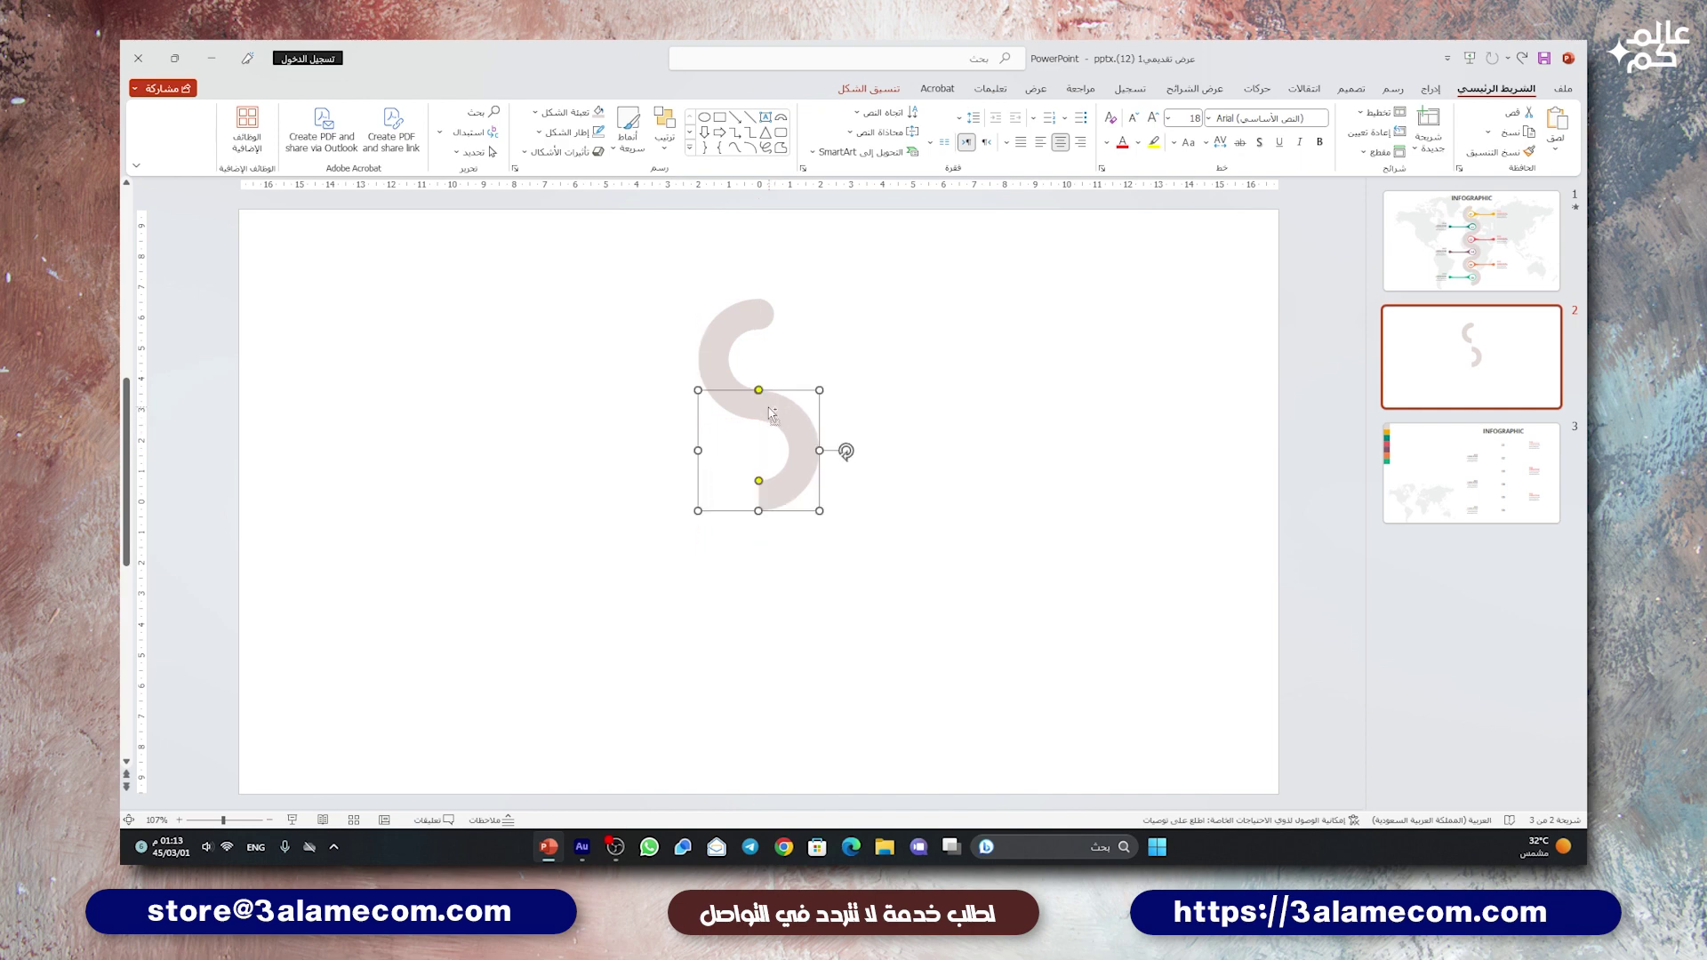
scroll(845, 449, "up", 10, "ctrl")
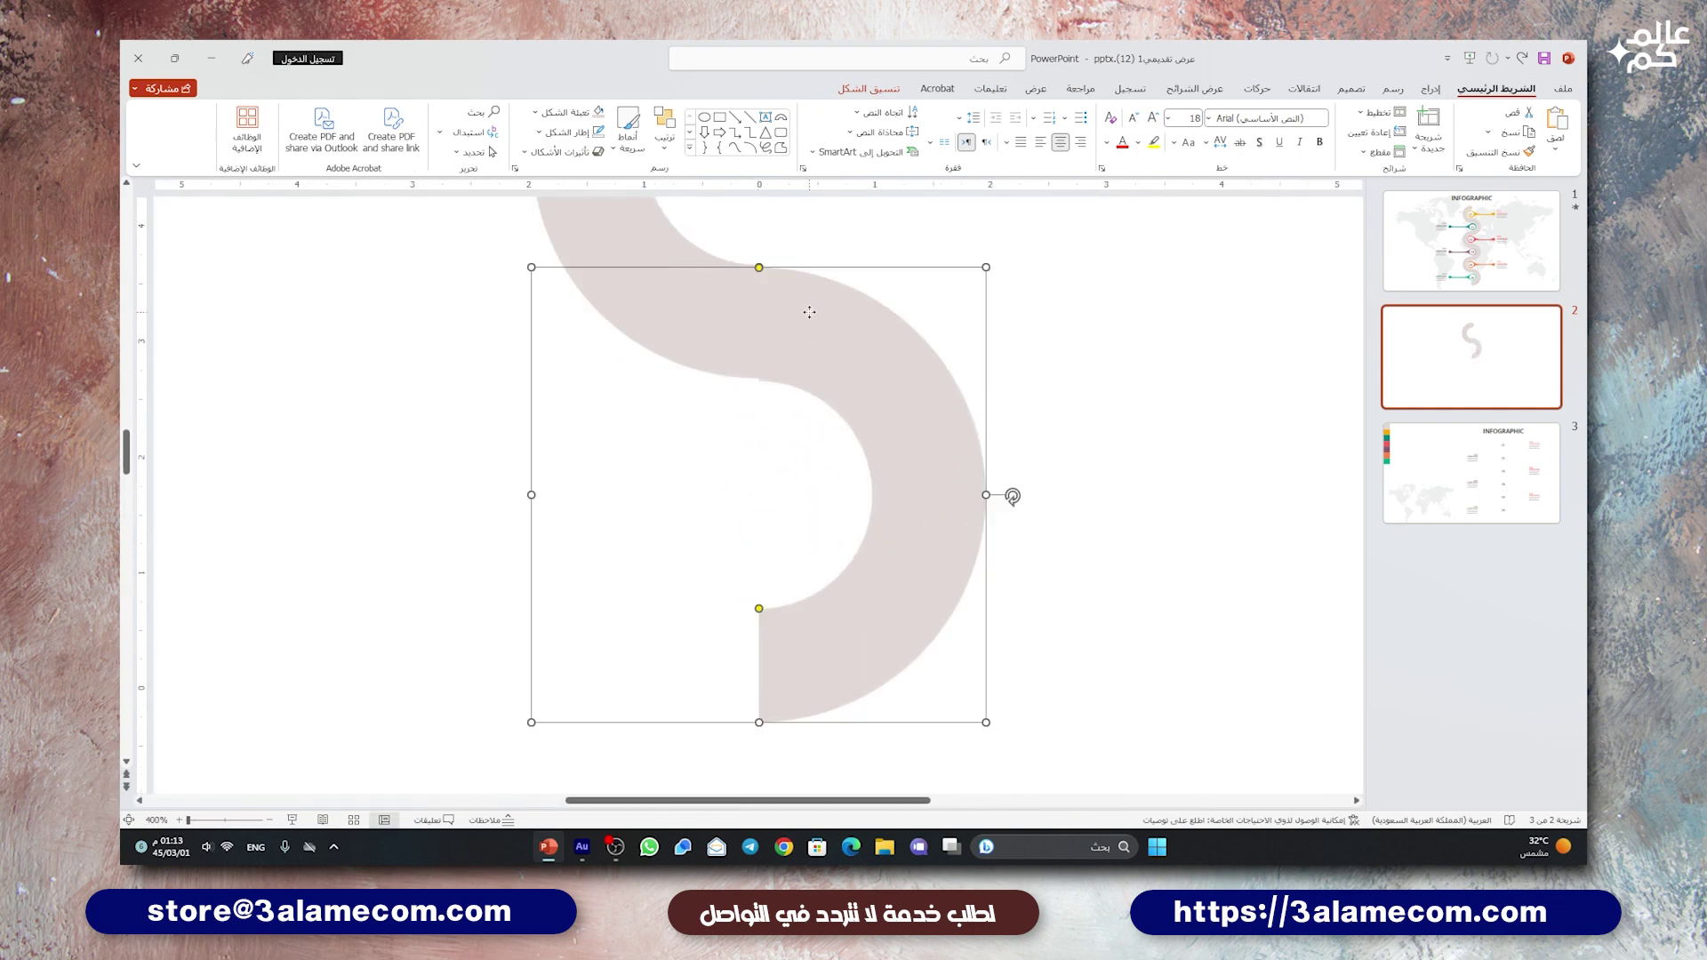
left_click(1037, 312)
scroll(1044, 347, "down", 10, "ctrl")
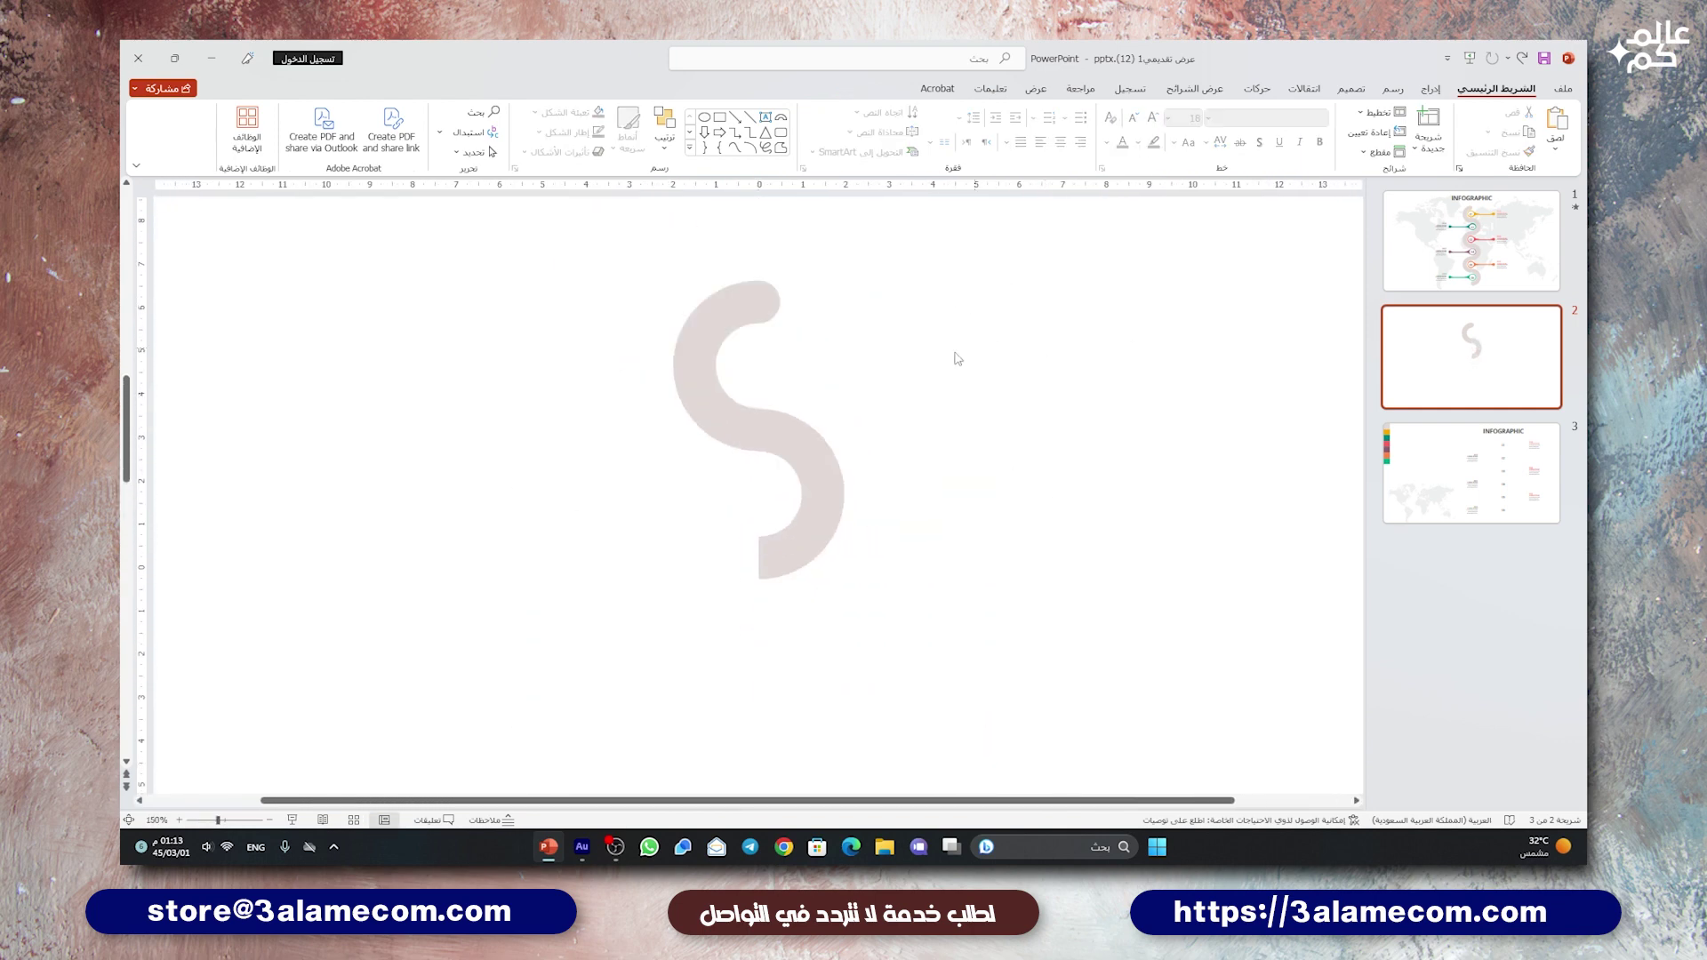
left_click_drag(791, 414, 793, 426)
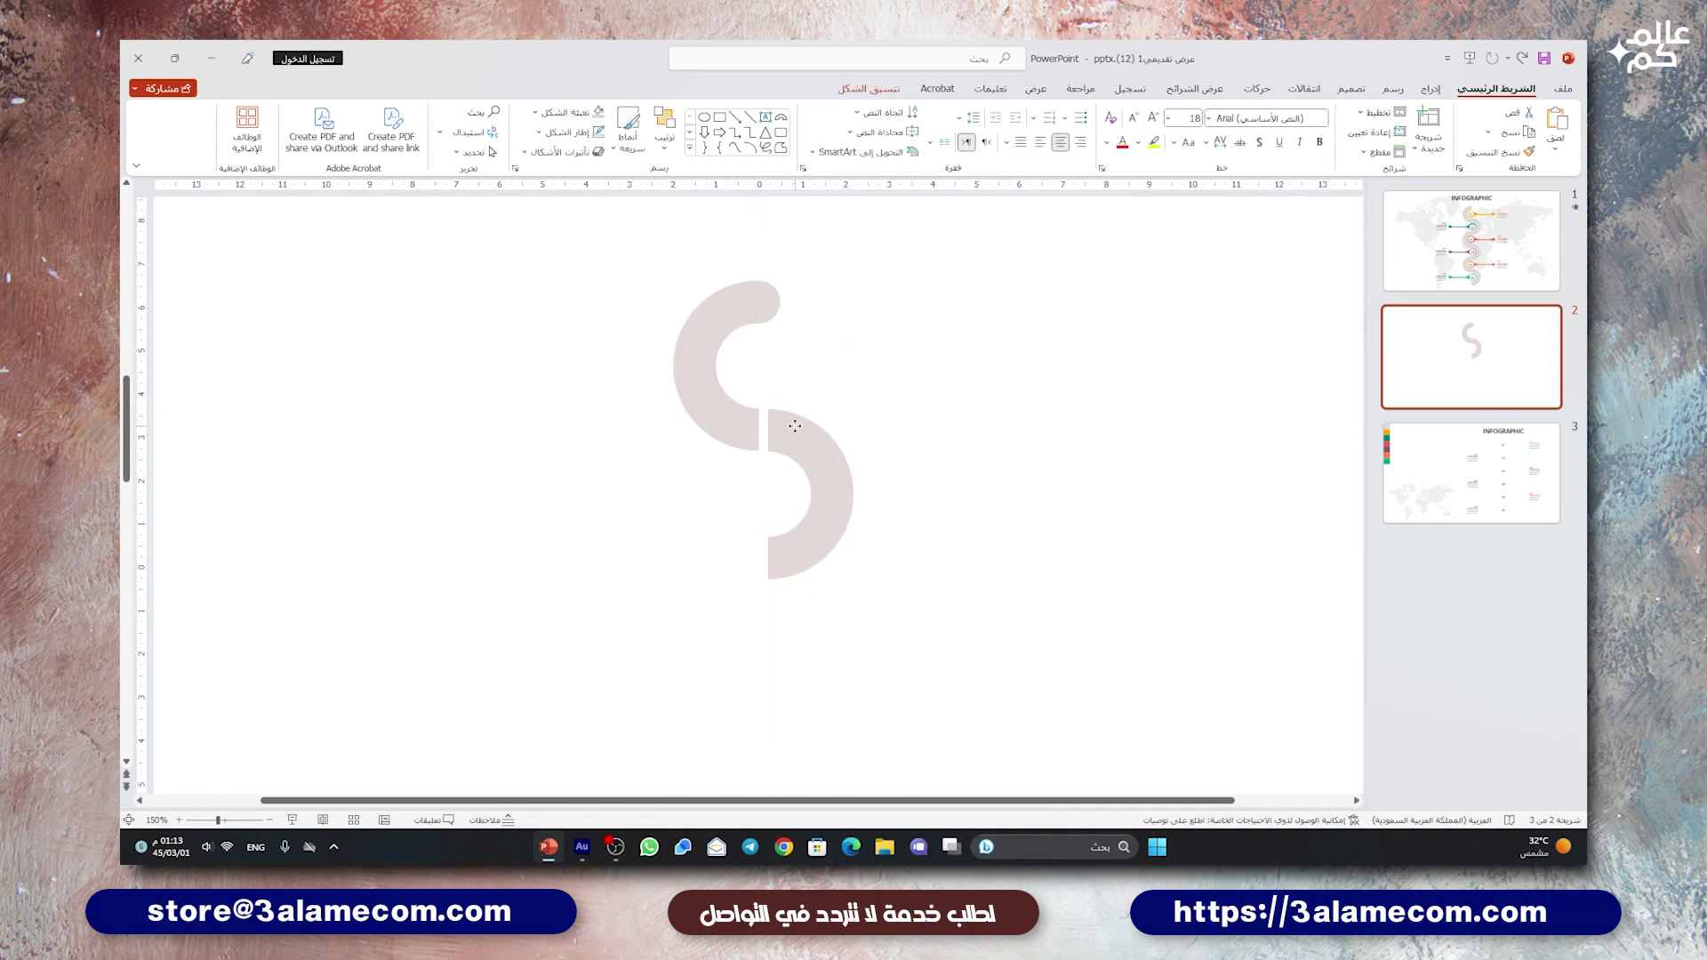
left_click(870, 396)
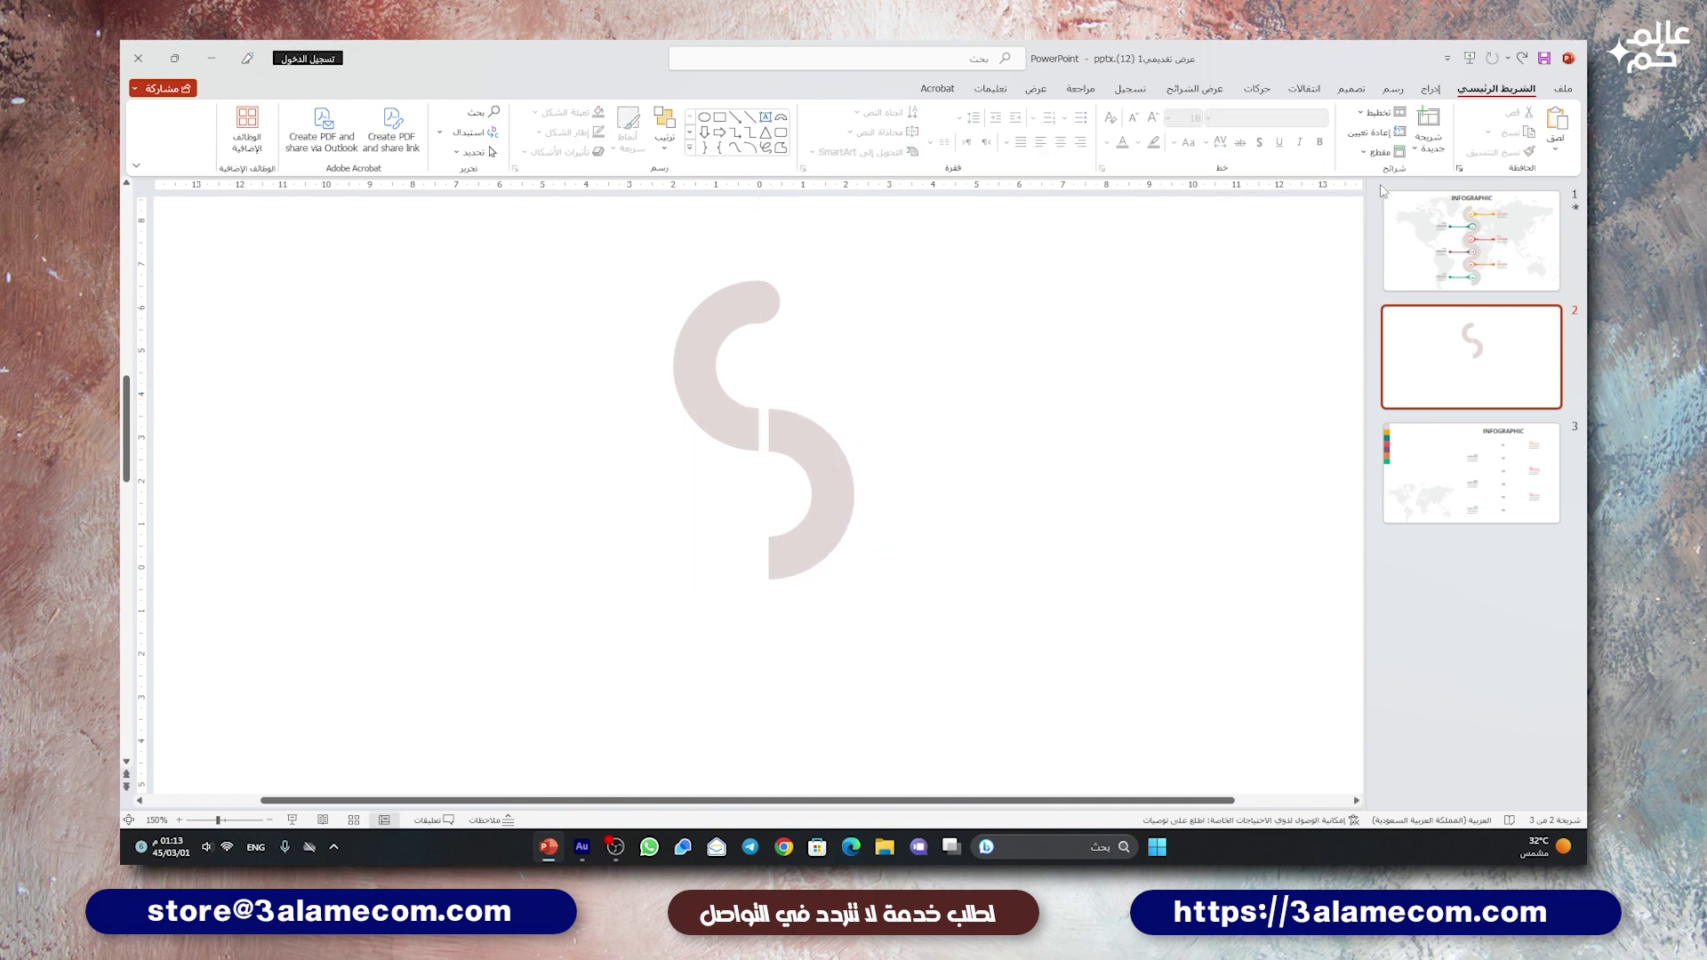
- Draw a small blue rectangle over the S-road's joint, narrow it, then delete it
left_click(1429, 89)
left_click(1326, 133)
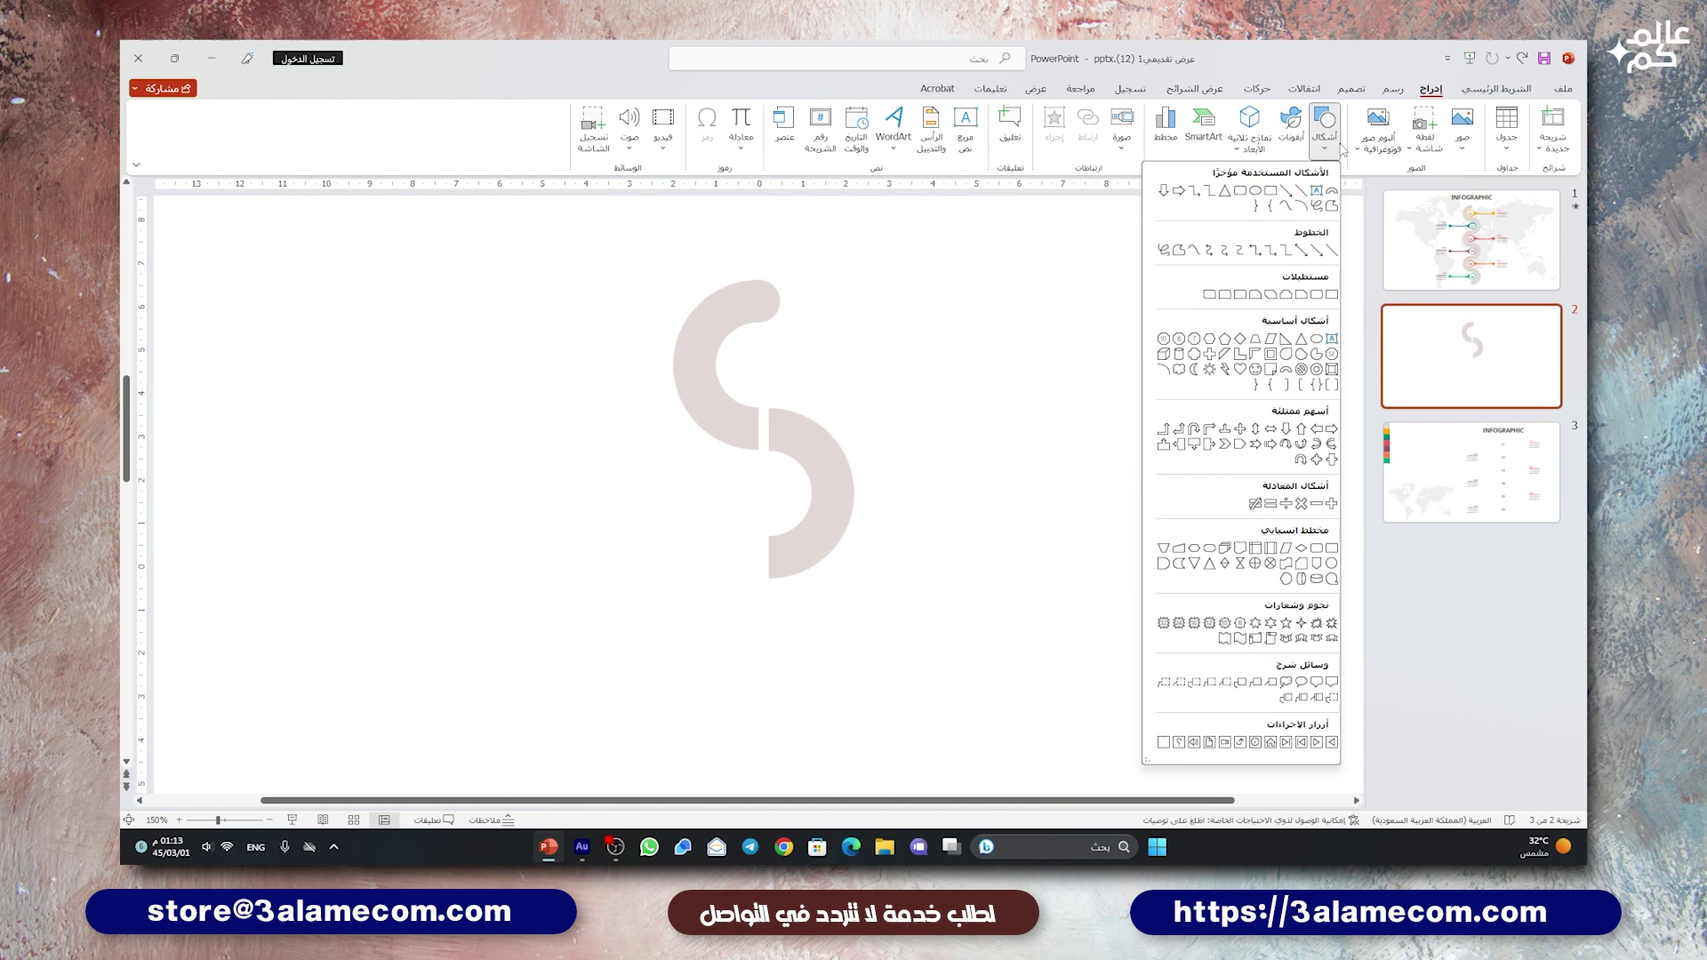
left_click(1281, 189)
left_click(736, 405)
left_click_drag(766, 431, 802, 463)
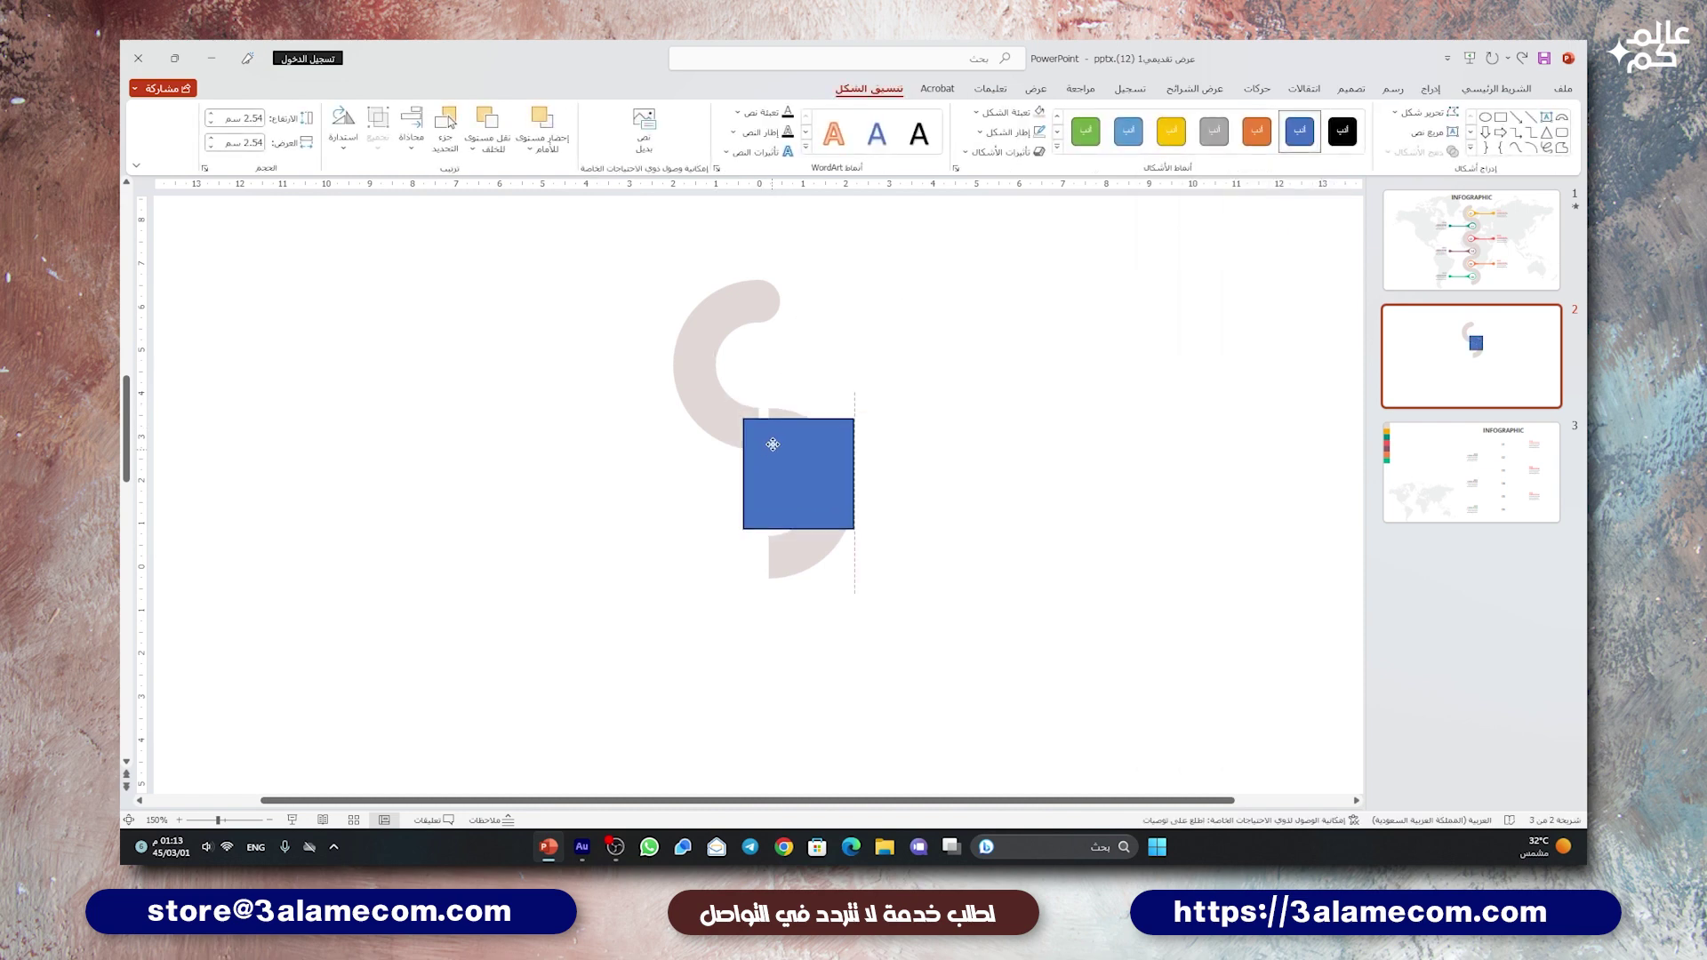
left_click_drag(861, 519, 781, 443)
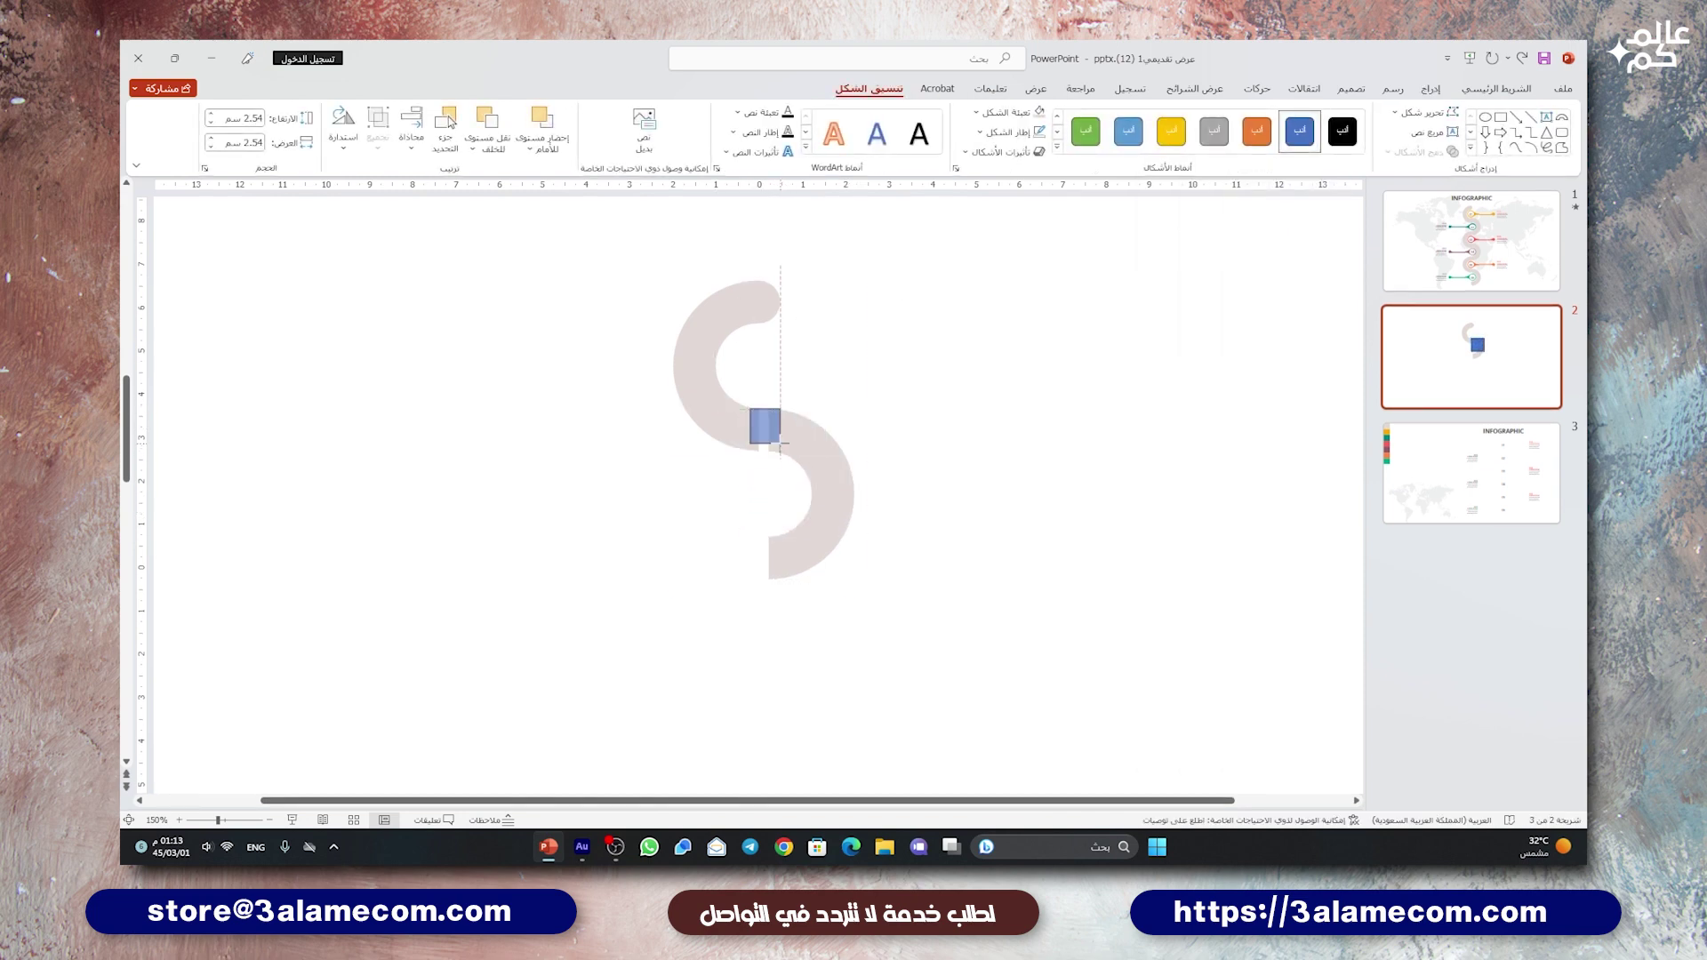
scroll(794, 485, "up", 5)
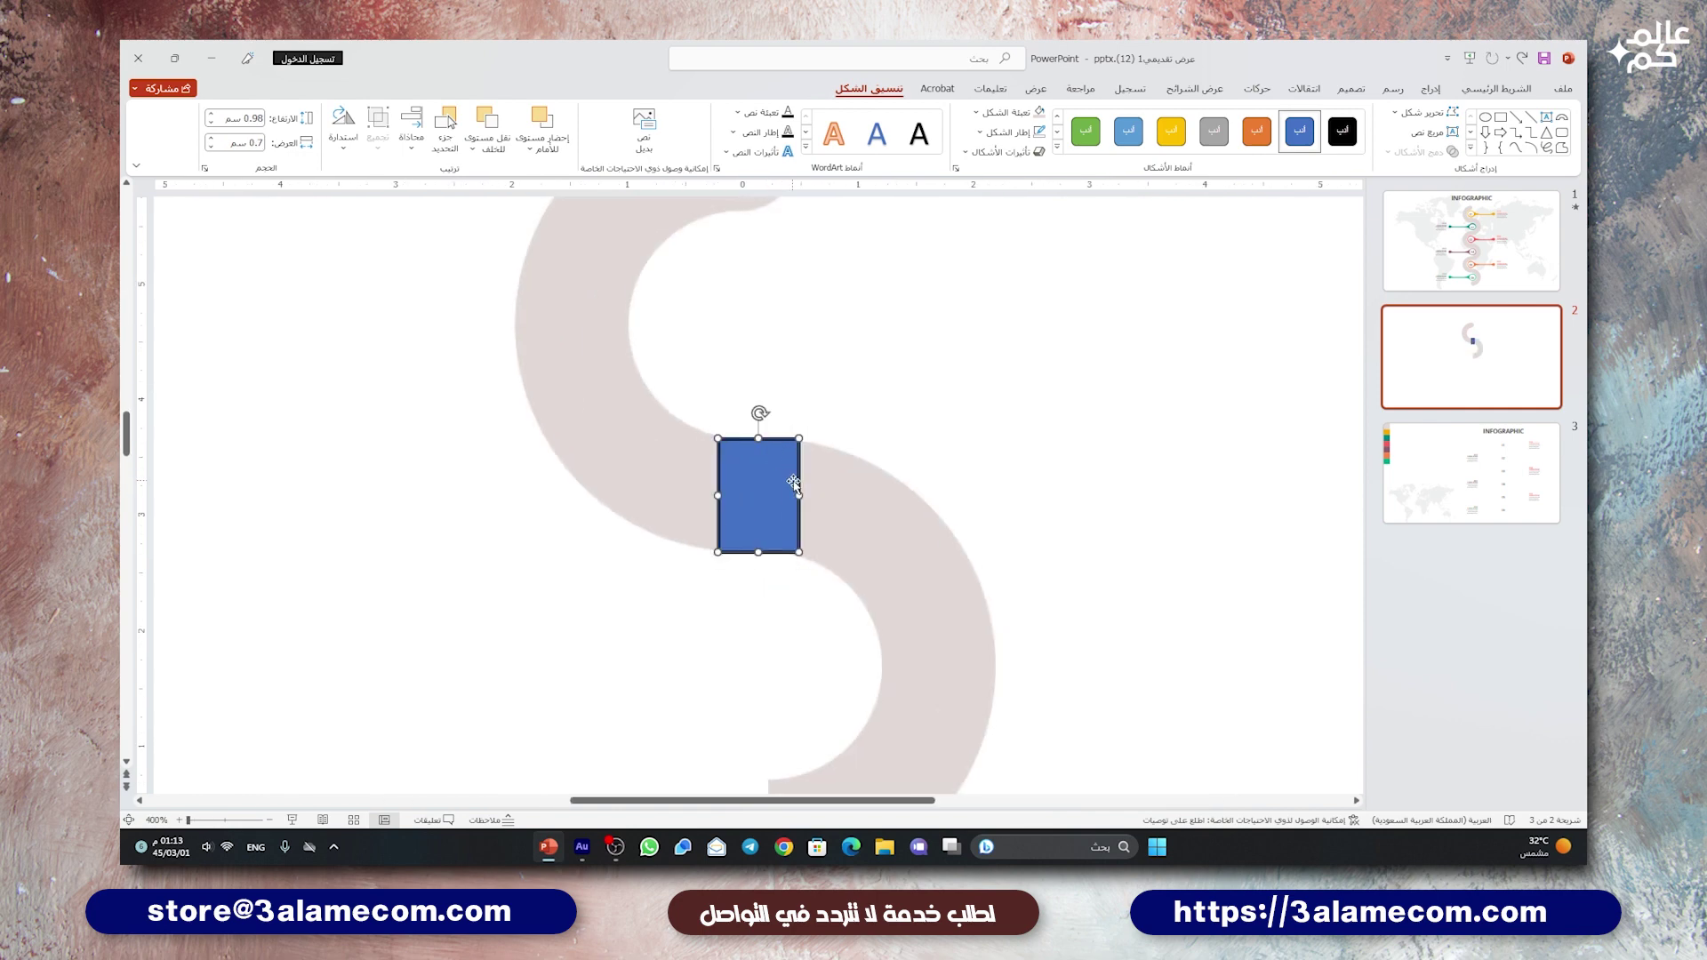
left_click_drag(798, 495, 723, 496)
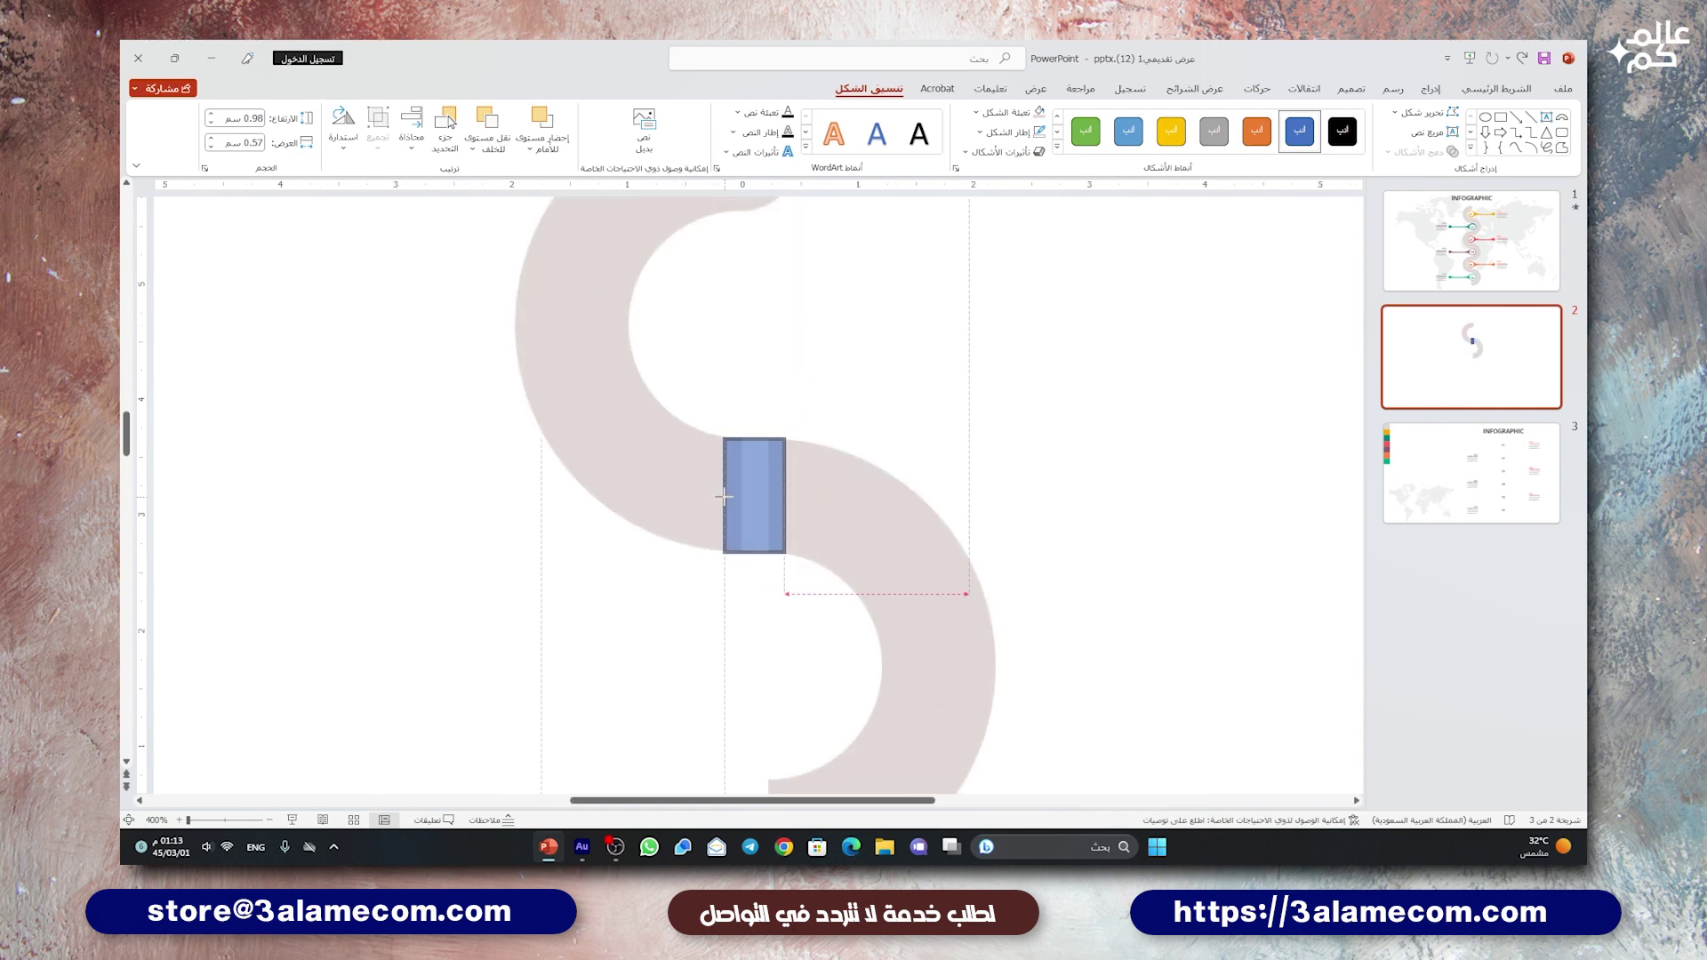
left_click(1040, 132)
key("Delete")
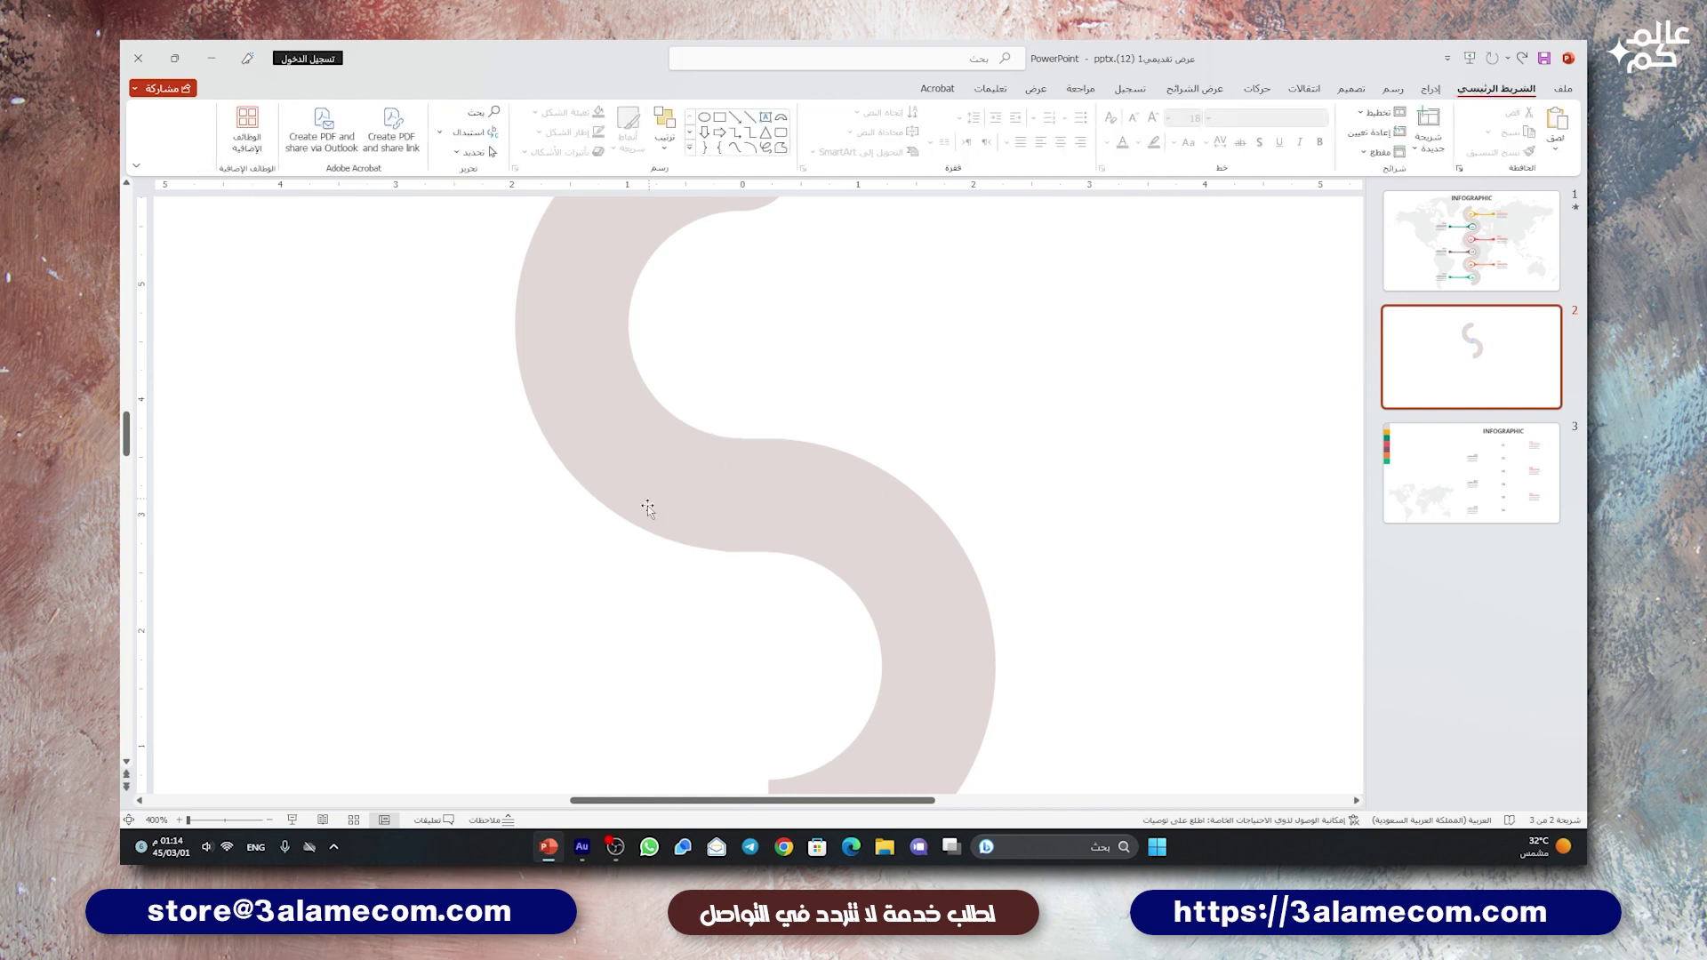
scroll(745, 574, "down", 5)
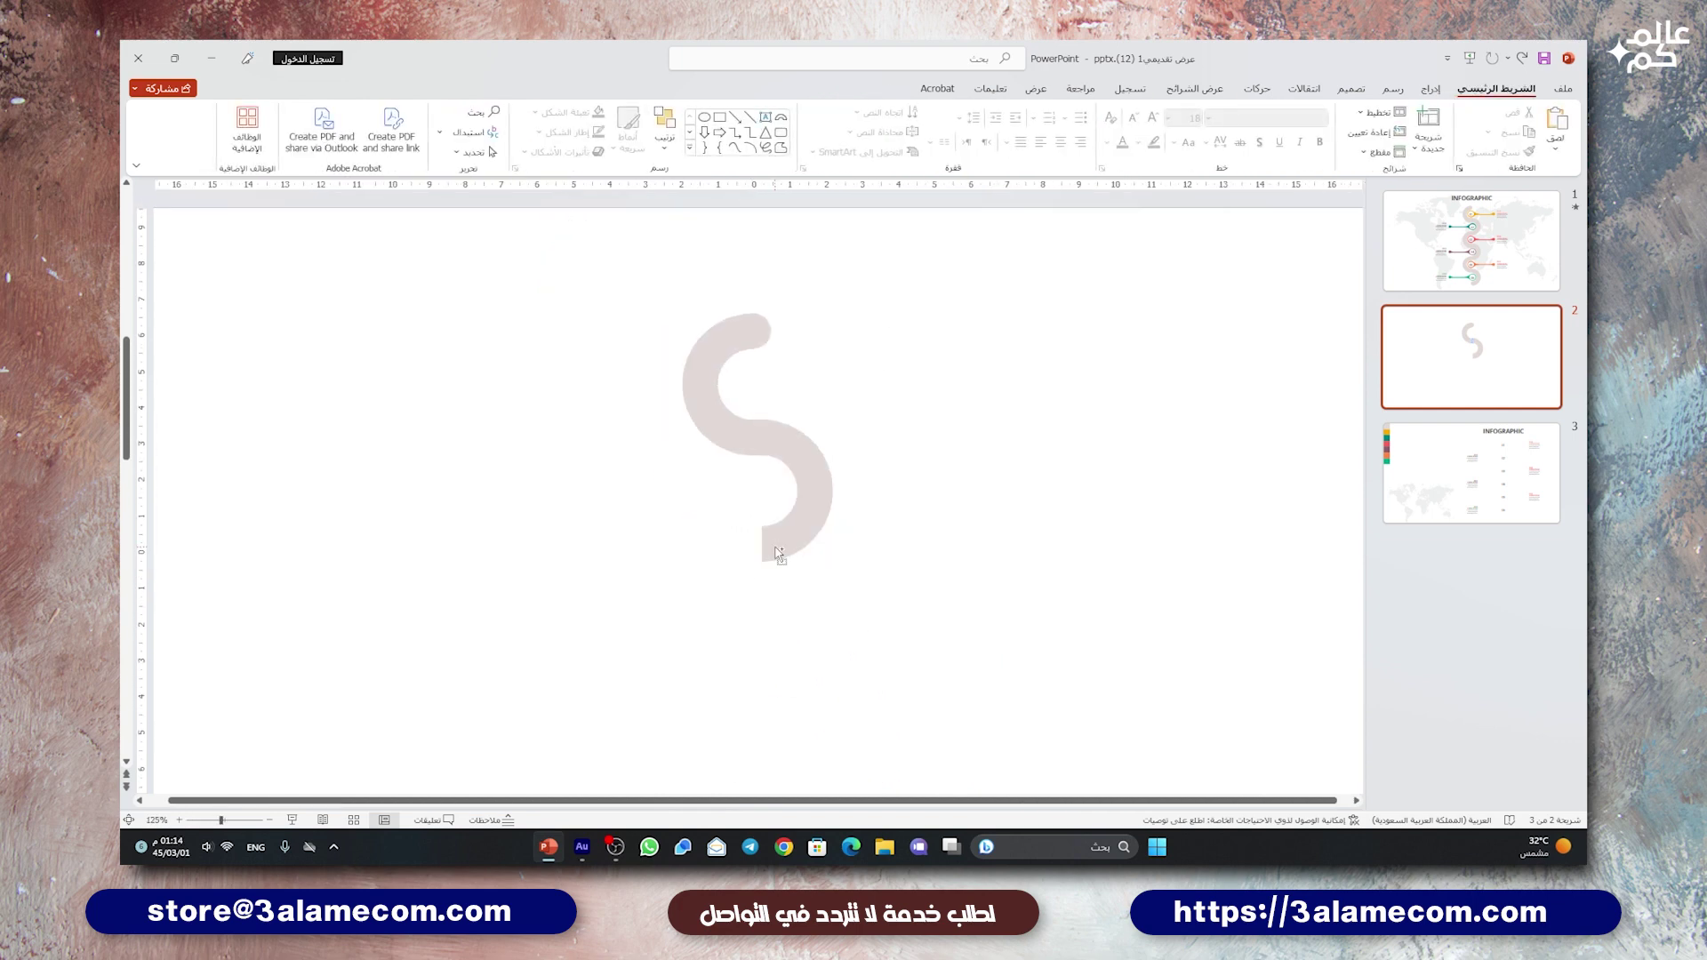
scroll(779, 554, "down", 2)
- Duplicate the S-curve arc pair below, close the gap, and raise the whole curve
left_click(770, 414)
left_click(803, 462, "shift")
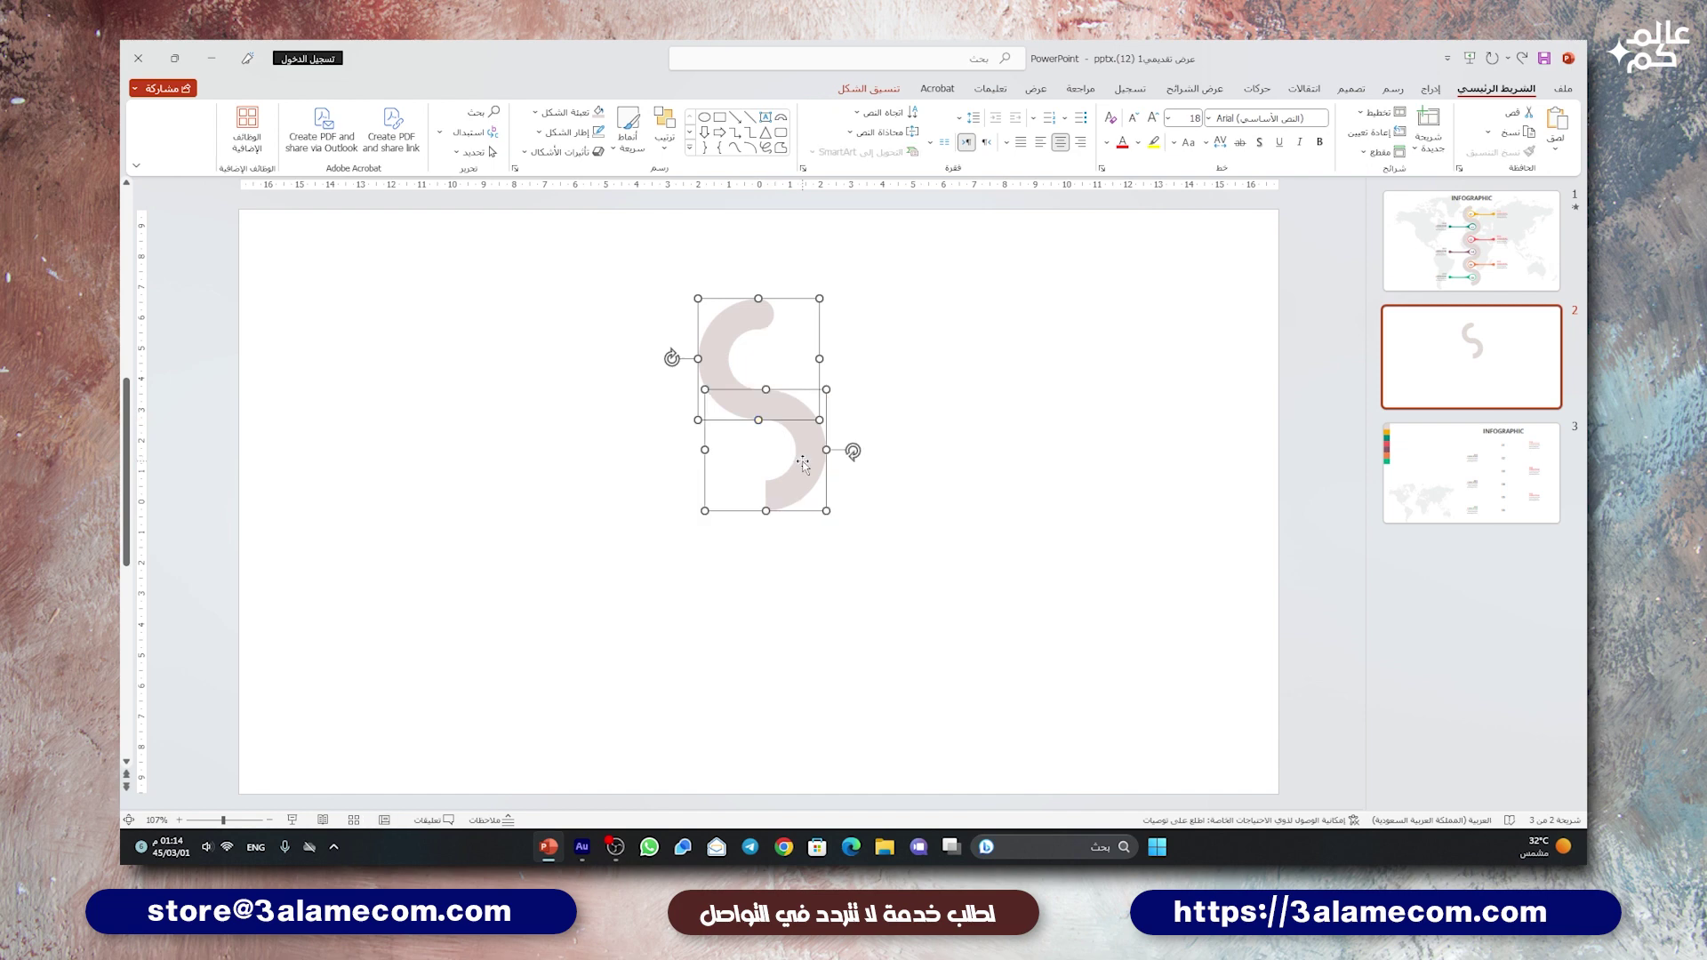
left_click_drag(724, 360, 721, 545)
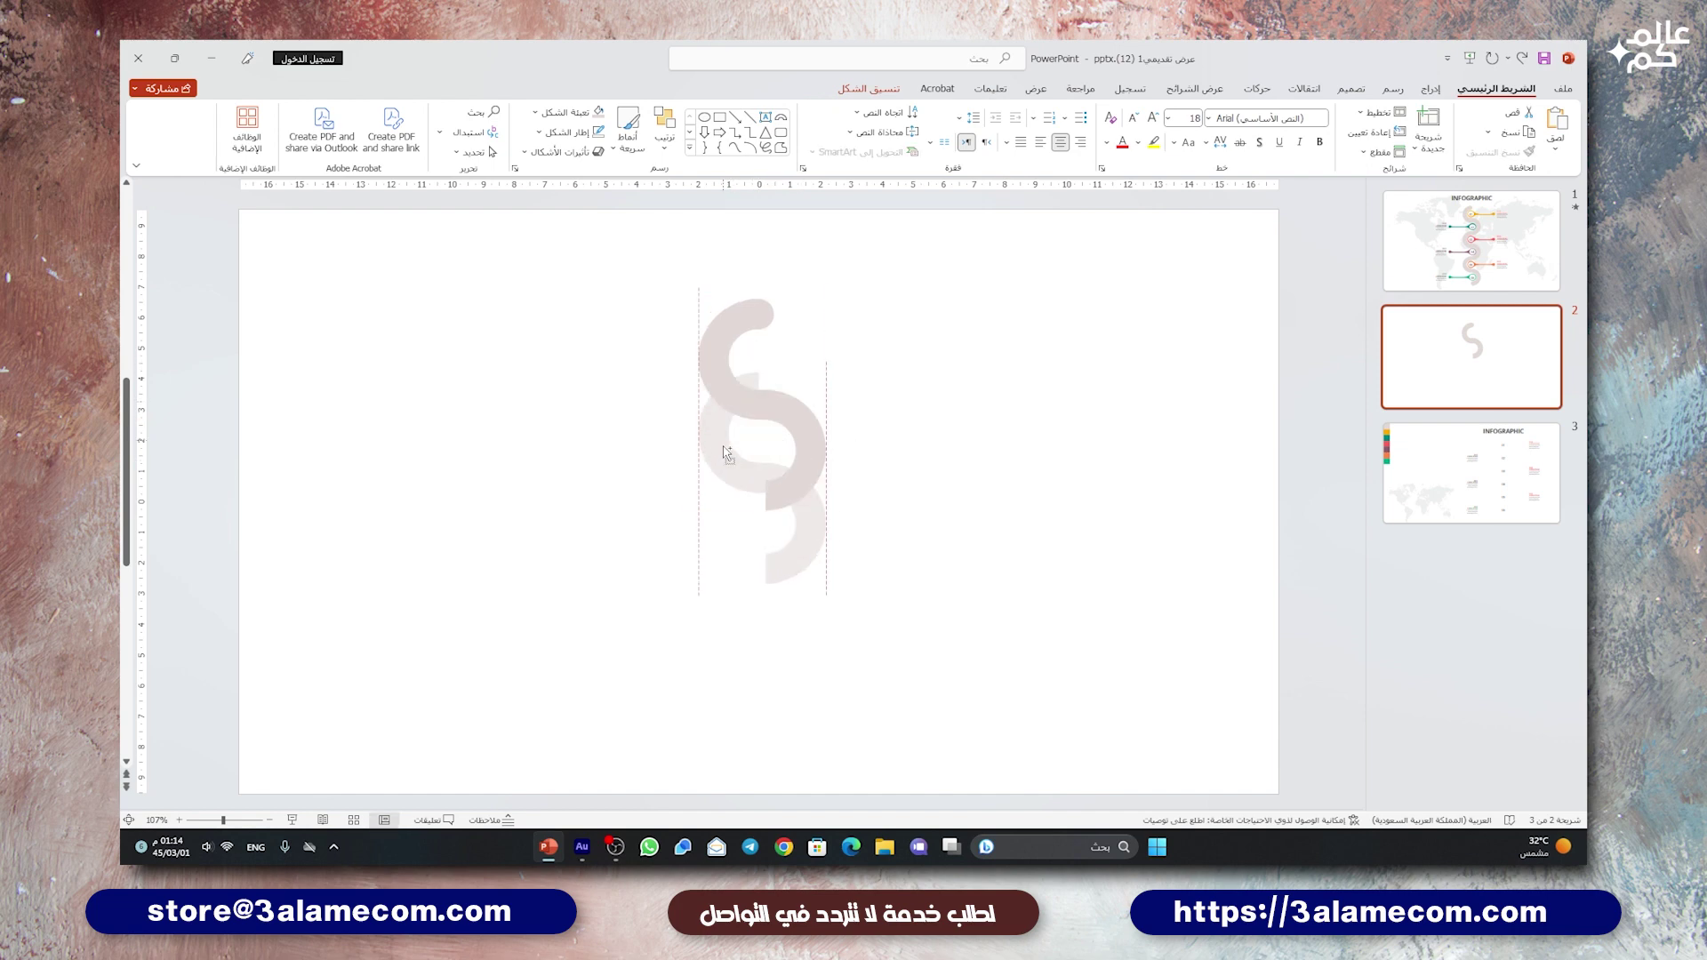
left_click(848, 549)
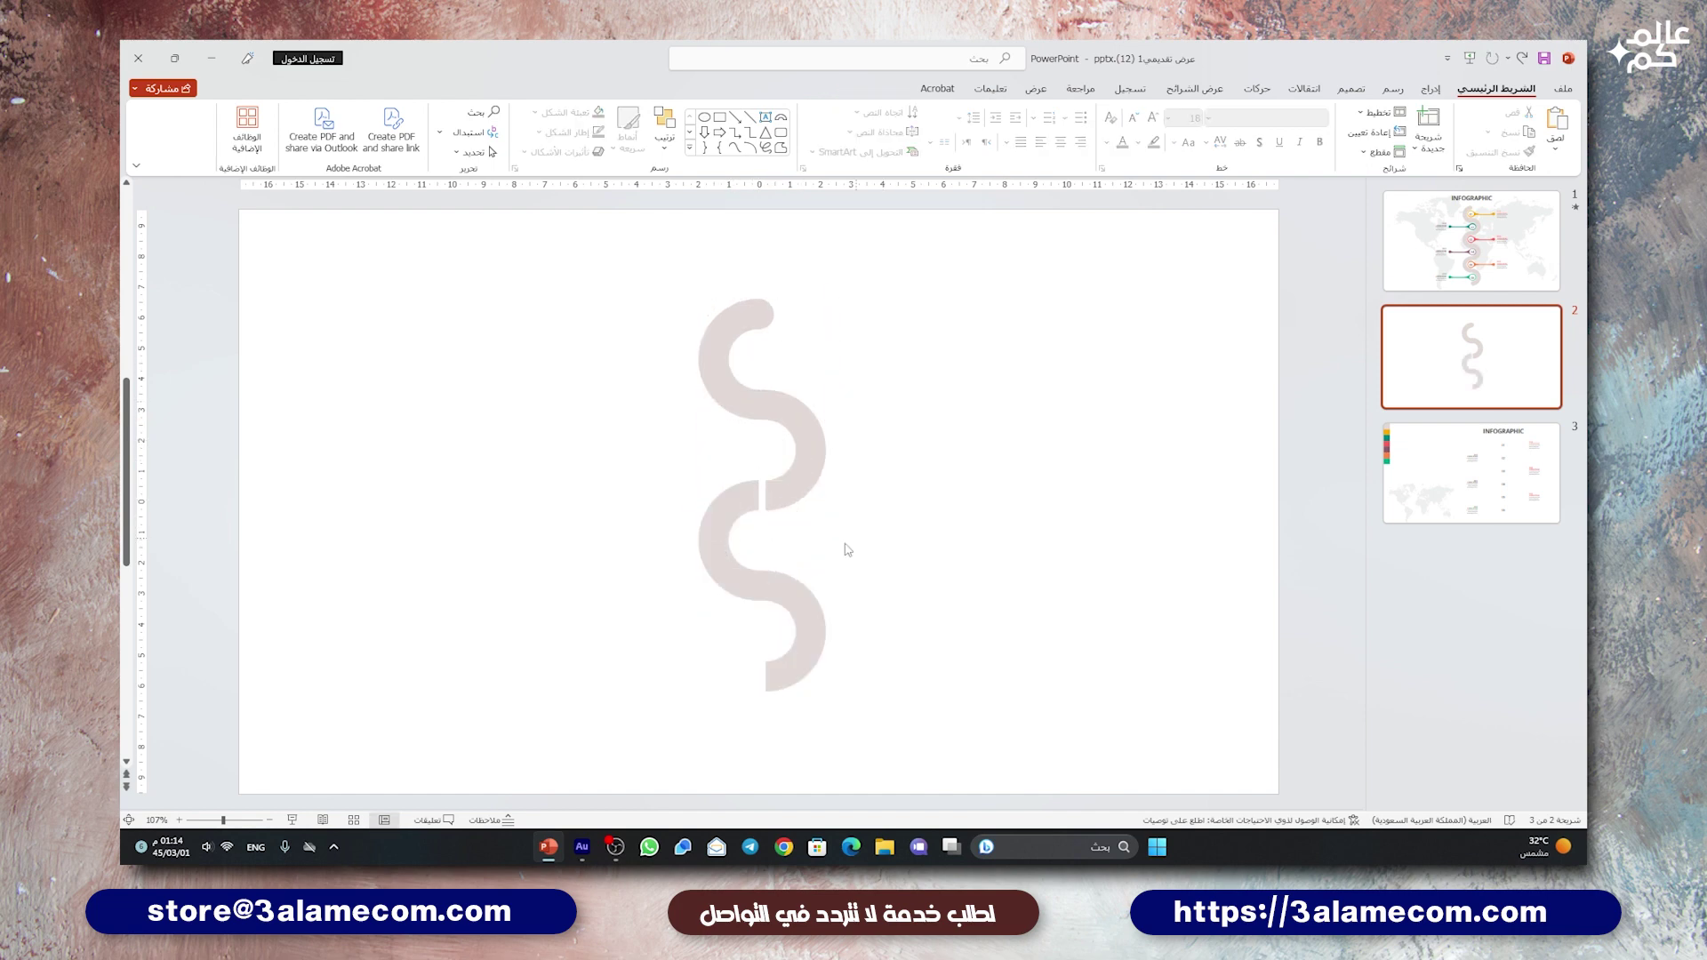
left_click_drag(764, 594, 769, 594)
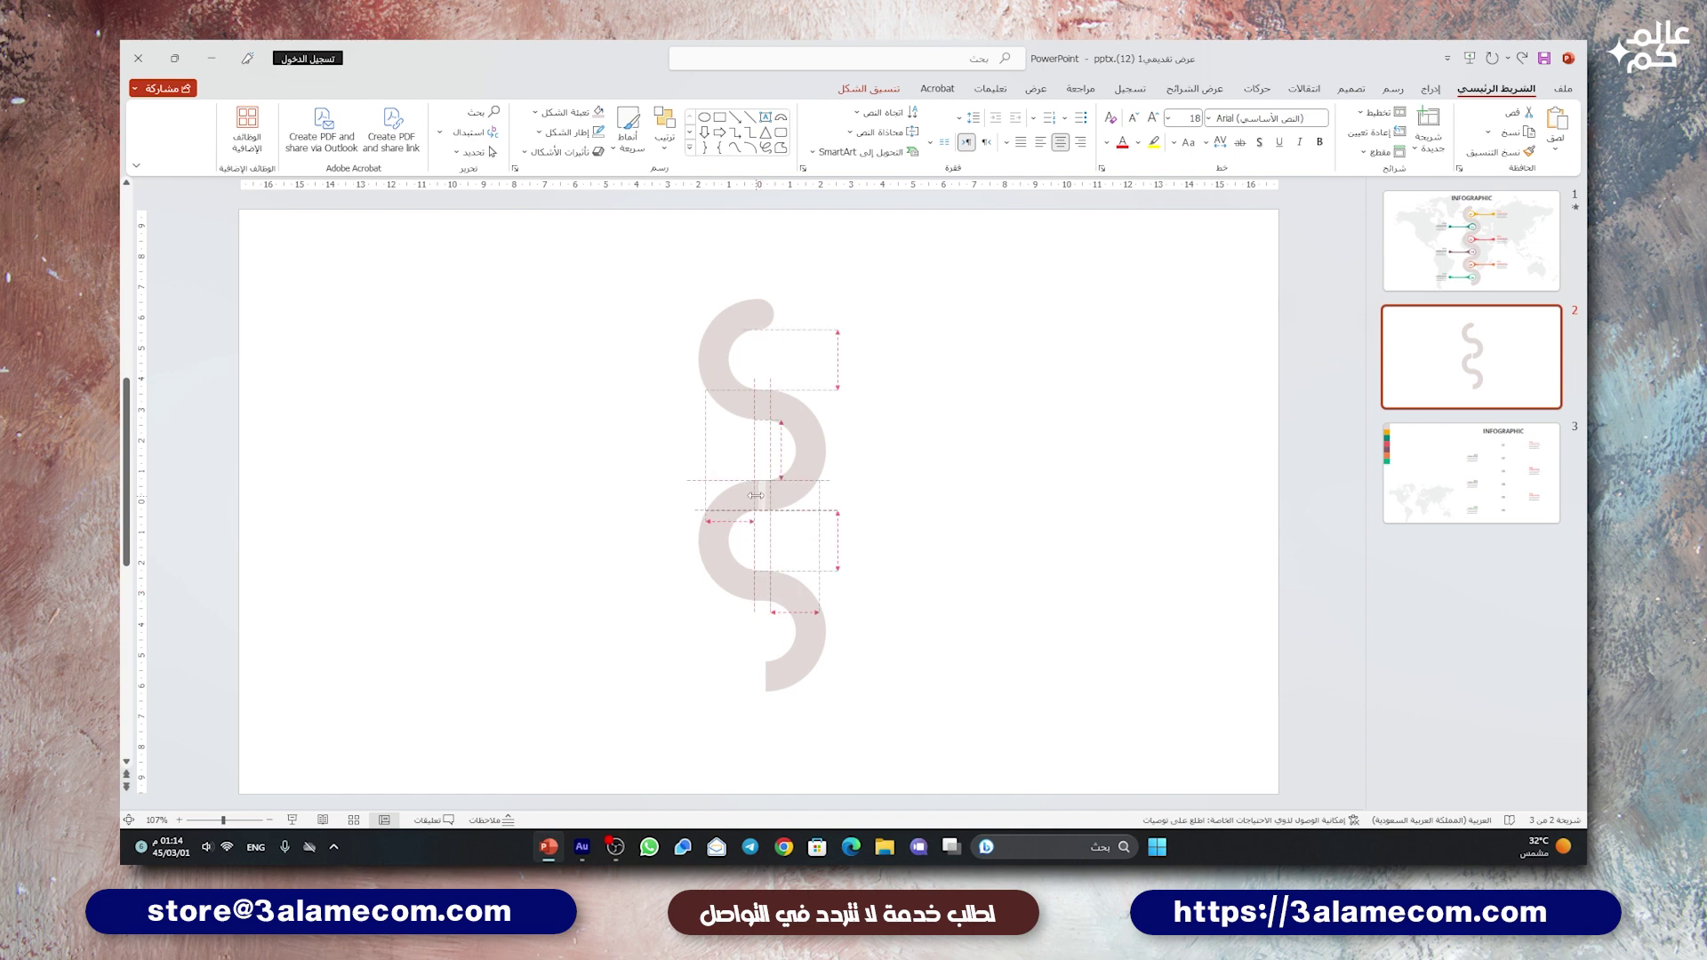
left_click(824, 520)
left_click_drag(845, 754, 610, 267)
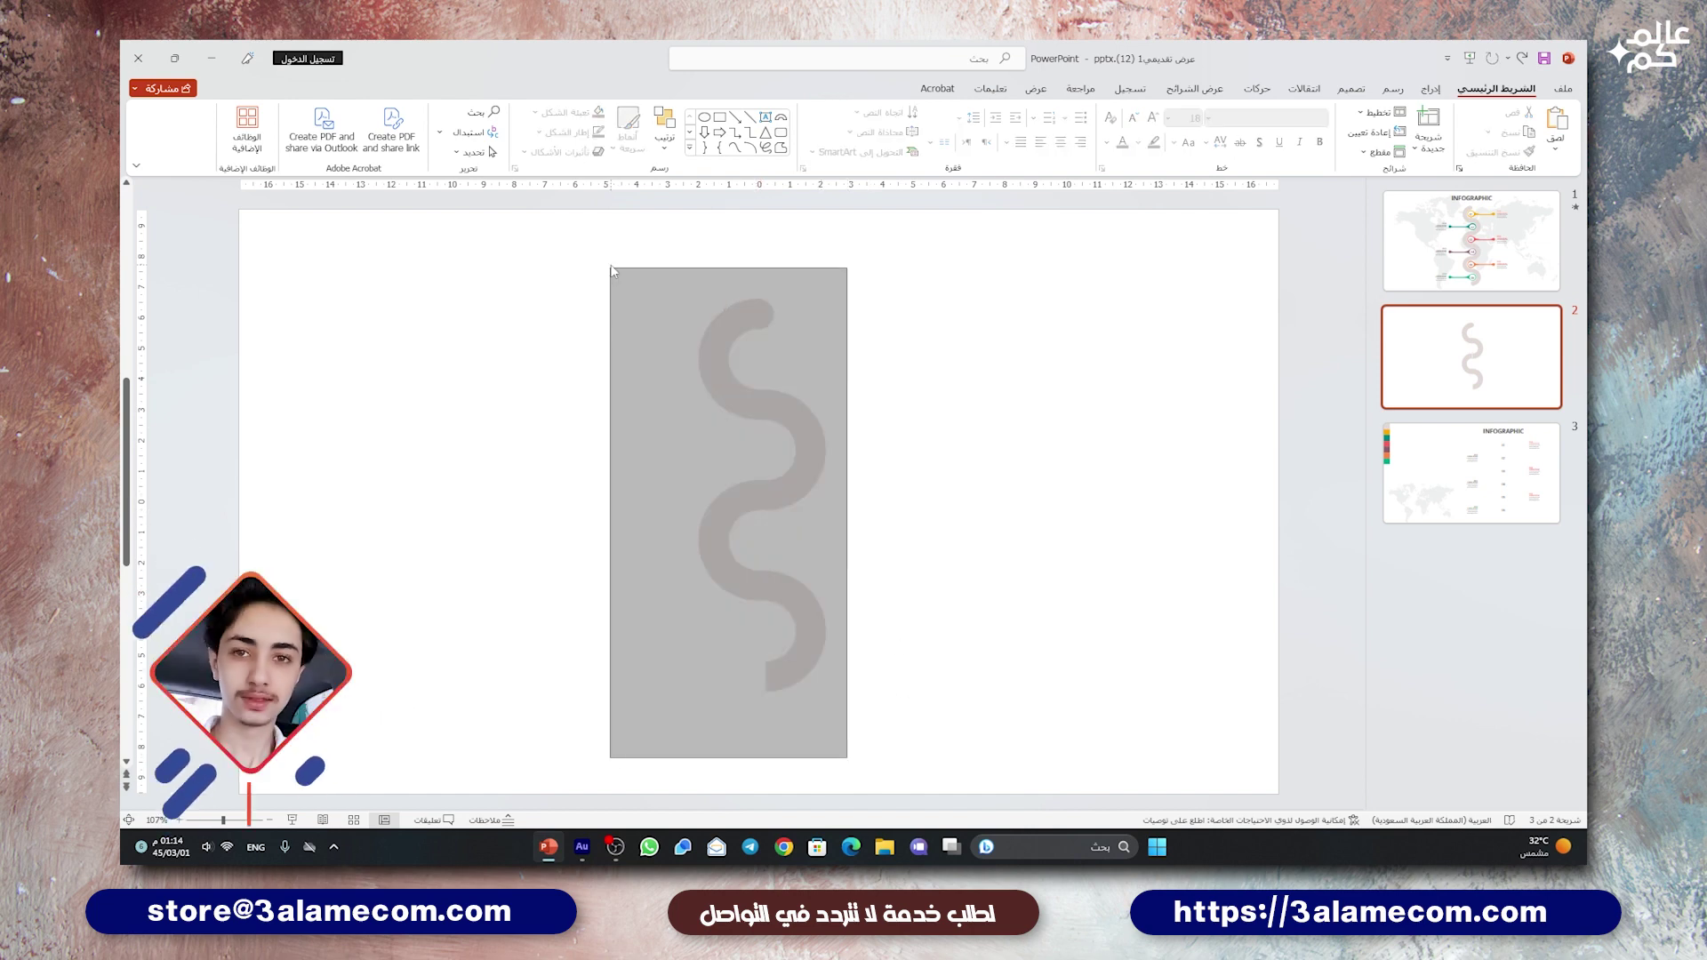
left_click_drag(704, 364, 703, 304)
left_click(896, 350)
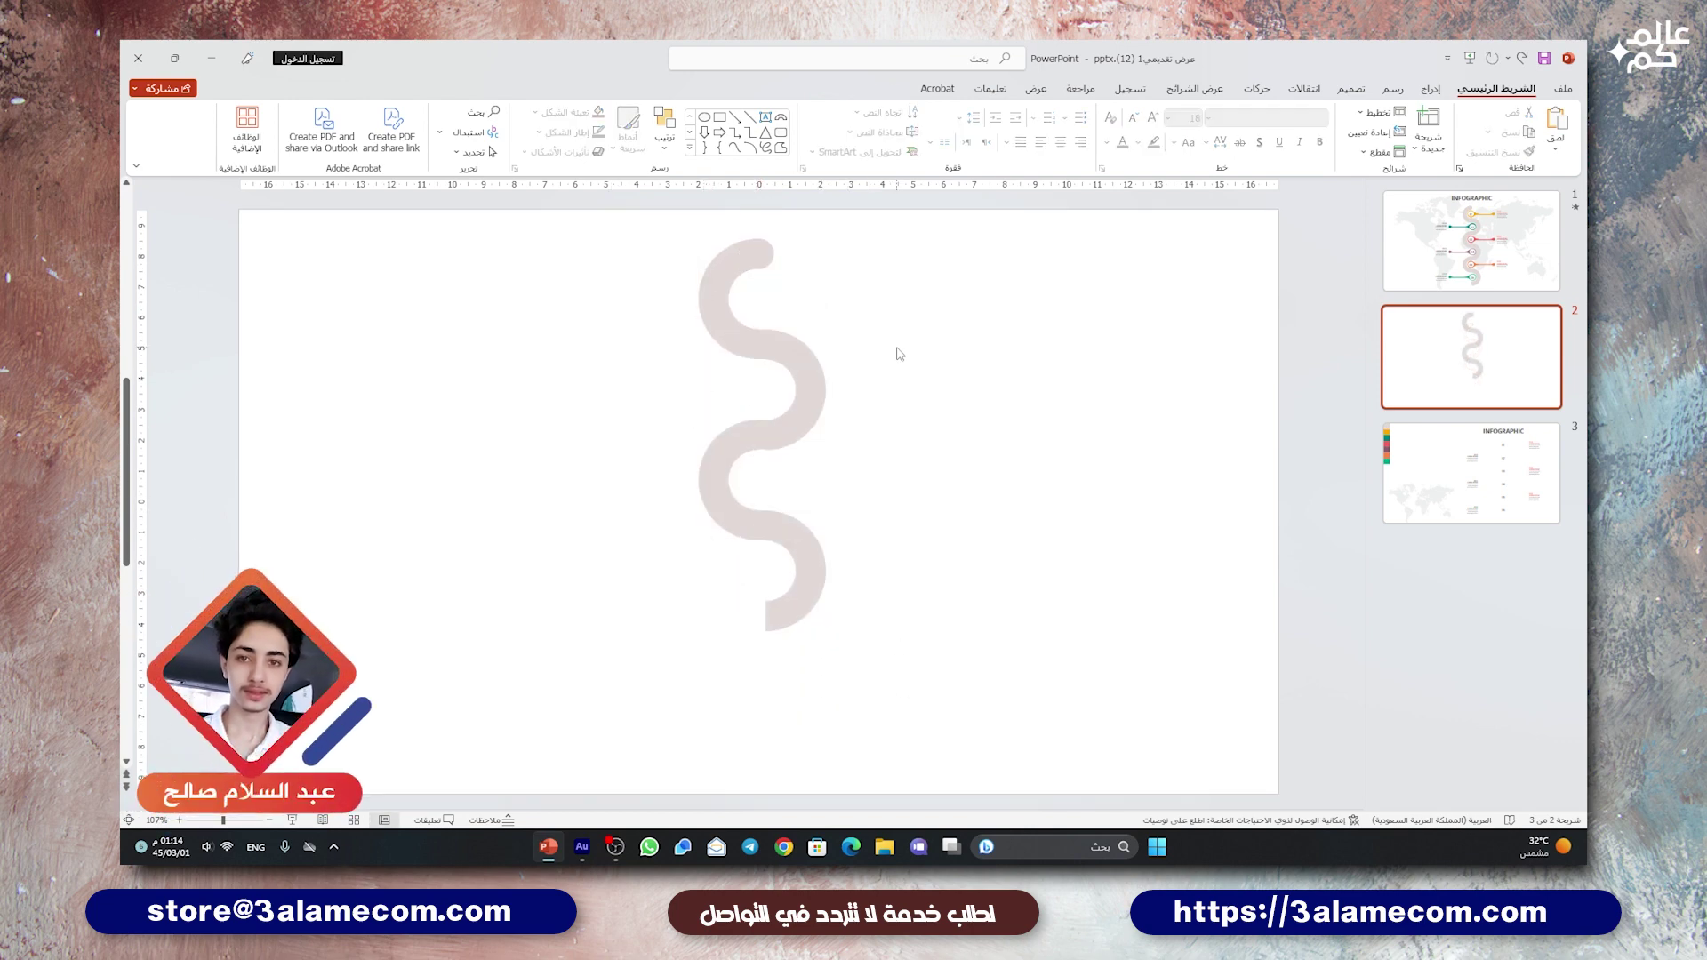
- Copy the middle and lower arcs downward to lengthen the road, then shift it to the top edge
left_click(716, 491)
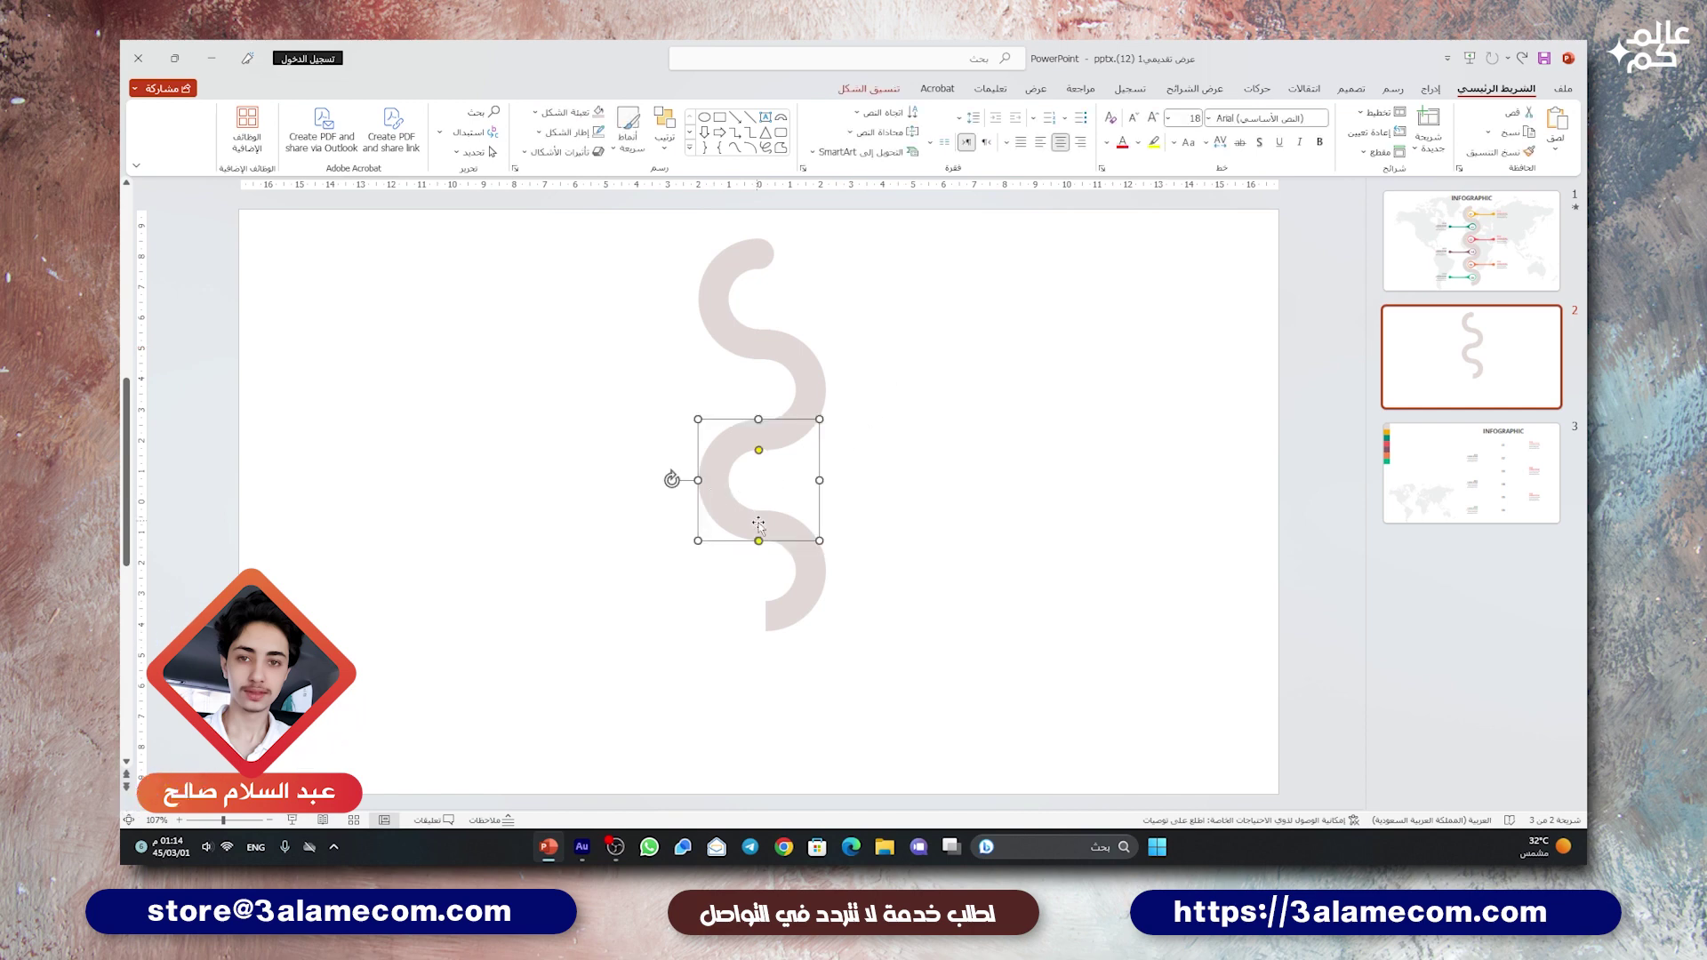
left_click(762, 572, "shift")
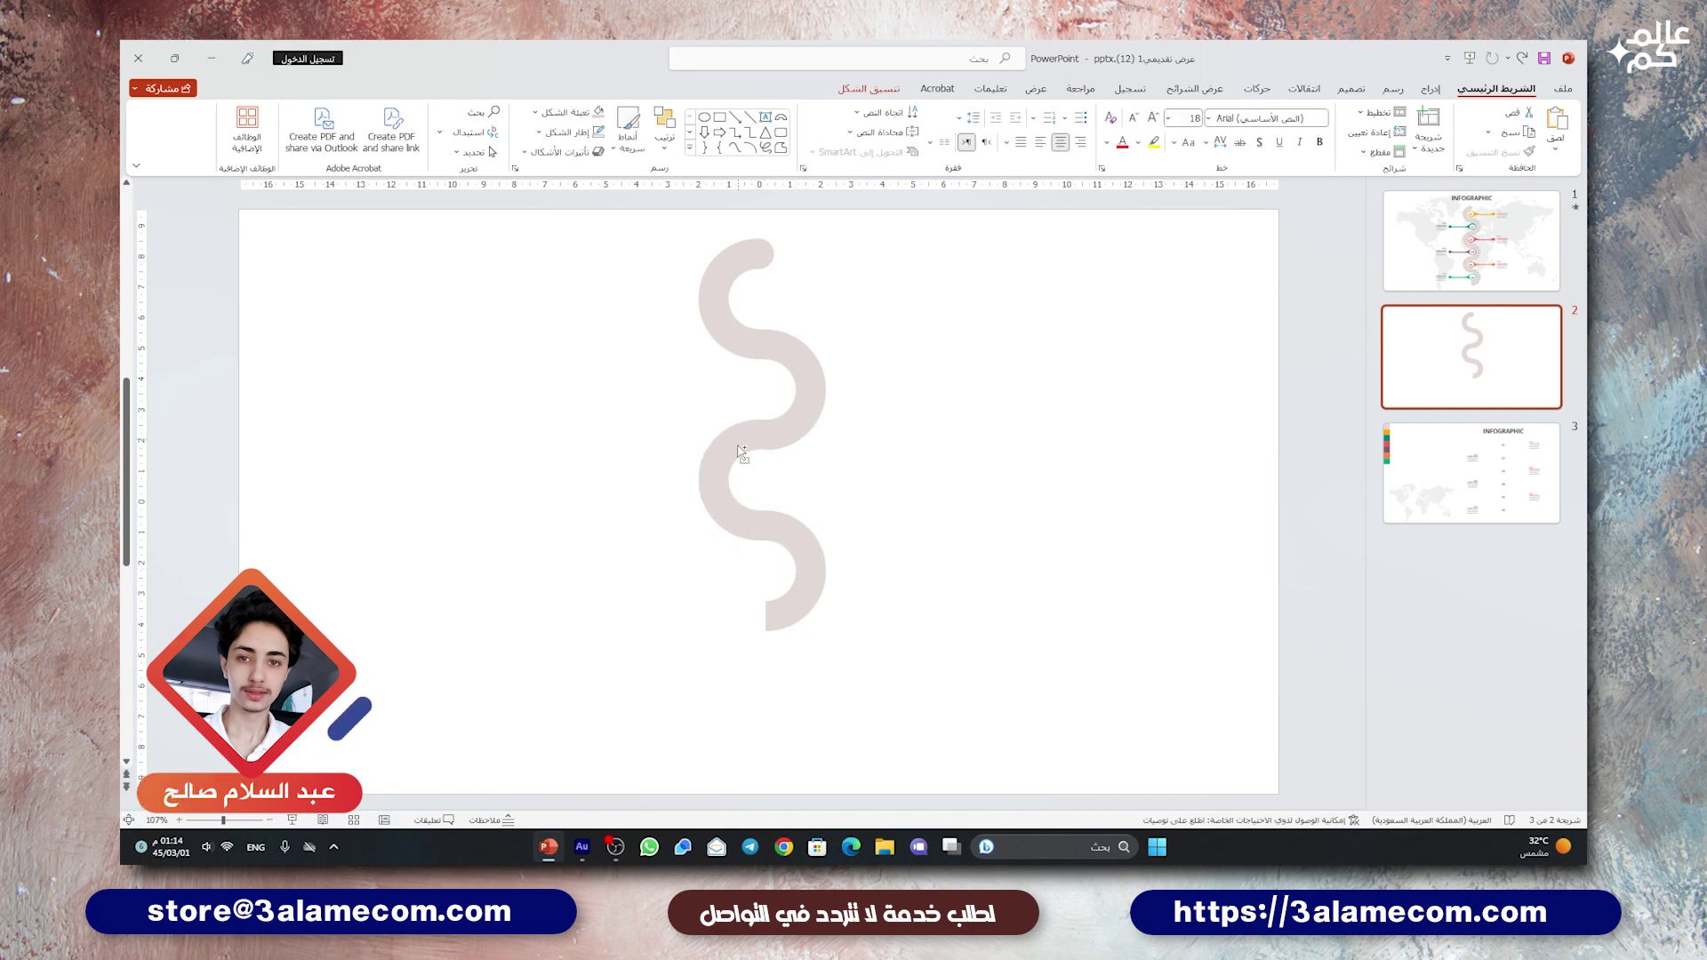
left_click_drag(794, 570, 738, 622)
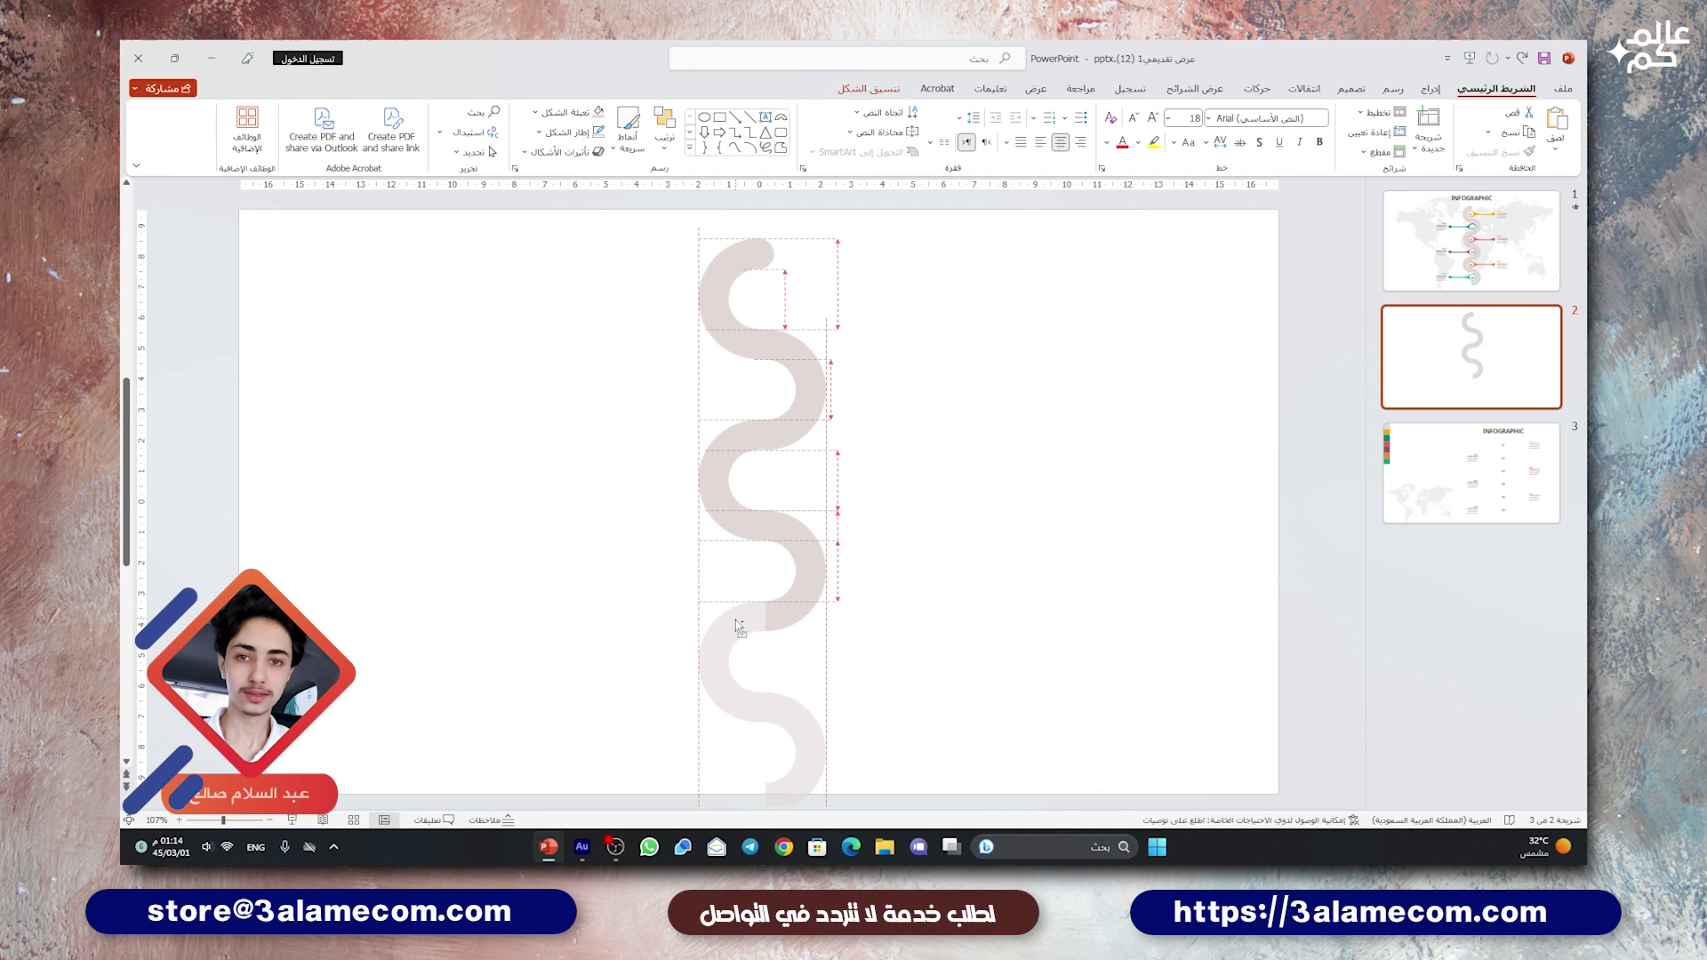
left_click(887, 620)
scroll(887, 621, "down", 4, "ctrl")
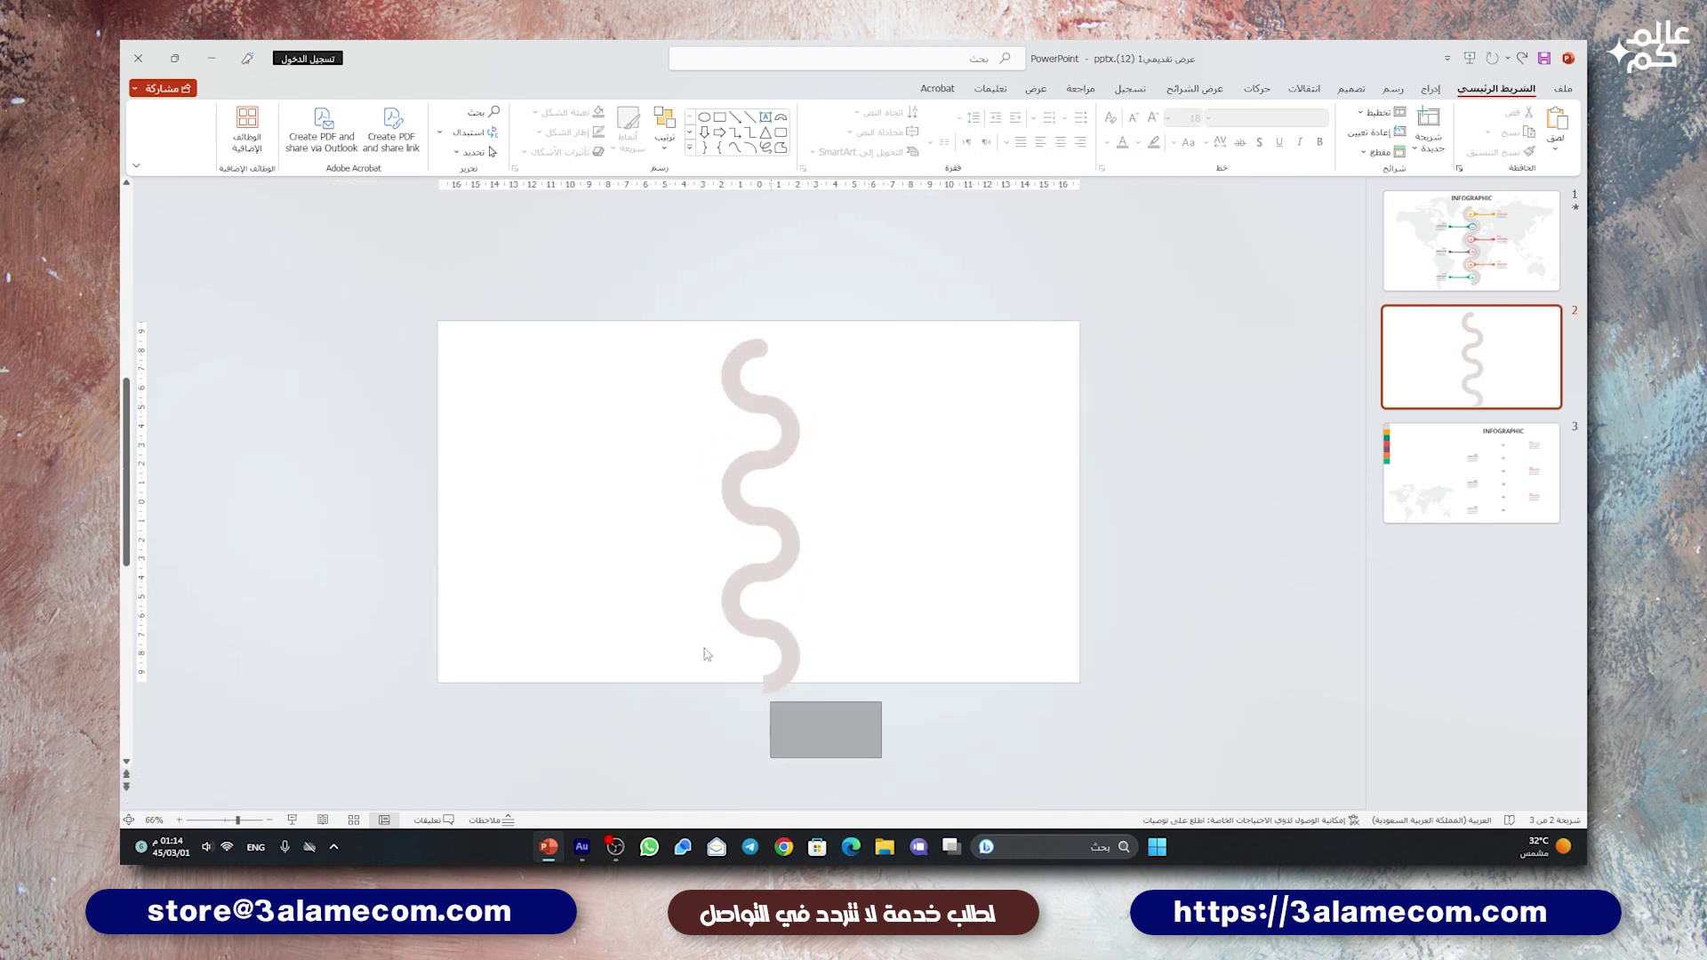
left_click_drag(883, 760, 585, 291)
left_click_drag(782, 551, 779, 531)
left_click(819, 453)
- Move the small end cap from the road's top to its bottom end
left_click(758, 330)
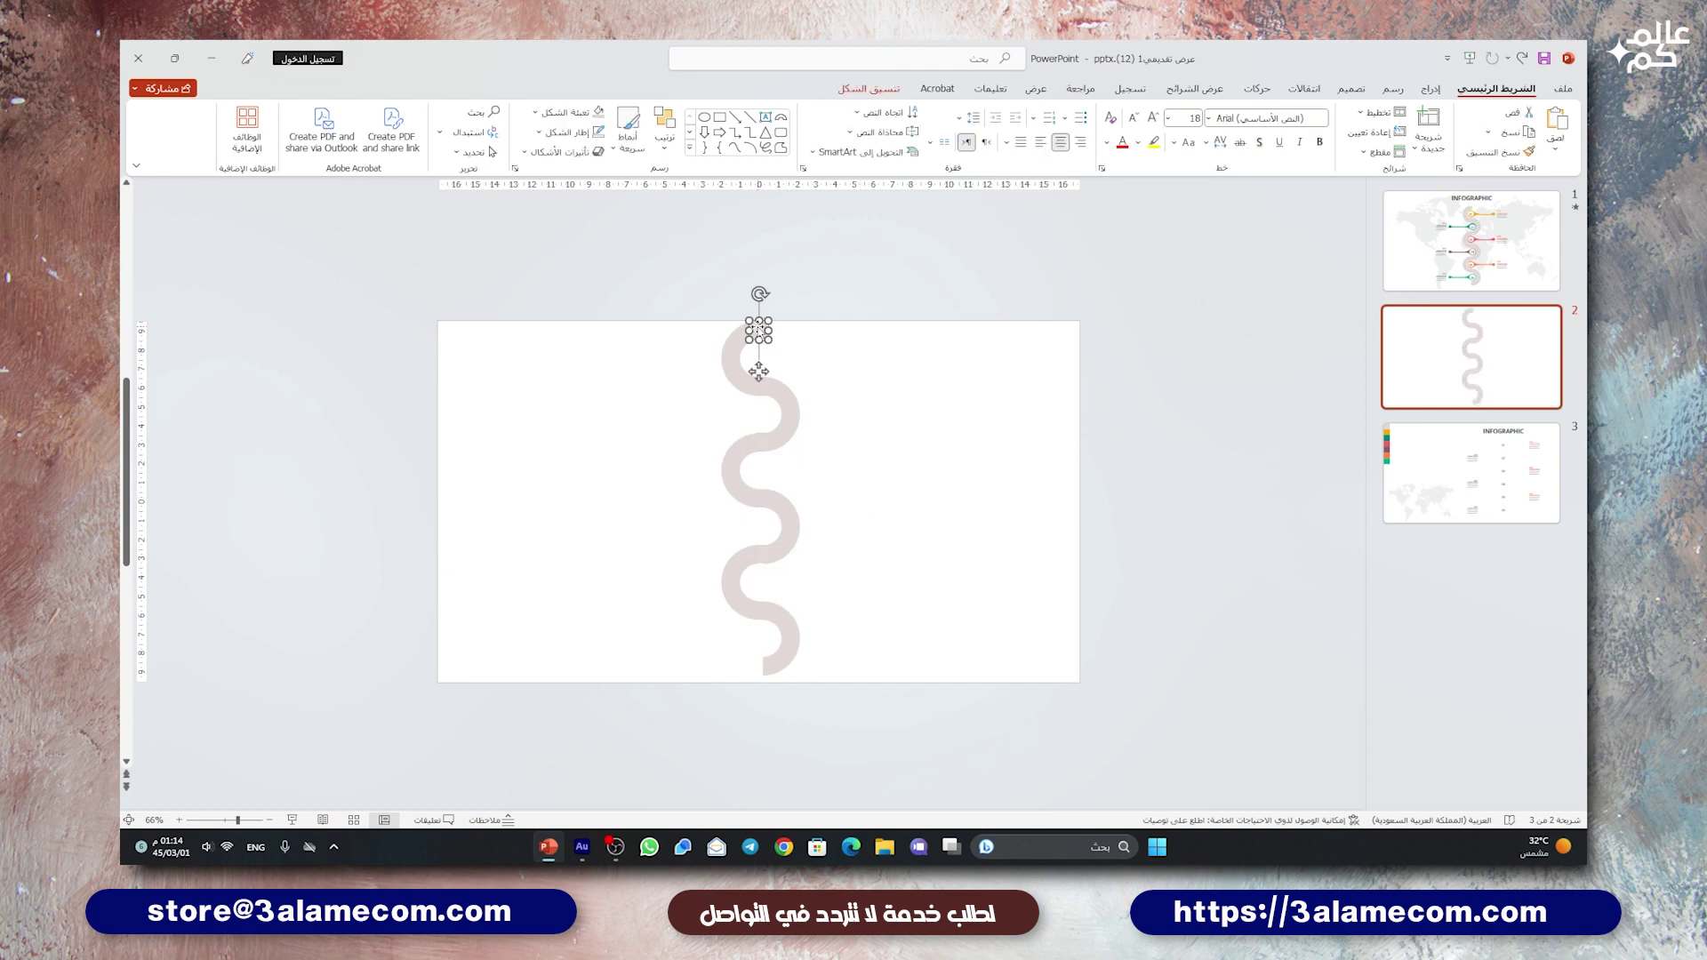
mouse_move(758, 367)
left_mouse_down()
mouse_move(756, 691)
mouse_move(775, 697)
left_mouse_up()
scroll(761, 680, "up", 3)
scroll(758, 669, "up", 3)
left_click(690, 678)
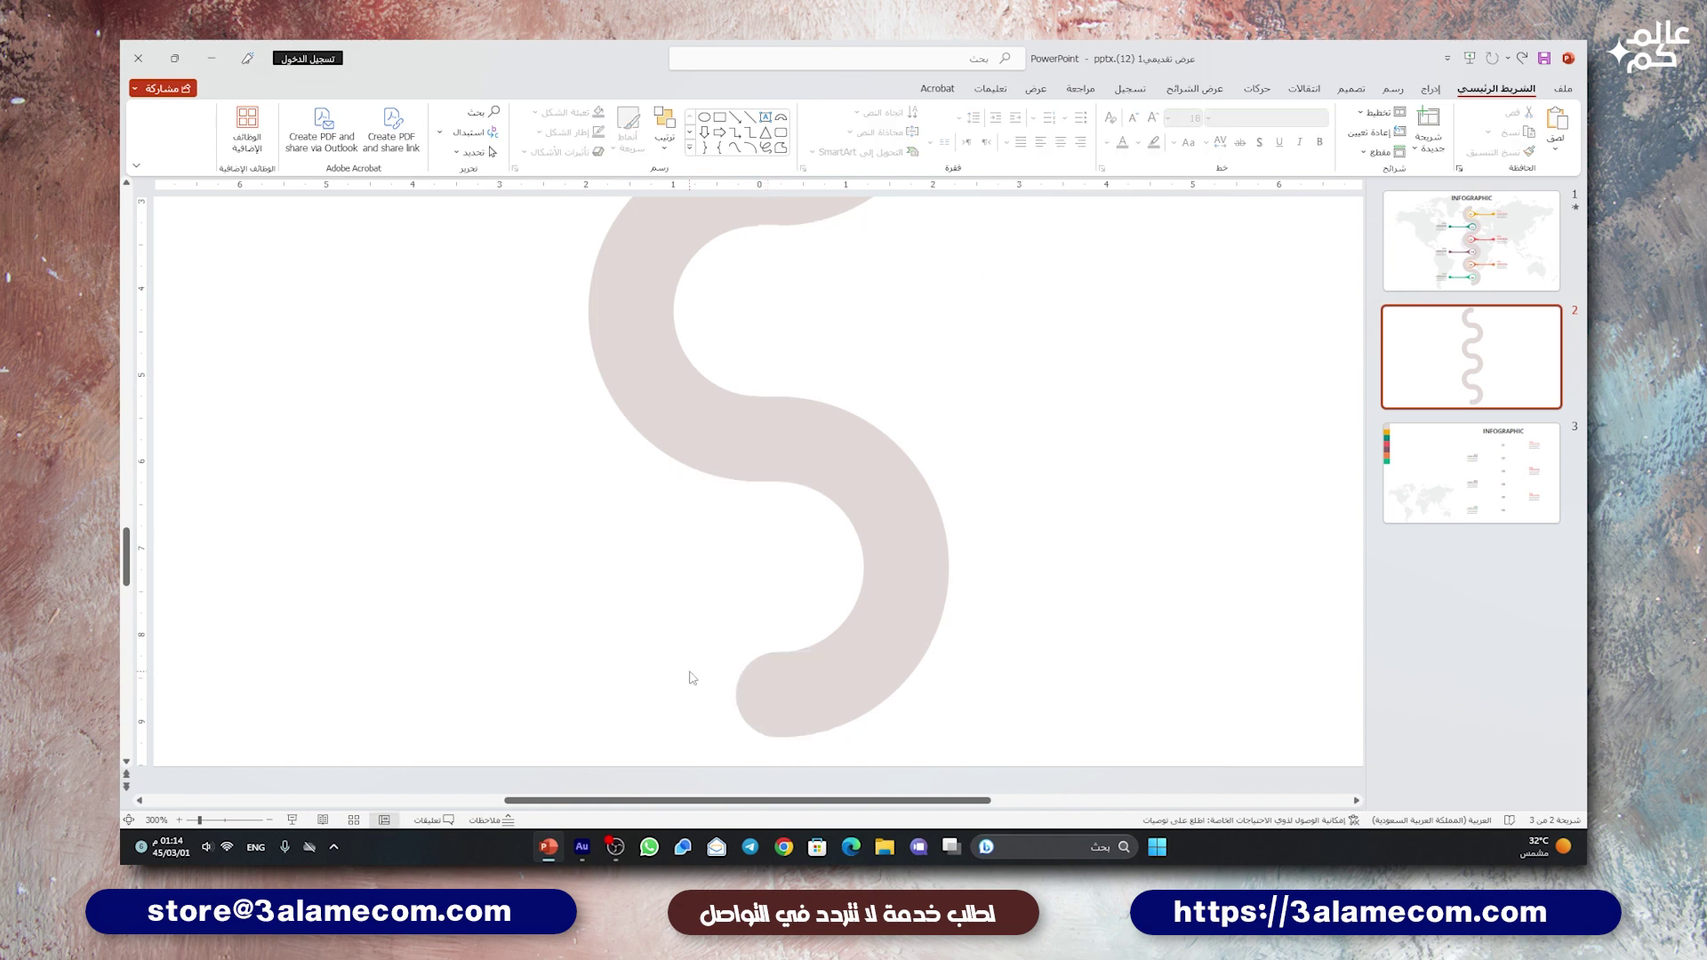
scroll(692, 678, "down", 5, "ctrl")
scroll(693, 678, "down", 3, "ctrl")
scroll(693, 677, "up", 3, "ctrl")
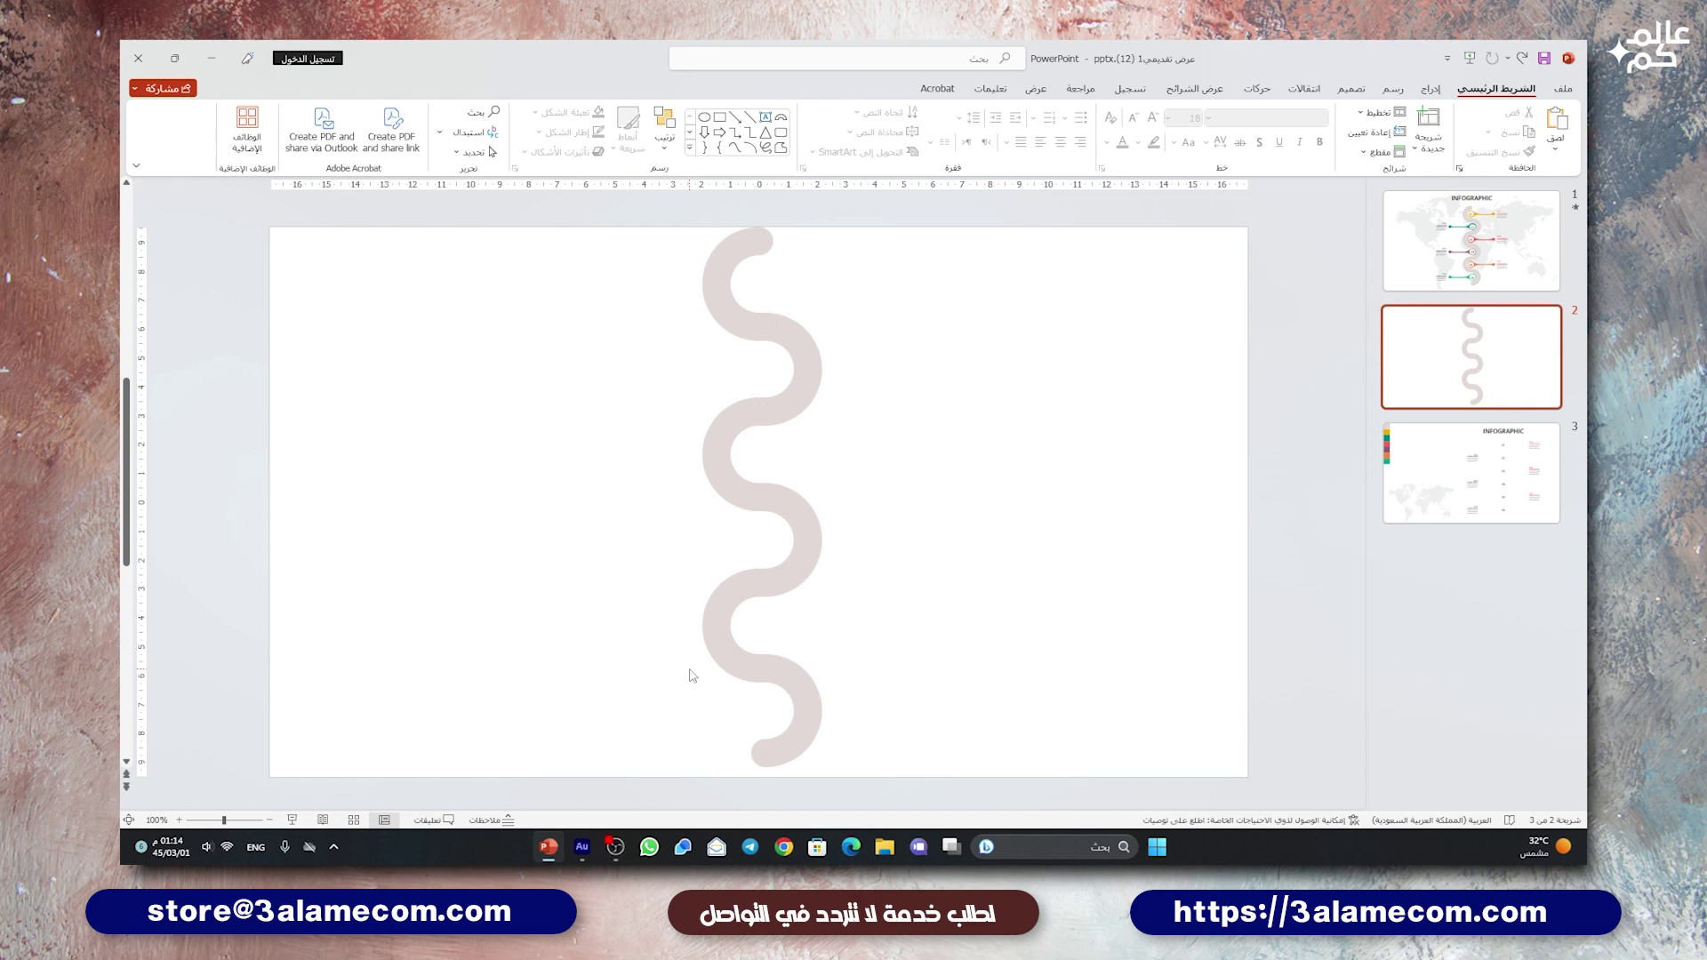
- Group all road pieces, move and resize them to the slide's centre line, then ungroup
key("ctrl+a")
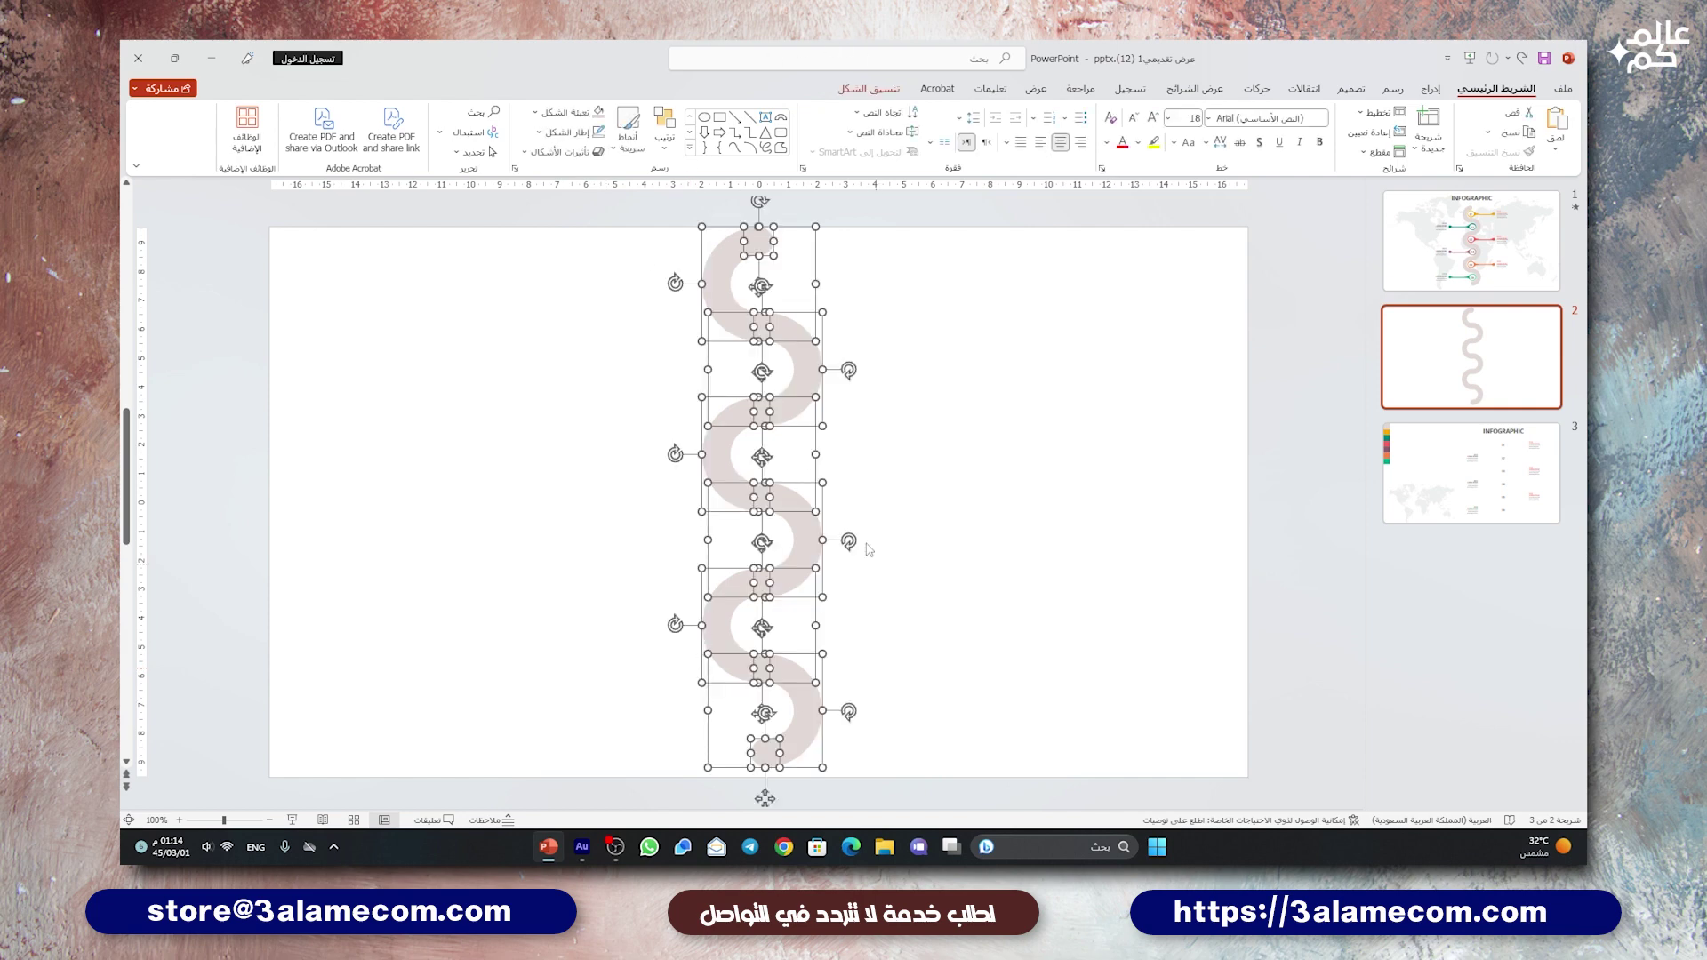
right_click(807, 376)
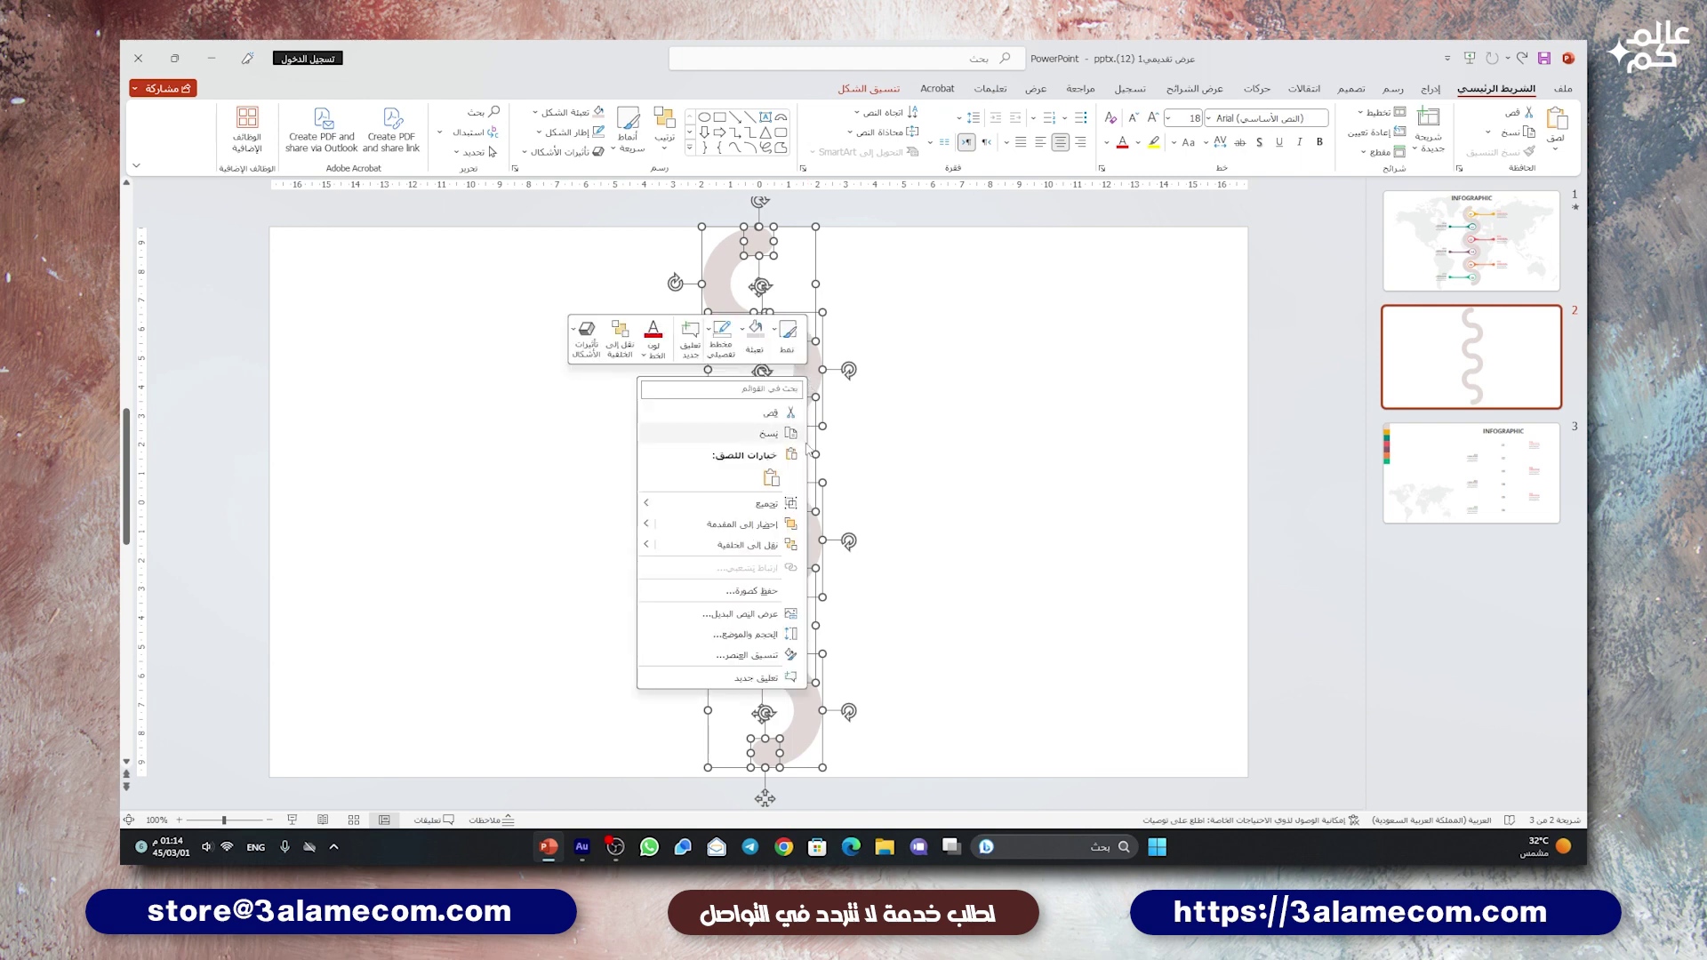
left_click(645, 506)
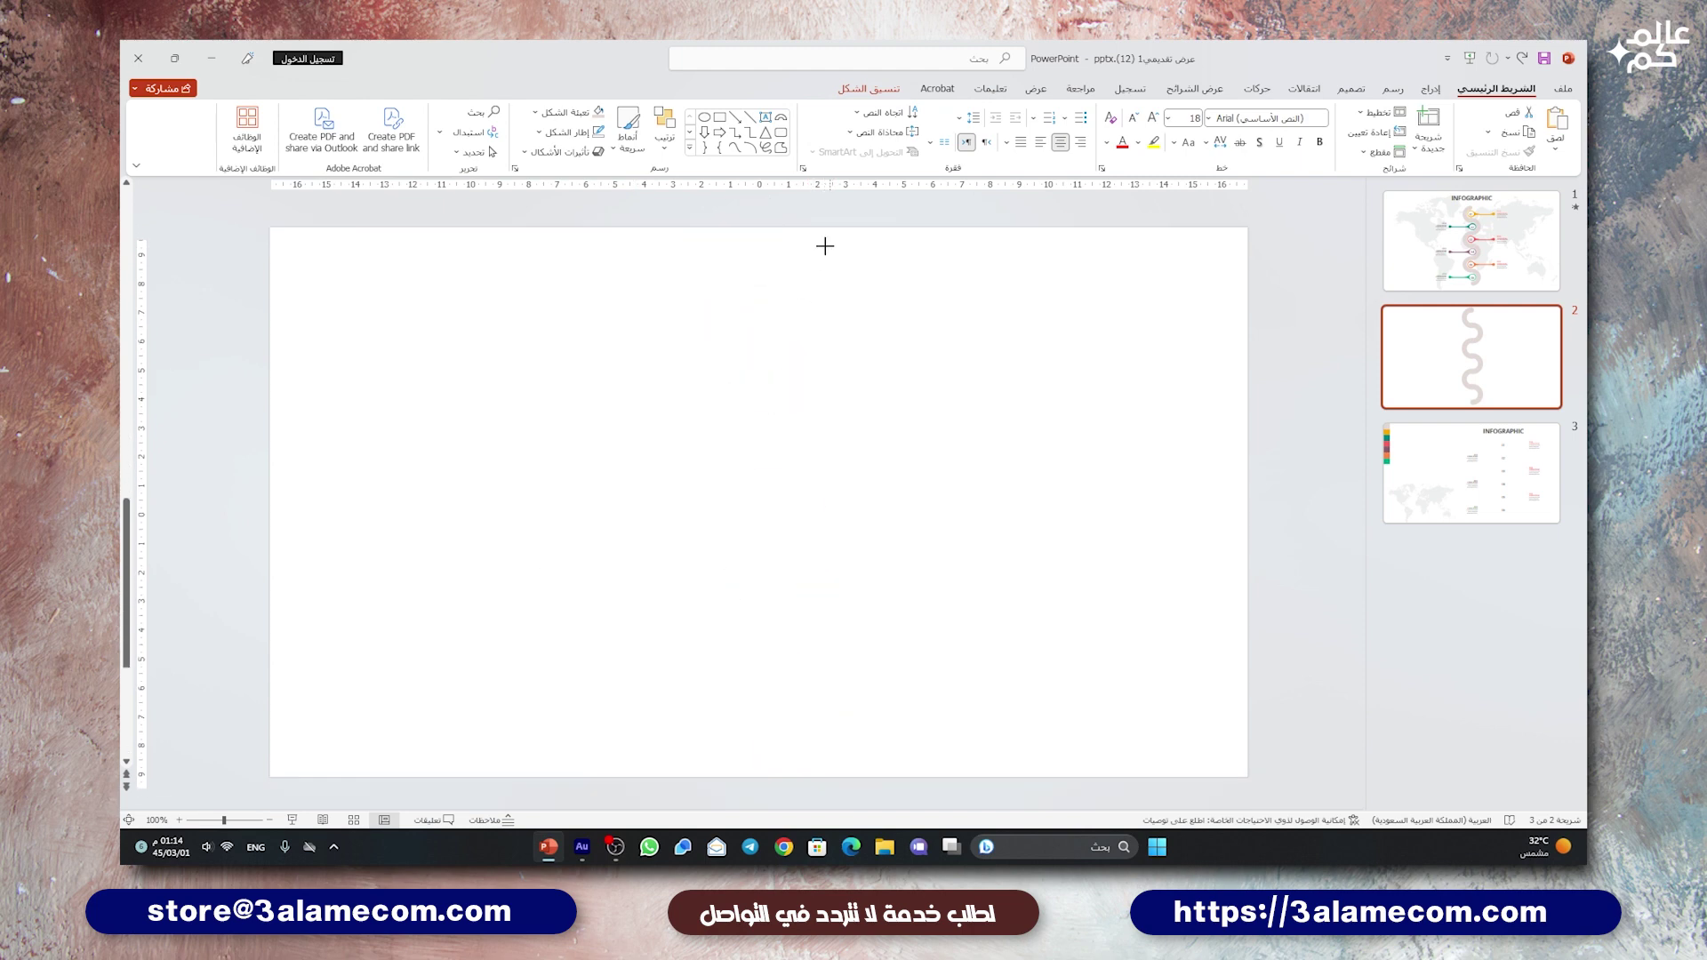
left_click_drag(751, 423, 757, 379)
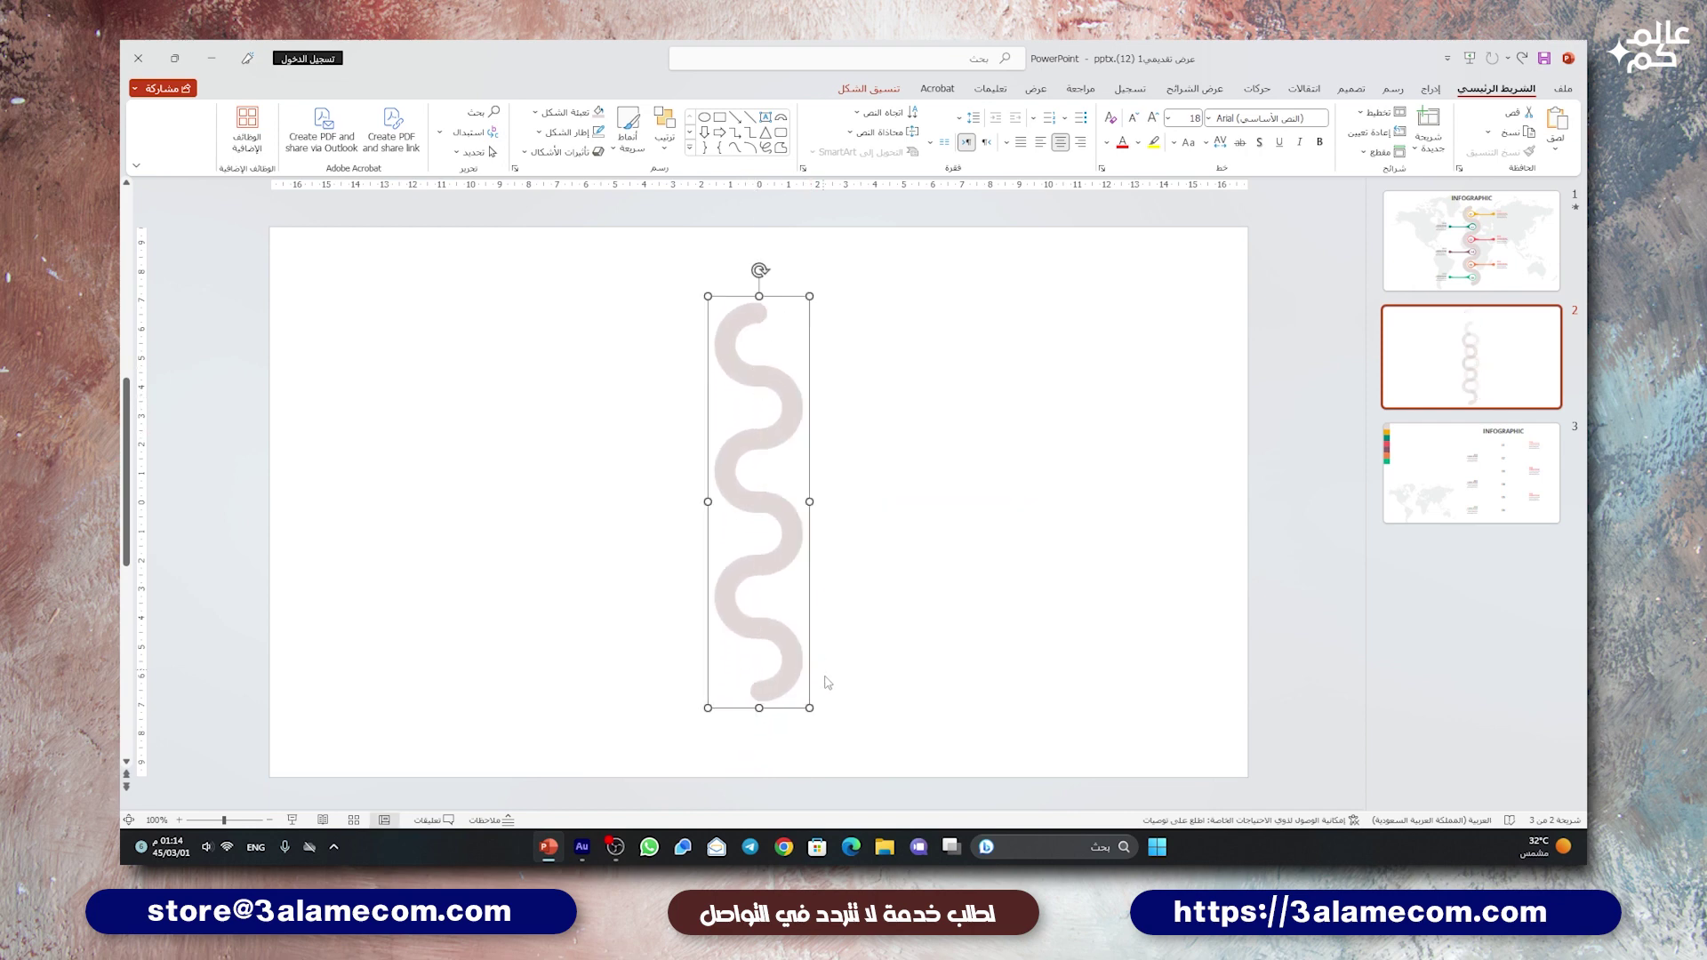
left_click_drag(810, 708, 805, 690)
left_click_drag(774, 433, 774, 457)
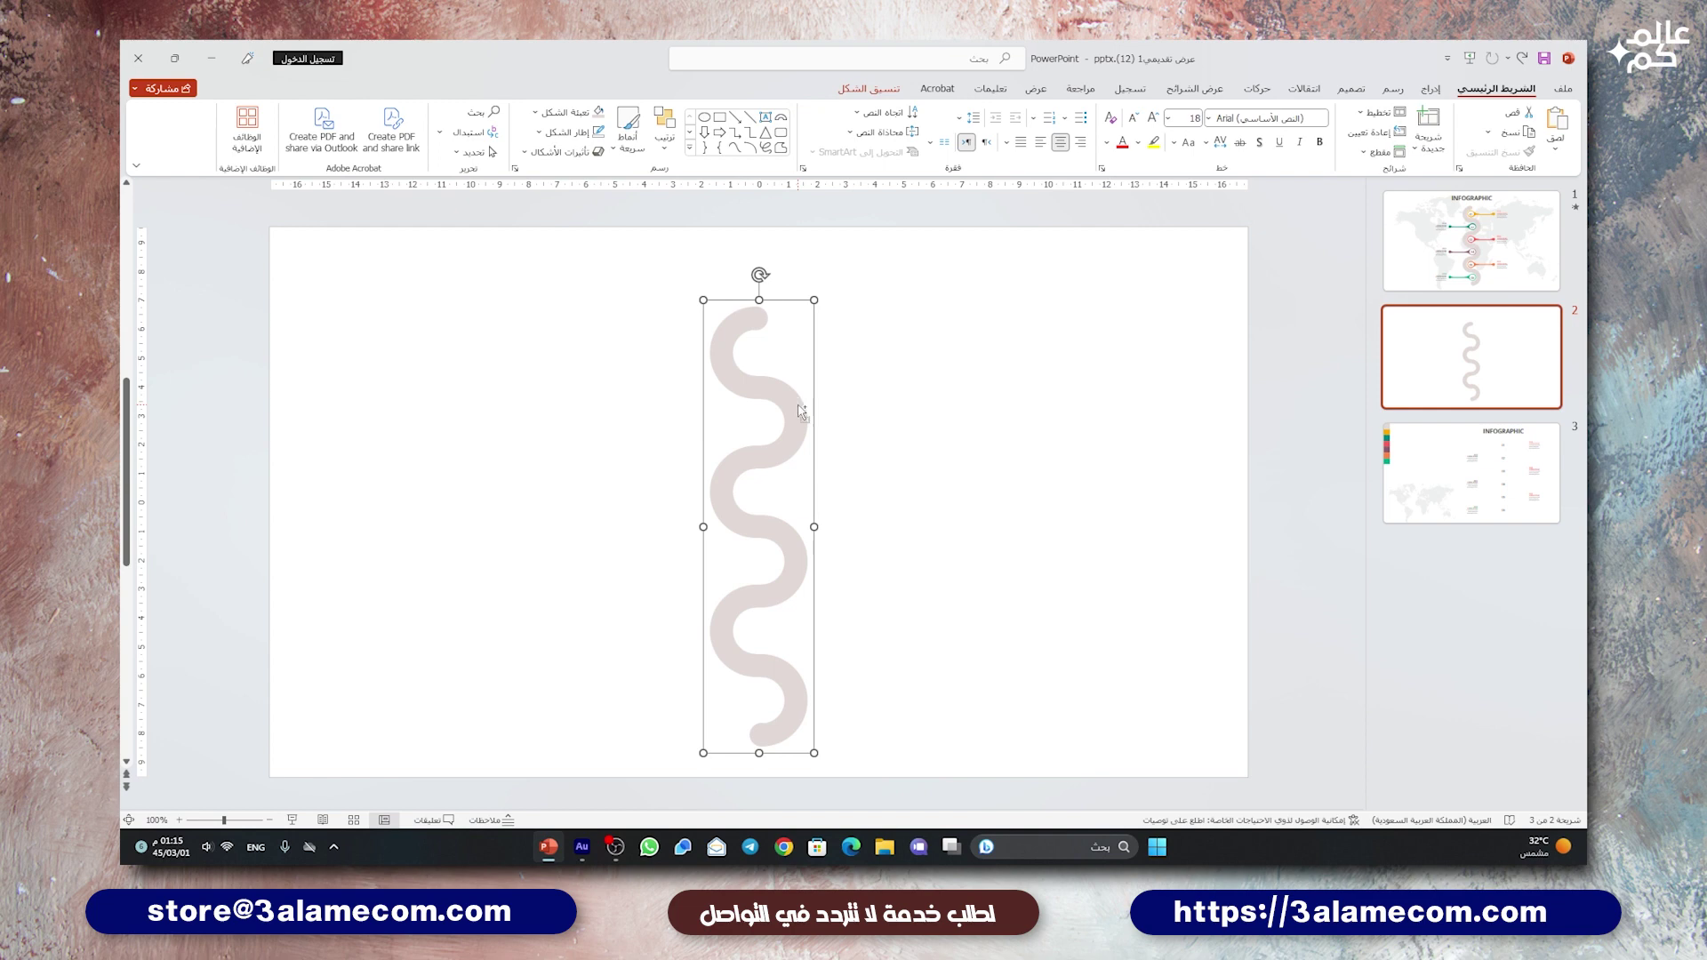
key("ctrl+shift+g")
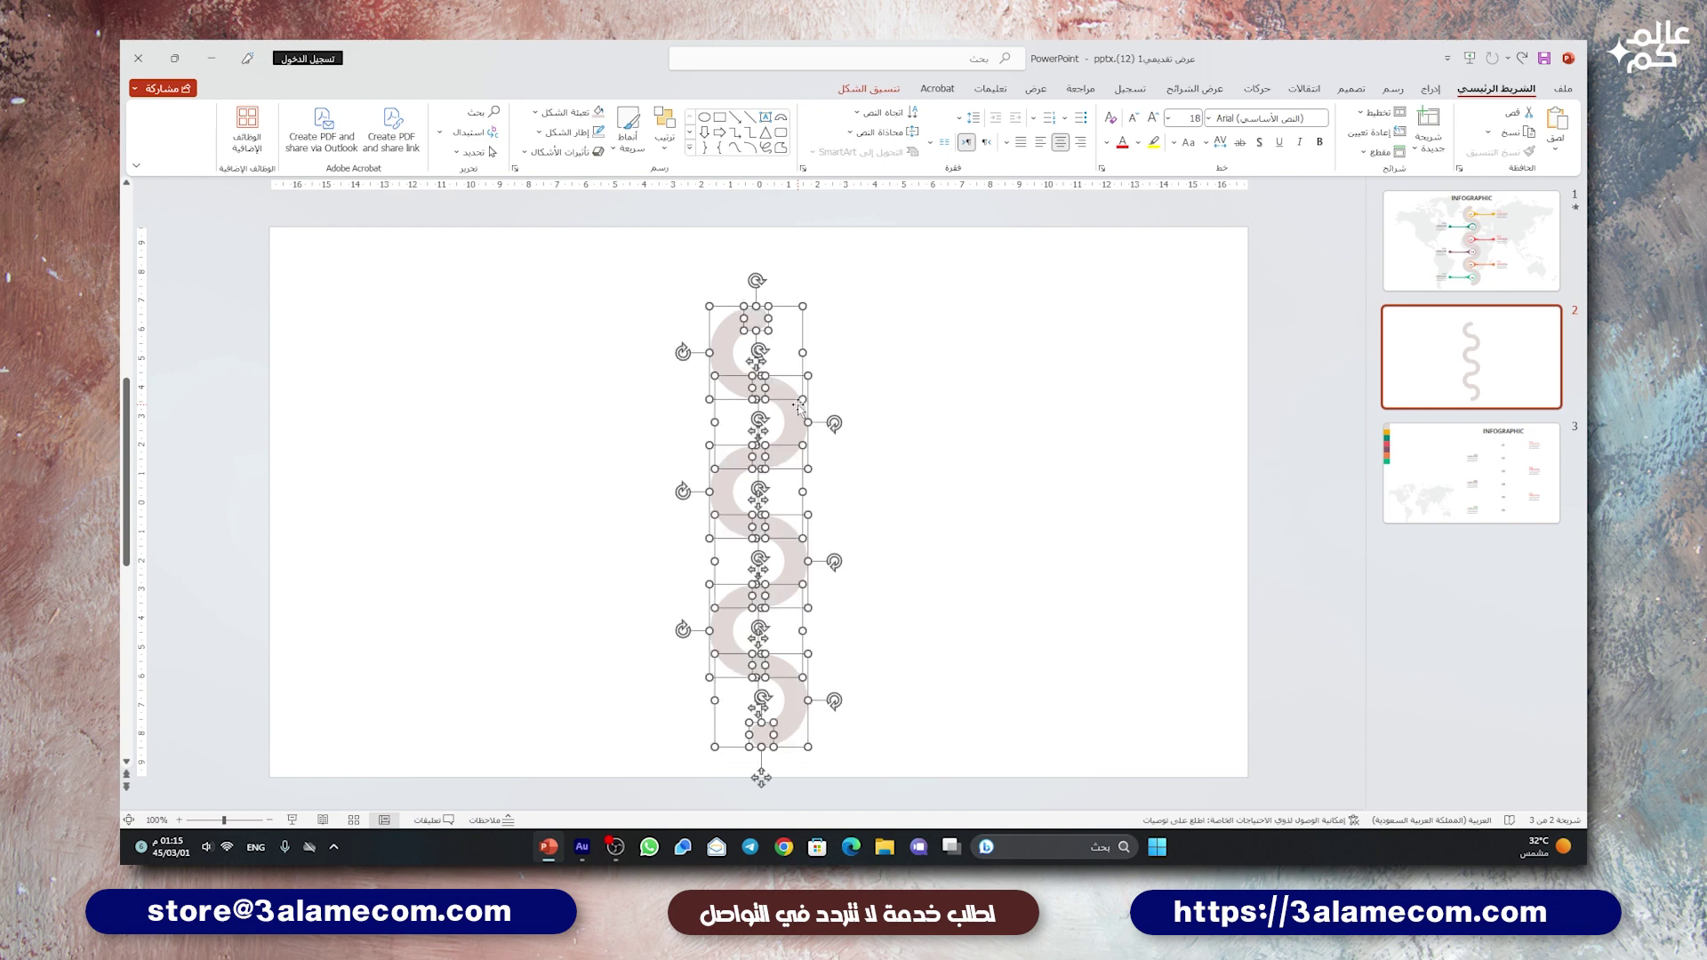
left_click(925, 395)
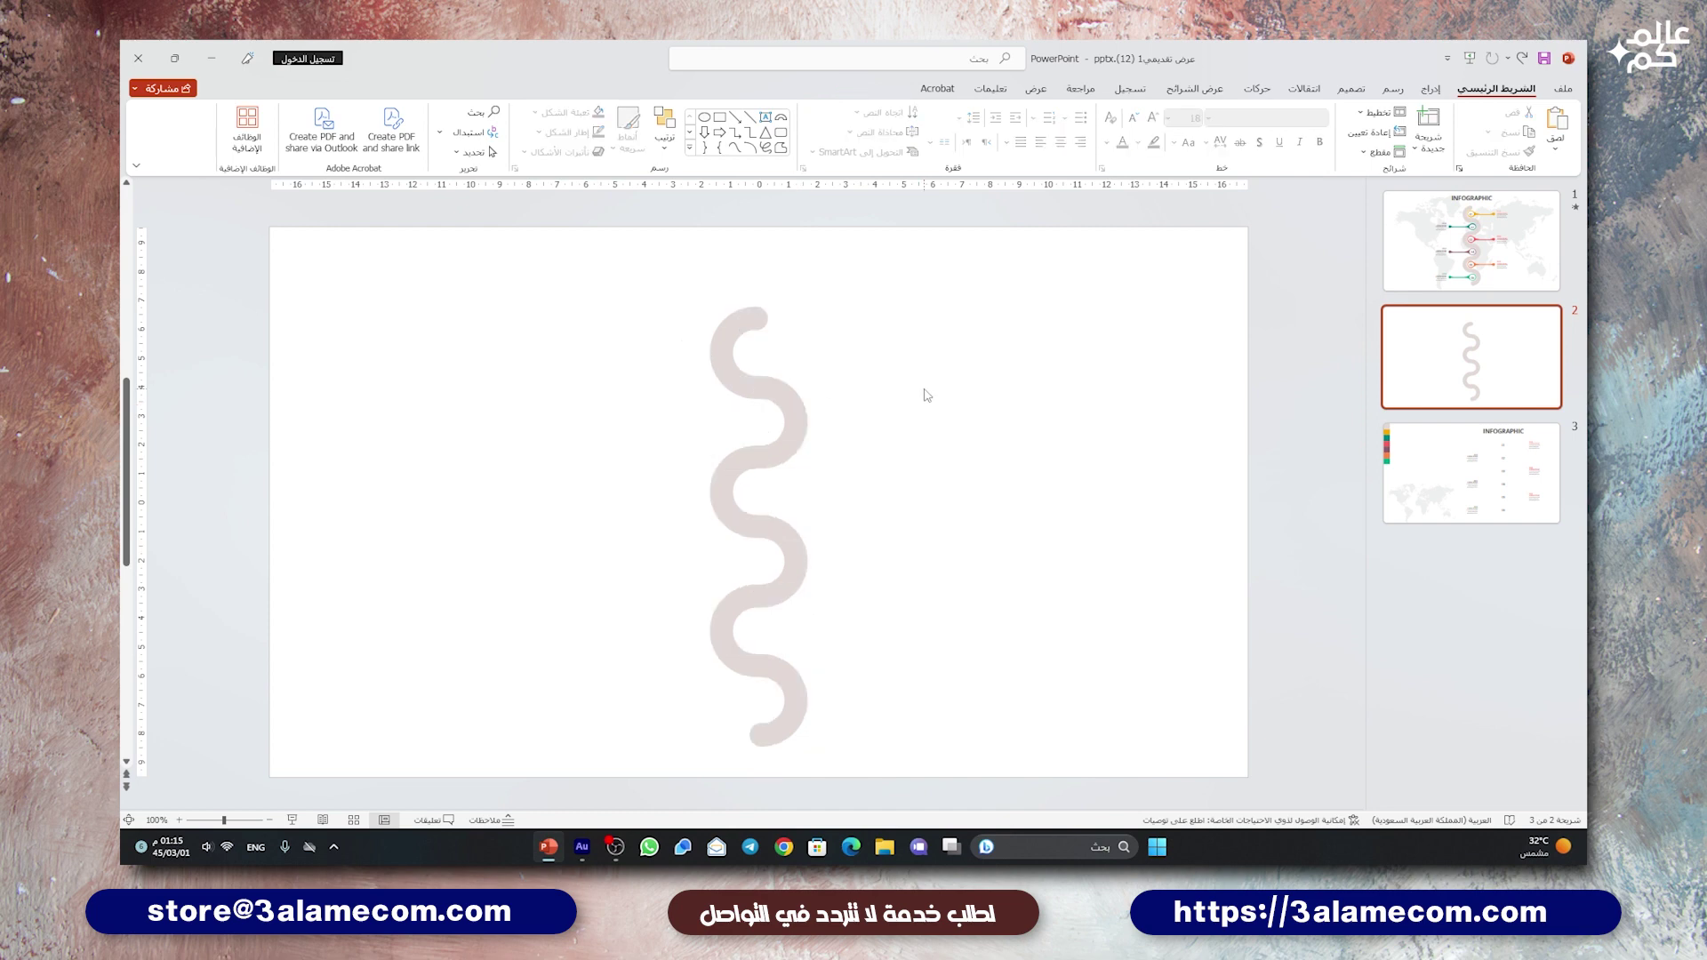
- Insert a Teardrop, rotate and reshape it into a right-pointing pin, and seat it in the top bend
left_click(1431, 89)
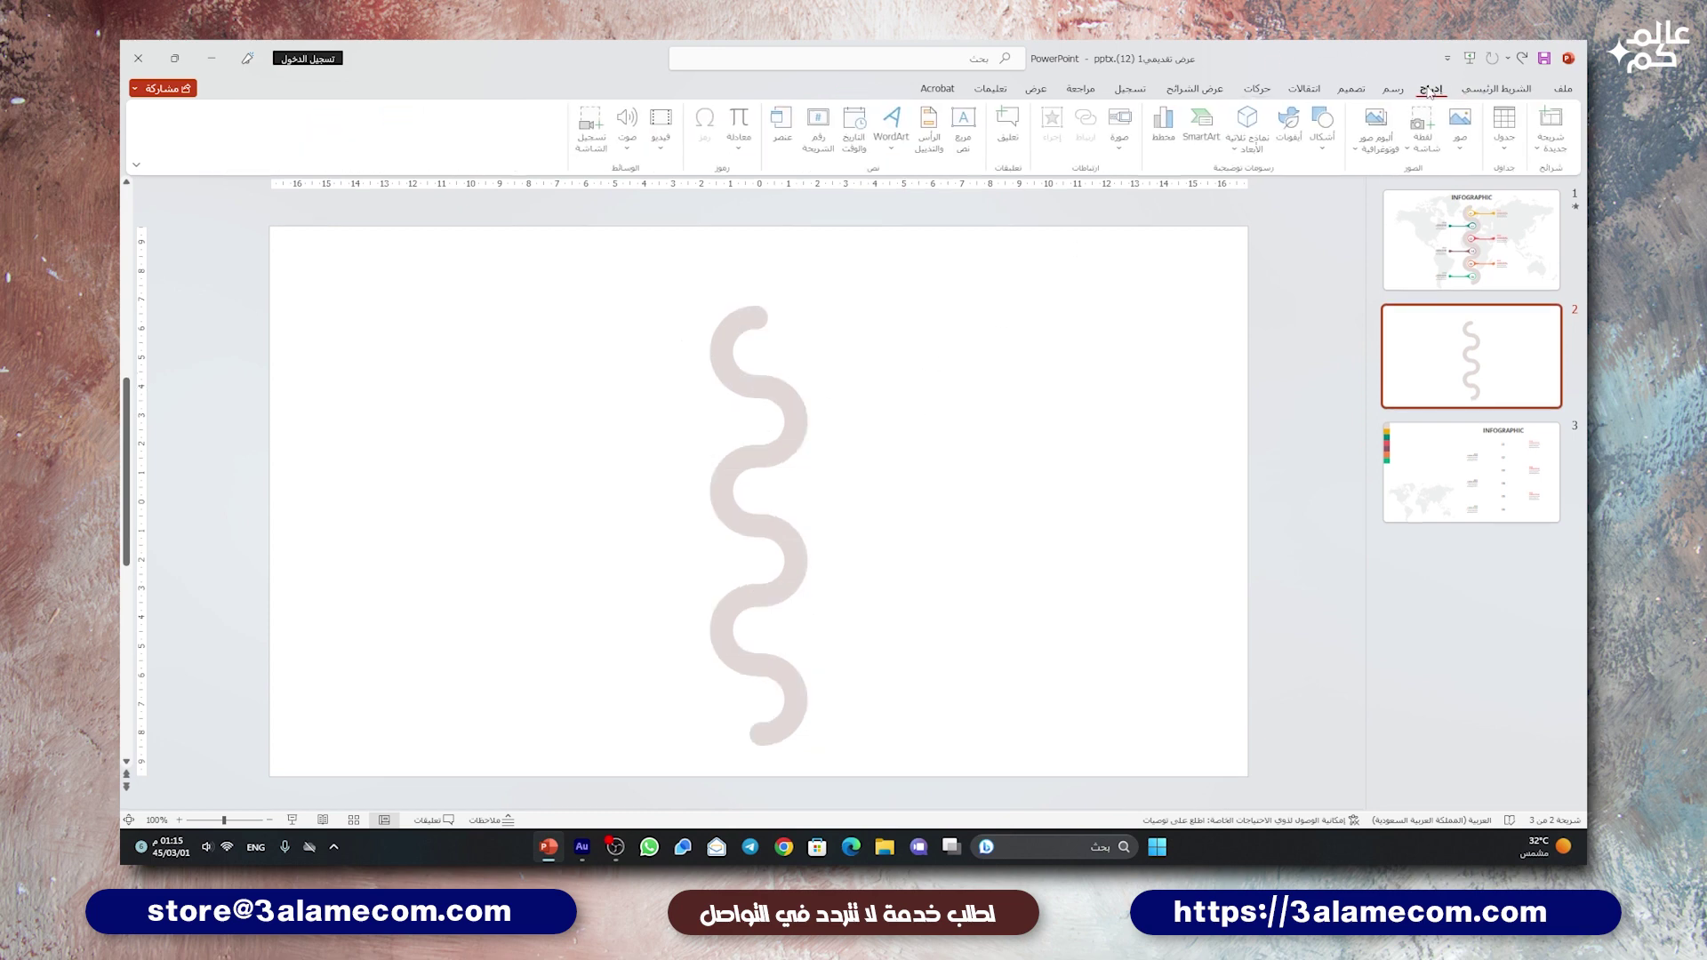
left_click(1327, 142)
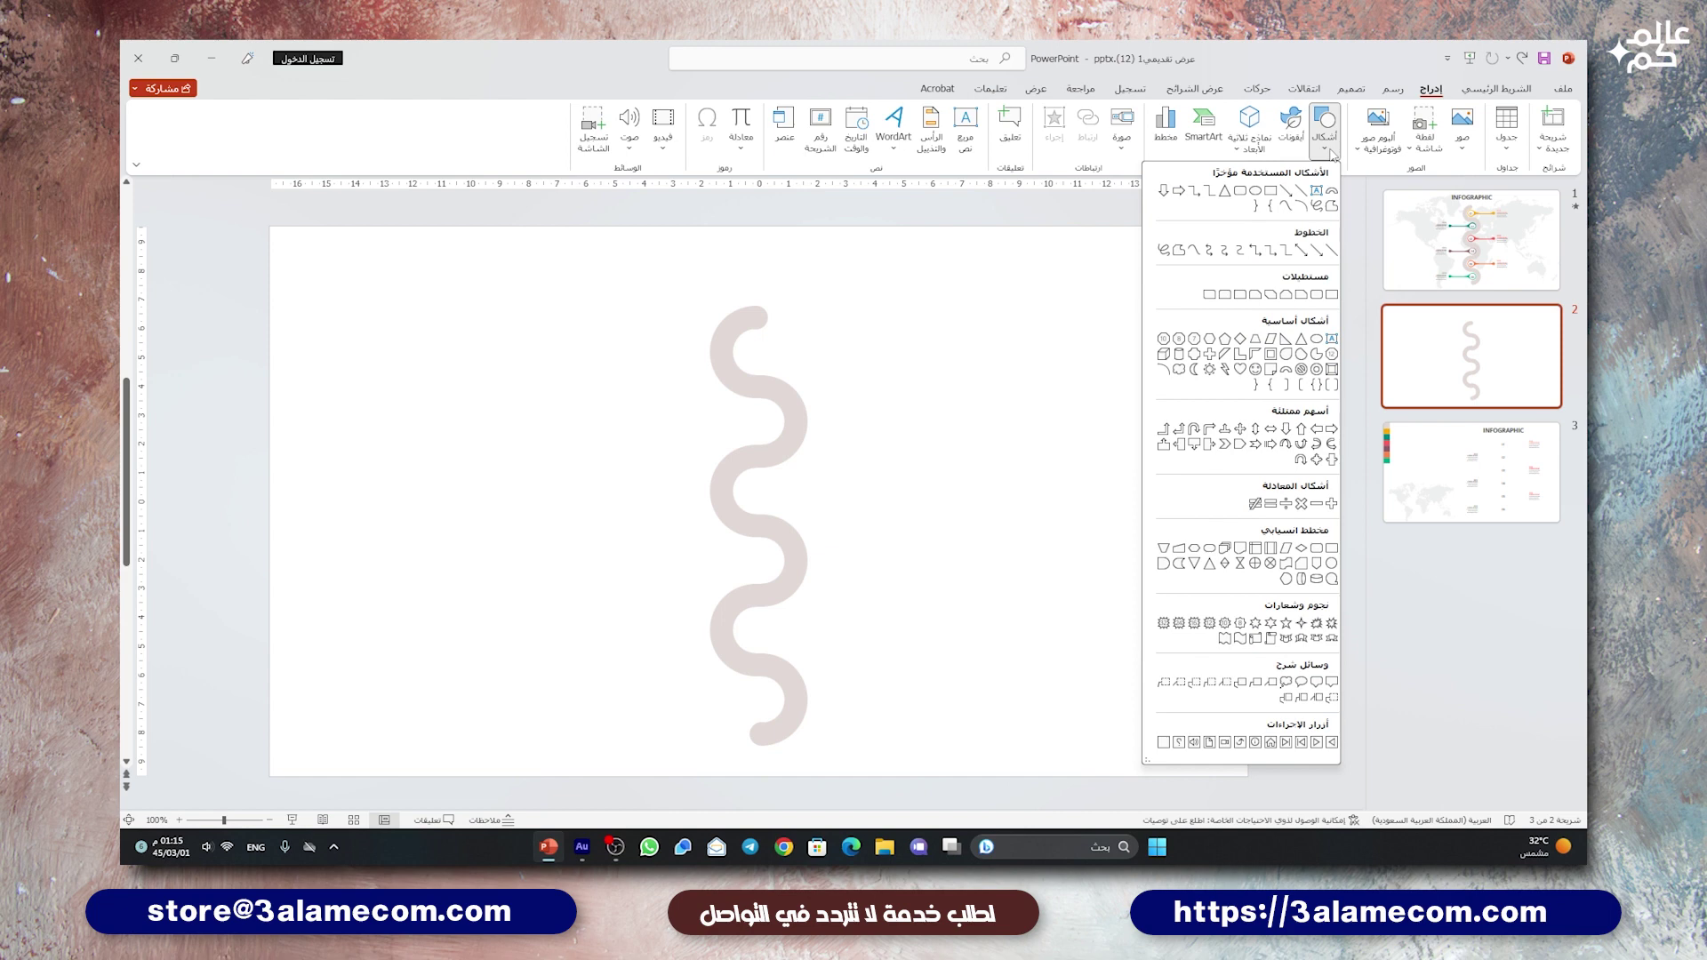
left_click(1289, 361)
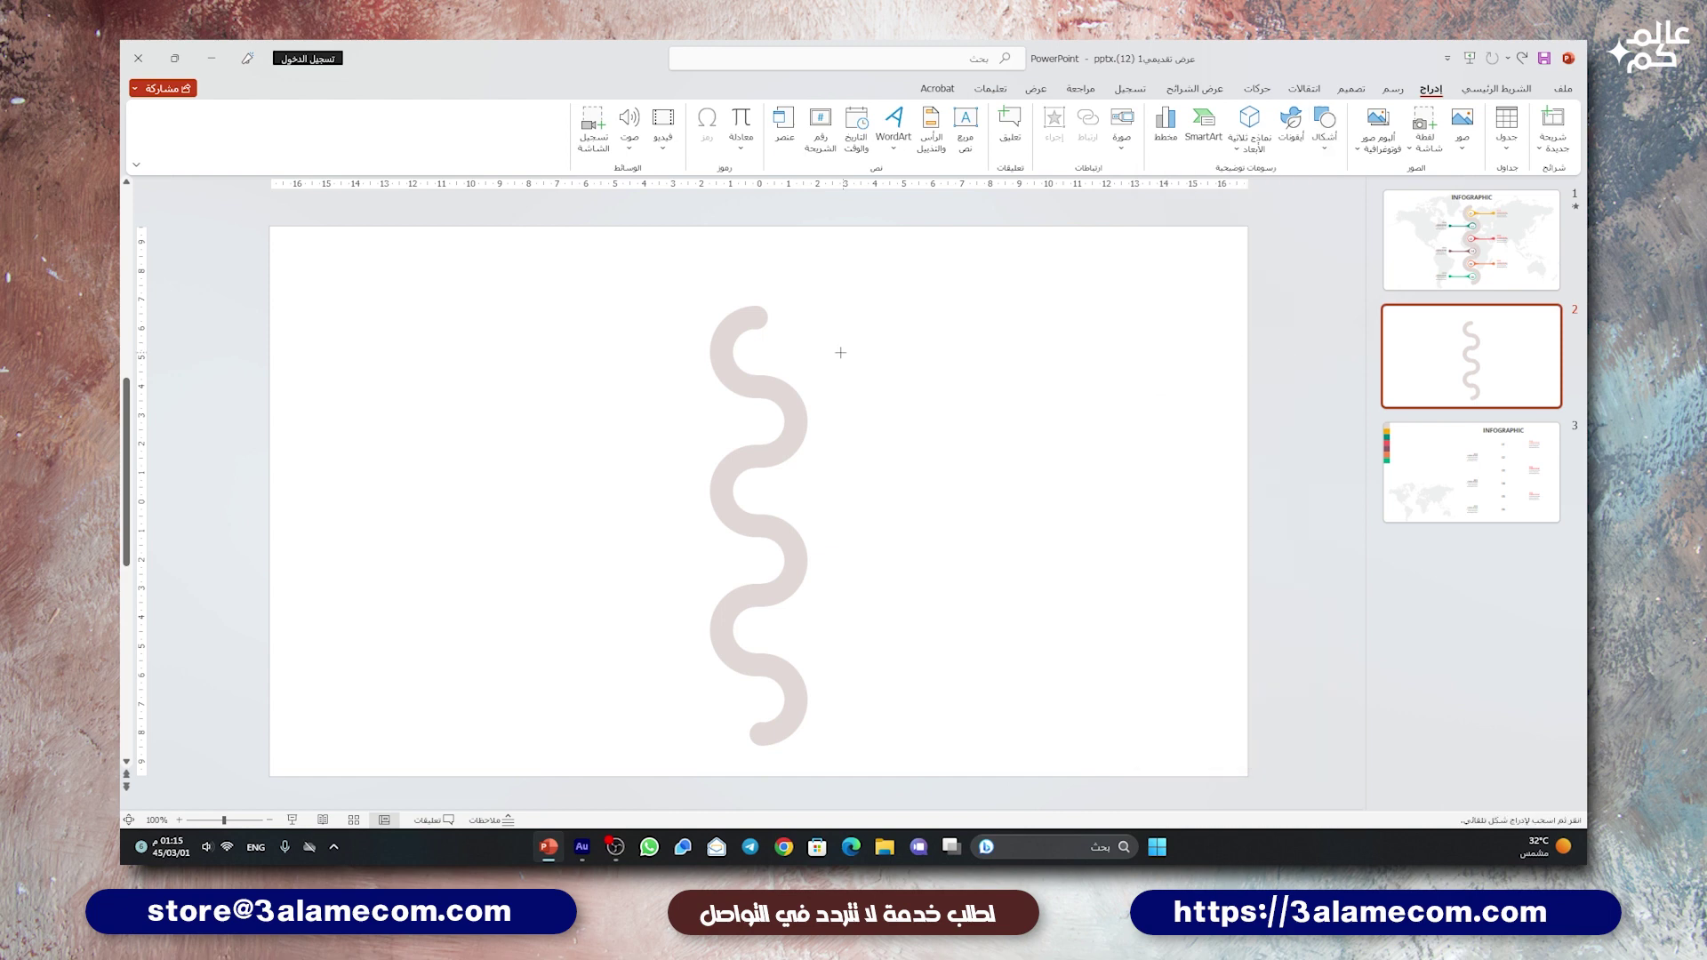
left_click(807, 317)
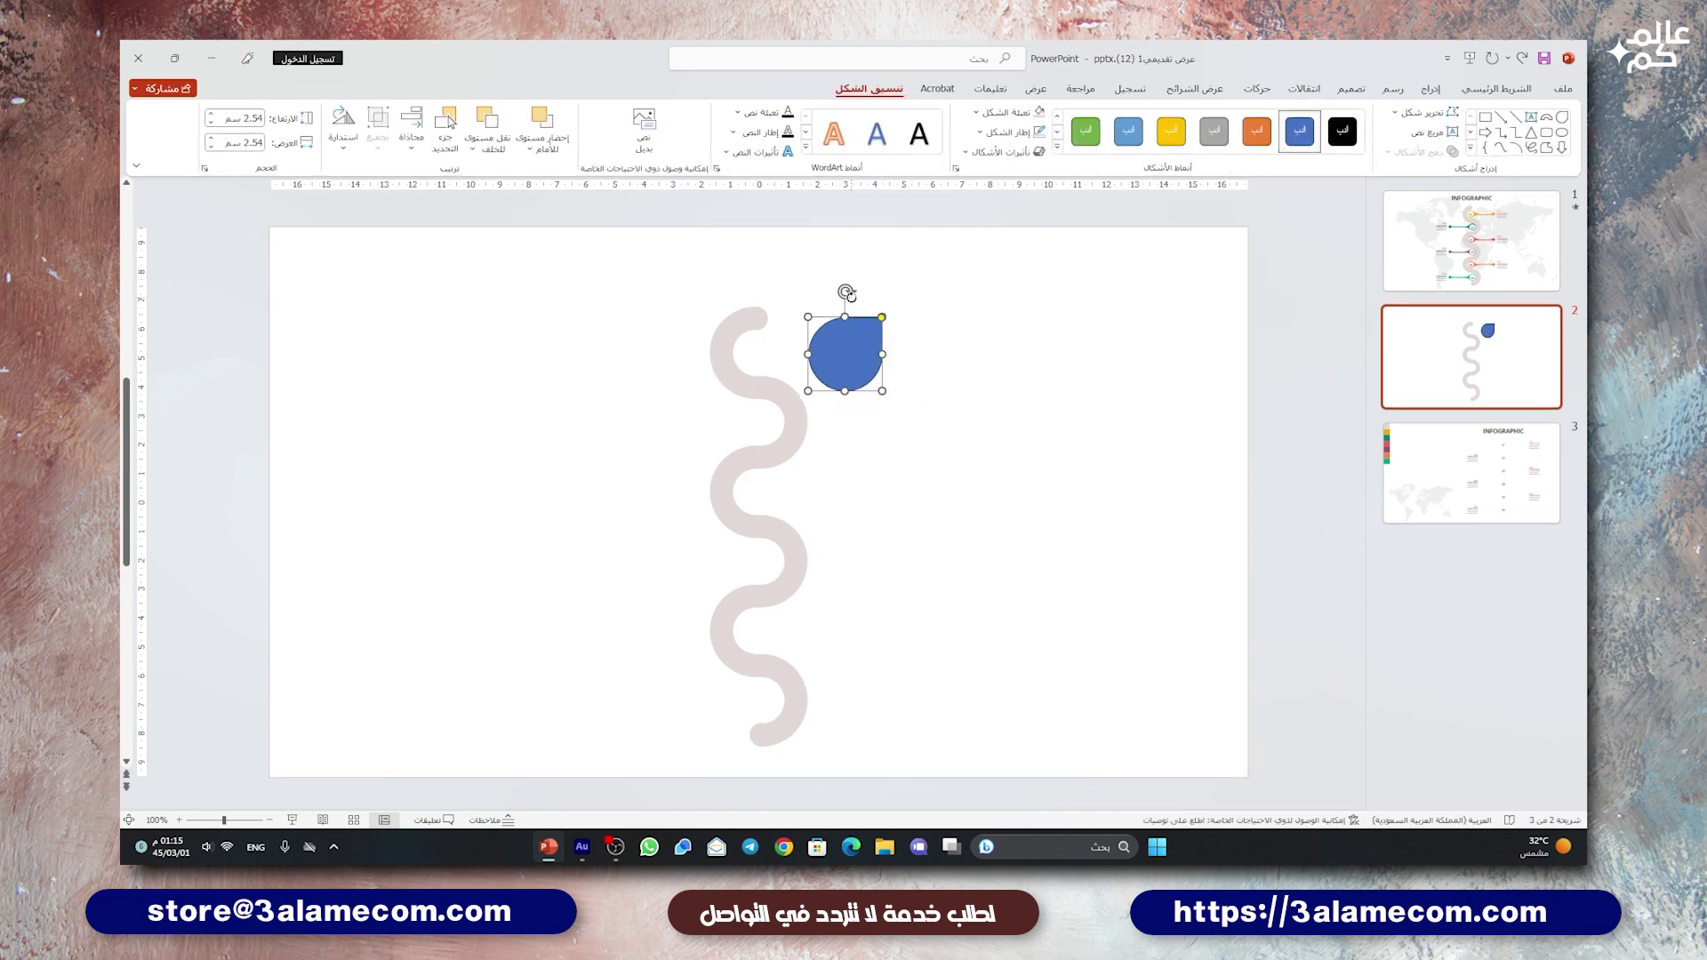
left_click_drag(846, 290, 893, 327)
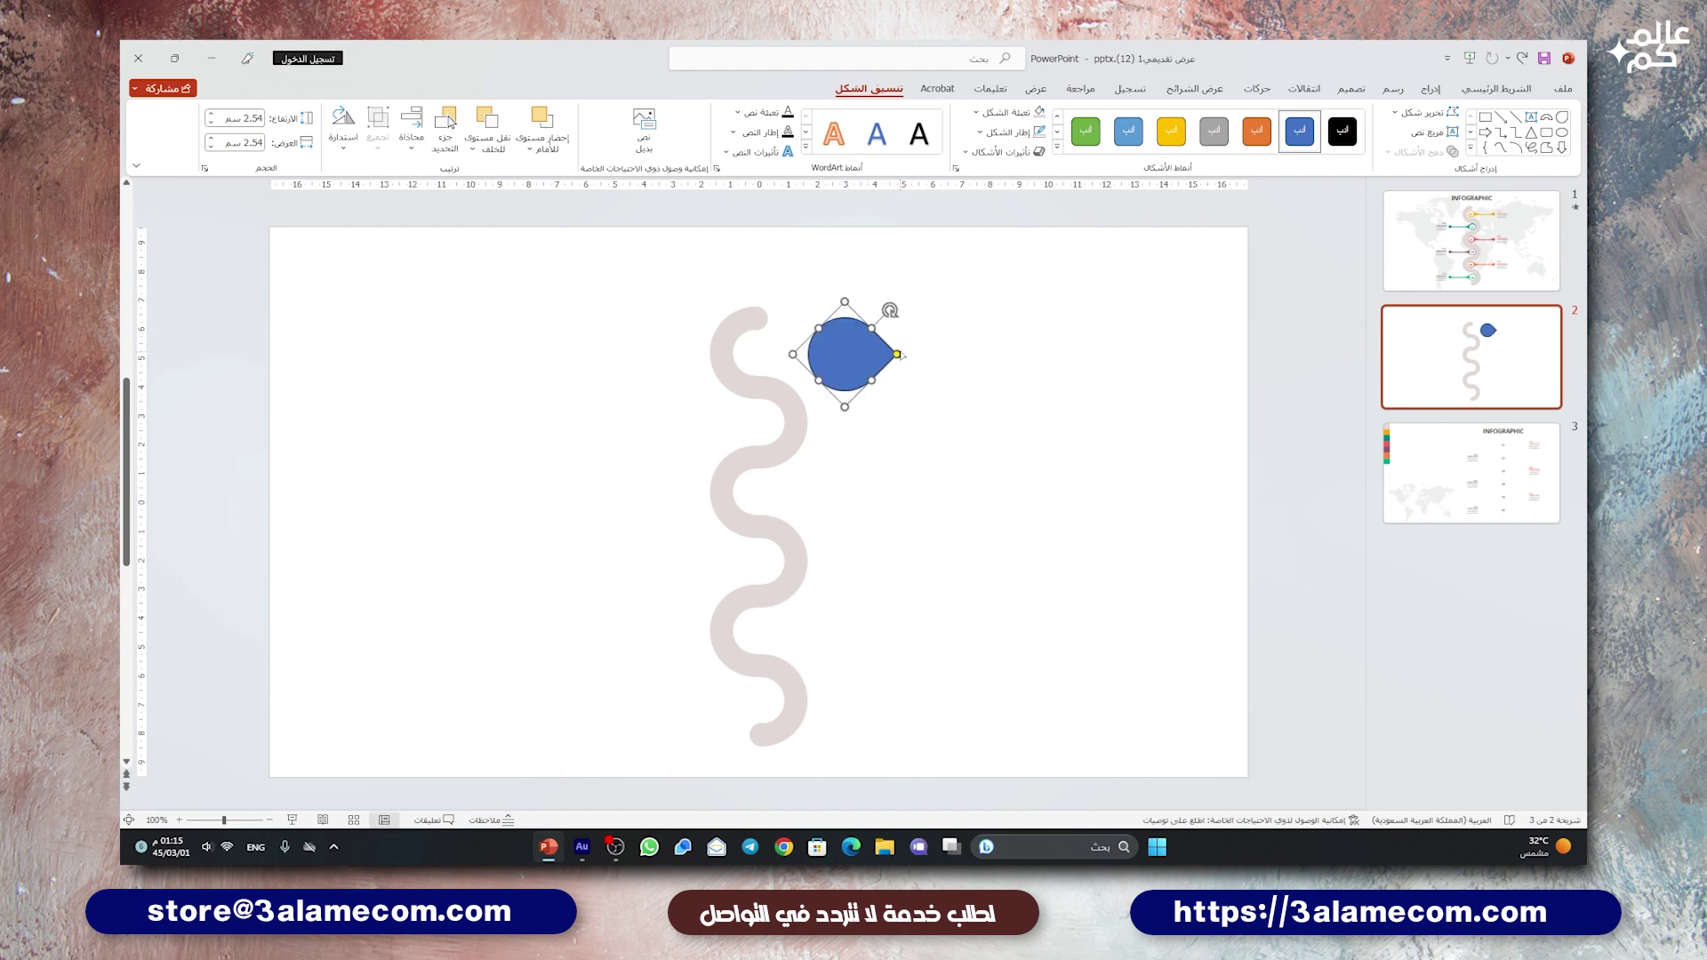
mouse_move(897, 355)
left_mouse_down()
mouse_move(924, 361)
mouse_move(772, 362)
left_mouse_up()
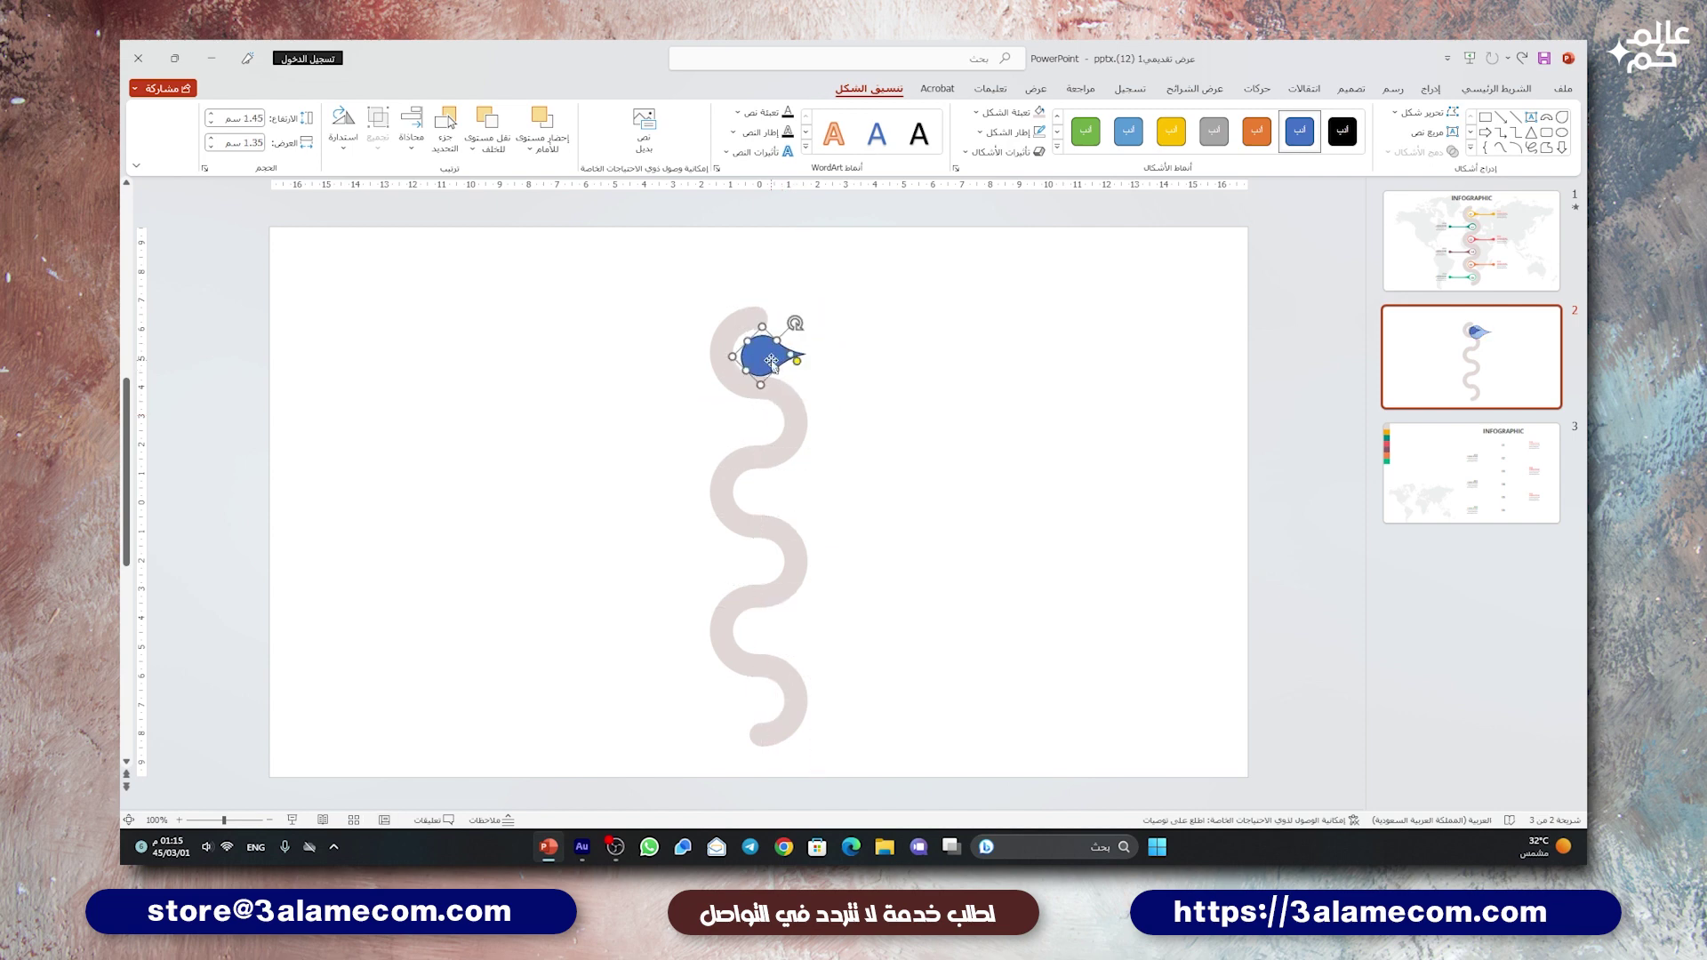
scroll(772, 361, "up", 5)
scroll(771, 361, "up", 3)
left_click_drag(760, 480, 742, 463)
- Place a smaller copy of the teardrop to the right, turned to face back toward the pin
left_click(872, 434)
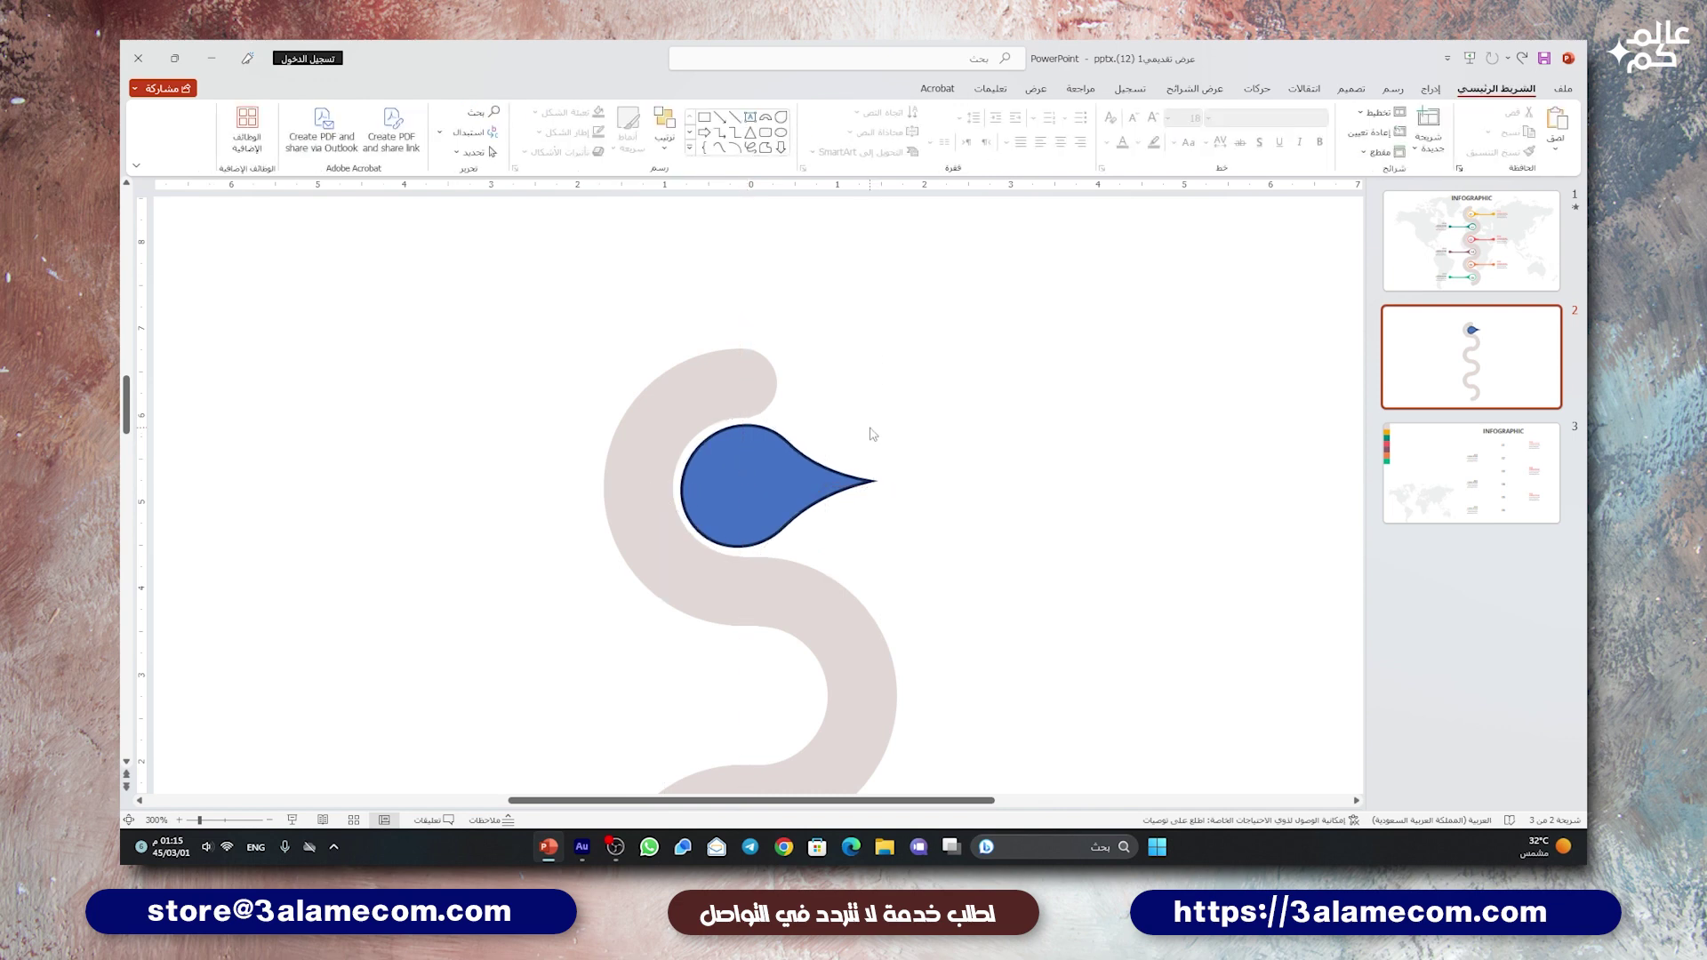
scroll(873, 434, "down", 8)
scroll(872, 434, "down", 1)
left_click(765, 347)
mouse_move(765, 347)
left_mouse_down()
mouse_move(840, 340)
mouse_move(842, 466)
left_mouse_up()
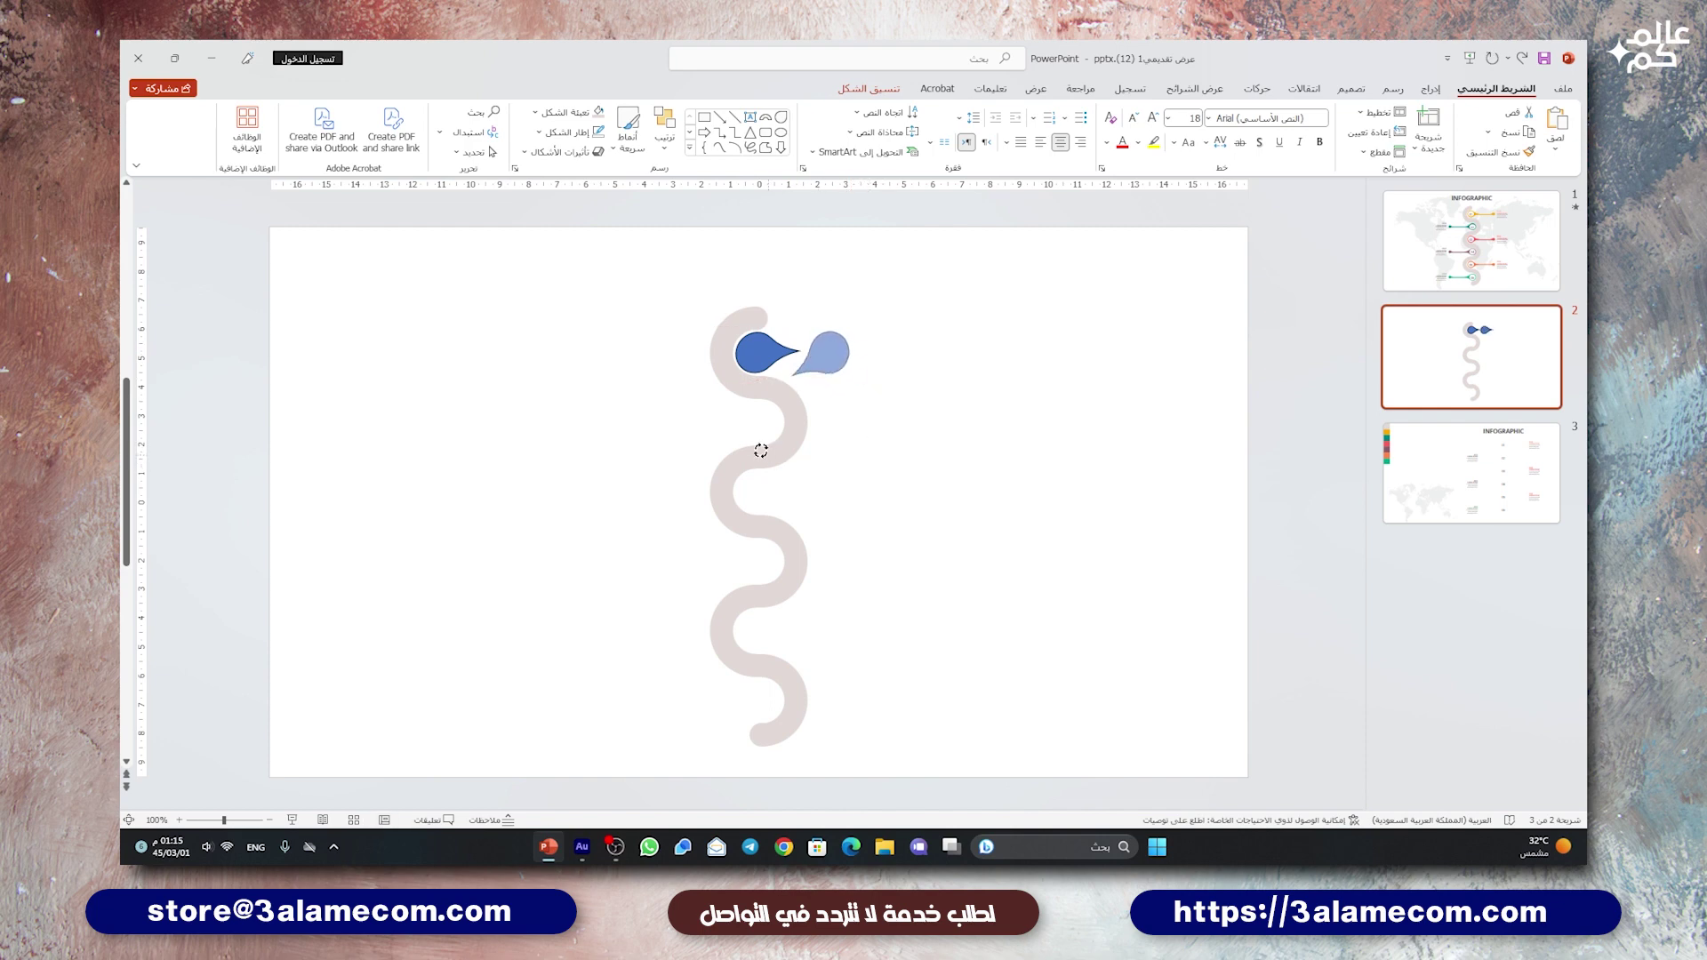
left_click_drag(724, 416, 725, 417)
mouse_move(830, 378)
left_mouse_down()
mouse_move(814, 364)
mouse_move(856, 352)
left_mouse_up()
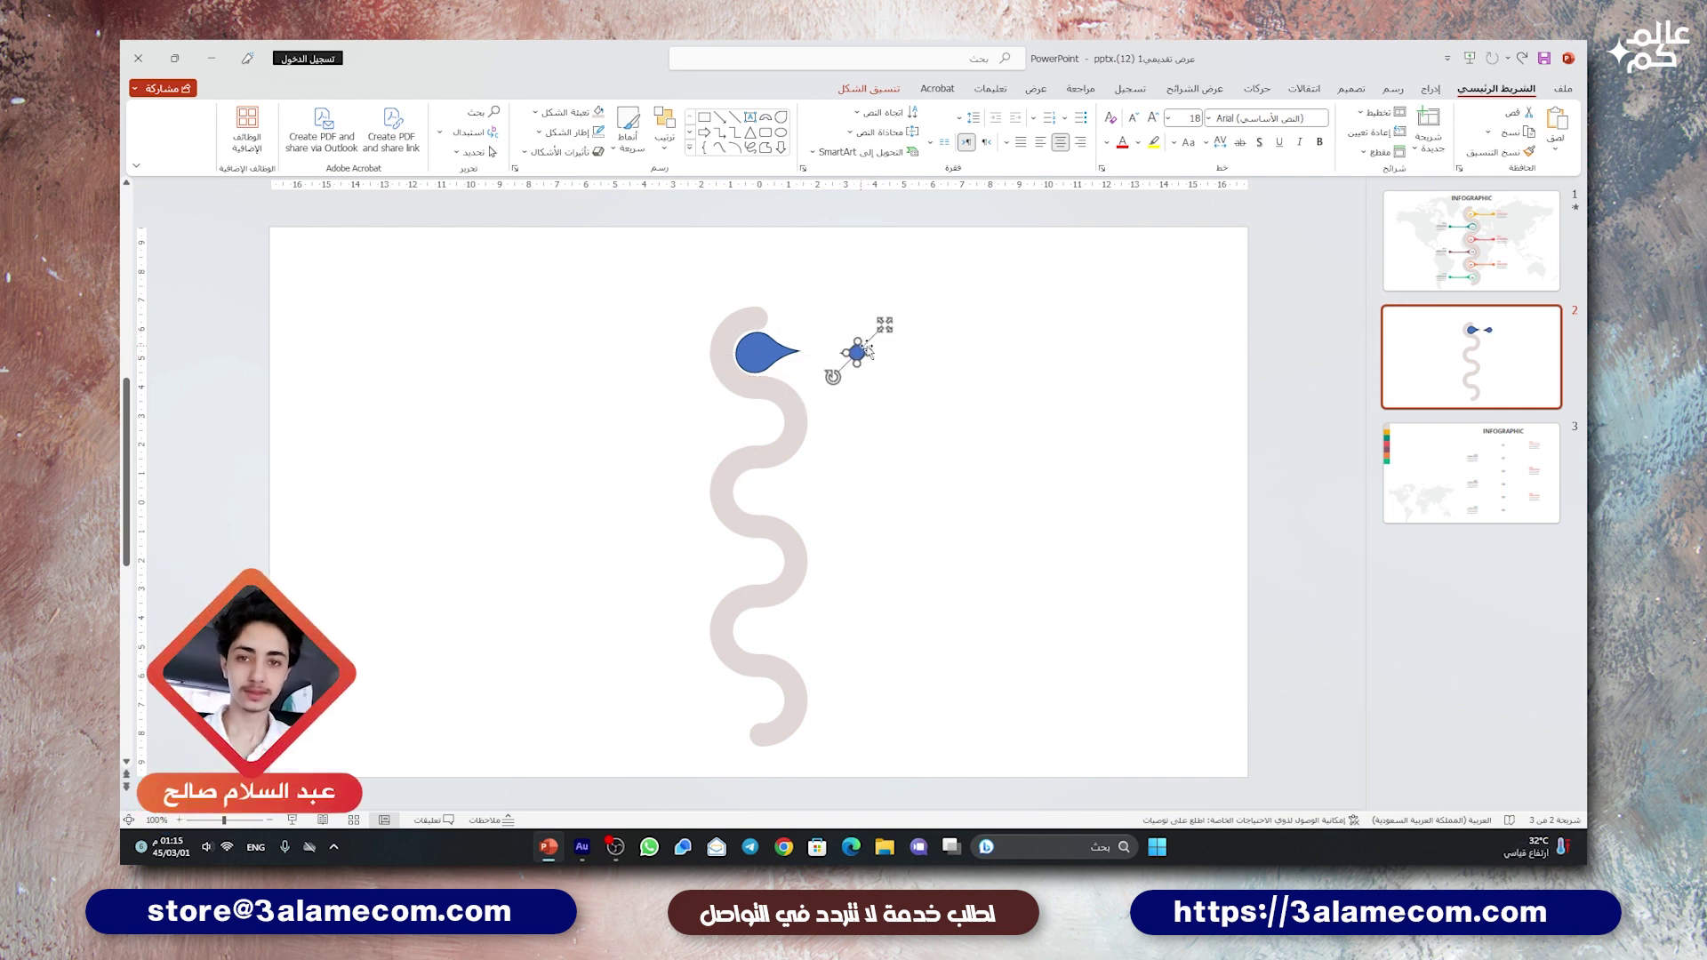
left_click(883, 354)
left_click_drag(852, 353, 858, 353)
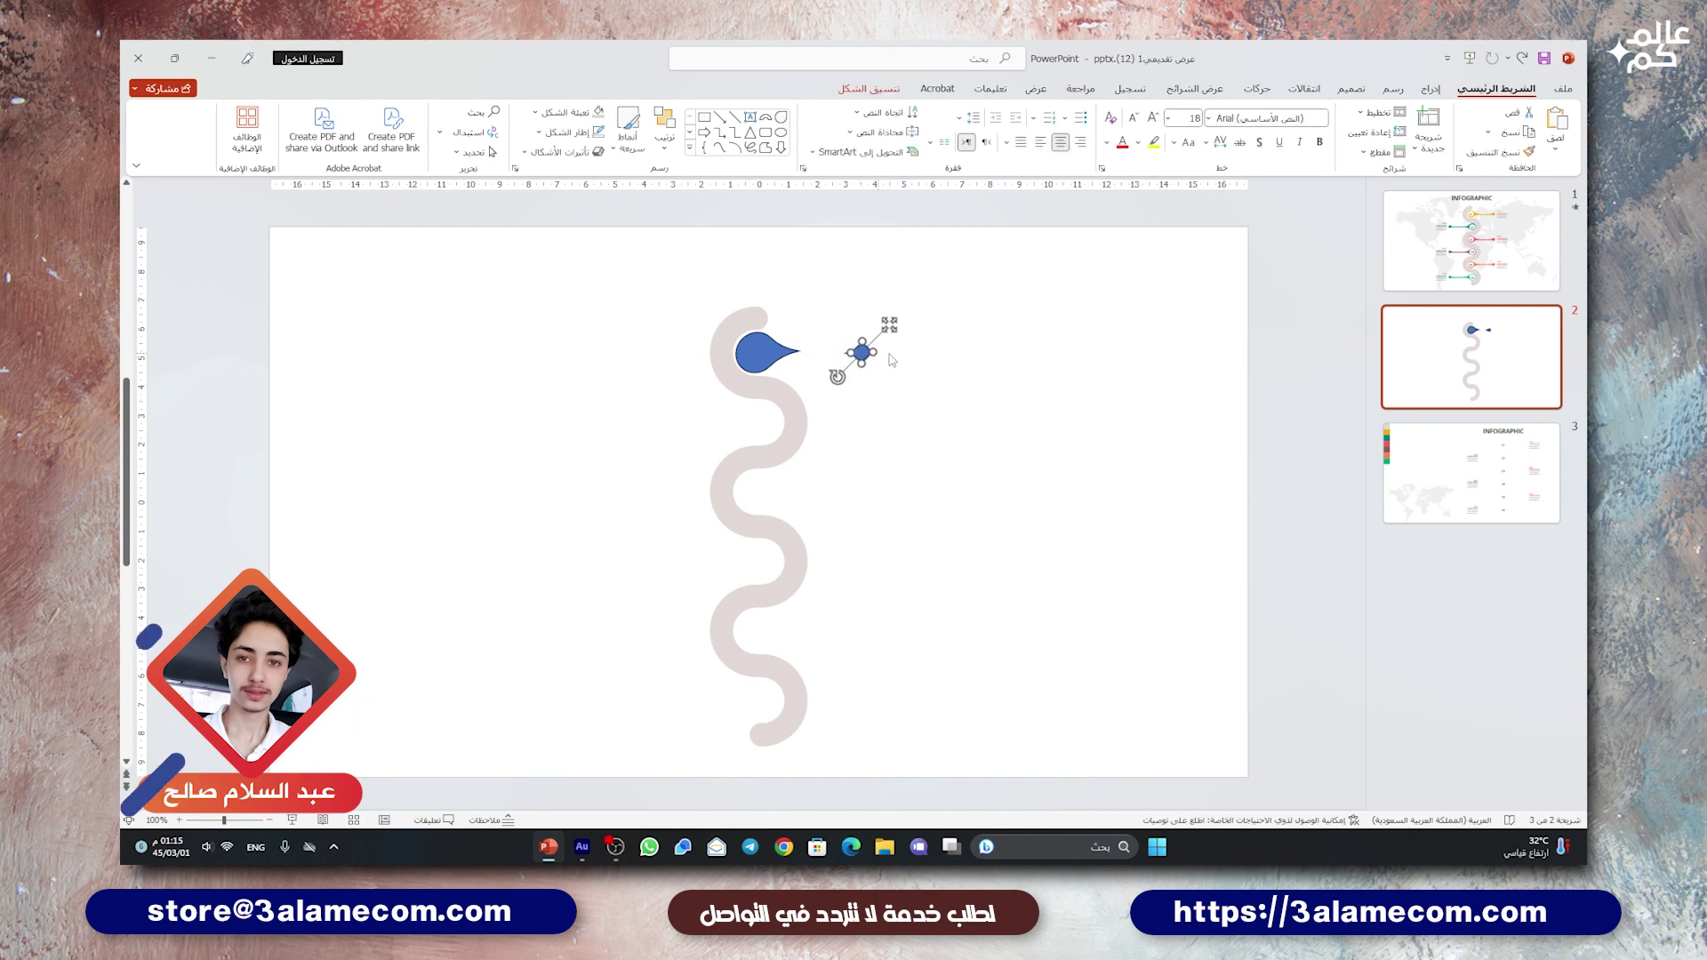
left_click(1045, 381)
- Draw a straight line between the two teardrop tips and nudge the small teardrop up to align
left_click(1430, 88)
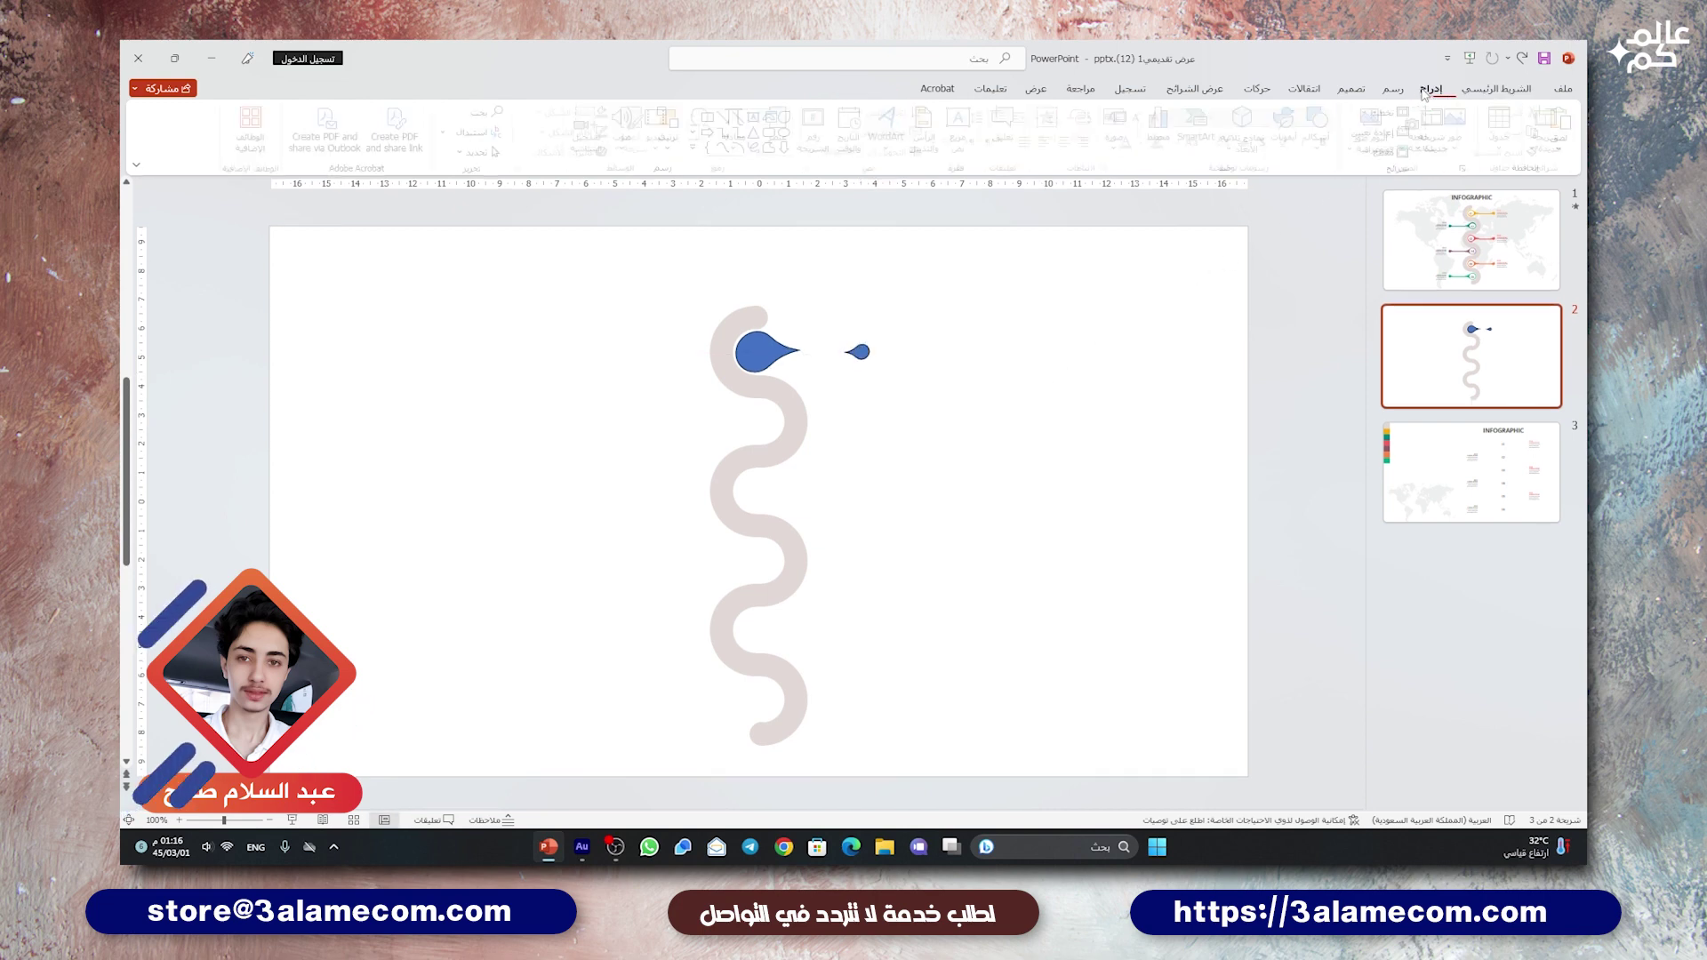
left_click(1327, 146)
left_click(1288, 191)
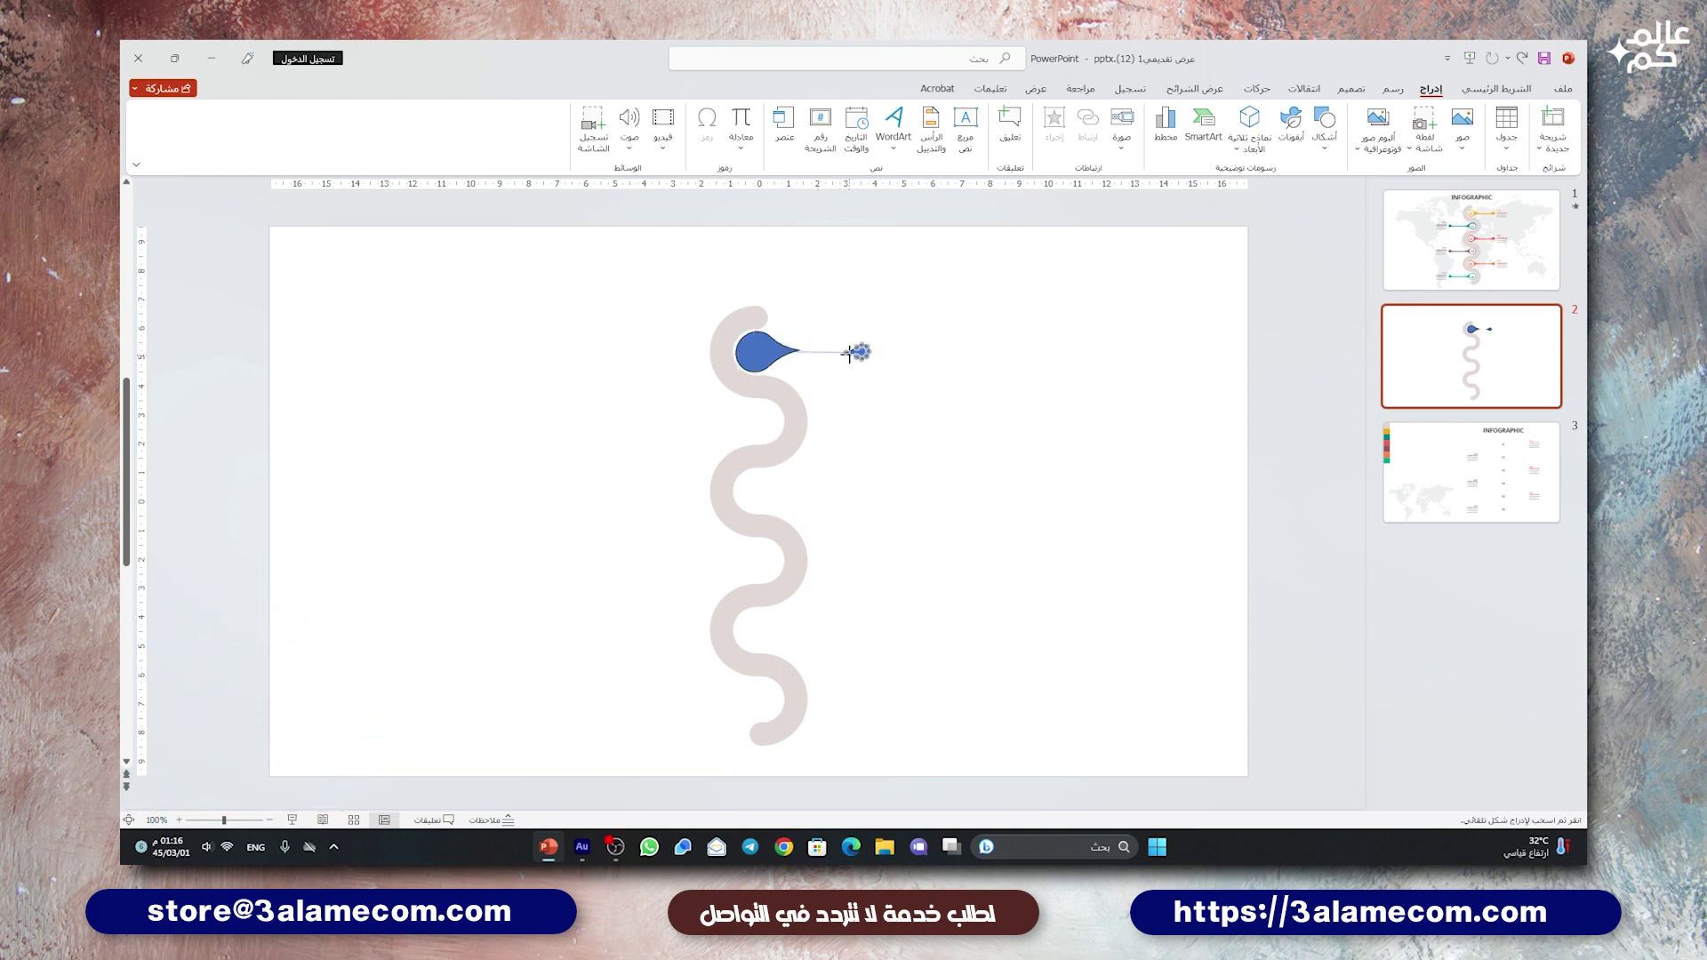
left_click_drag(801, 347, 869, 352)
scroll(835, 352, "up", 3, "ctrl")
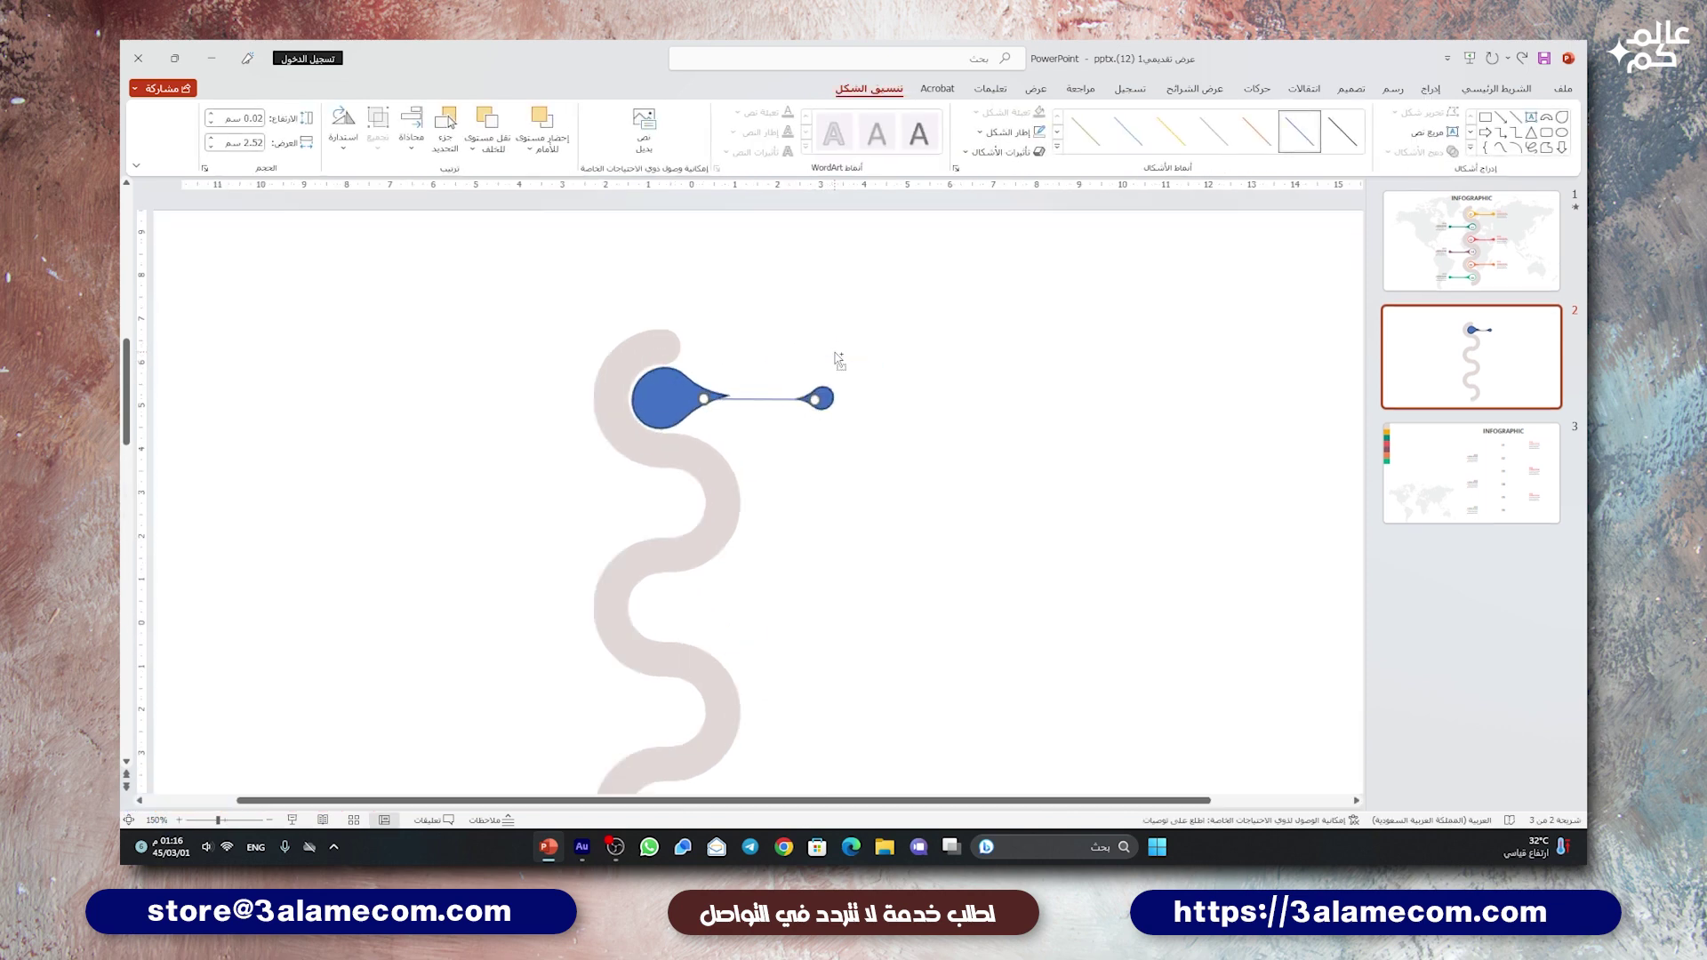
scroll(838, 355, "up", 3, "ctrl")
mouse_move(998, 430)
left_mouse_down()
mouse_move(873, 534)
mouse_move(782, 566)
left_mouse_up()
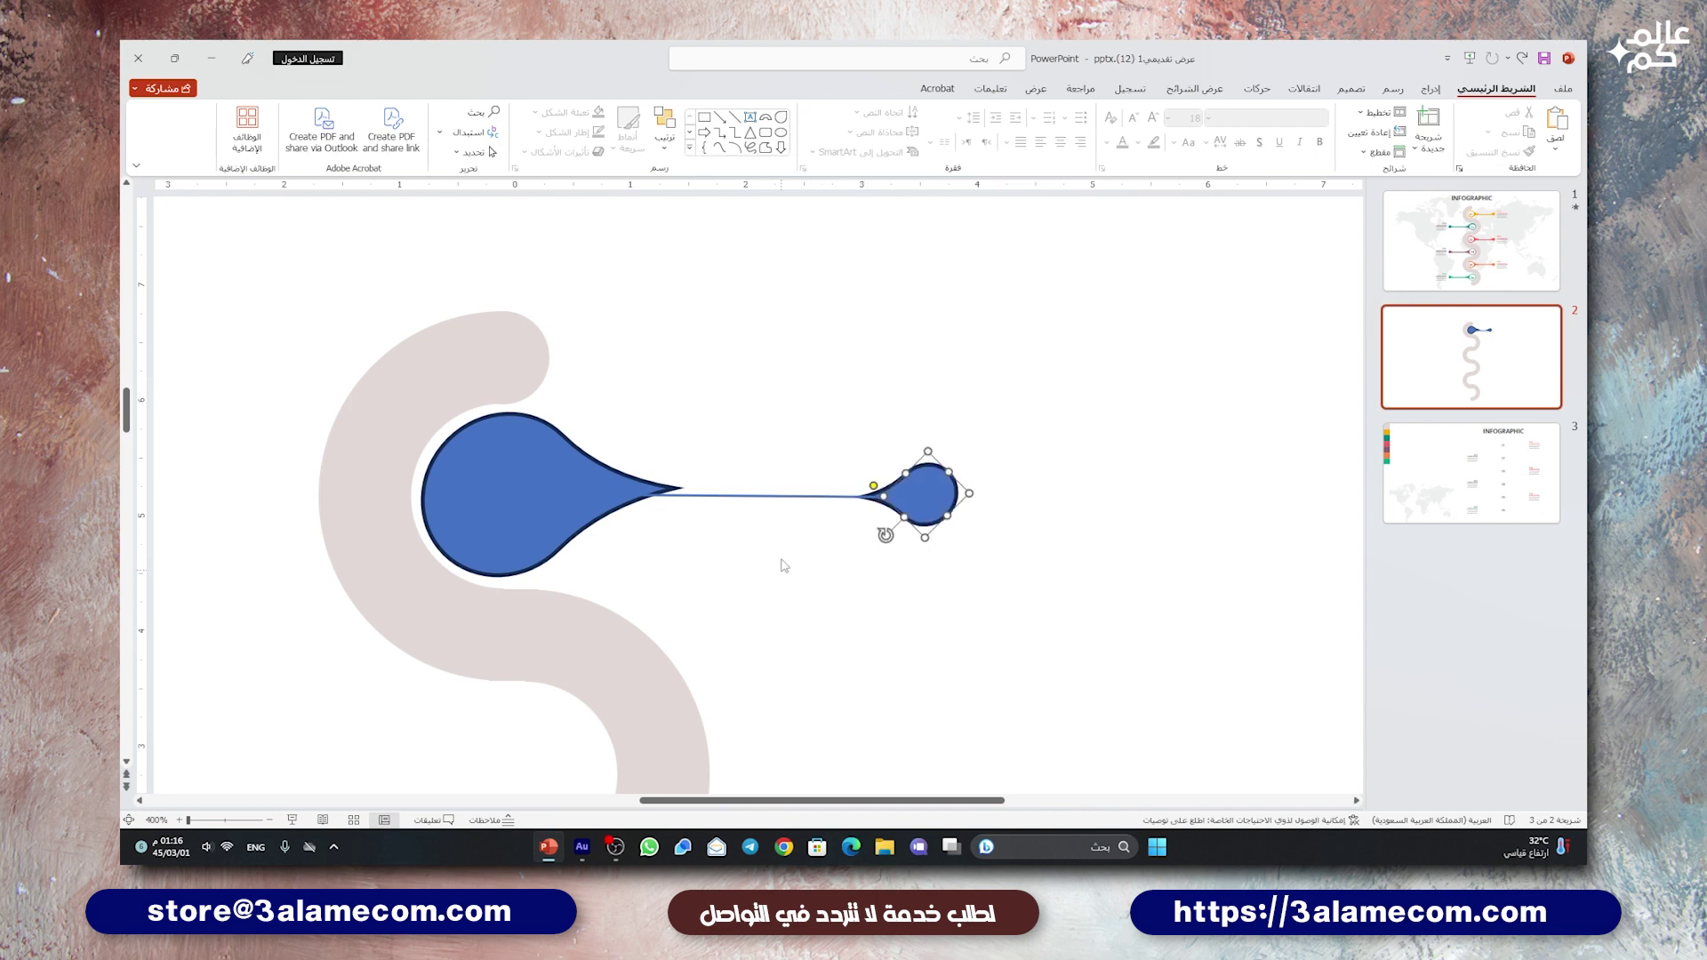
left_click_drag(781, 496, 749, 494)
key("ctrl+Up")
key("ctrl+Up")
key("ctrl+Up")
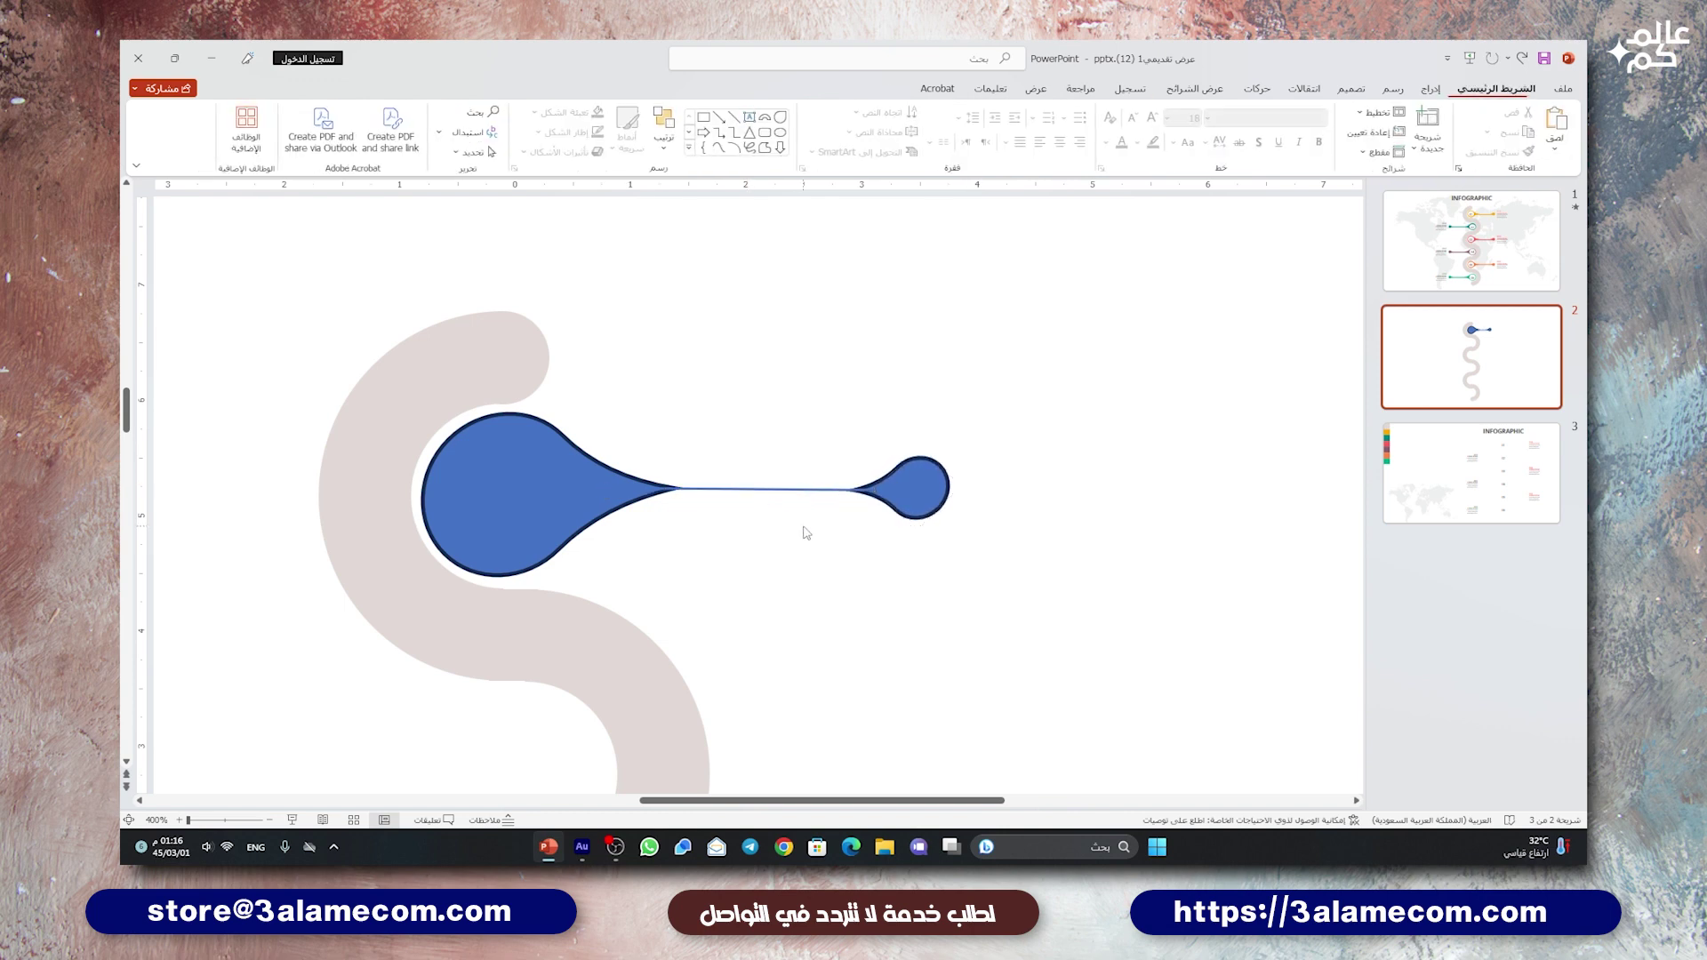
scroll(805, 532, "down", 3)
- Give both teardrops no outline and a solid orange fill
left_click(635, 481, "shift")
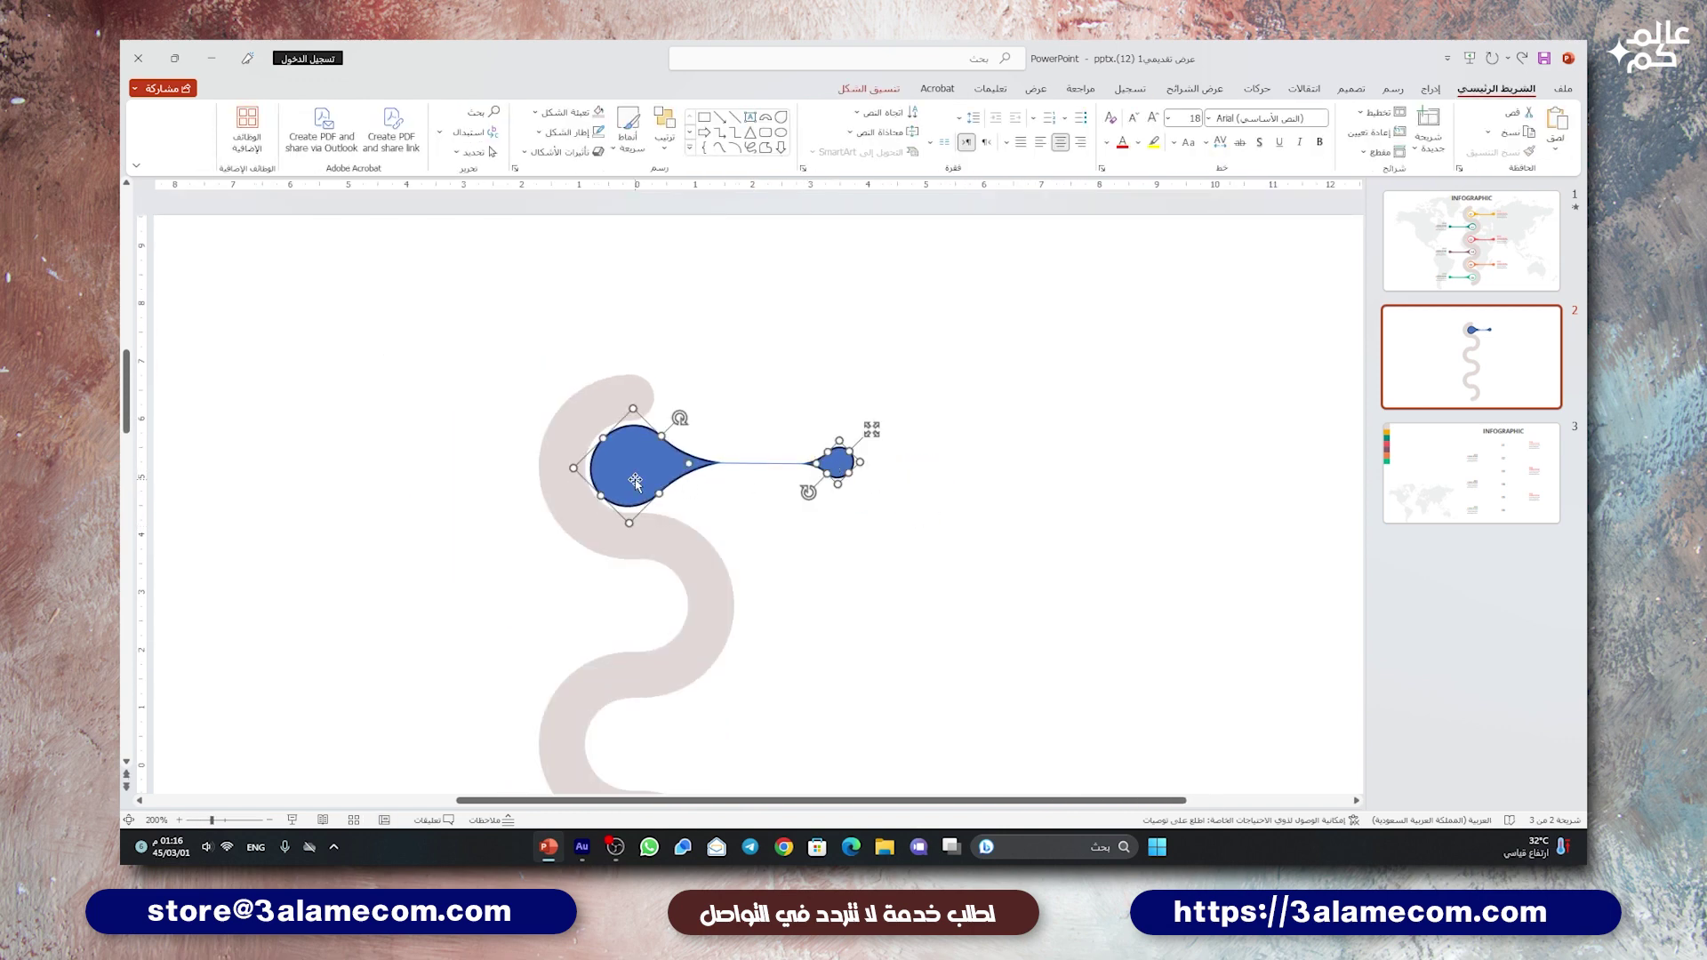
left_click(869, 89)
left_click(1012, 132)
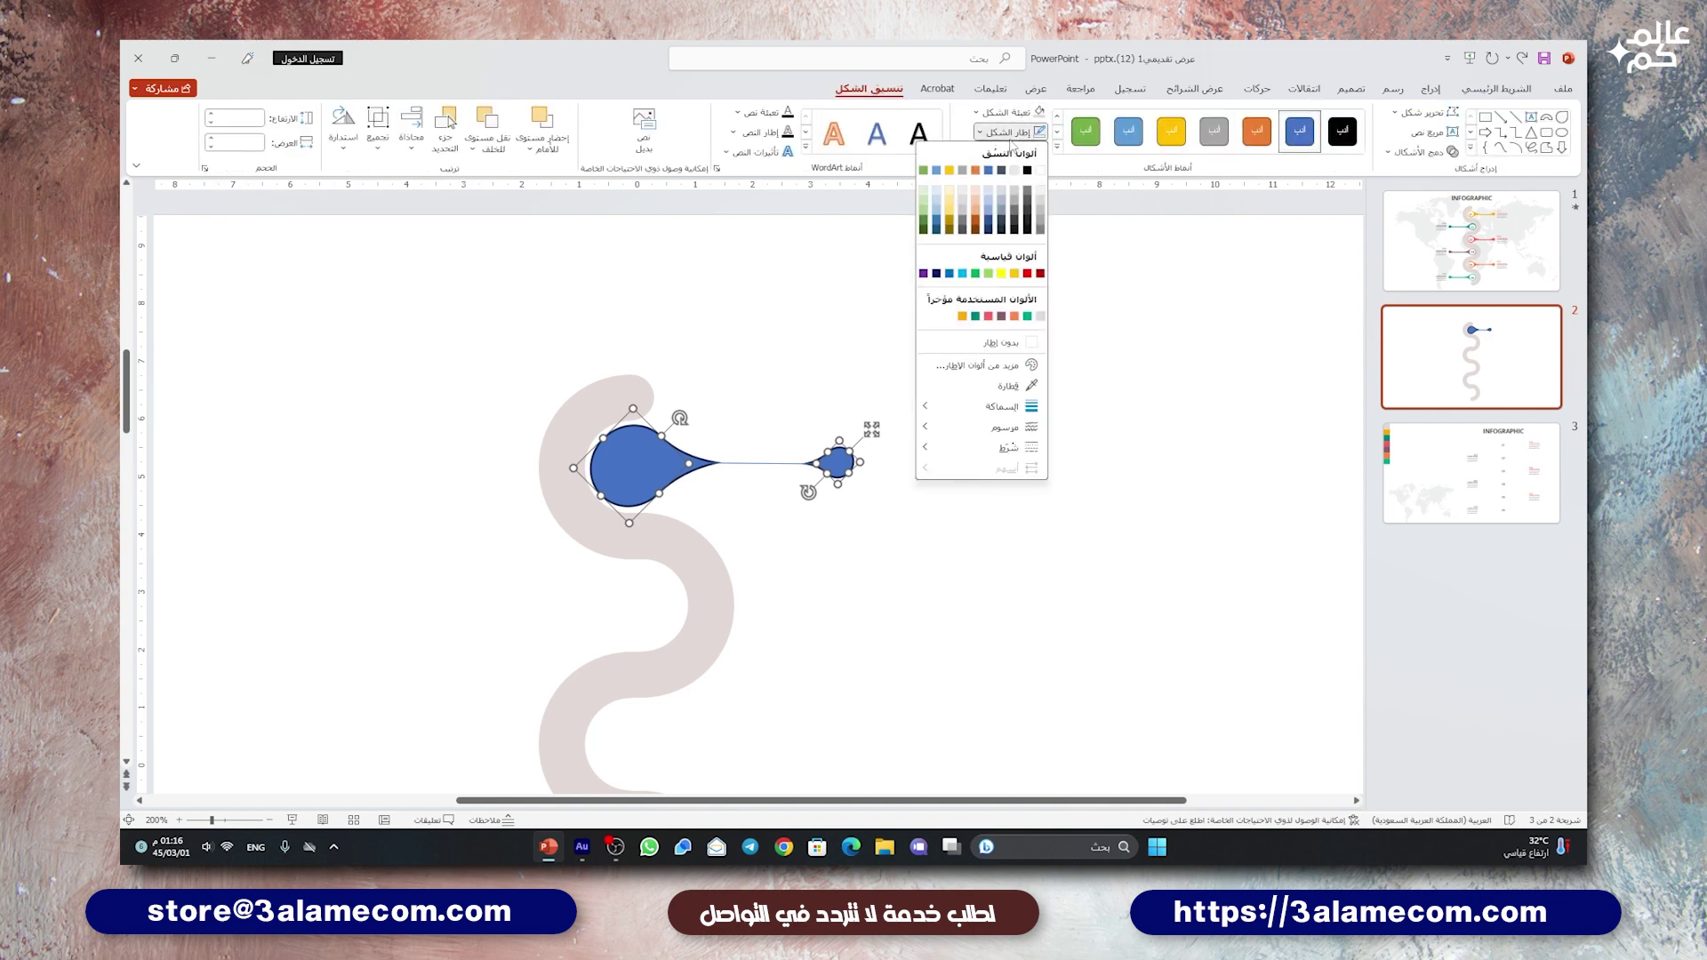
left_click(1021, 343)
left_click(1007, 112)
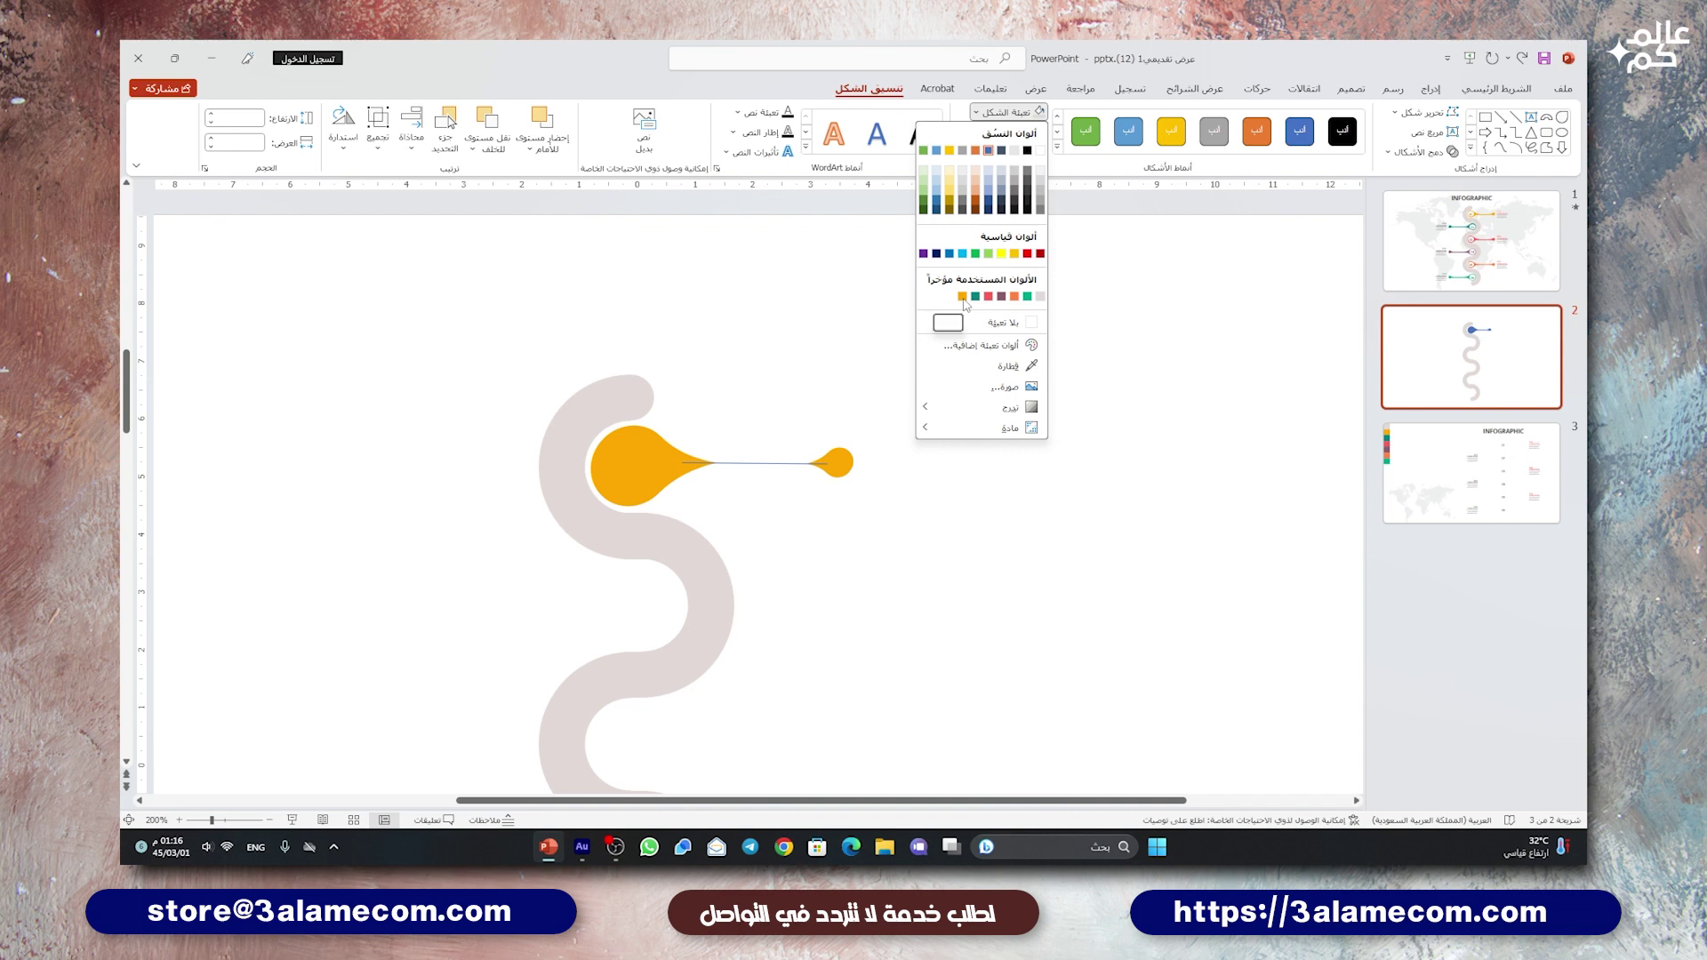
left_click(903, 307)
left_click(1007, 112)
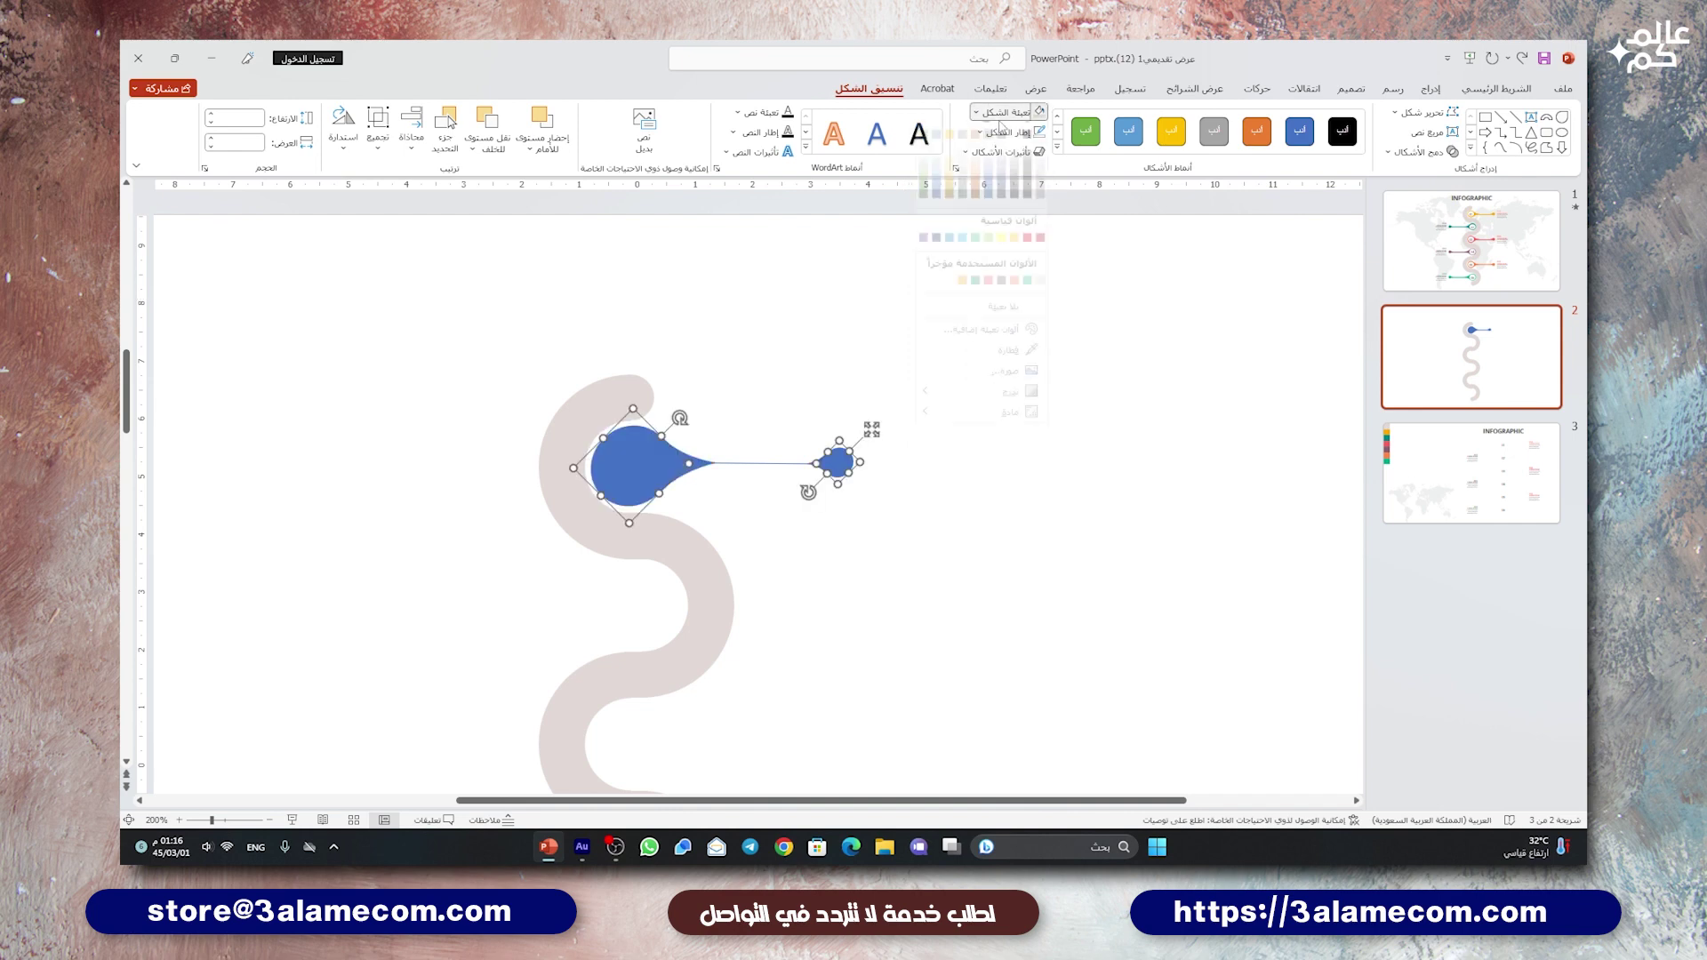
left_click(962, 296)
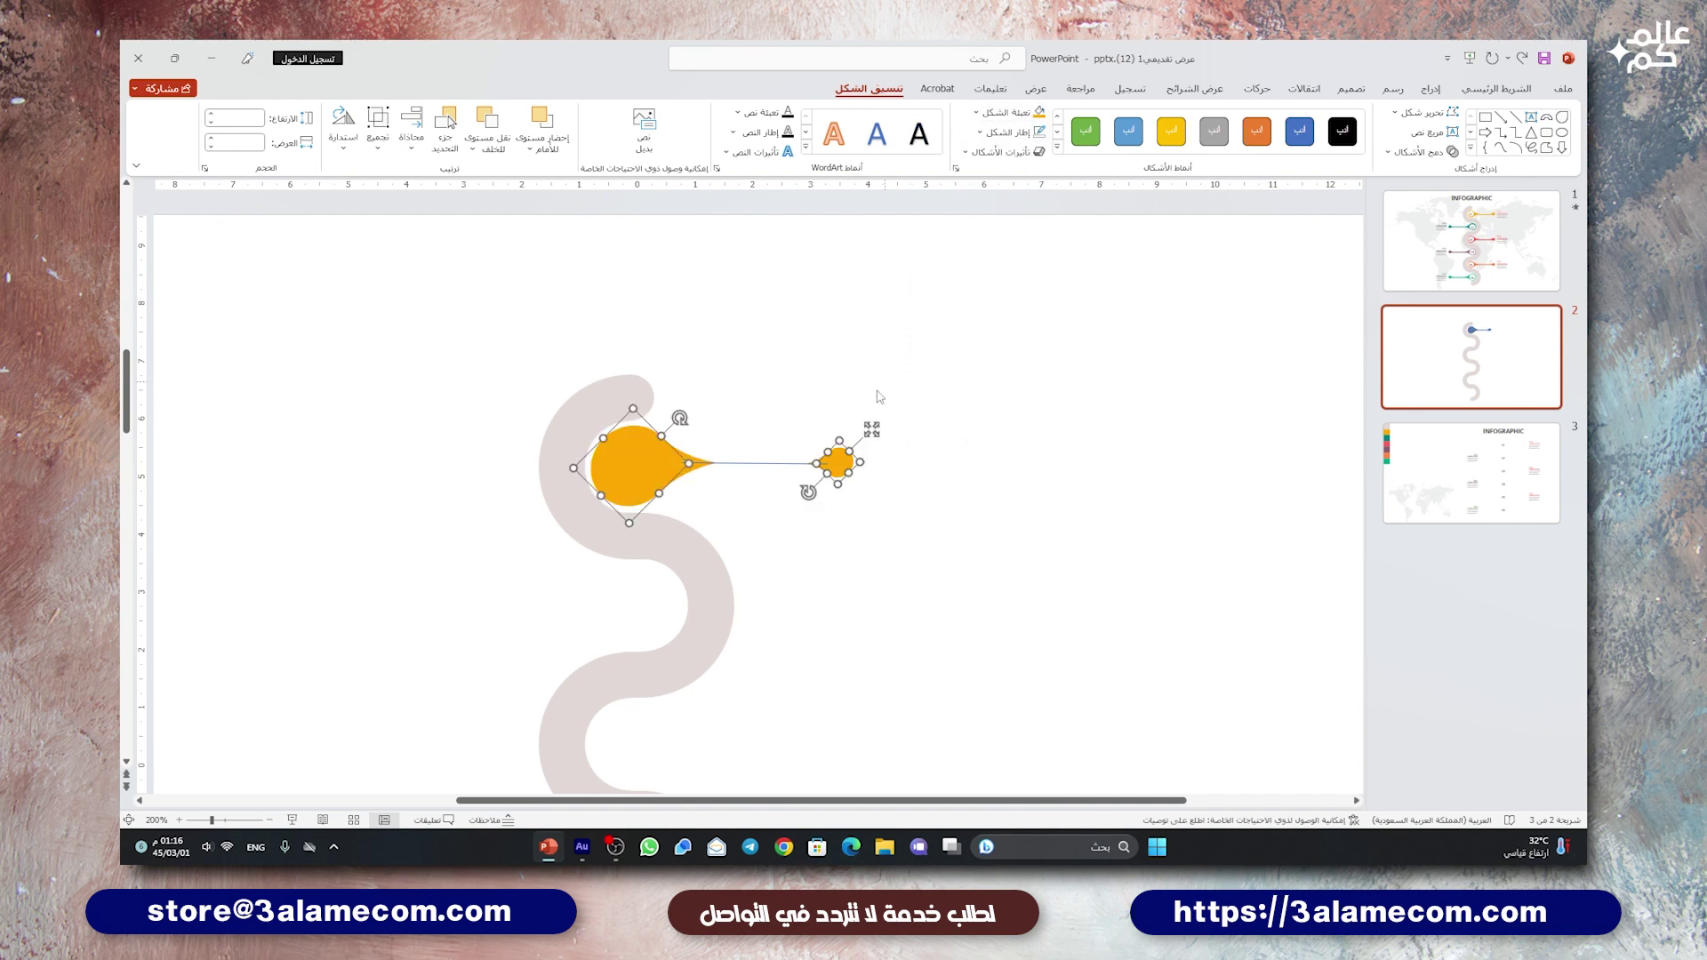
- Colour the connecting line orange with a 2.25 pt weight
left_click(780, 463)
left_click(985, 133)
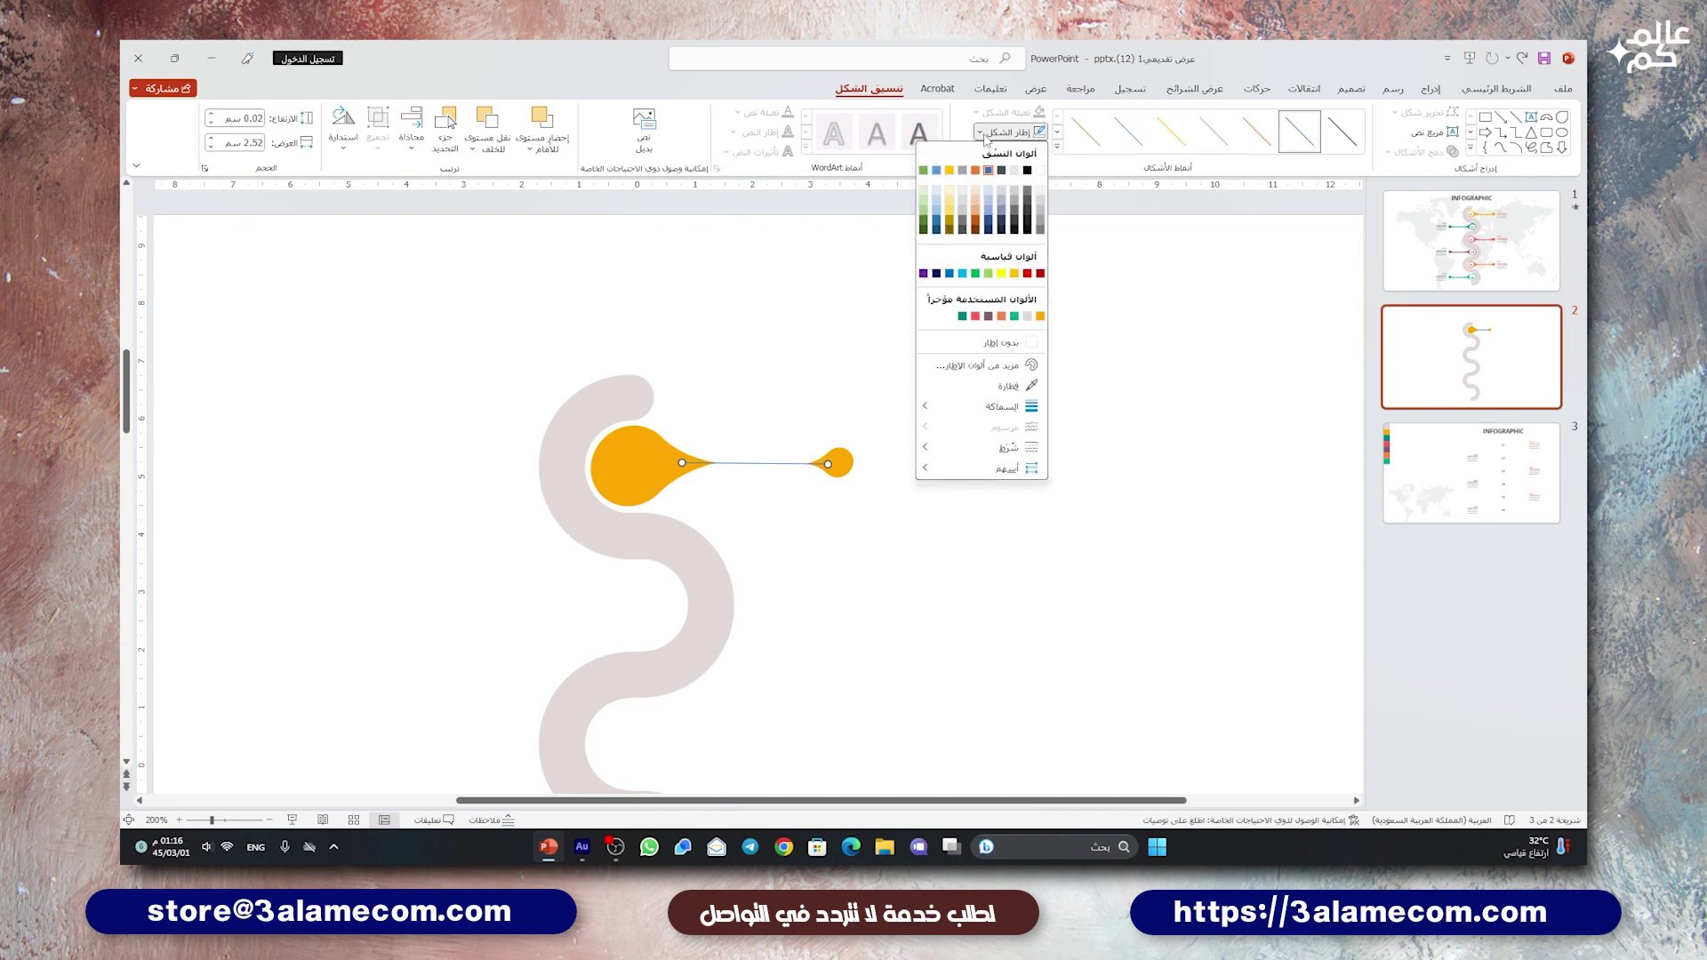
left_click(1039, 316)
left_click(1009, 131)
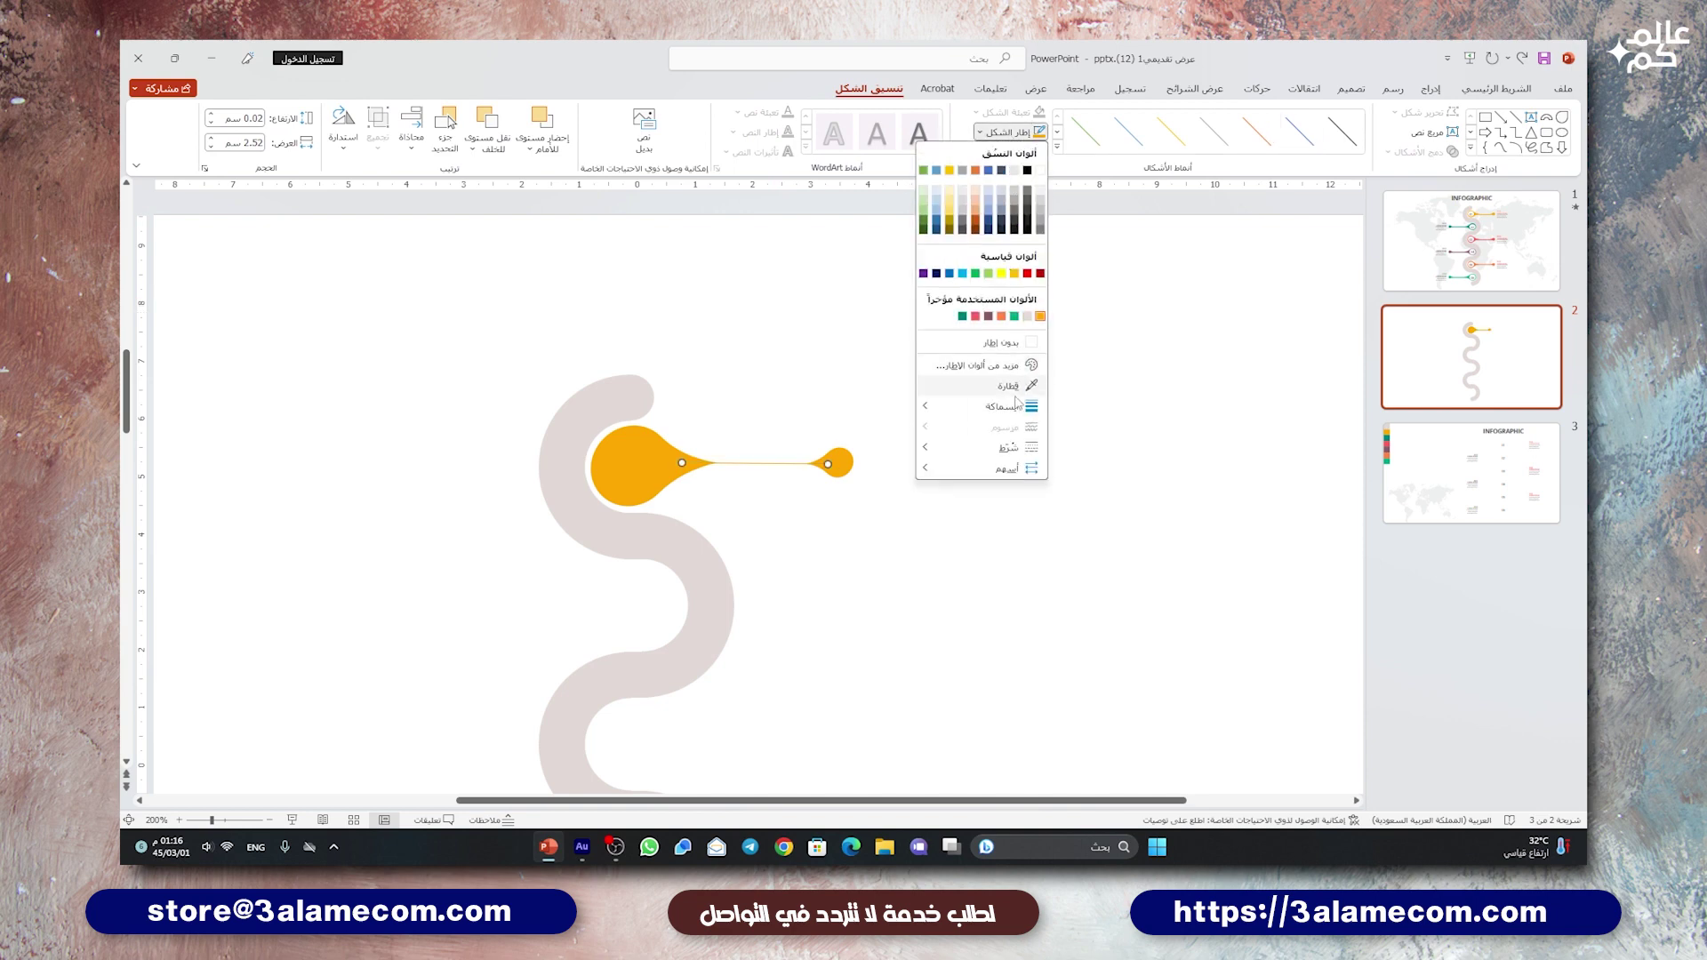
mouse_move(1003, 405)
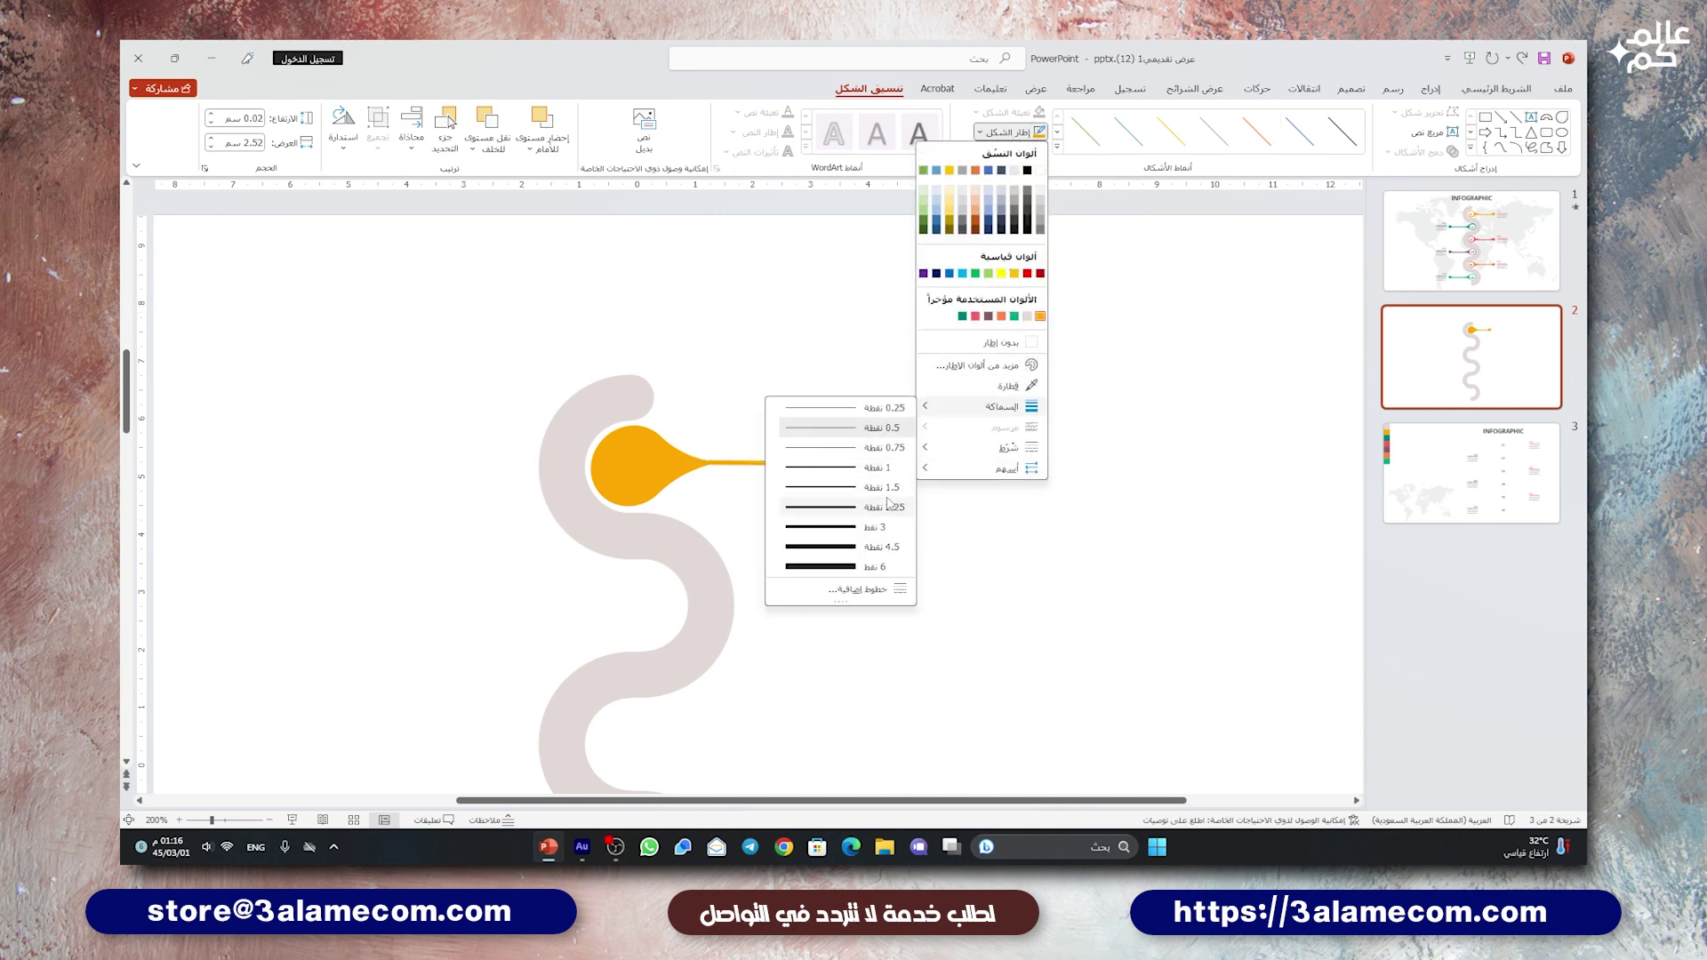
left_click(888, 504)
left_click(911, 498)
scroll(914, 500, "down", 5, "ctrl")
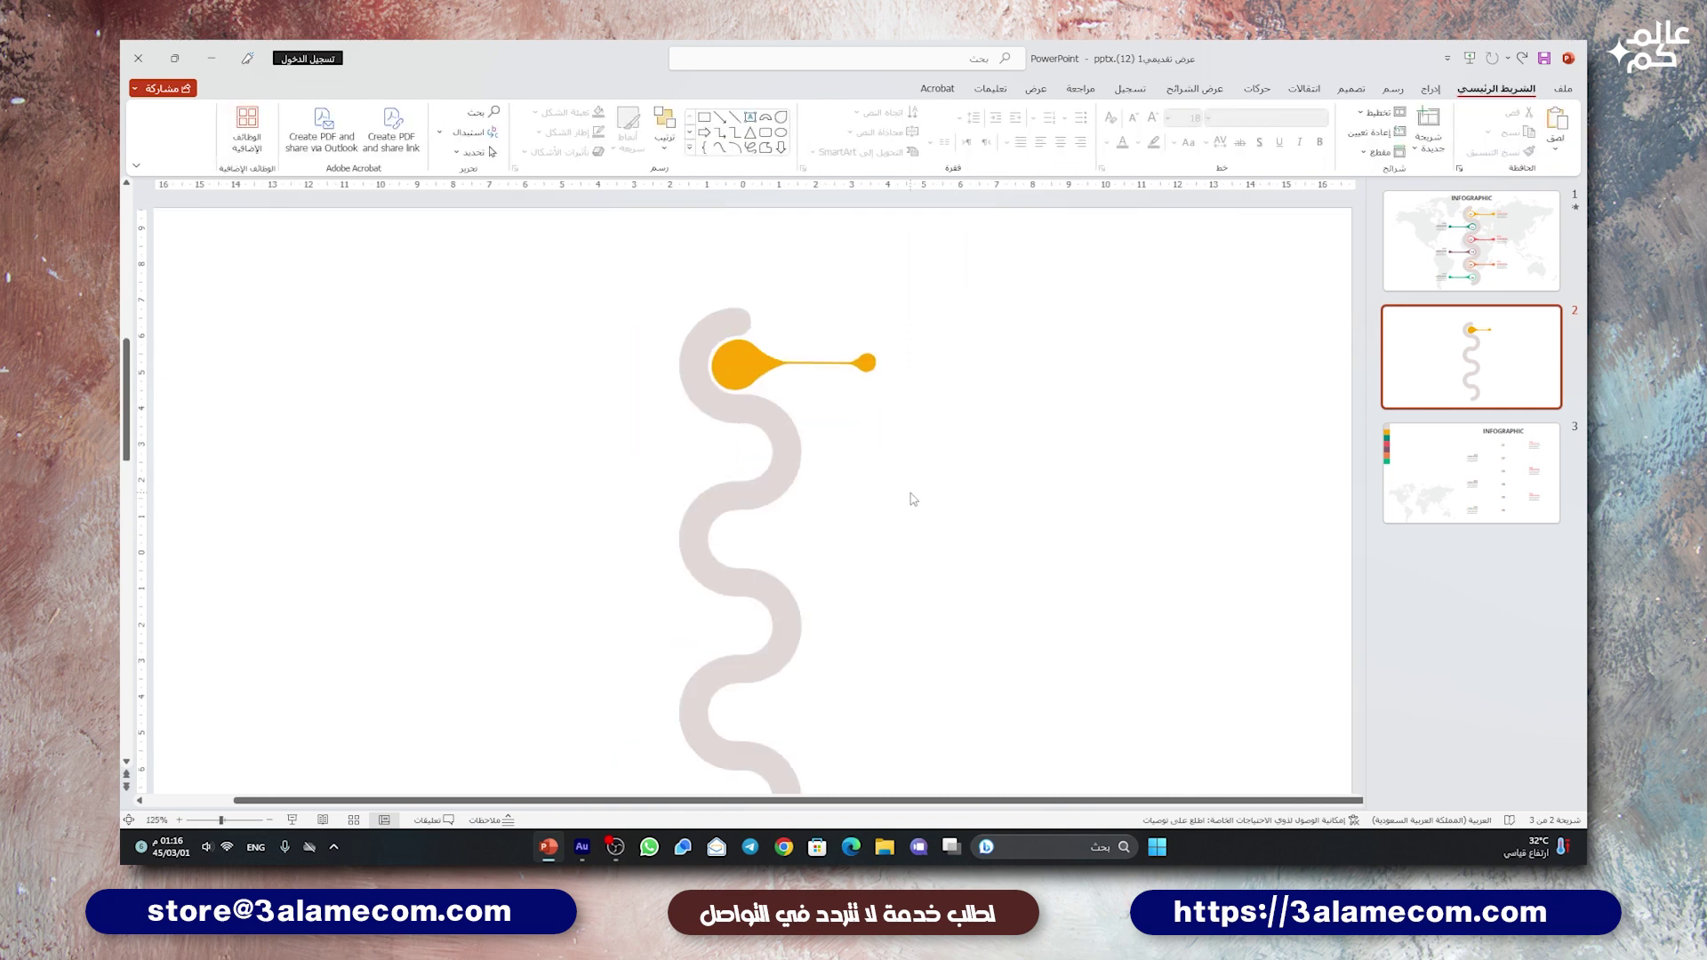
scroll(914, 499, "down", 2, "ctrl")
- Draw an oval and size and centre it over the orange pin's head
left_click(1433, 89)
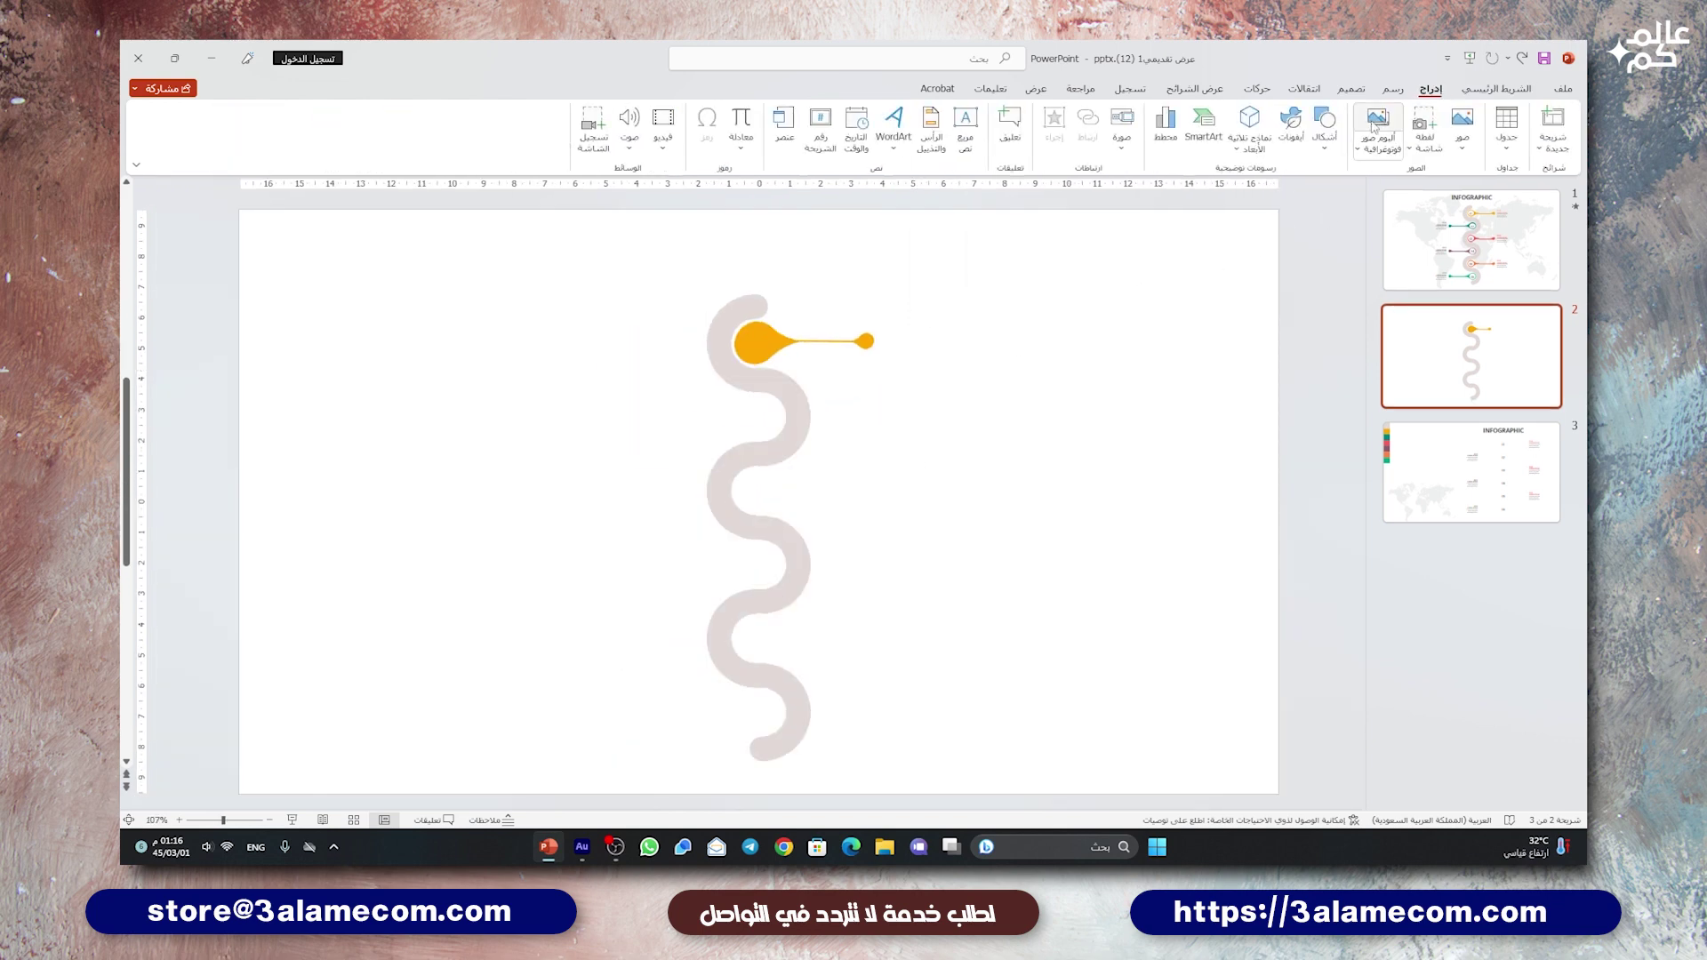
left_click(1325, 125)
left_click(1233, 199)
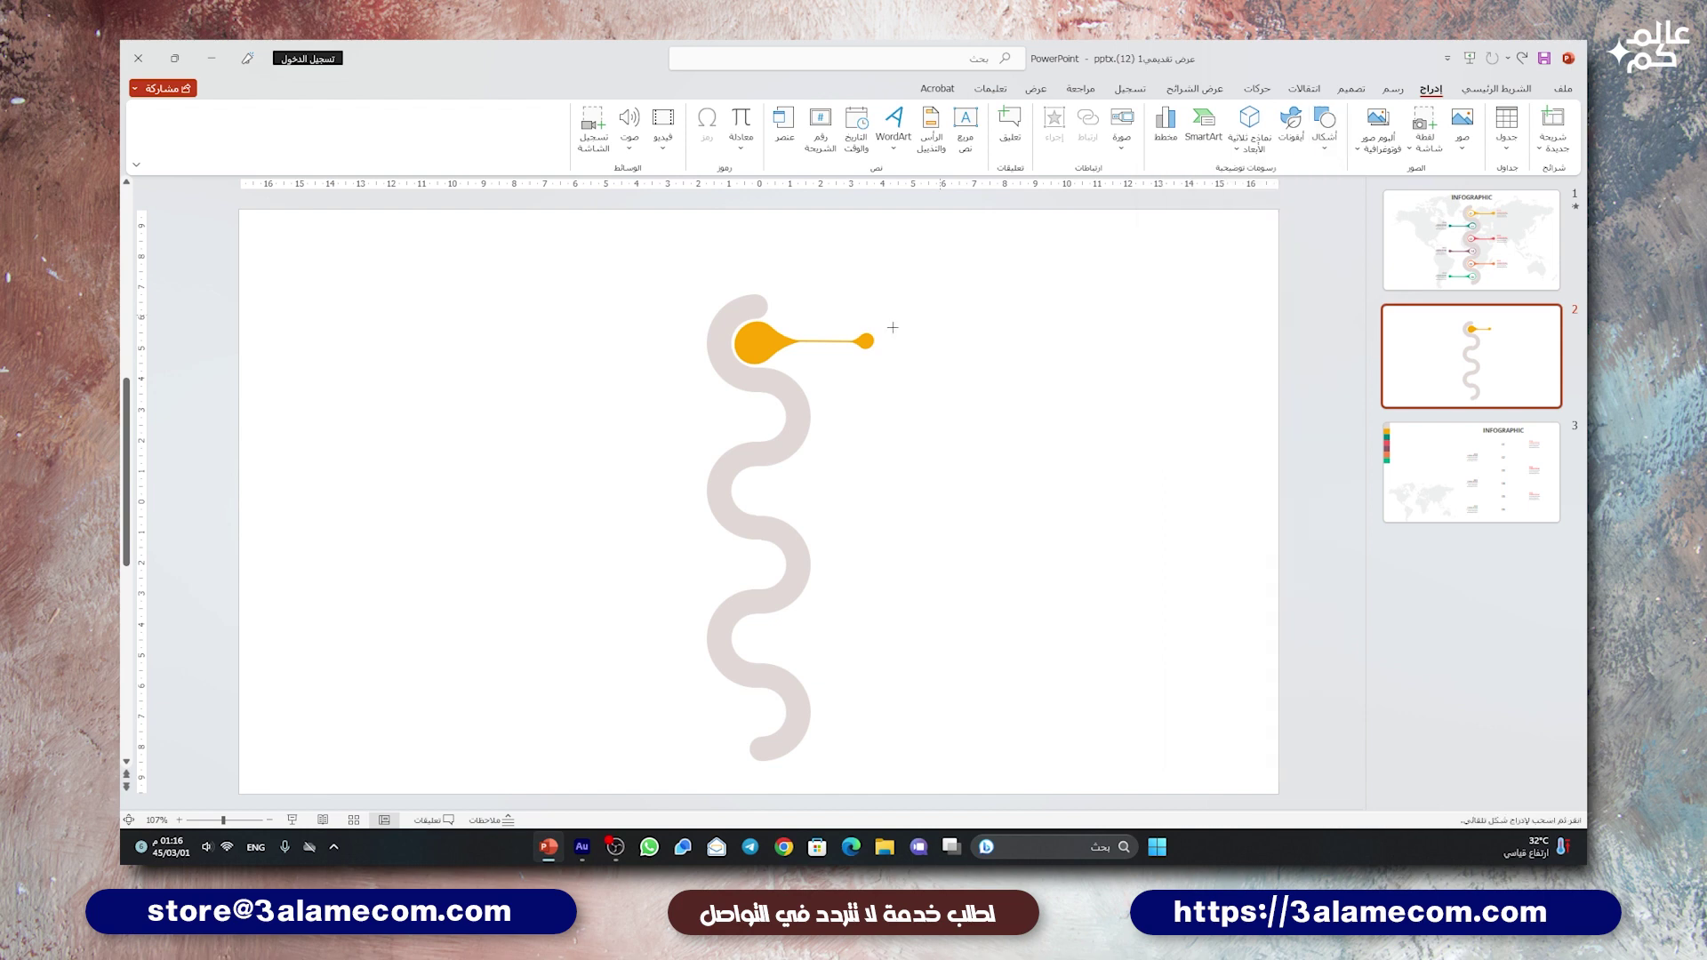
left_click(748, 351)
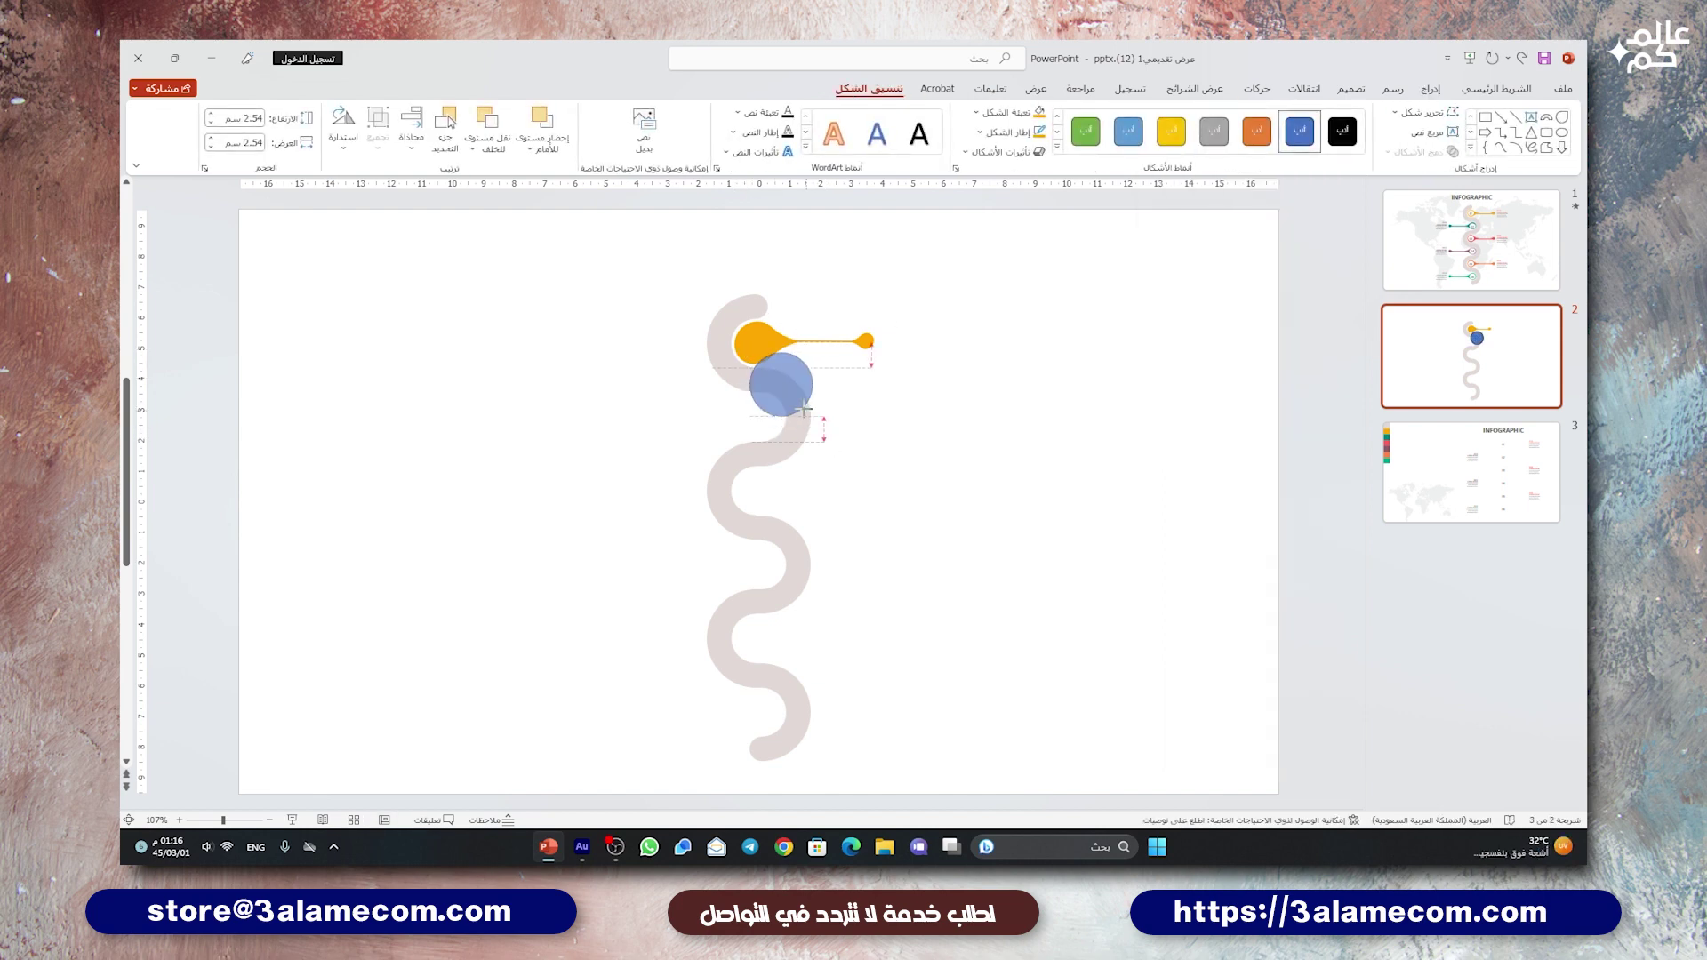
left_click_drag(829, 431, 762, 347)
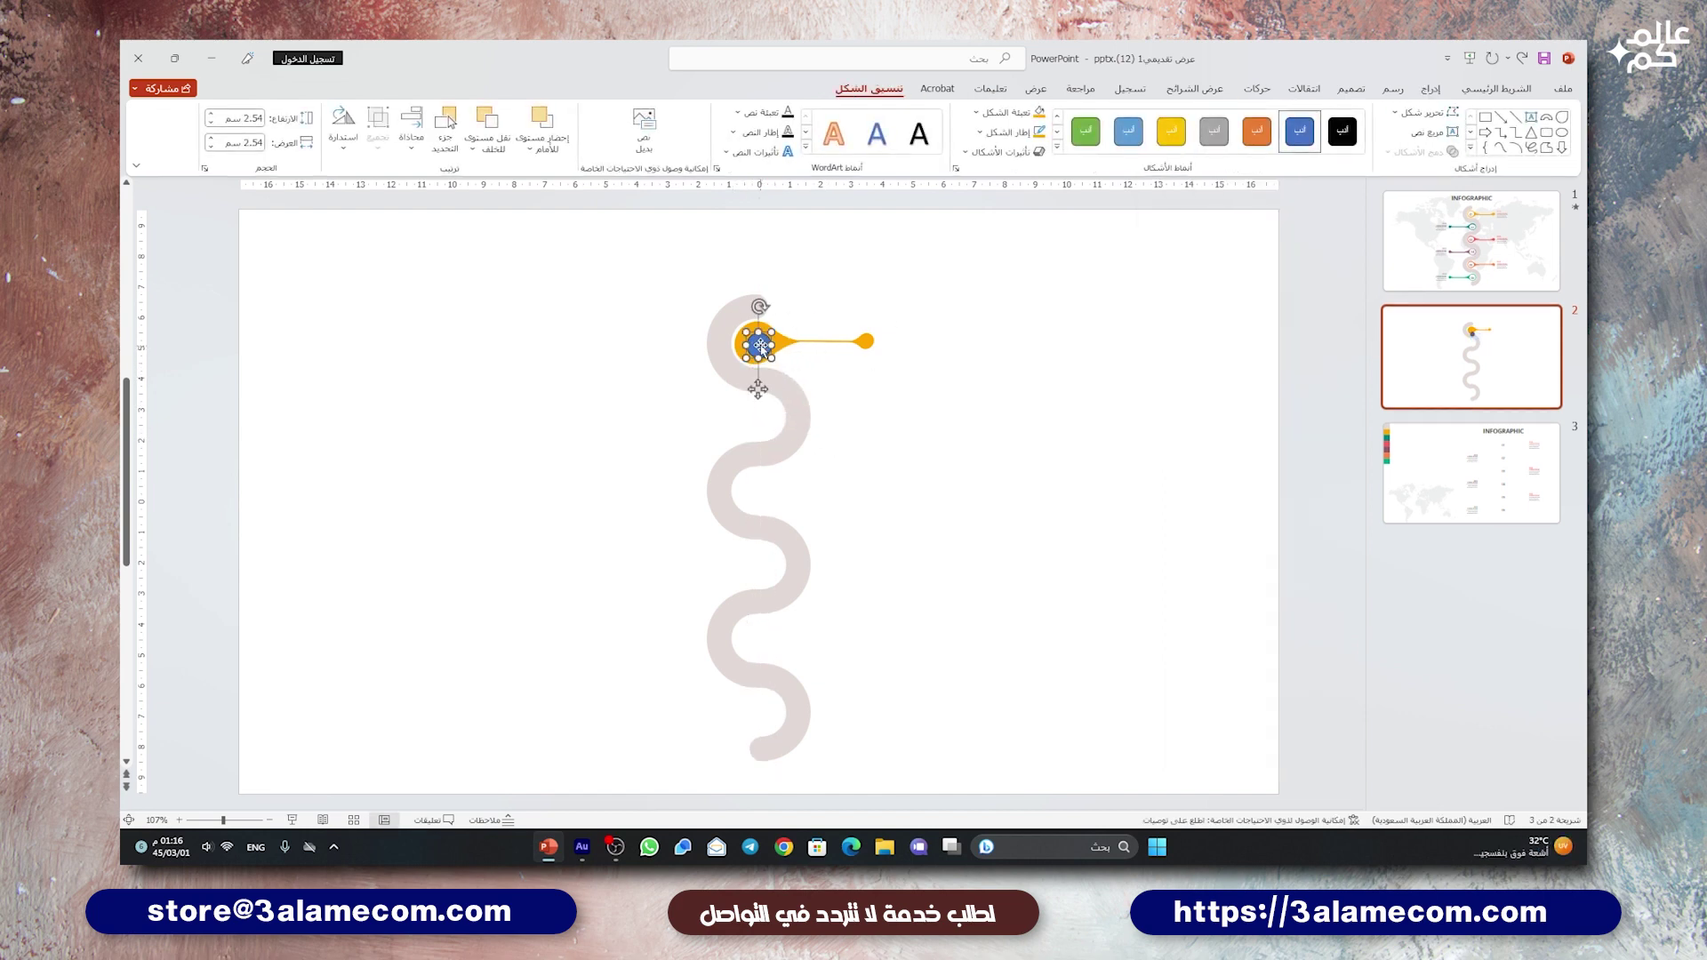
scroll(760, 347, "up", 10, "ctrl")
left_click_drag(755, 498, 752, 473)
mouse_move(794, 537)
left_mouse_down()
mouse_move(811, 556)
mouse_move(790, 514)
left_mouse_up()
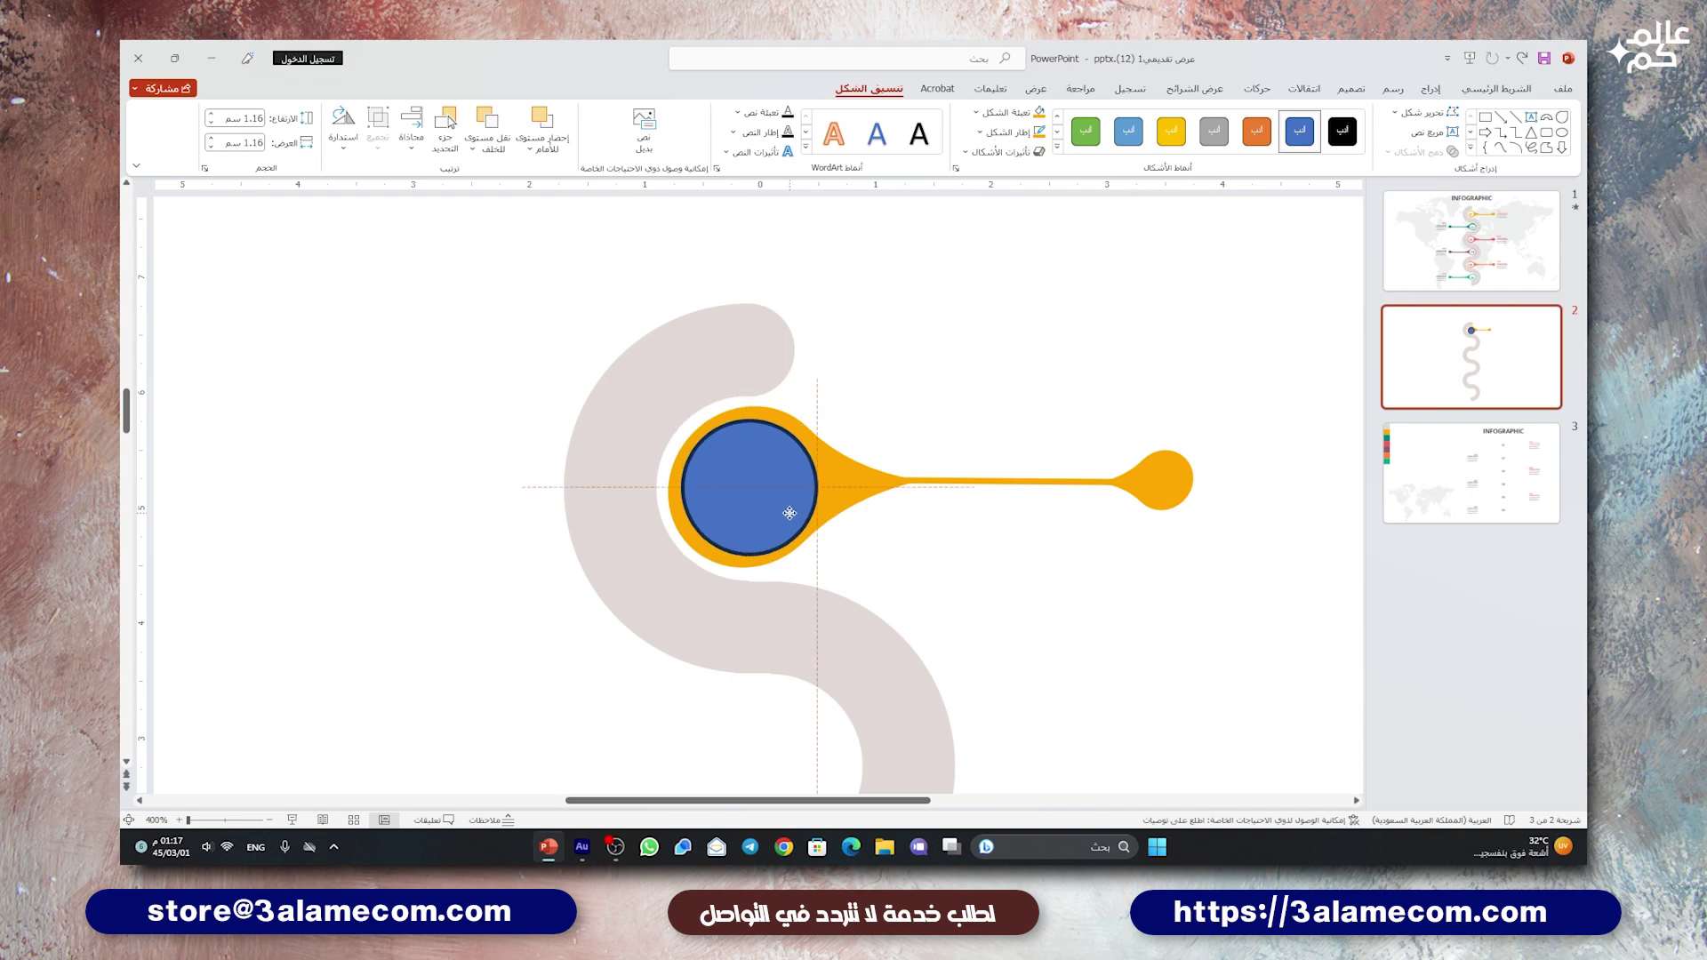
left_click_drag(790, 513, 789, 516)
- Give the circle no outline and a white fill, then shrink it to 0.91 cm
left_click(1007, 134)
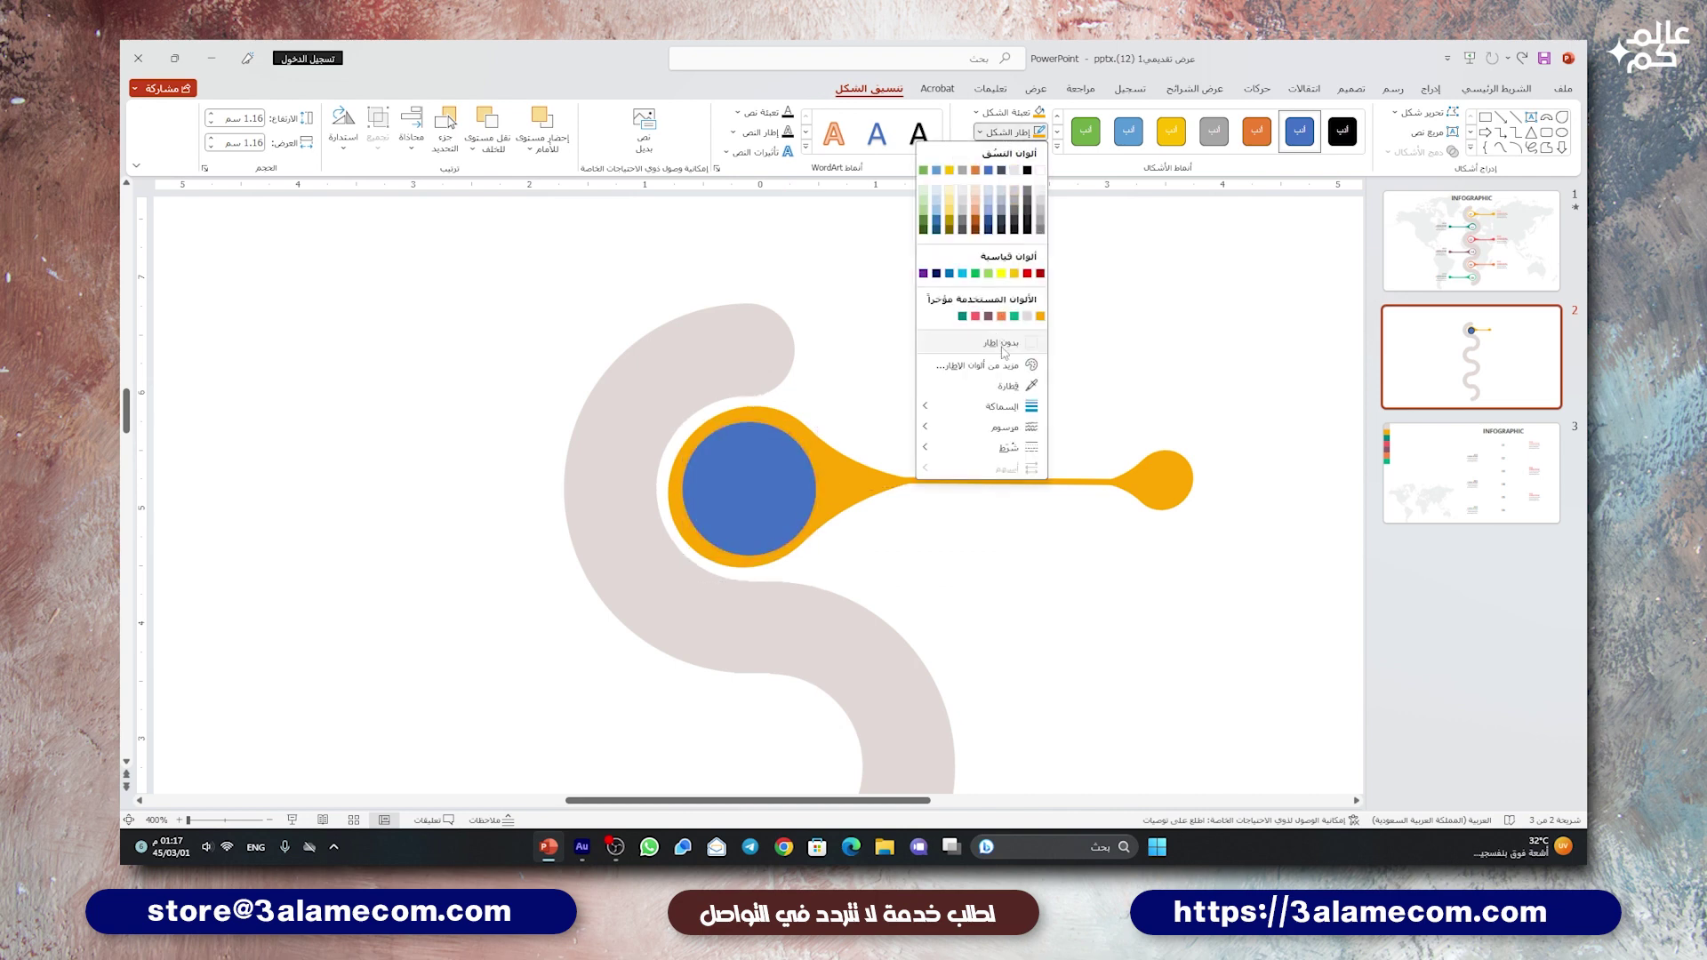
left_click(1003, 320)
left_click(1014, 112)
left_click(1003, 322)
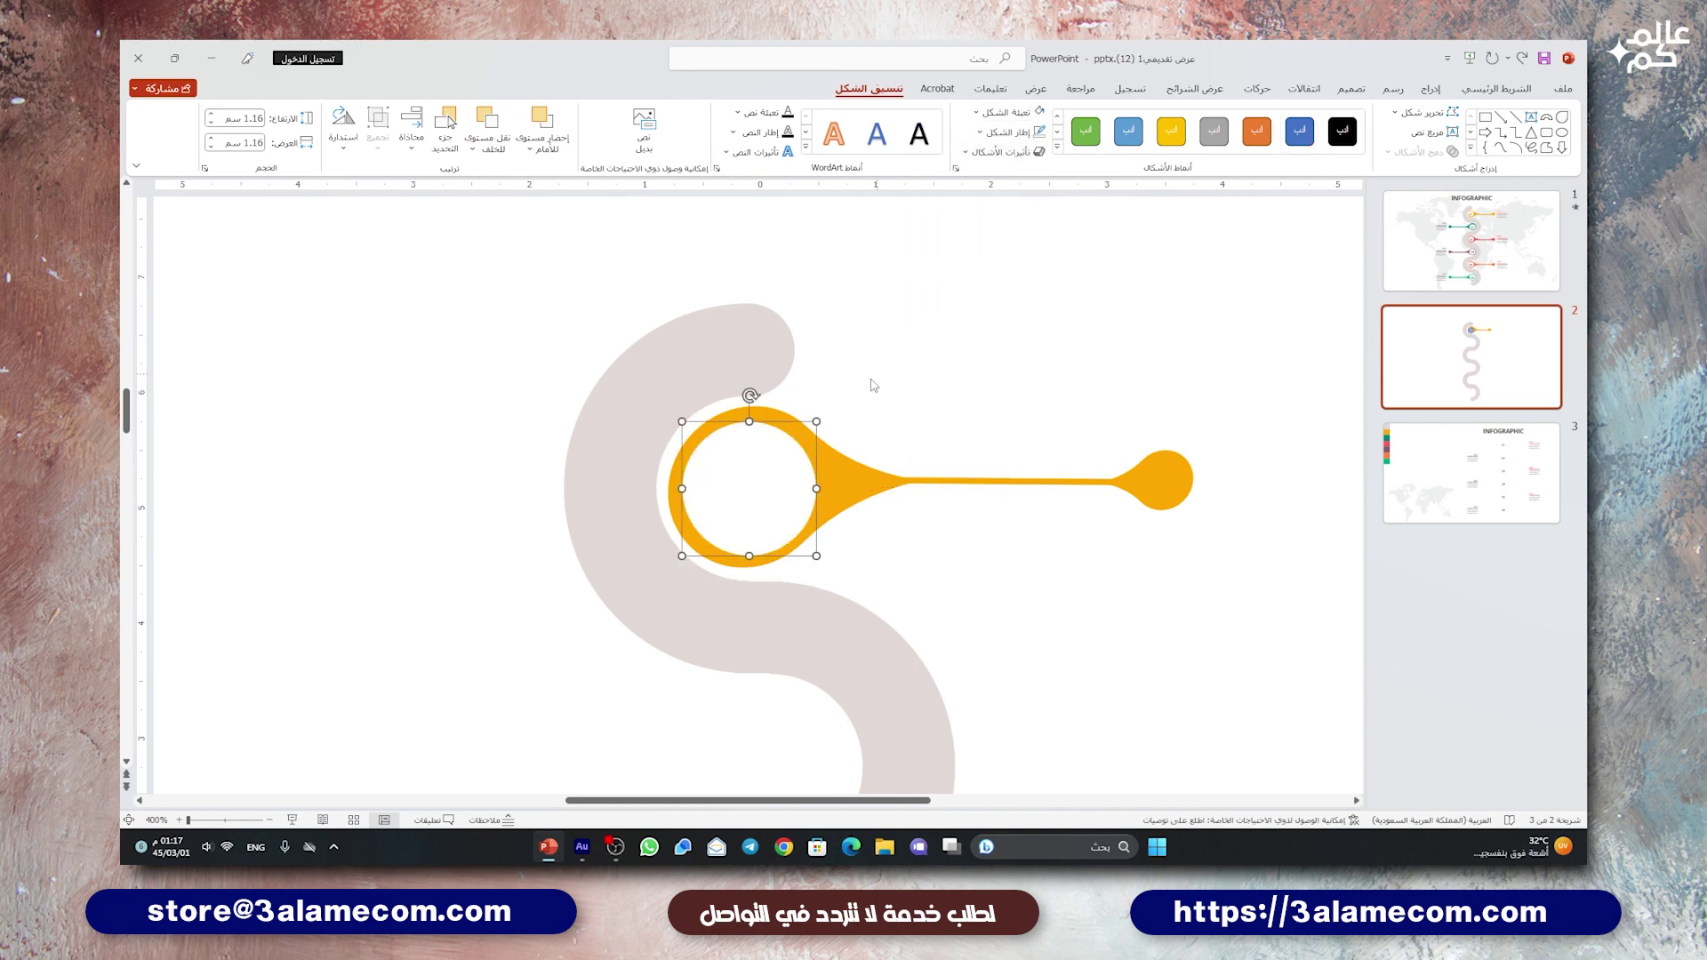
left_click_drag(818, 418, 805, 431)
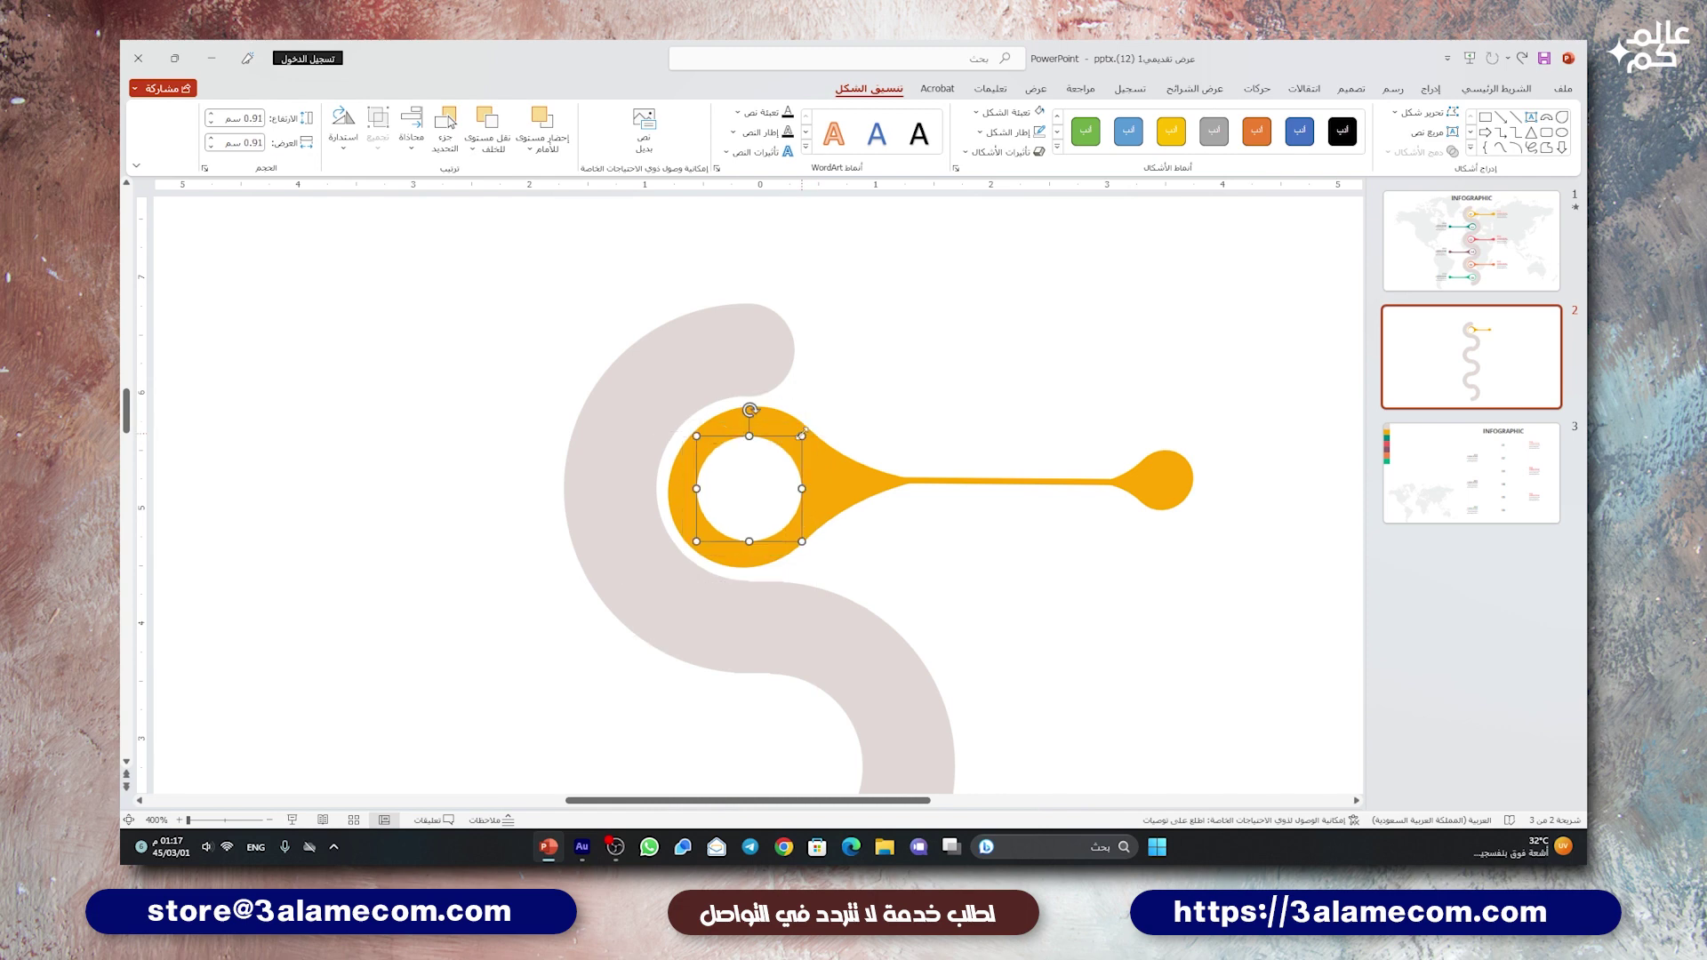
left_click(869, 380)
scroll(869, 380, "down", 5, "ctrl")
- Group the orange ring, connecting line and end dot into a single pin
scroll(869, 381, "down", 4, "ctrl")
left_click(868, 343)
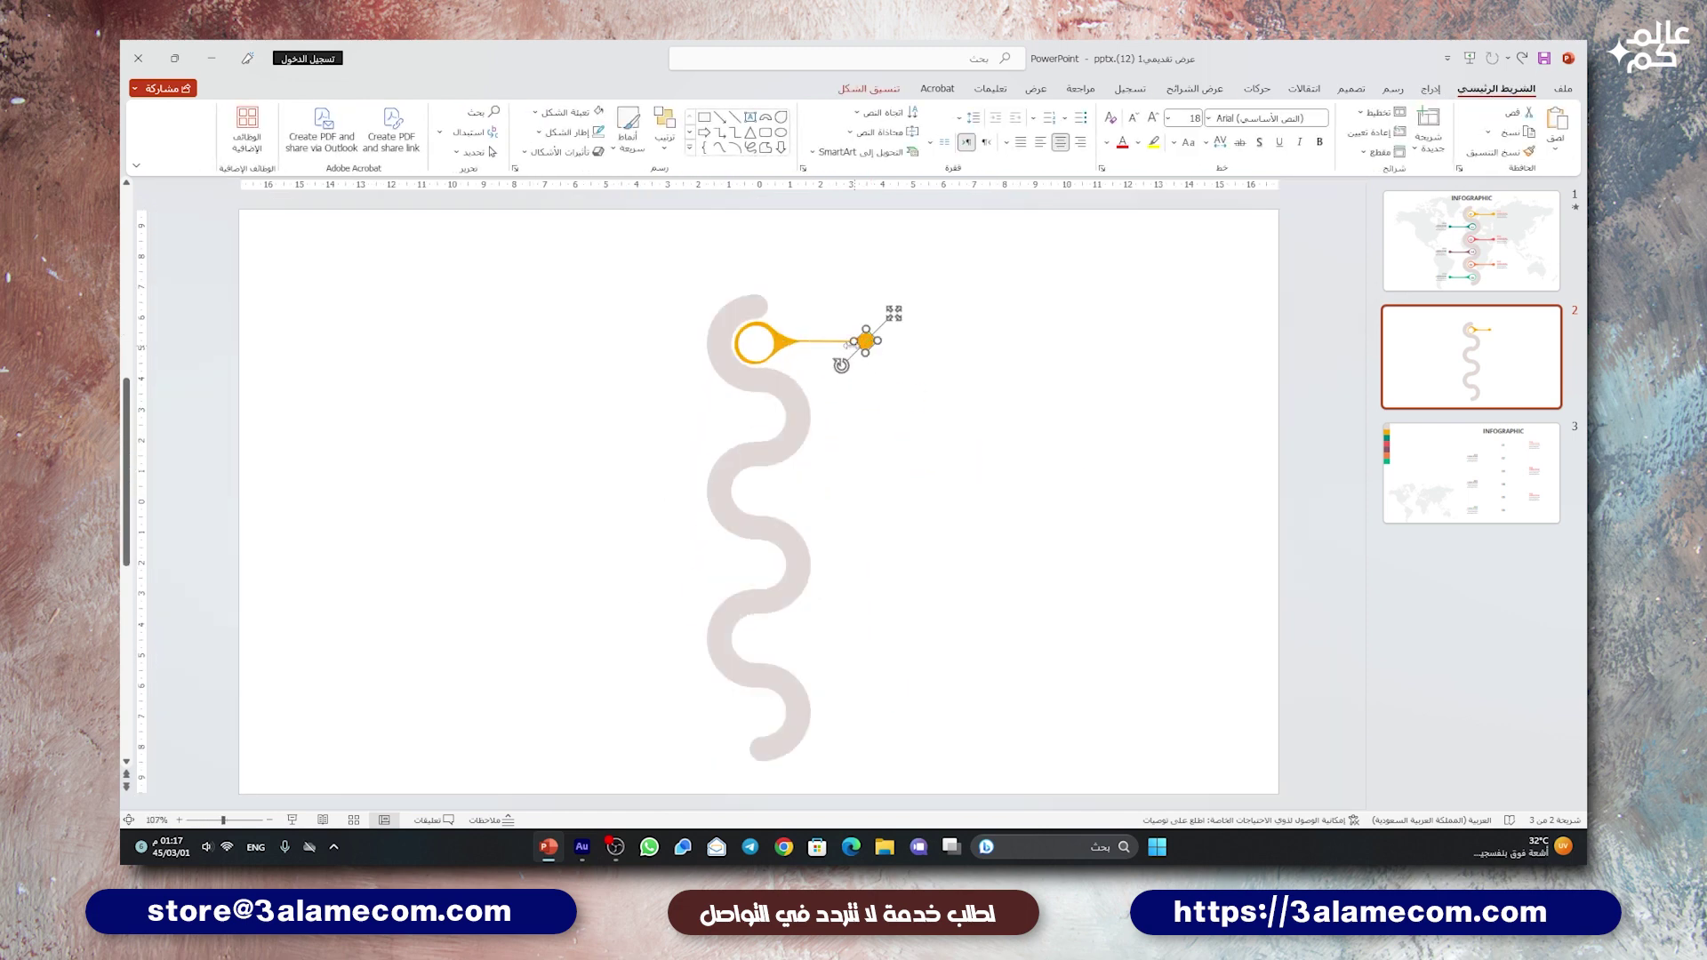
left_click(836, 343, "shift")
left_click(779, 335, "shift")
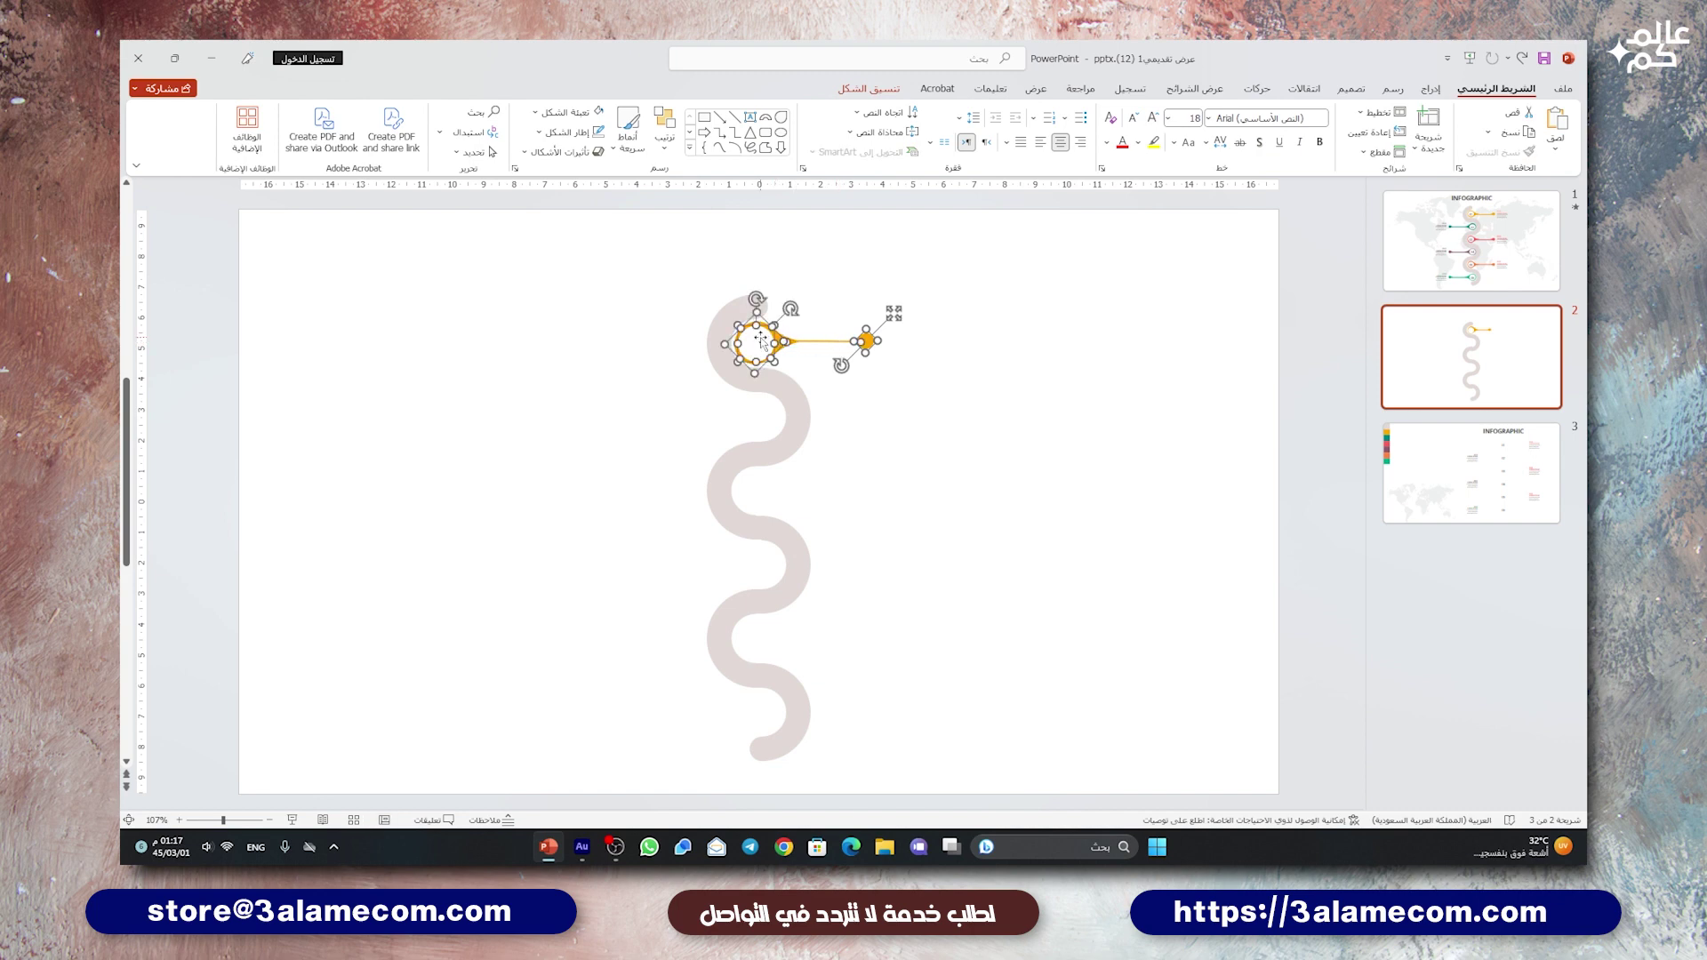
right_click(762, 342)
mouse_move(694, 462)
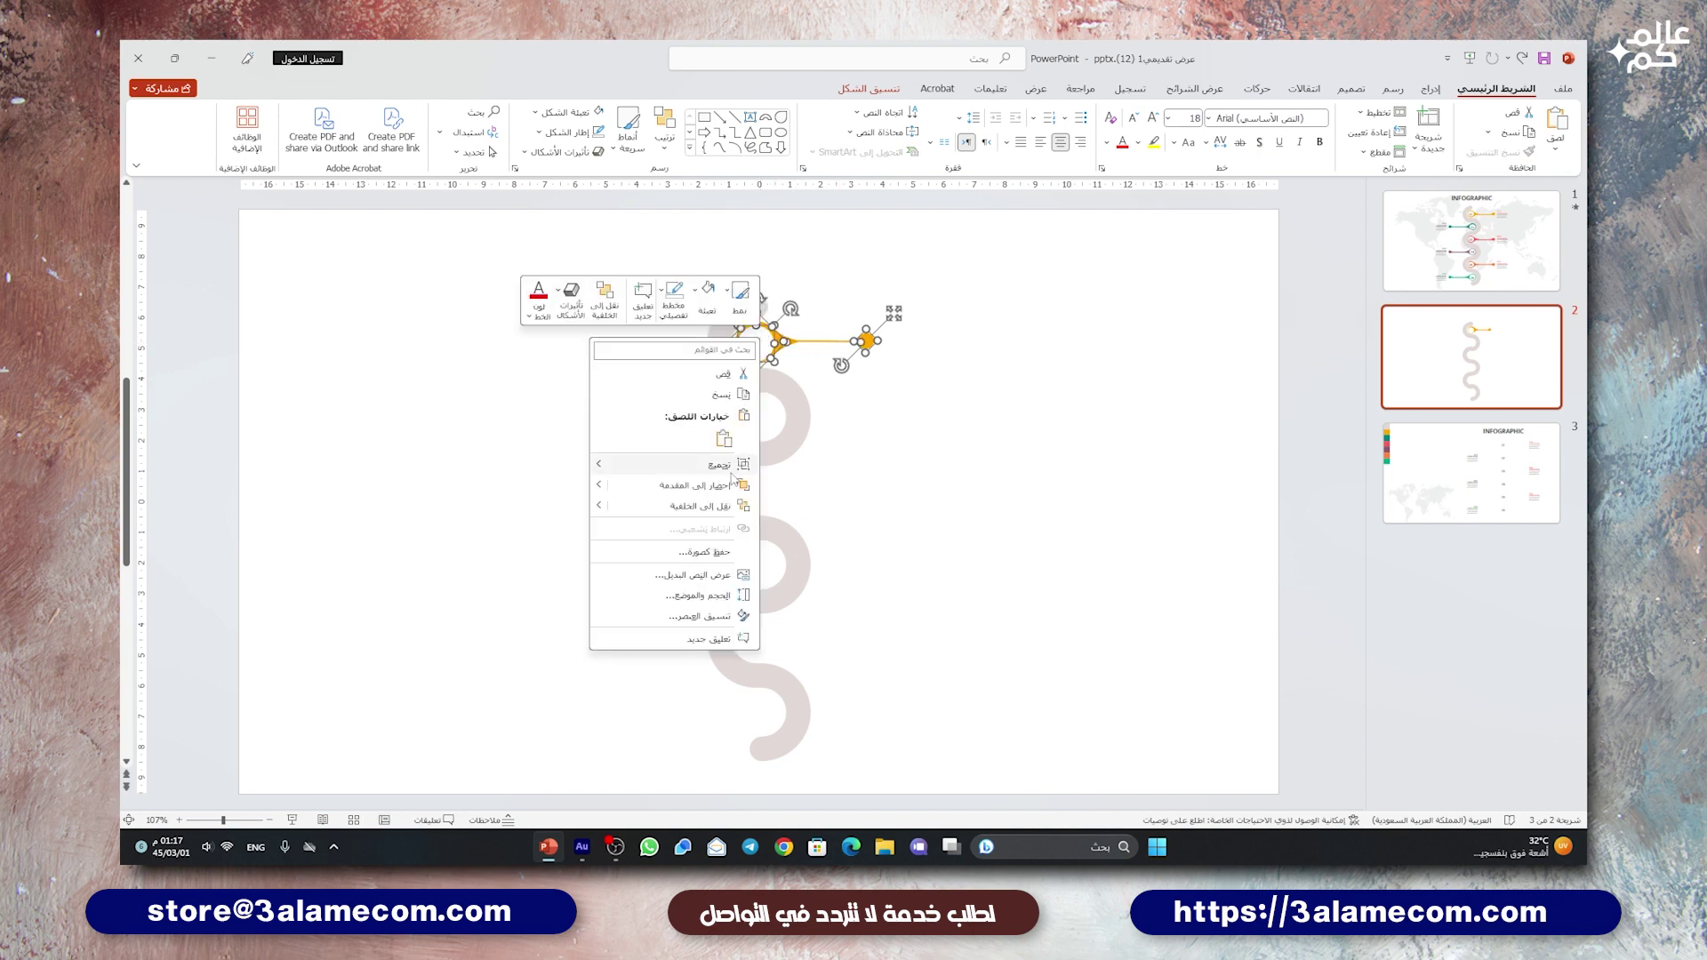
left_click(575, 474)
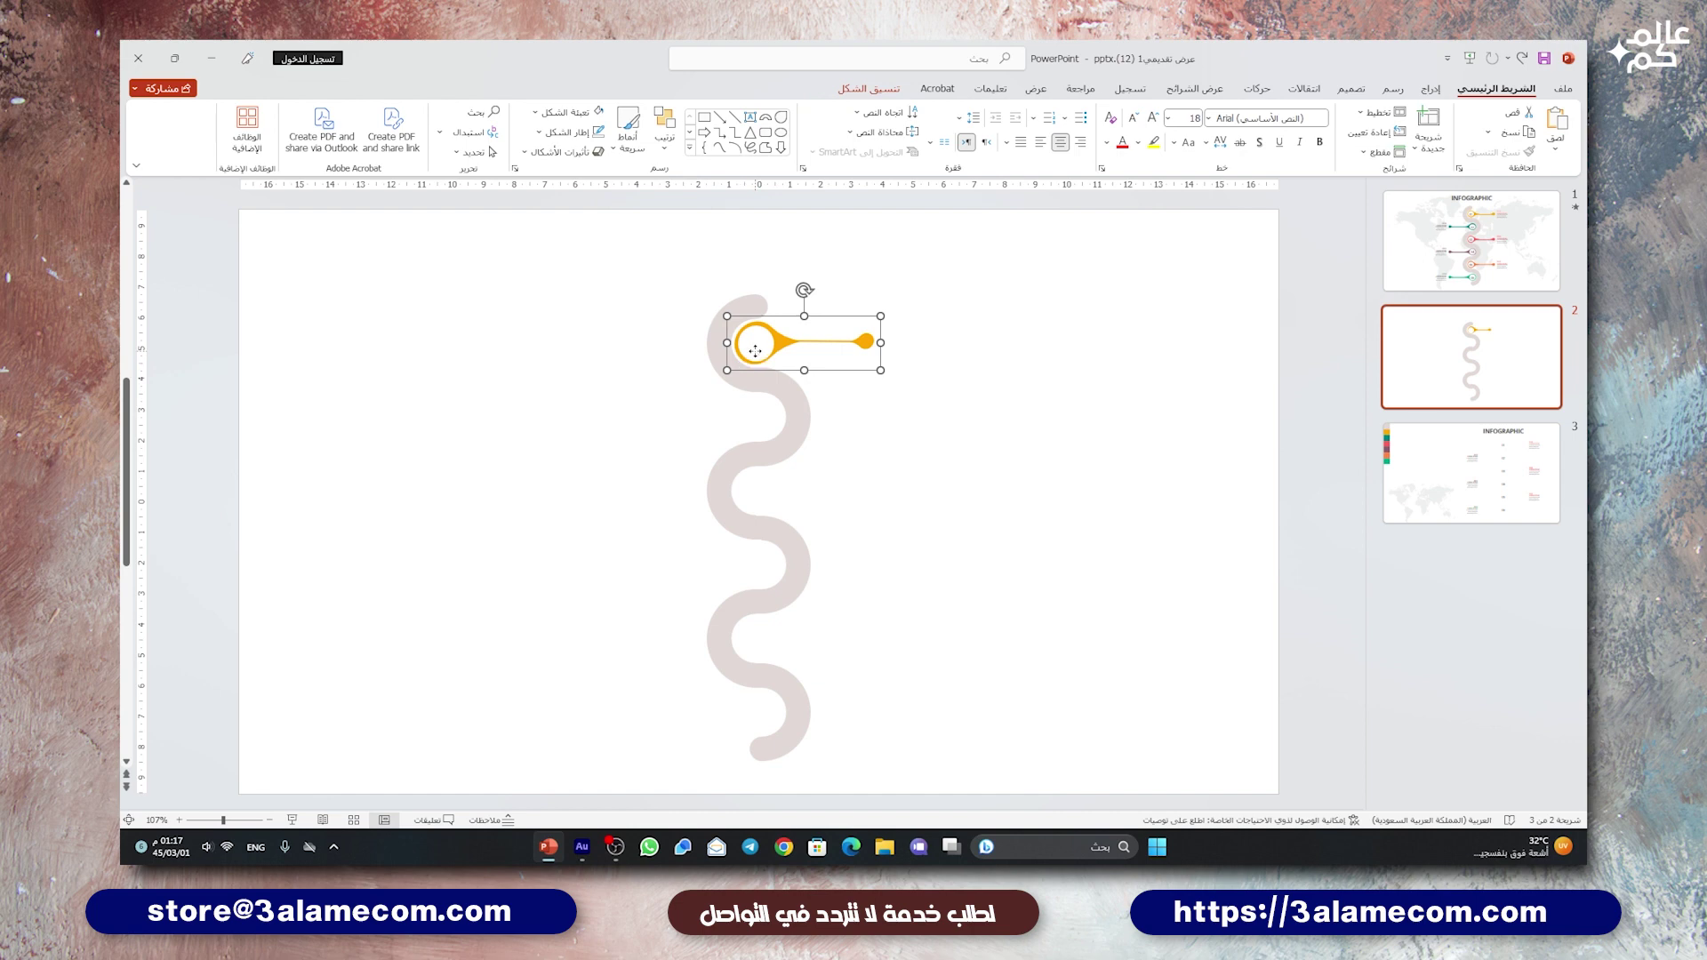
- Copy the pin, rotate the copy to point left, and duplicate both further down the curve
left_click_drag(755, 351, 750, 429)
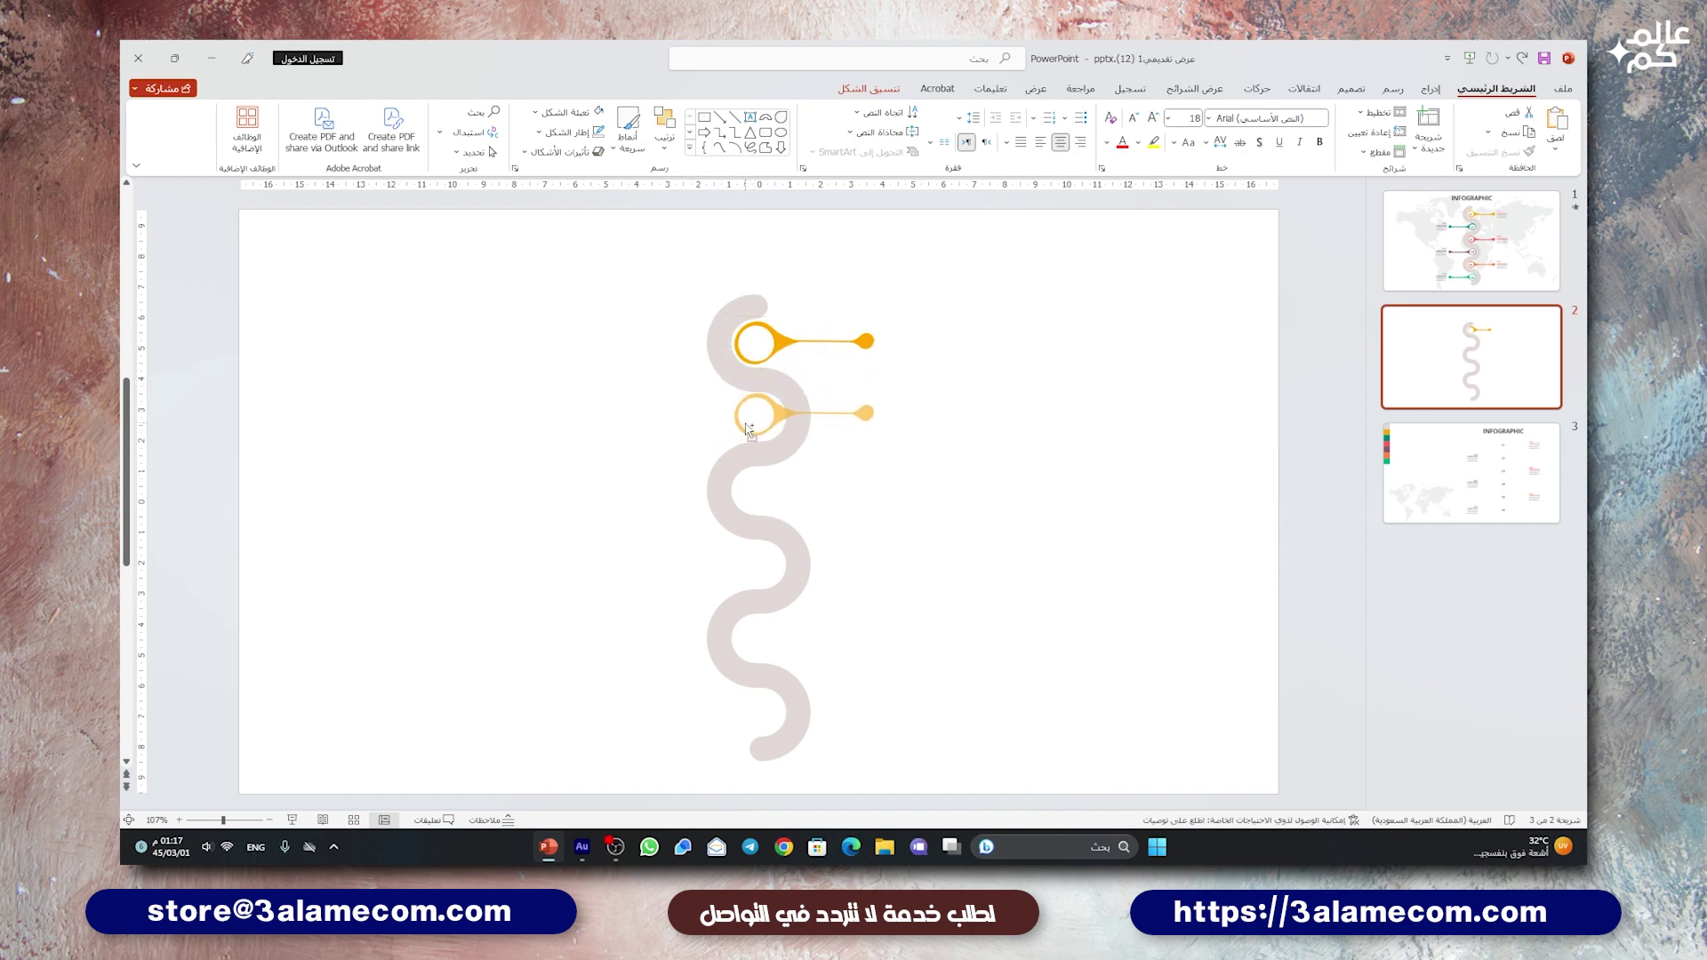
left_click_drag(805, 356, 817, 541)
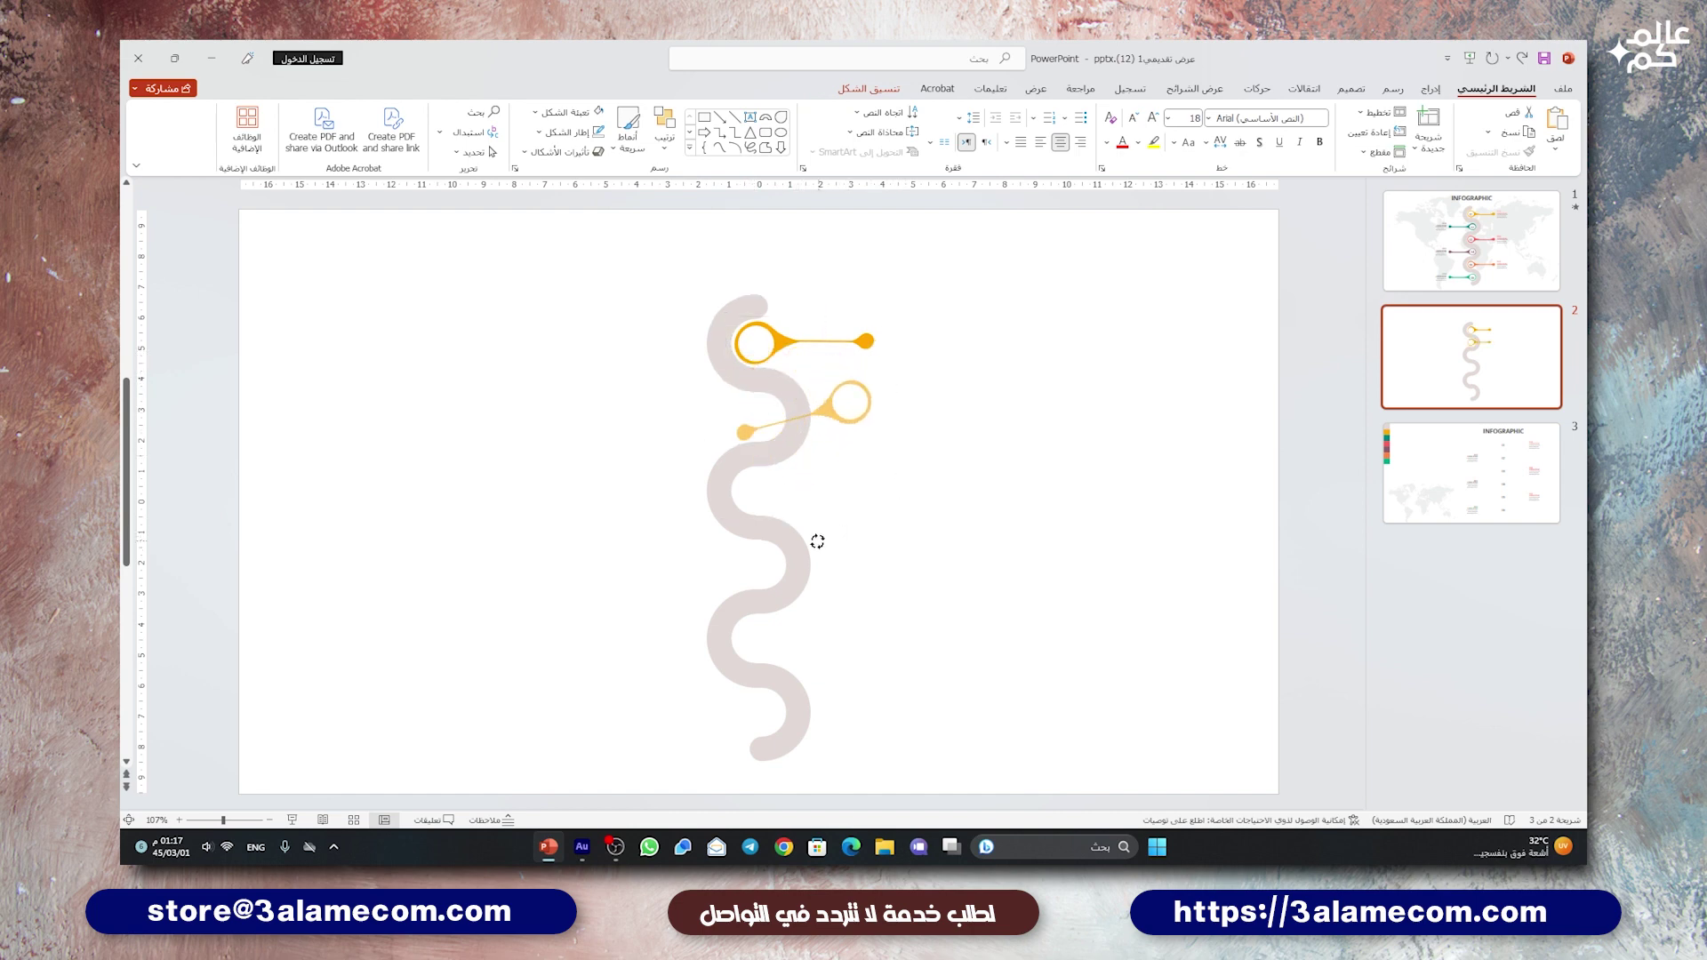
left_click_drag(859, 409, 768, 422)
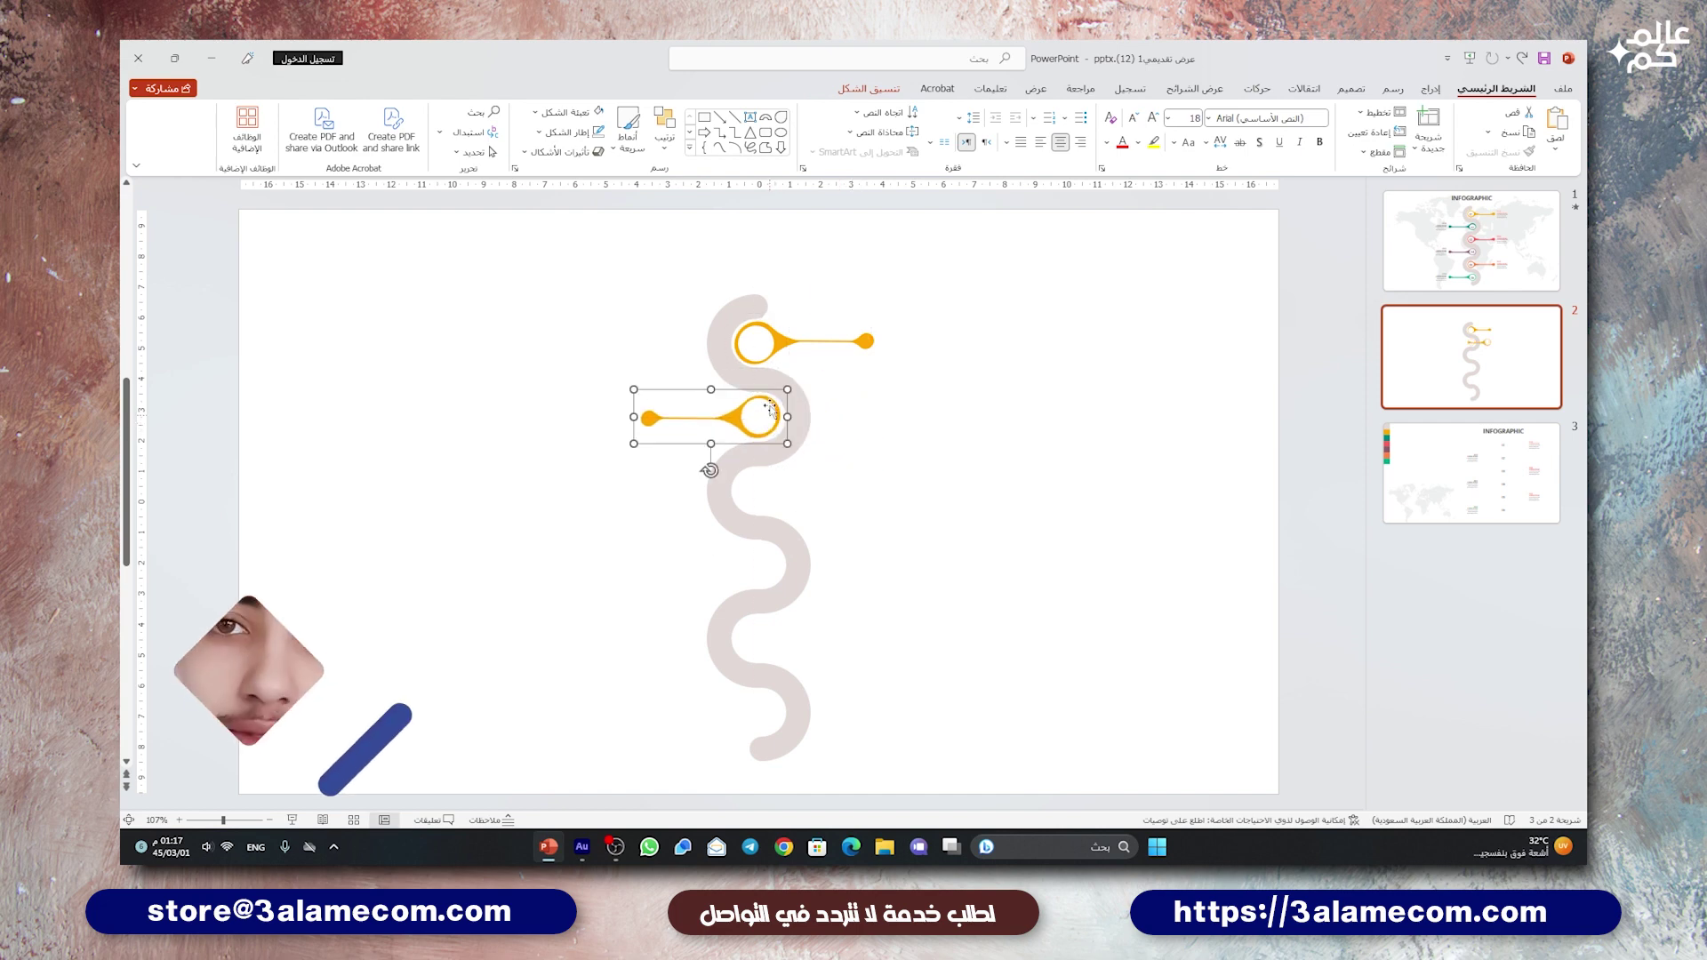
left_click(762, 340, "shift")
left_click_drag(762, 340, 759, 676)
- Reposition the bottom pin onto the curve of the wavy road
left_click(847, 620)
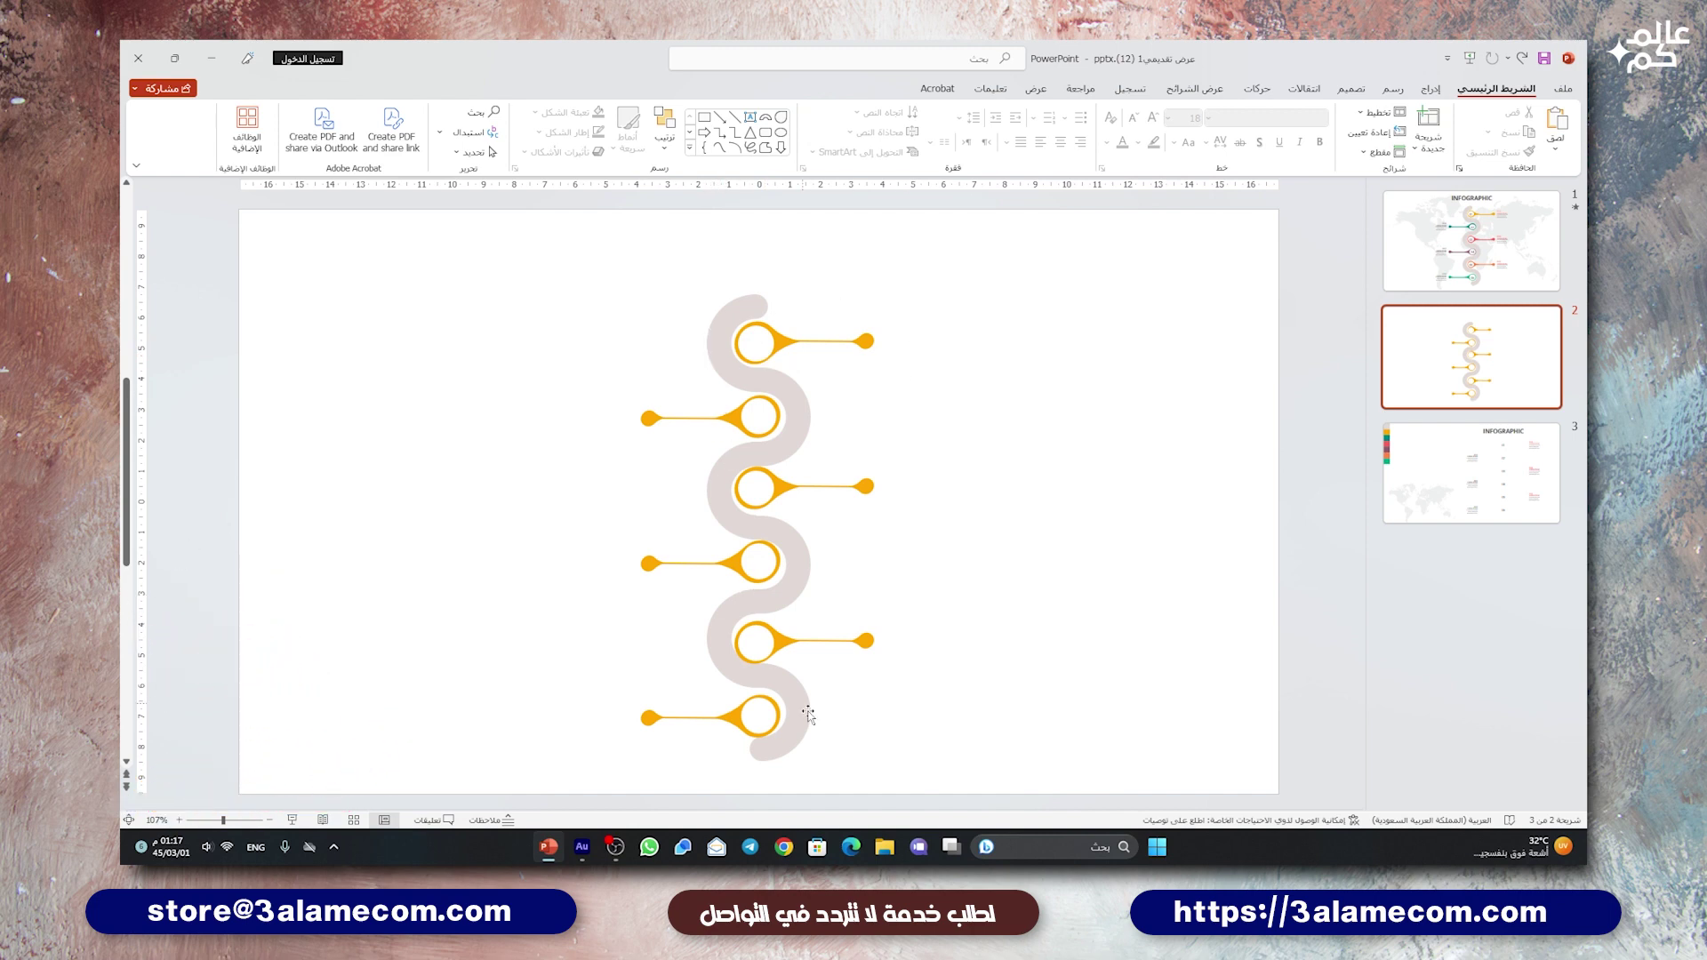
left_click(764, 710)
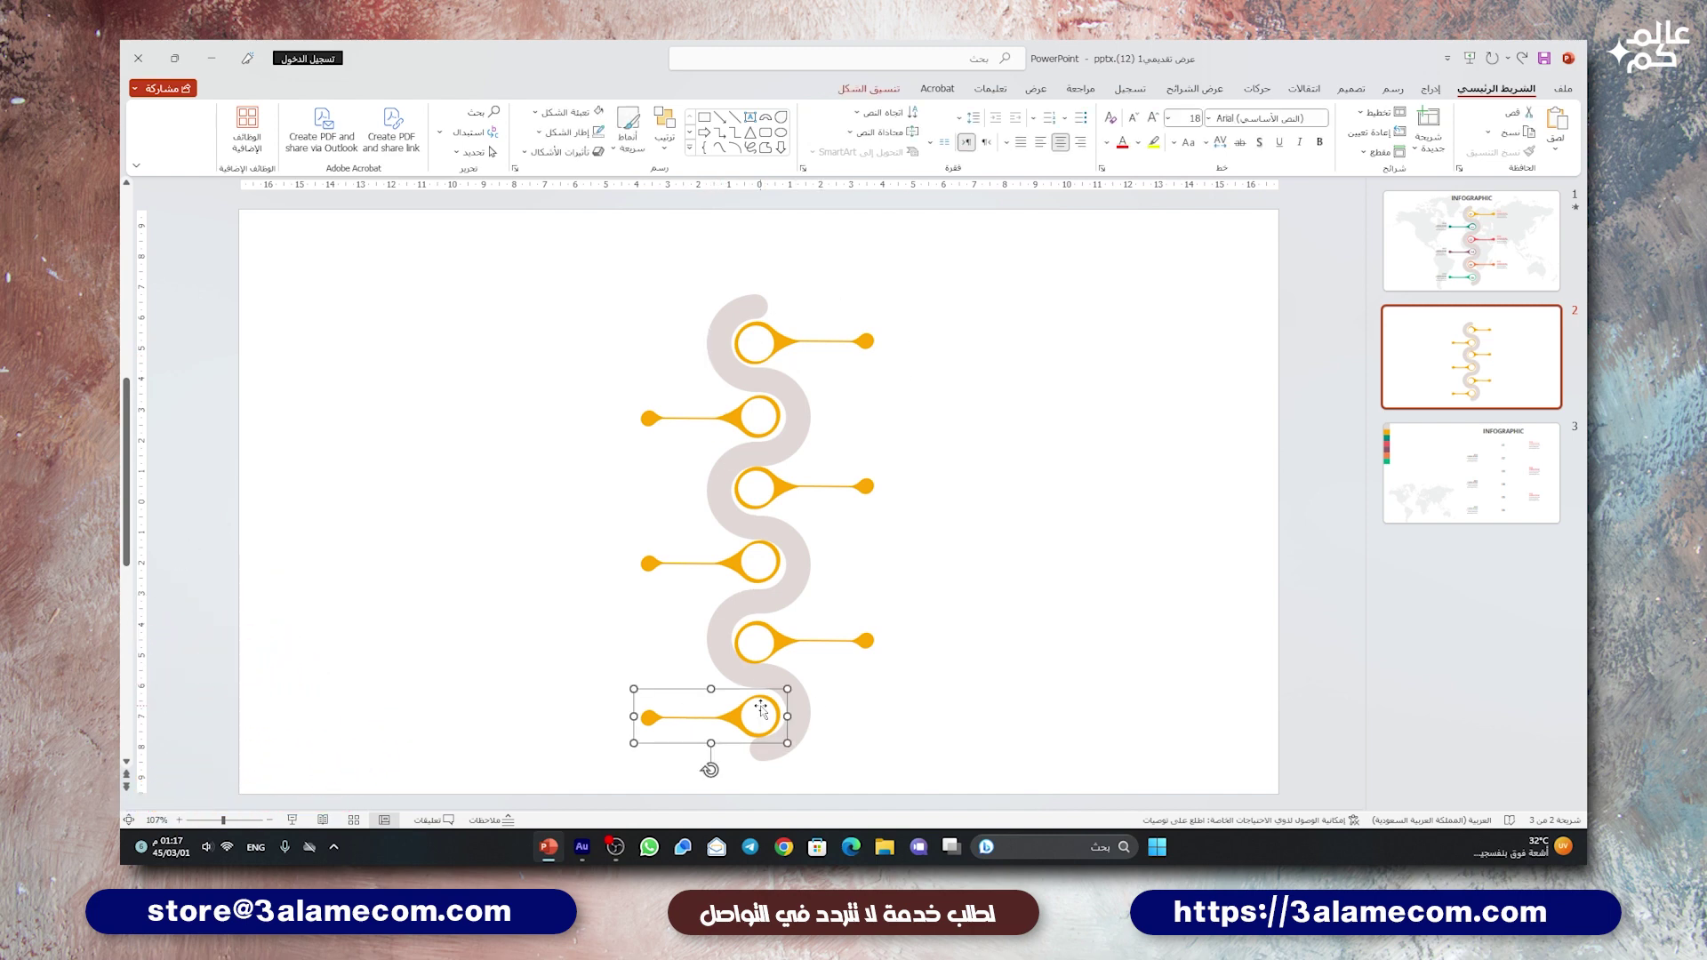
scroll(764, 716, "up", 10)
left_click_drag(938, 525, 949, 505)
scroll(954, 516, "down", 5)
scroll(951, 515, "down", 4)
- Select all six pins and distribute them evenly in the vertical direction
left_click(770, 645, "shift")
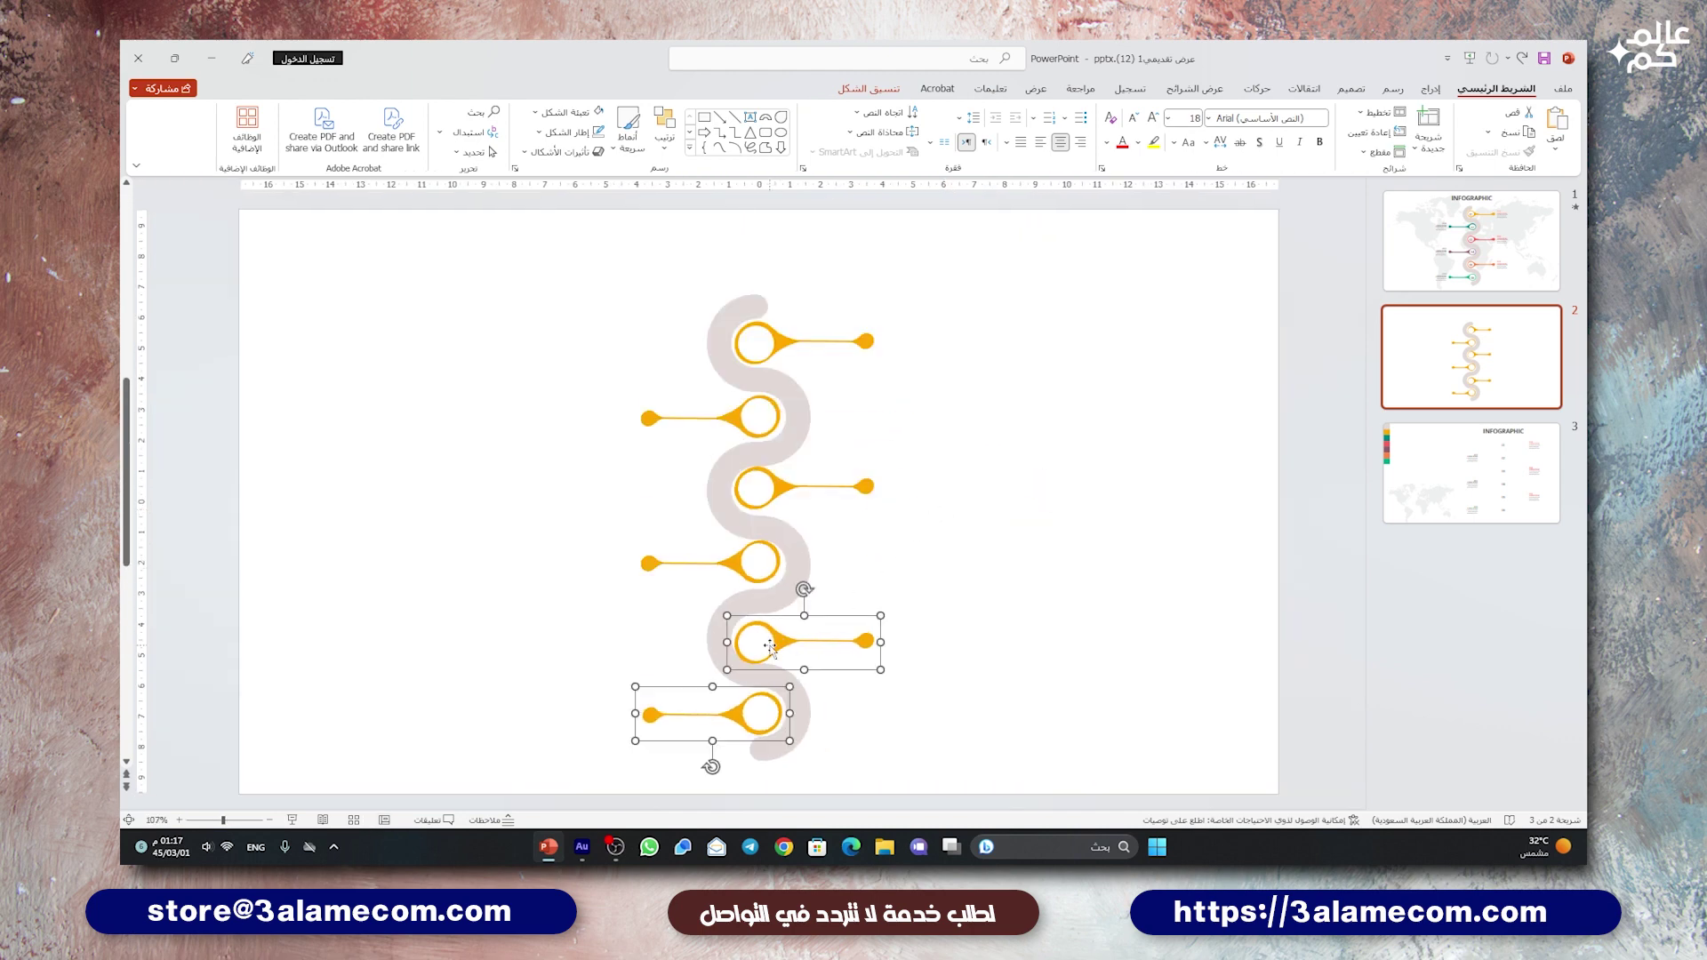
left_click(769, 591, "shift")
left_click(765, 492, "shift")
left_click(762, 425, "shift")
left_click(763, 349, "shift")
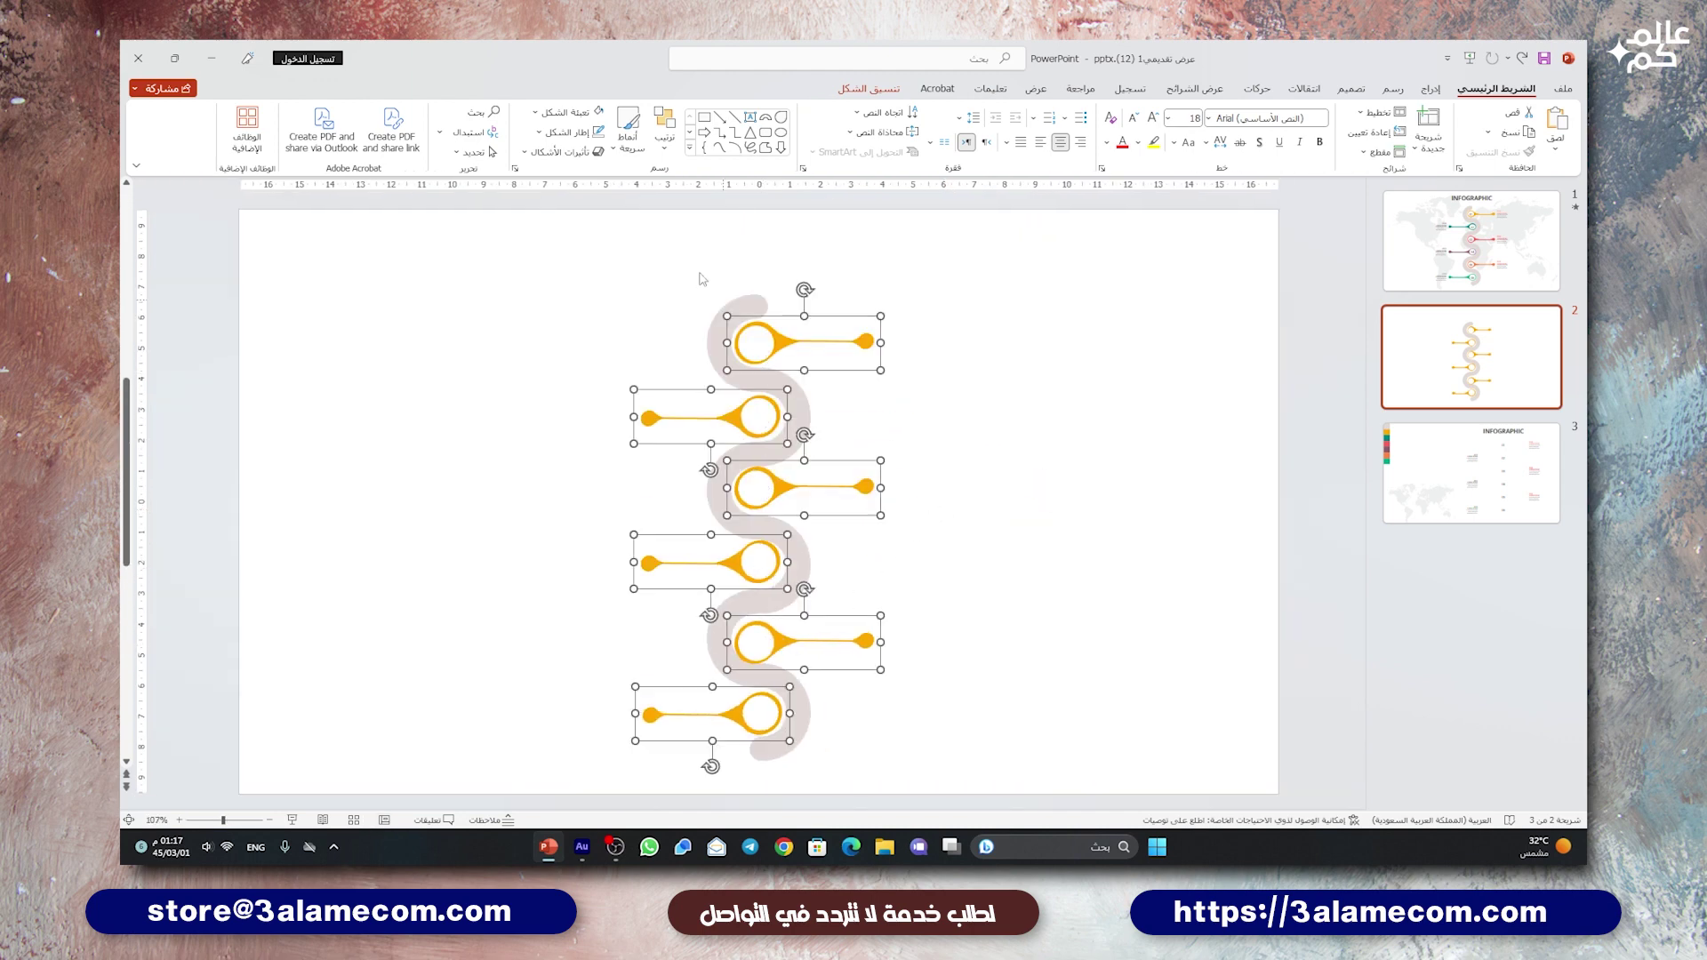
left_click(664, 129)
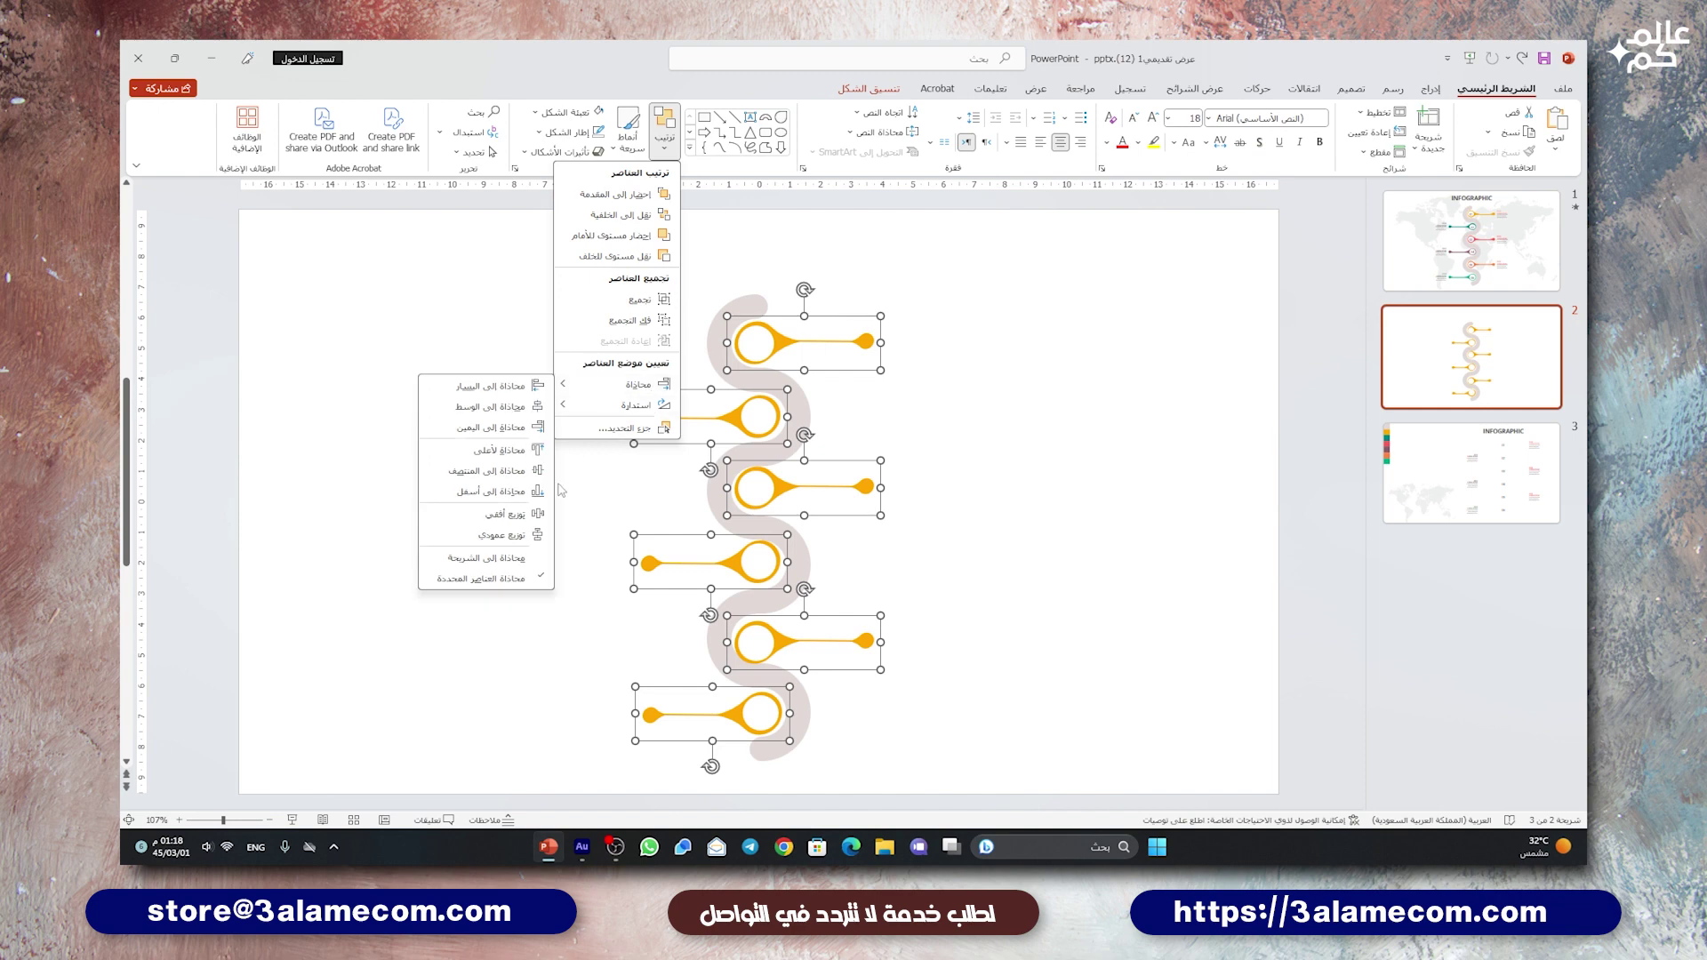
left_click(497, 535)
left_click(493, 549)
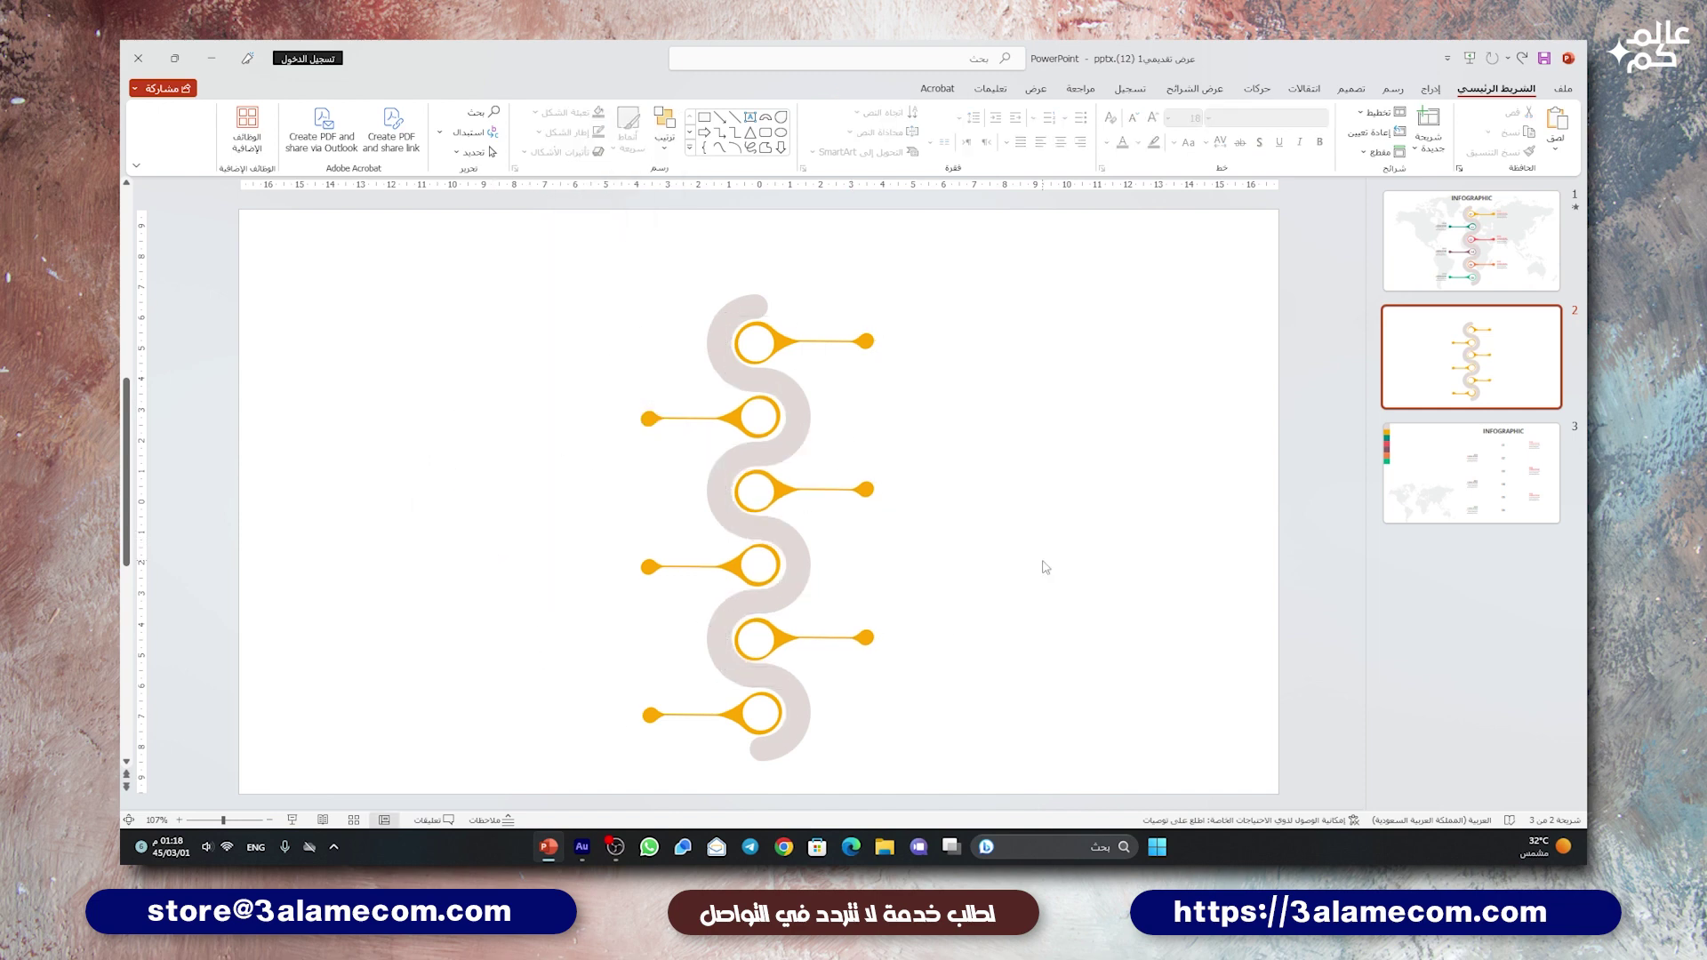
- Make the second pin's circle, end dot and connecting line green
left_click(731, 427)
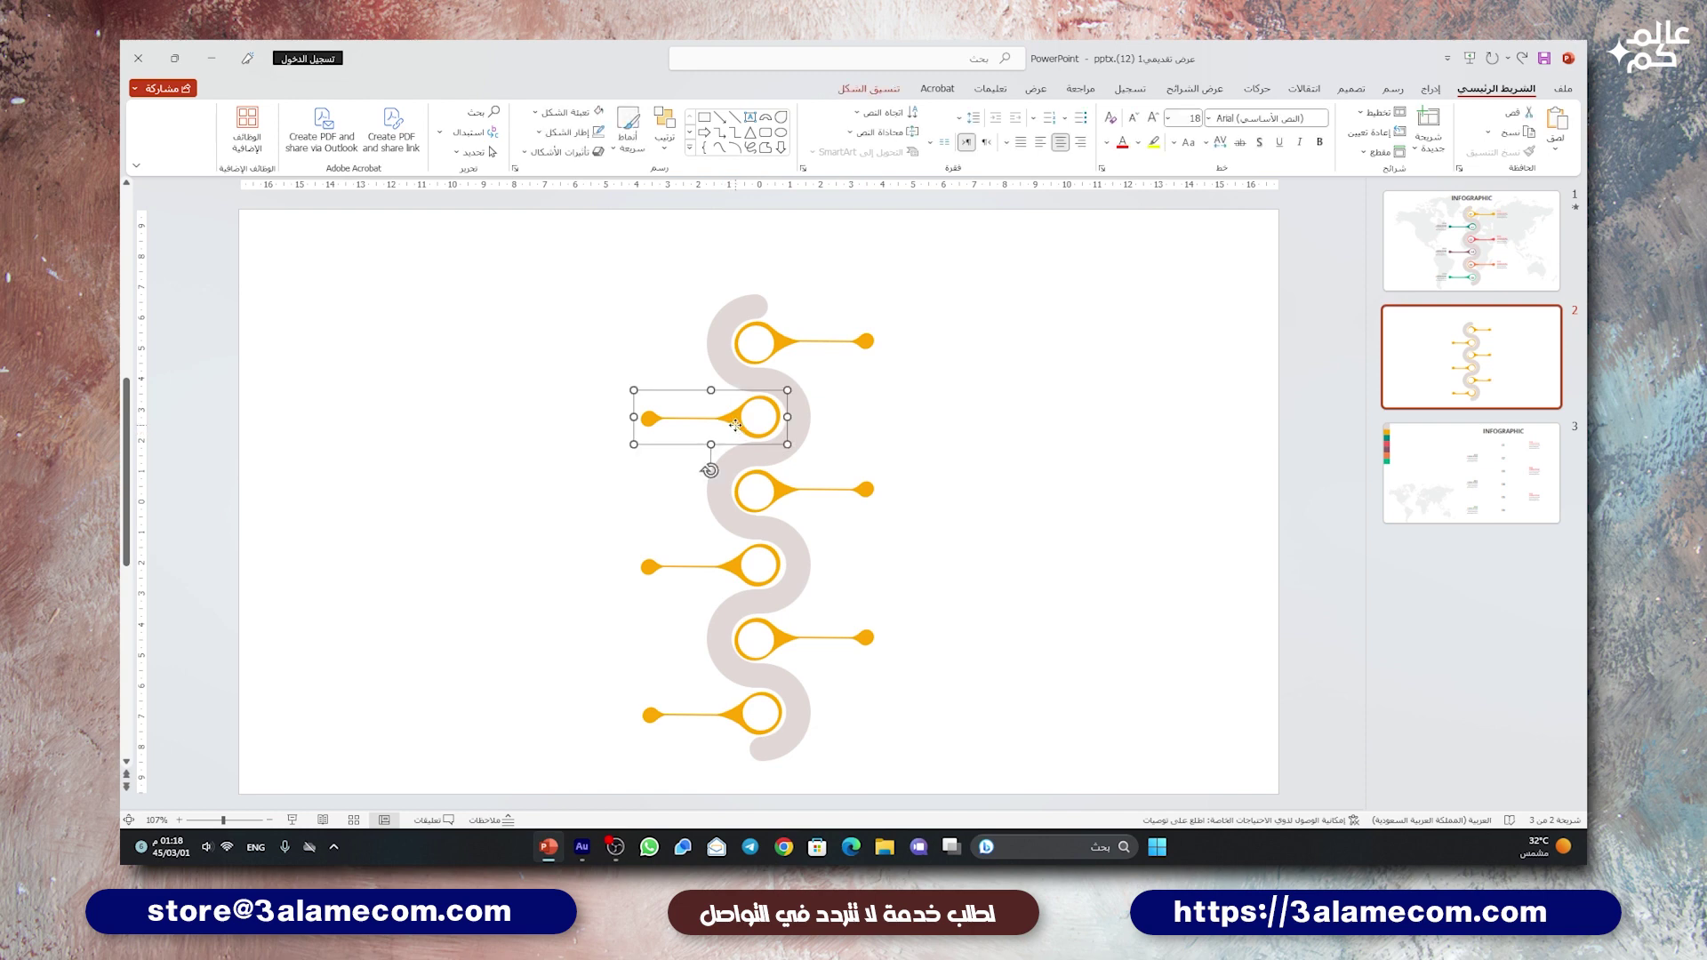
left_click(736, 425)
left_click(650, 422, "shift")
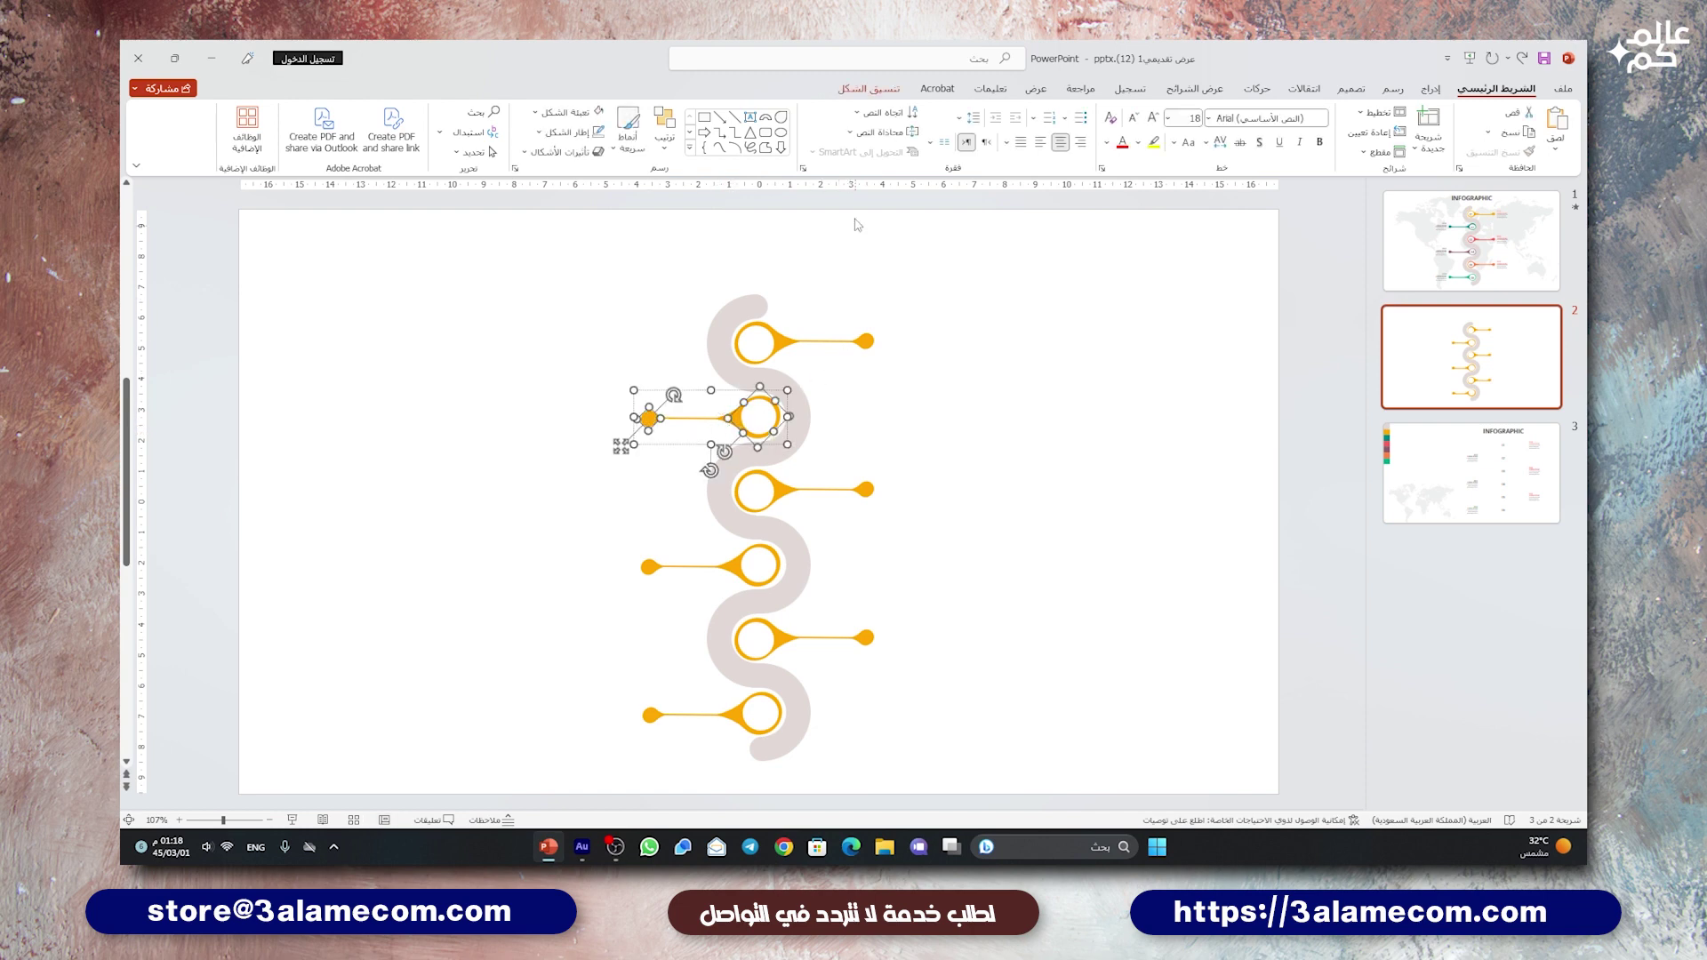
left_click(868, 90)
left_click(975, 113)
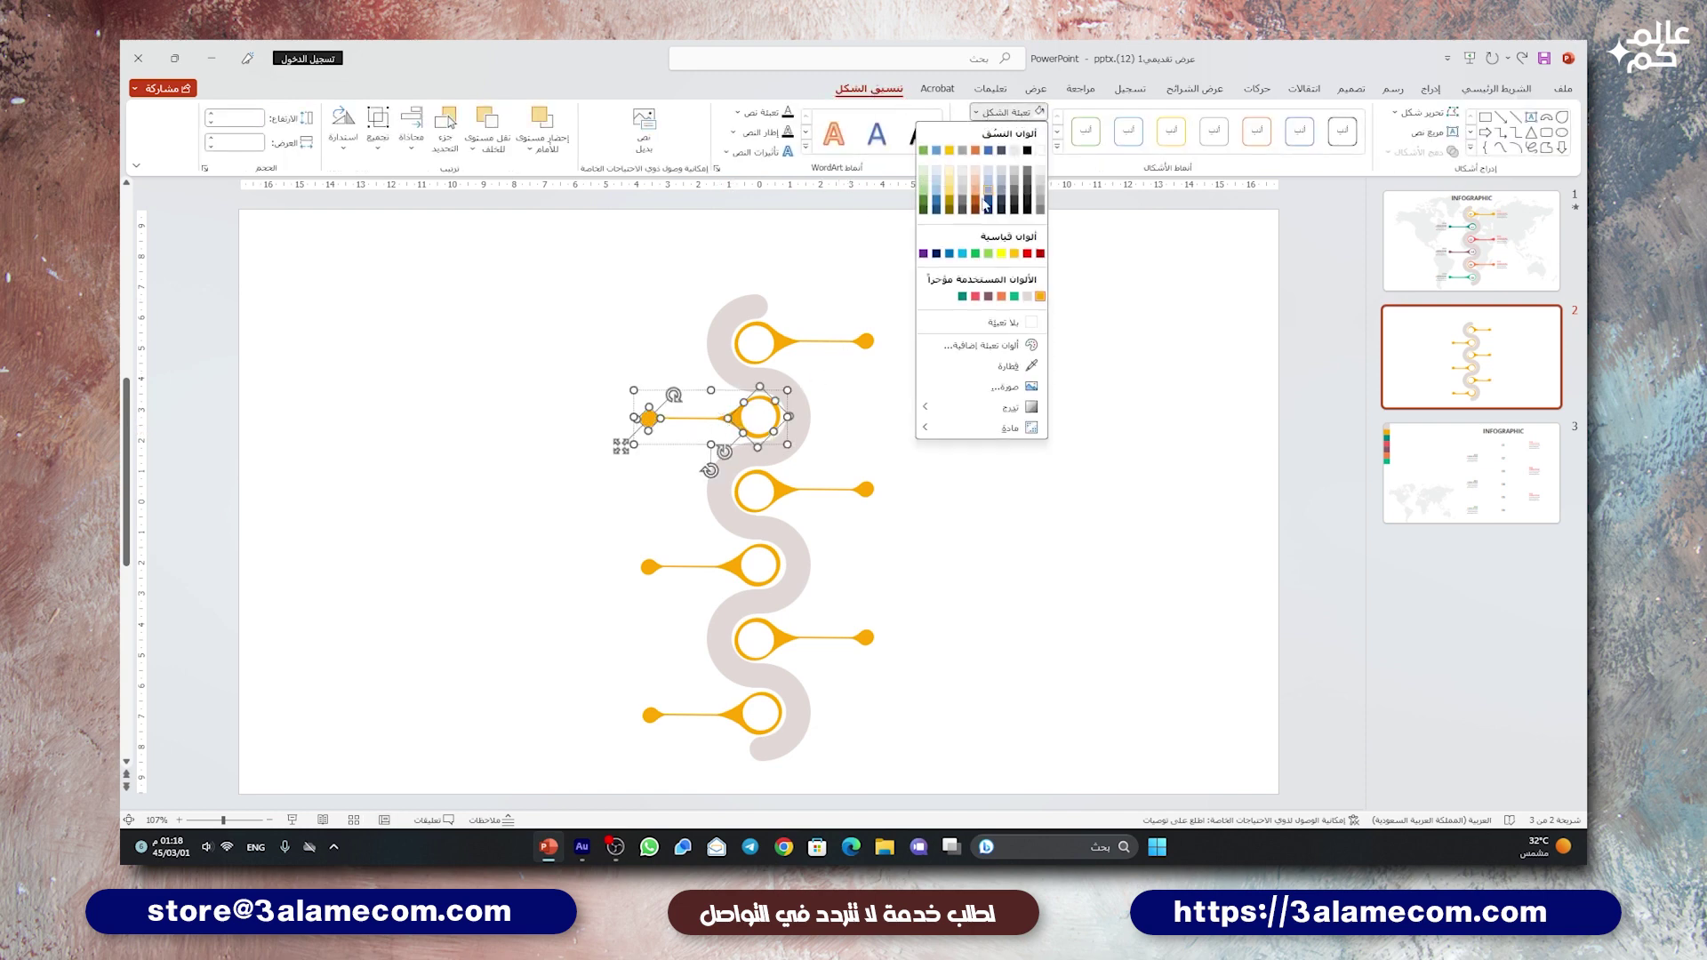
left_click(963, 297)
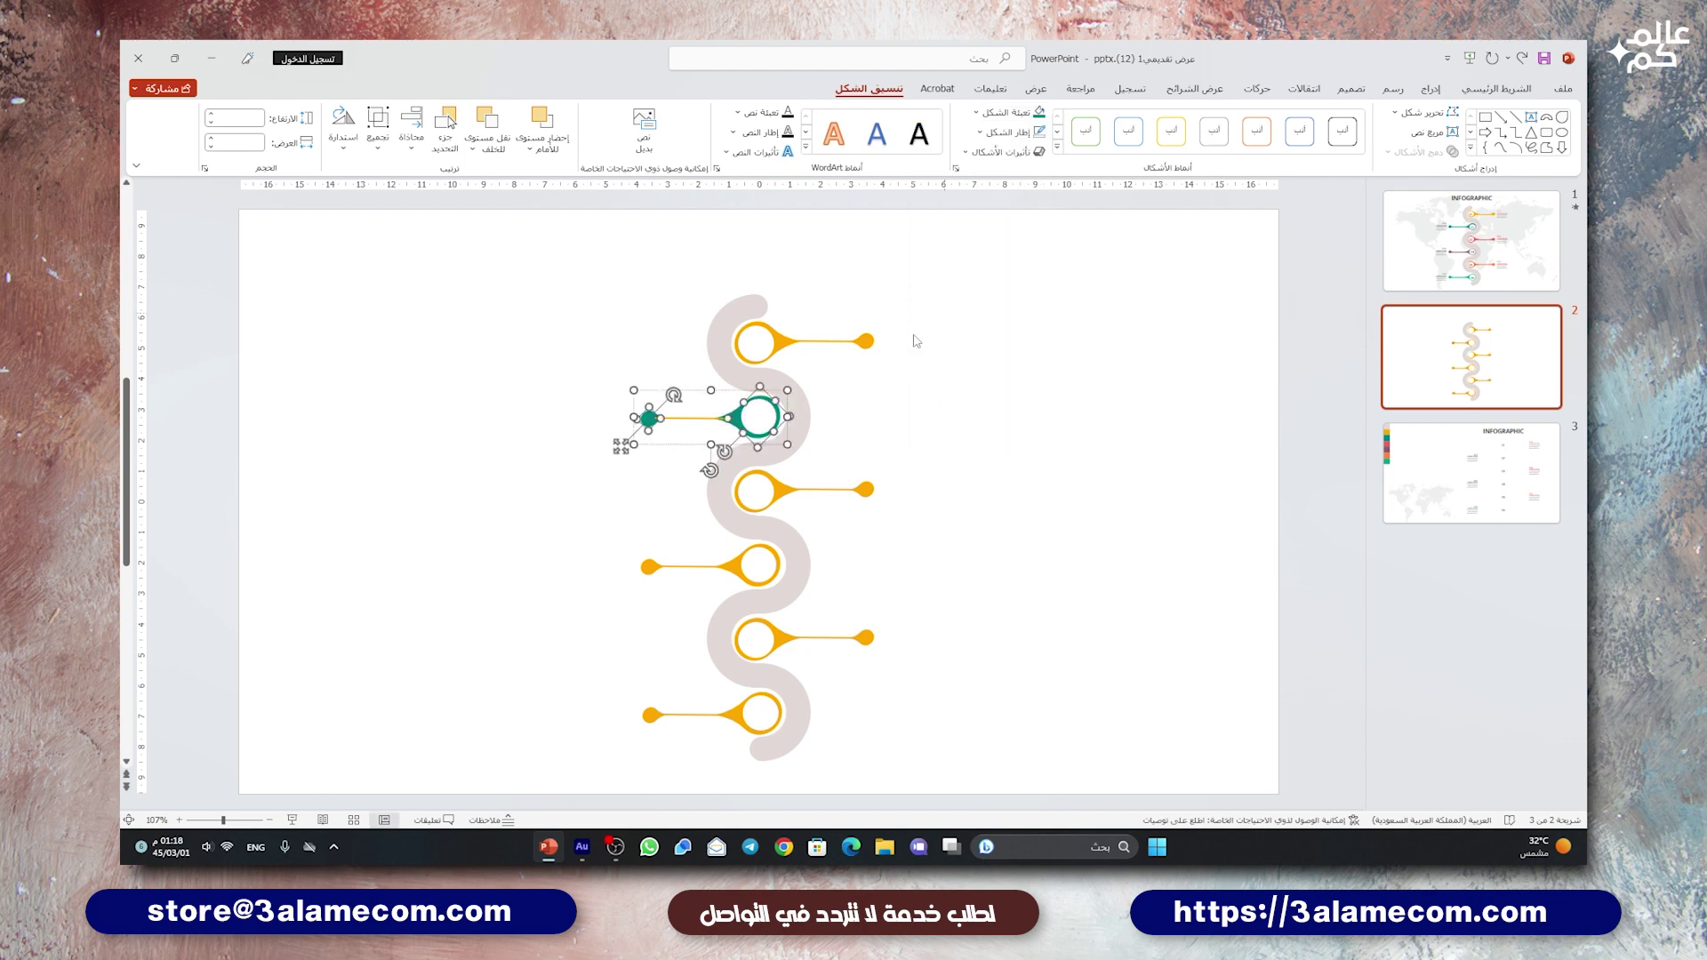
left_click(696, 422)
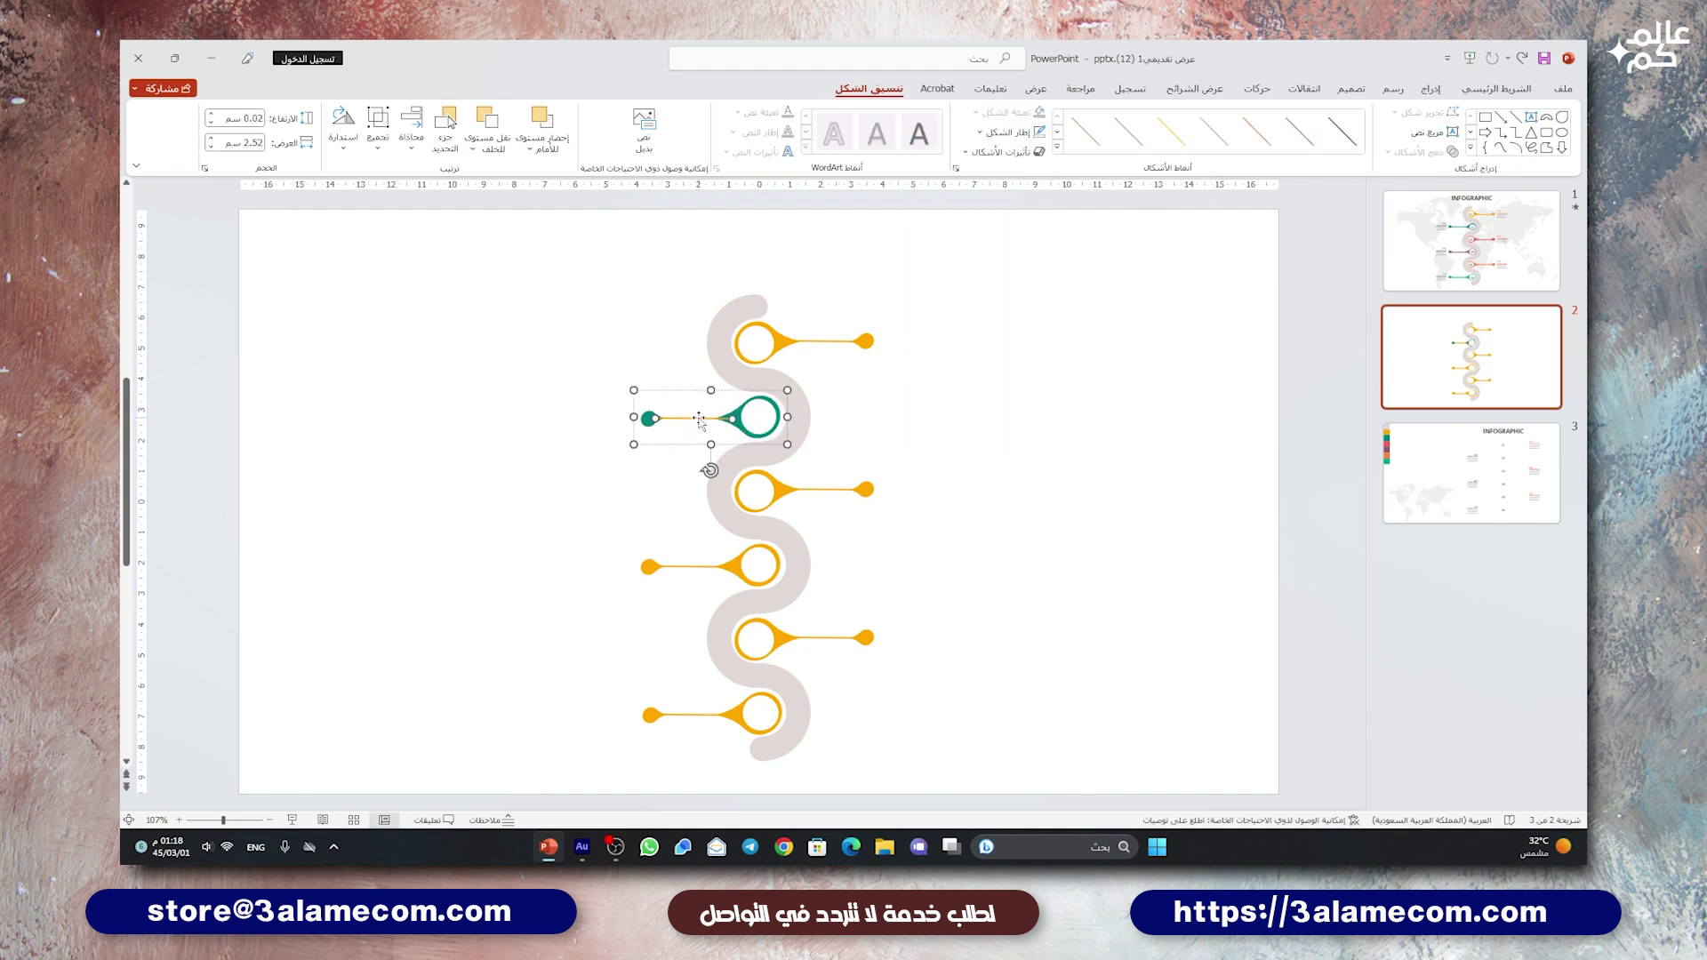
left_click(1002, 133)
left_click(1040, 326)
left_click(861, 463)
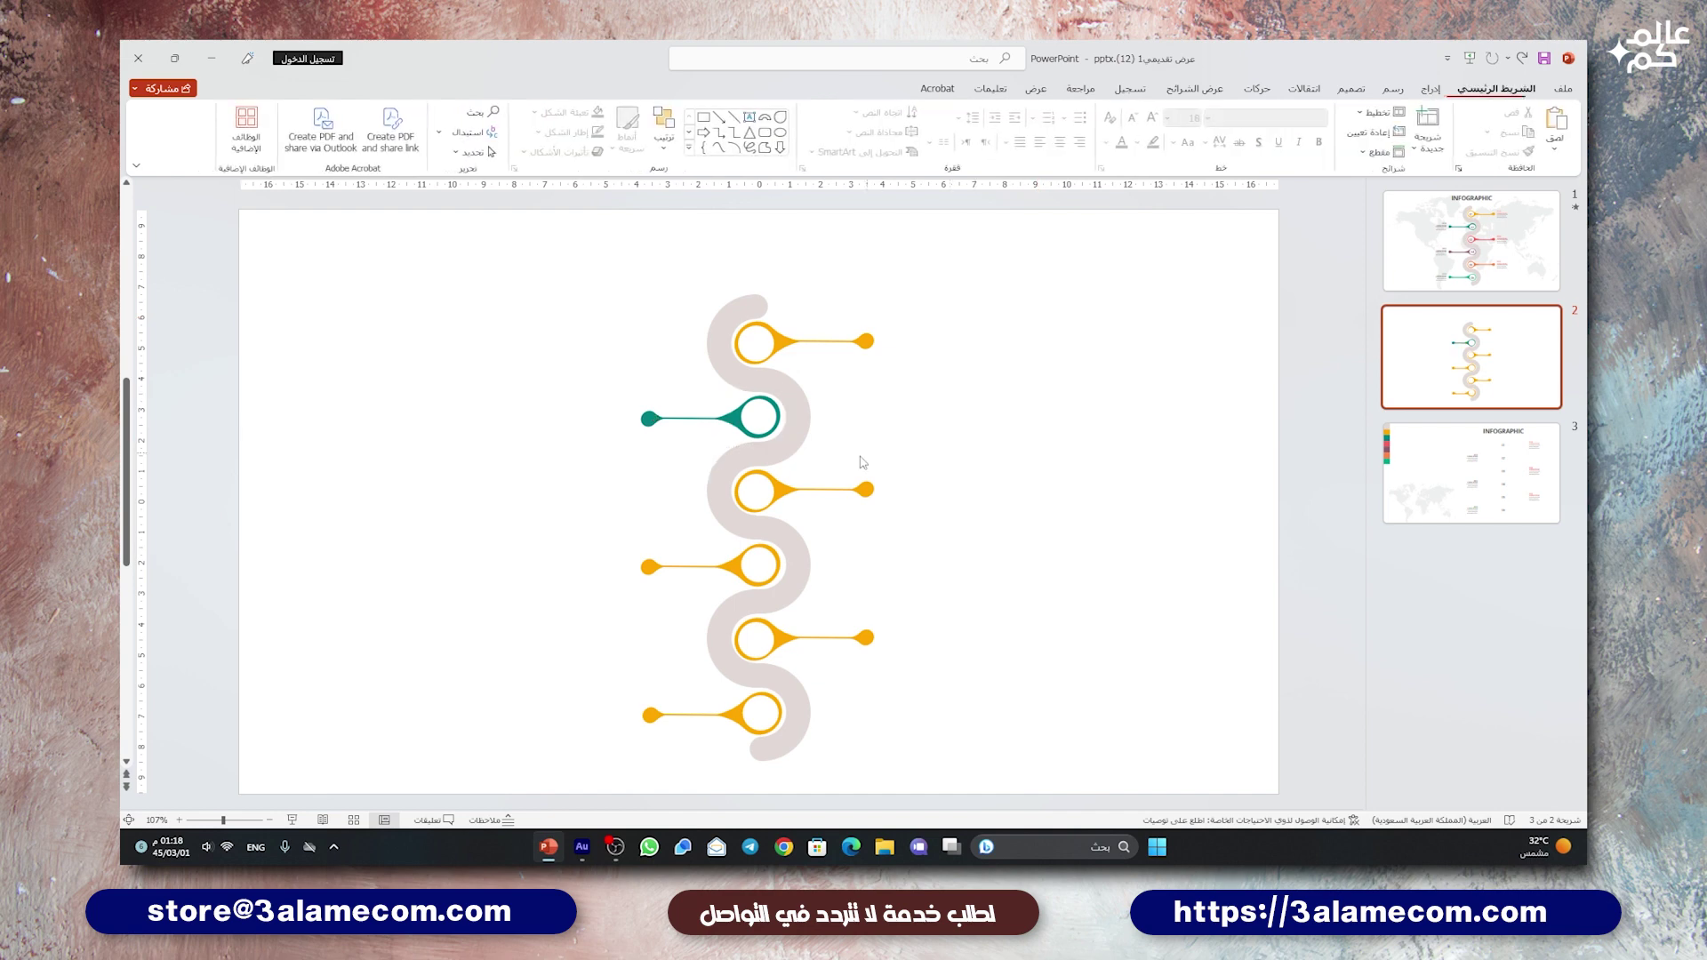
- Colour the third pin's fill and line red
left_click(778, 489)
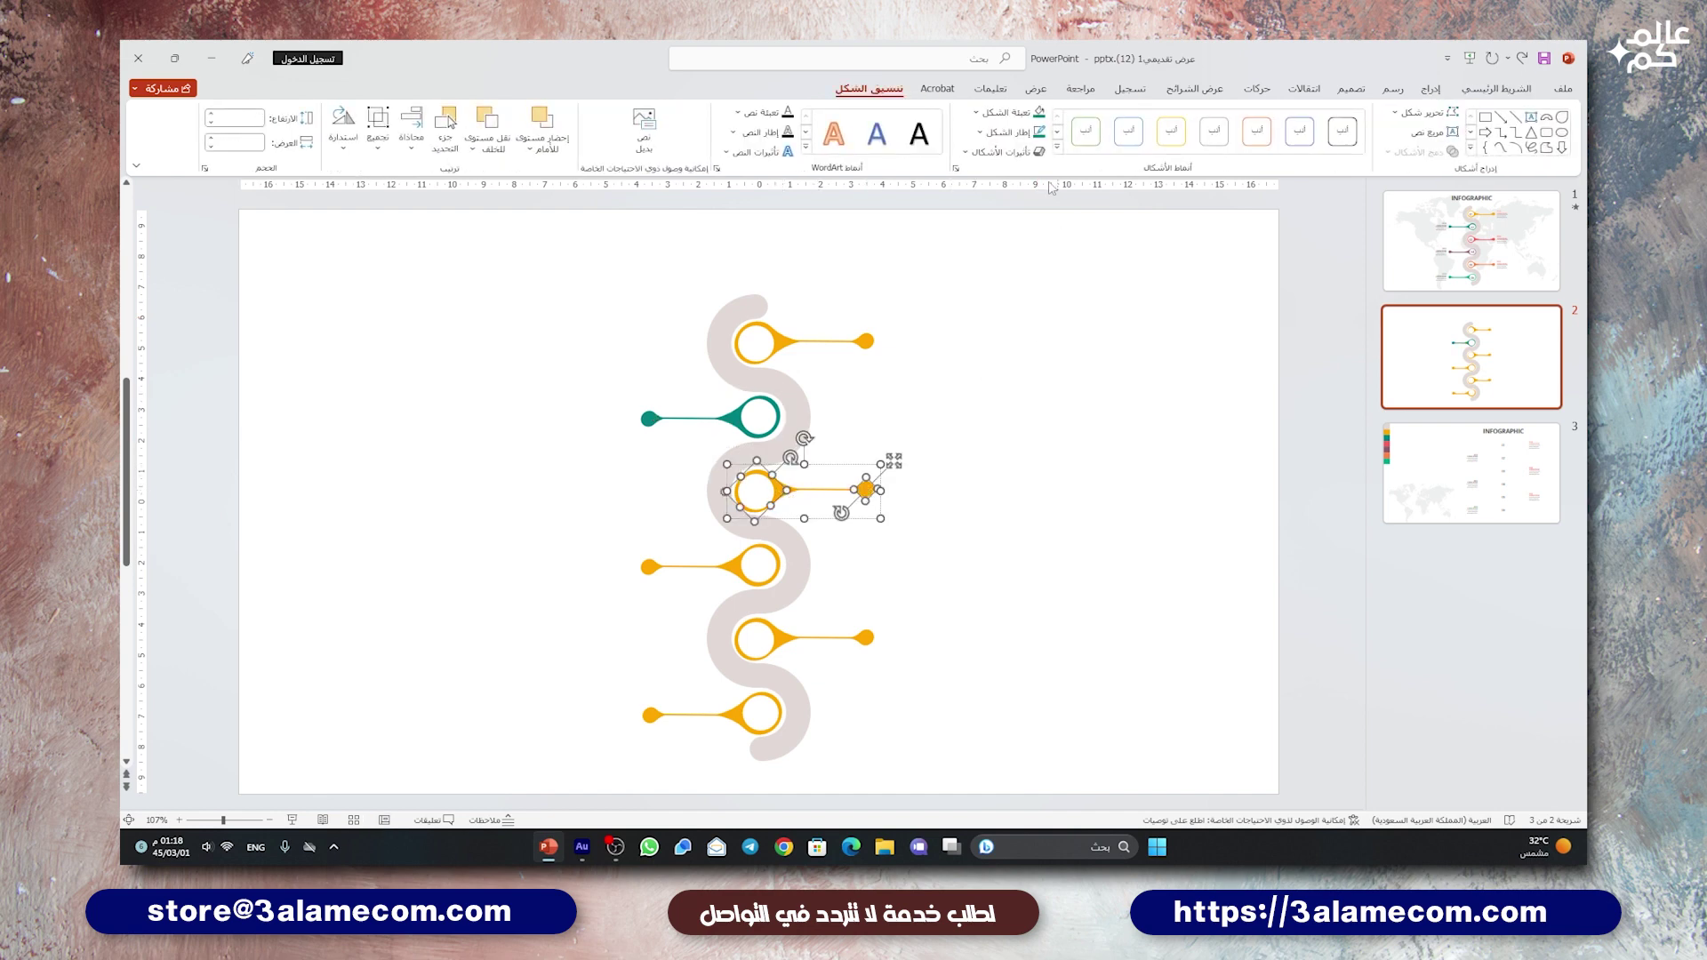
left_click(1004, 112)
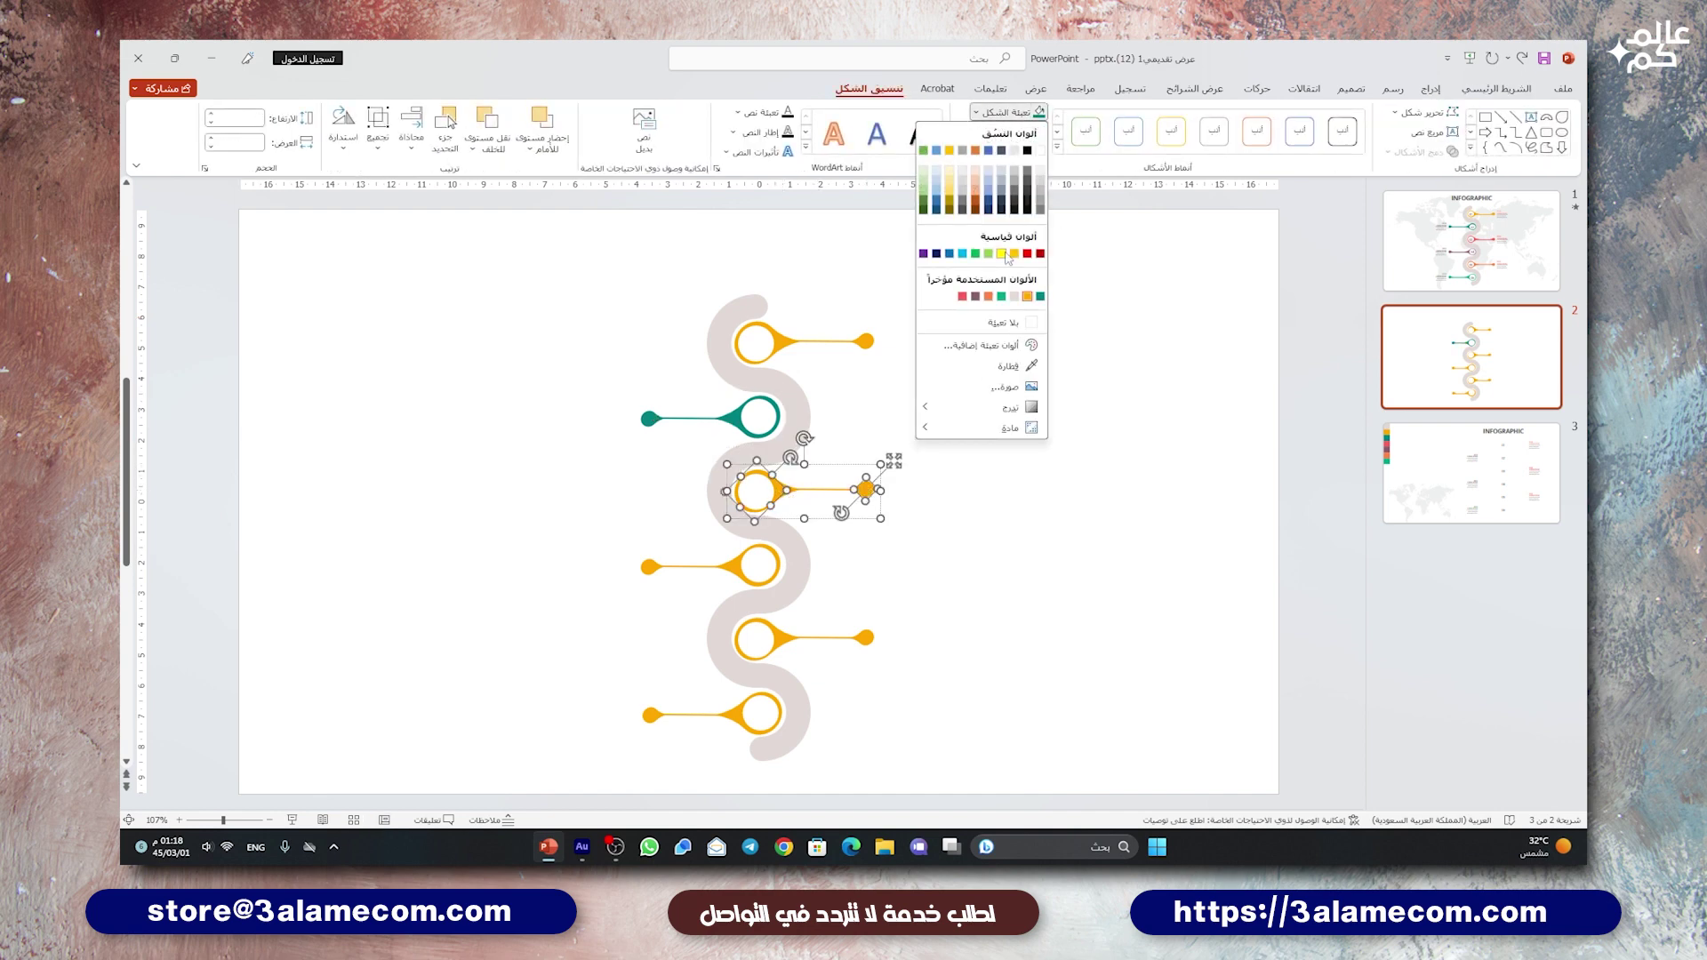
left_click(962, 297)
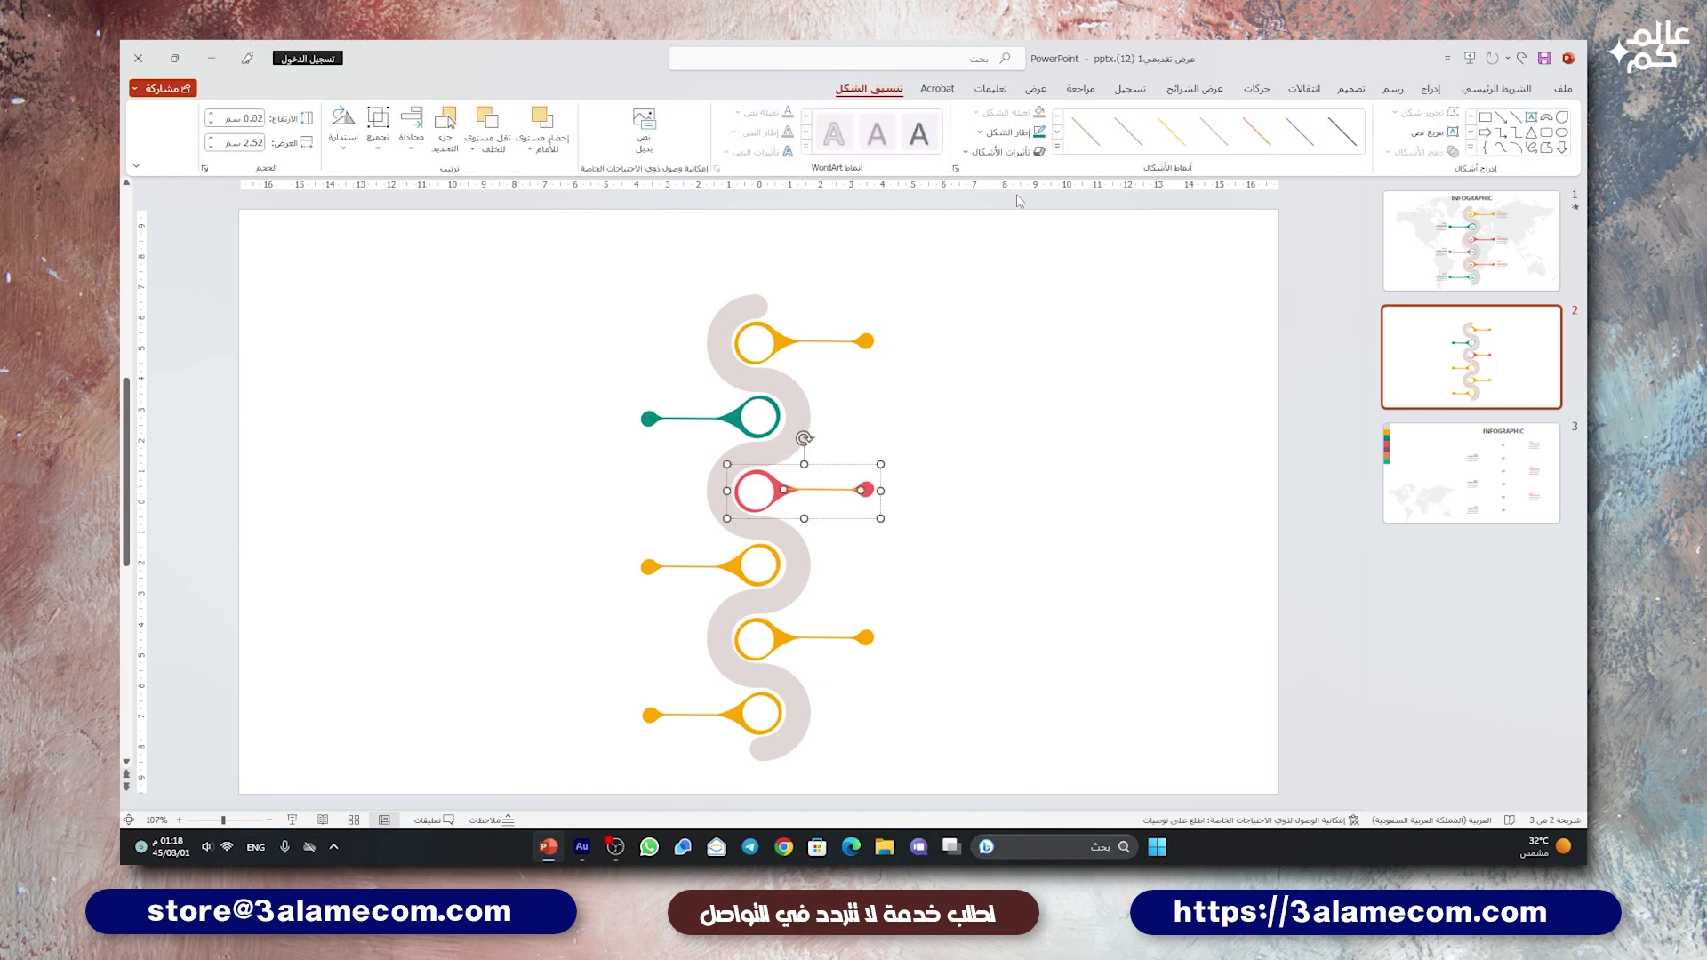
left_click(1011, 134)
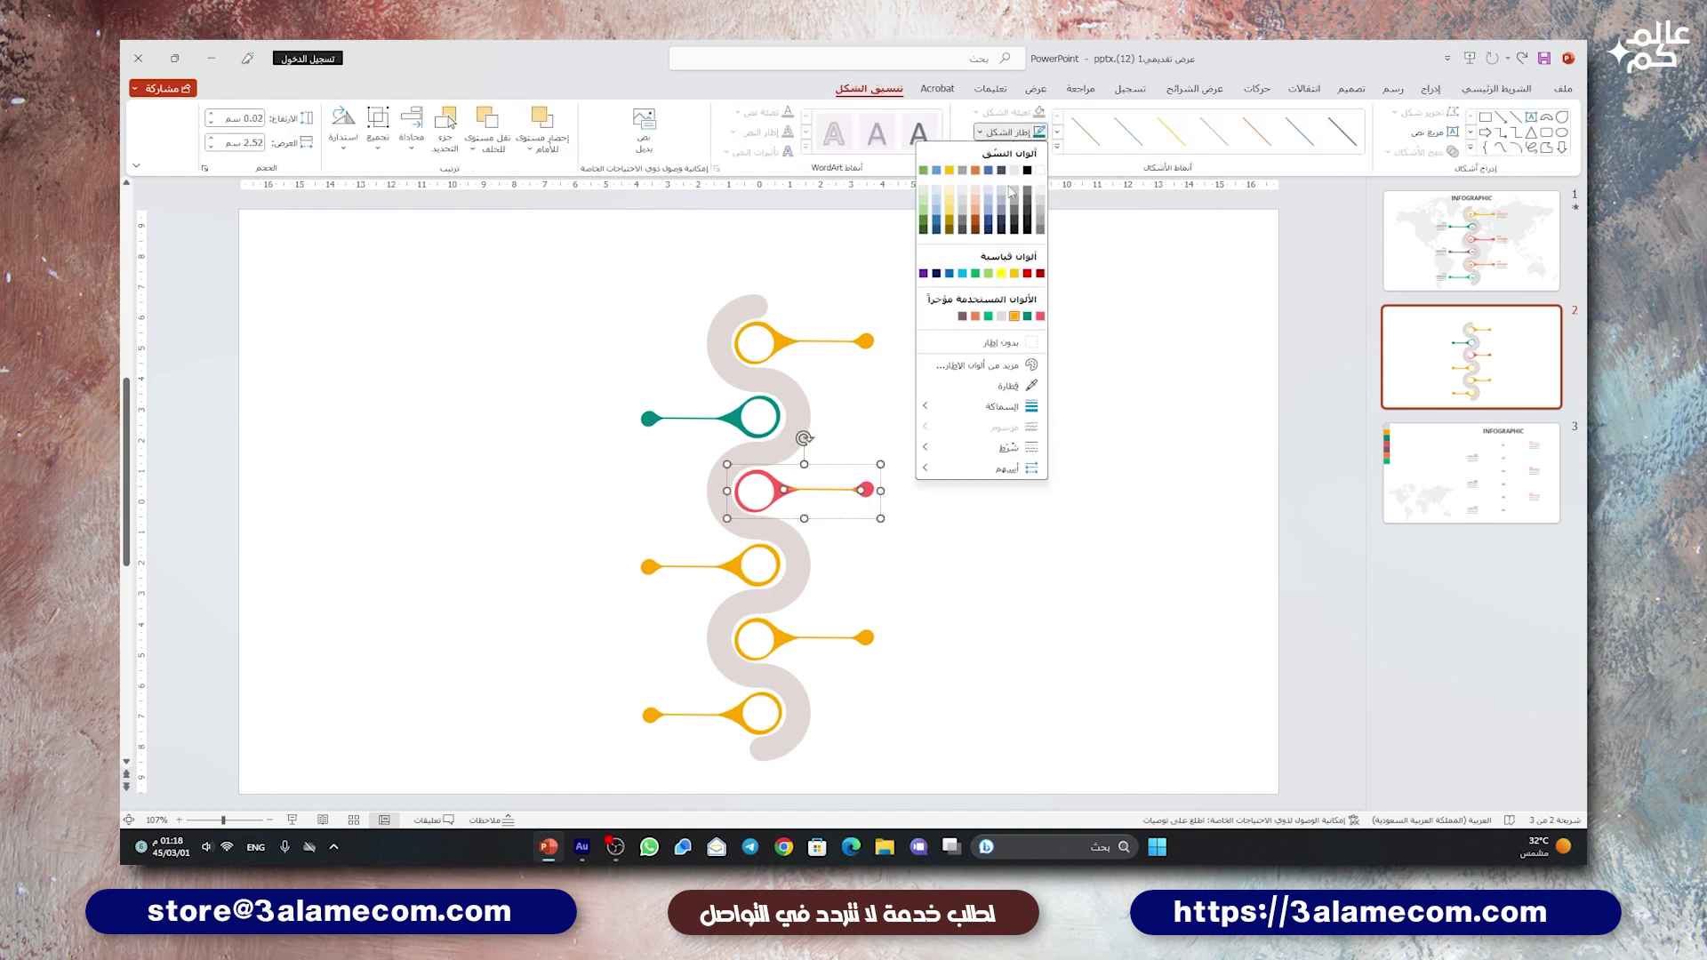
left_click(1040, 316)
left_click(969, 346)
- Colour the fourth pin's circle, end dot and connecting line purple
left_click(722, 569)
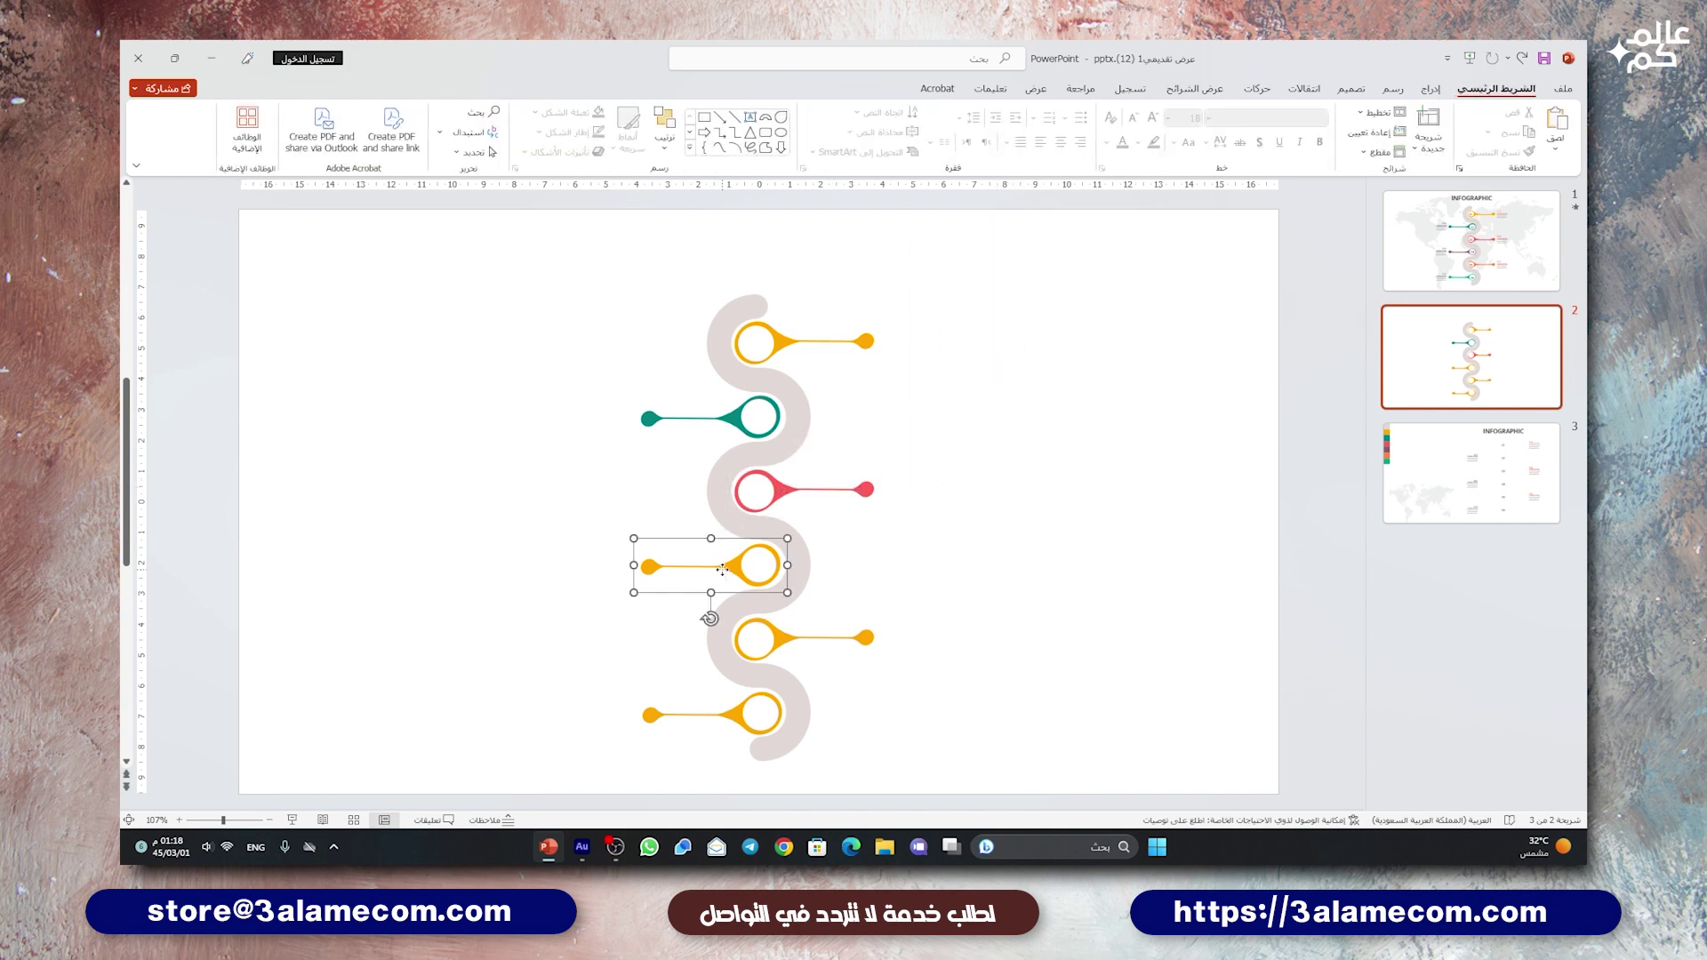
left_click(735, 578)
left_click(651, 568, "shift")
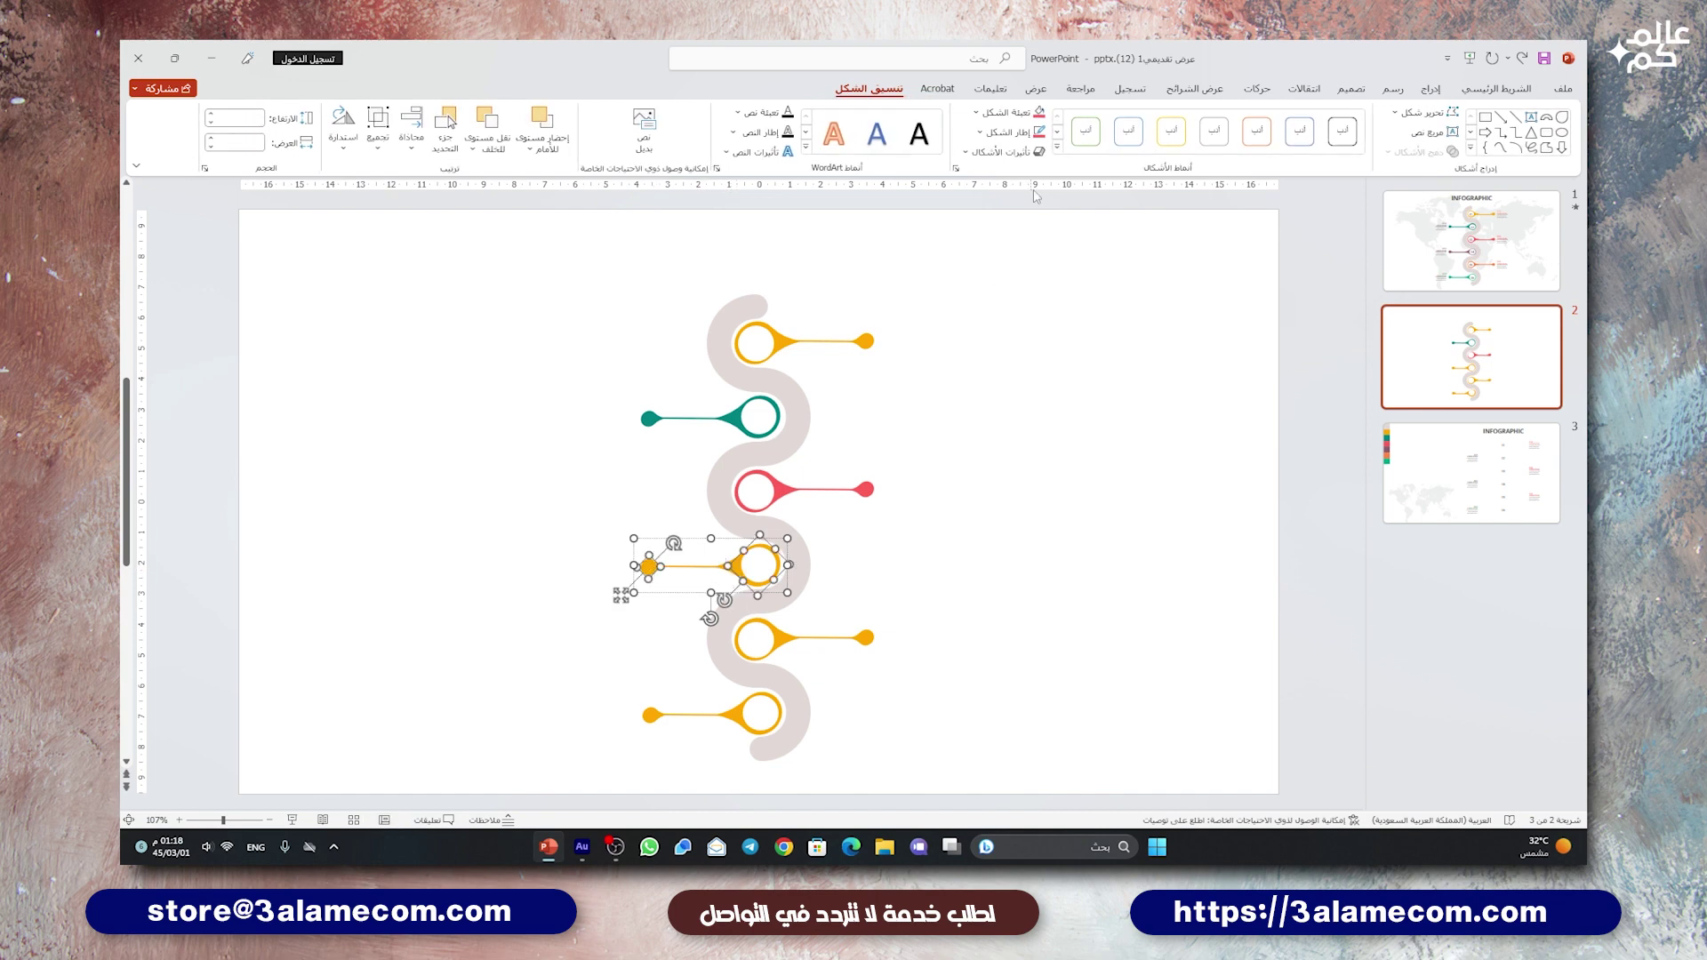
left_click(1020, 129)
left_click(970, 296)
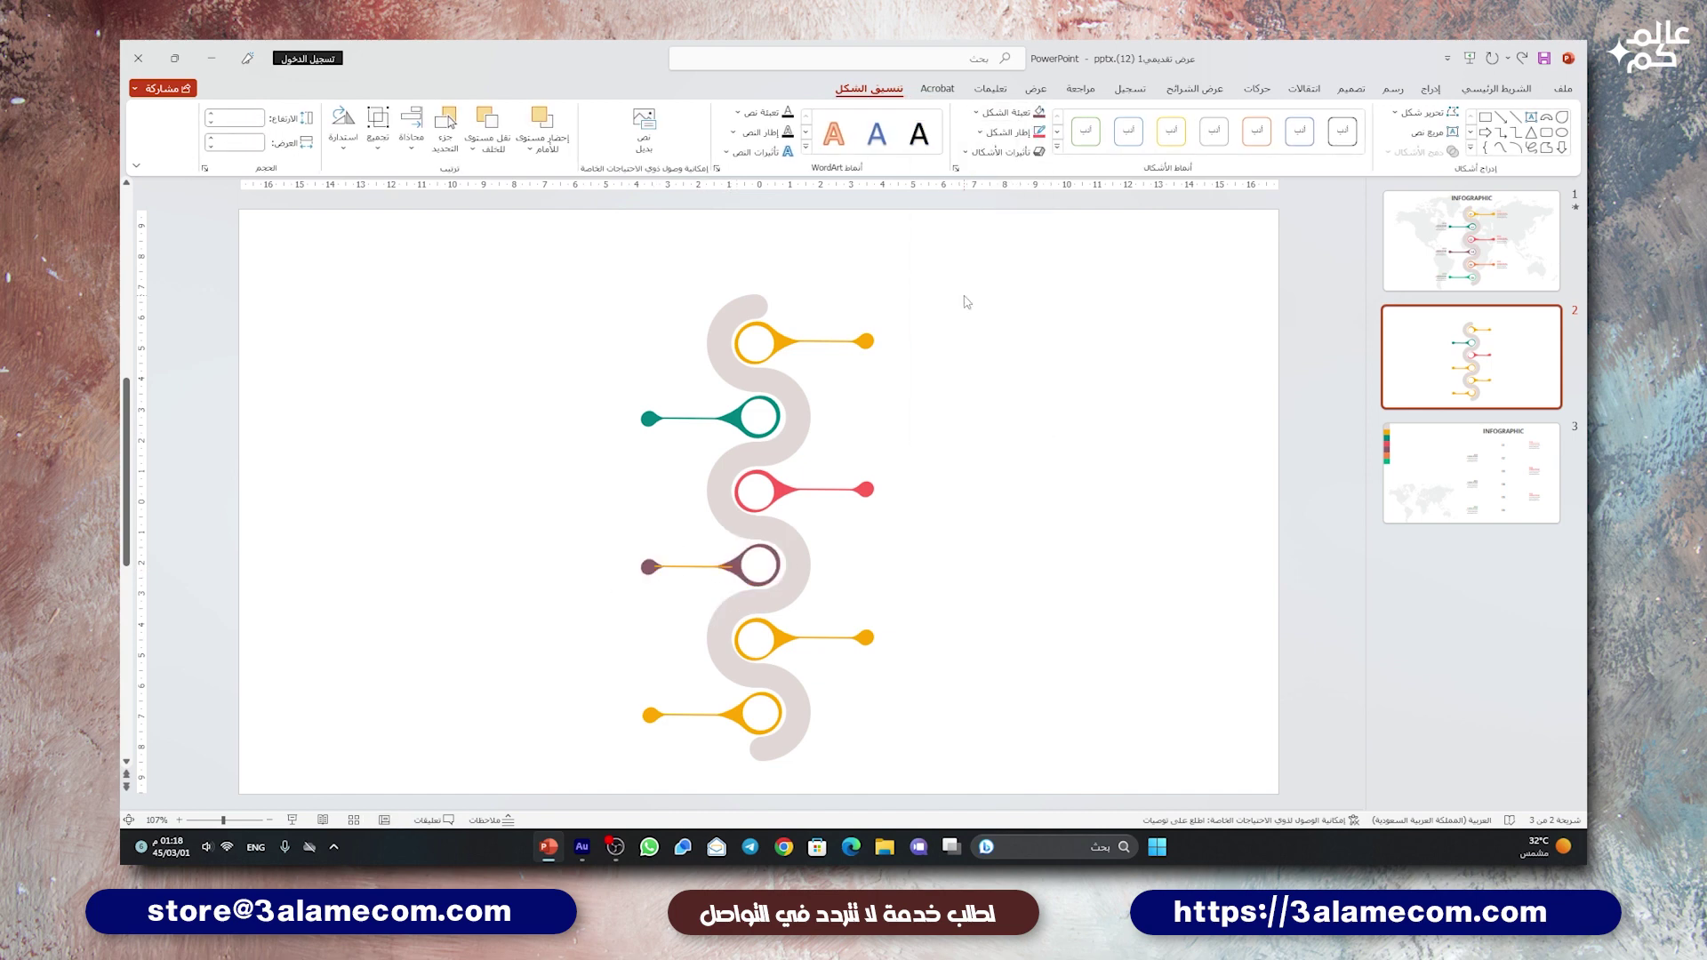
left_click(714, 590)
left_click(707, 566)
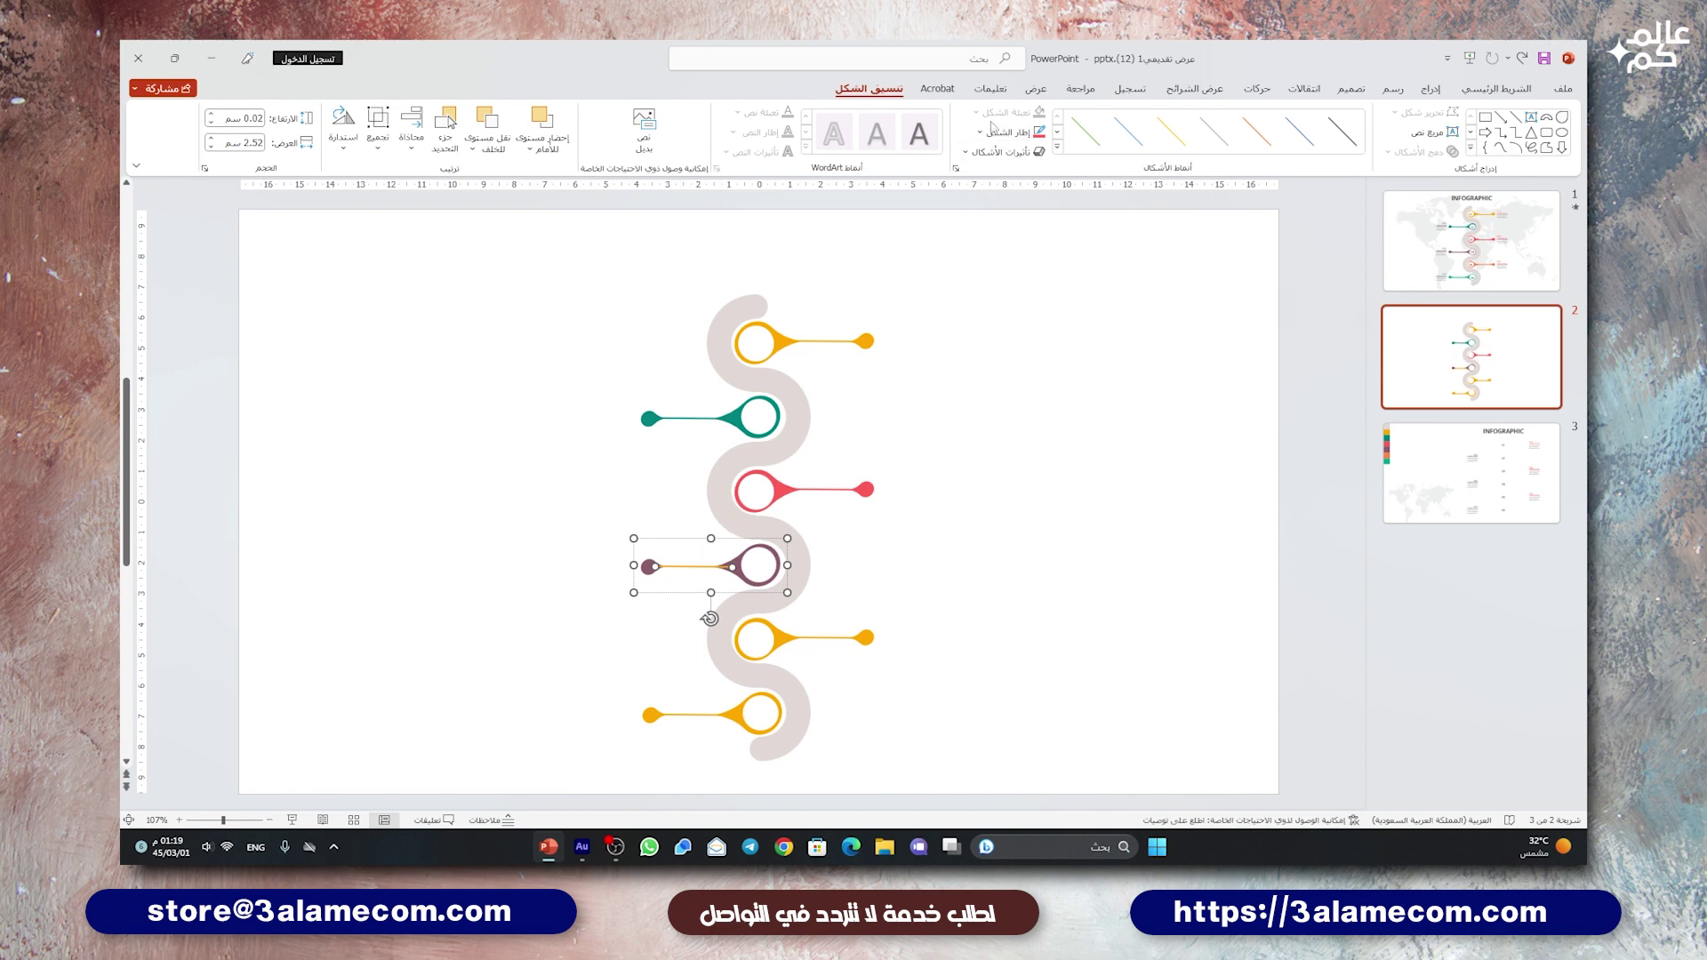
left_click(992, 127)
left_click(1039, 322)
left_click(992, 446)
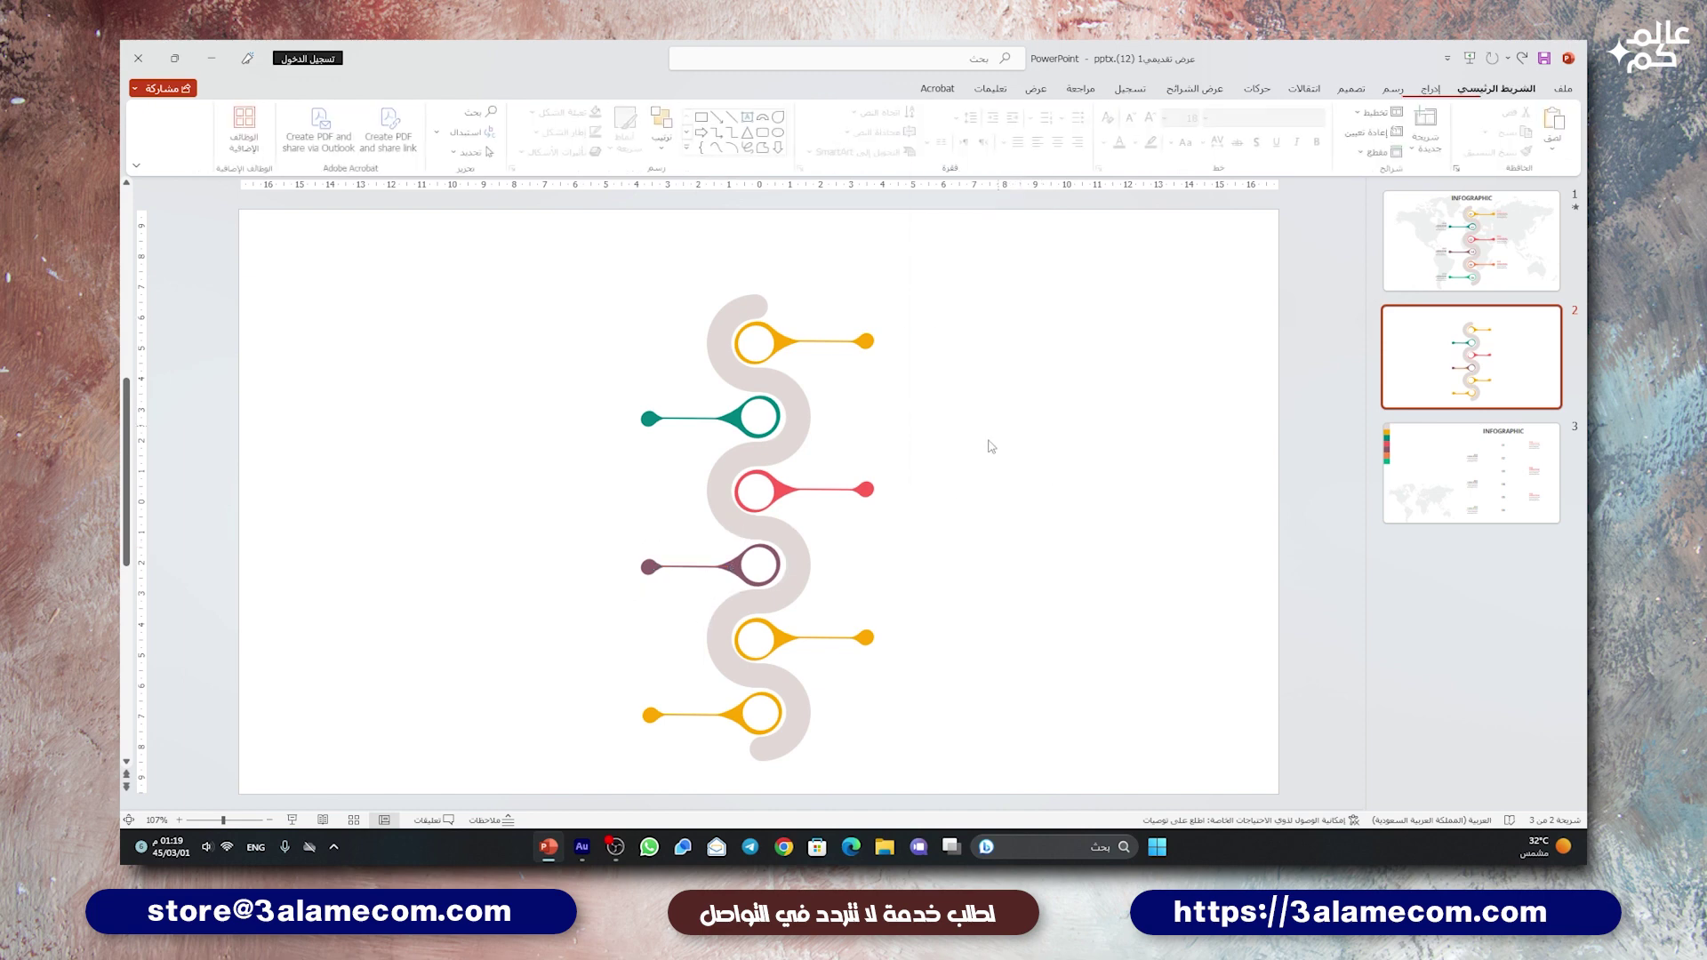
- Colour the fifth pin and its connector line orange
left_click(798, 645)
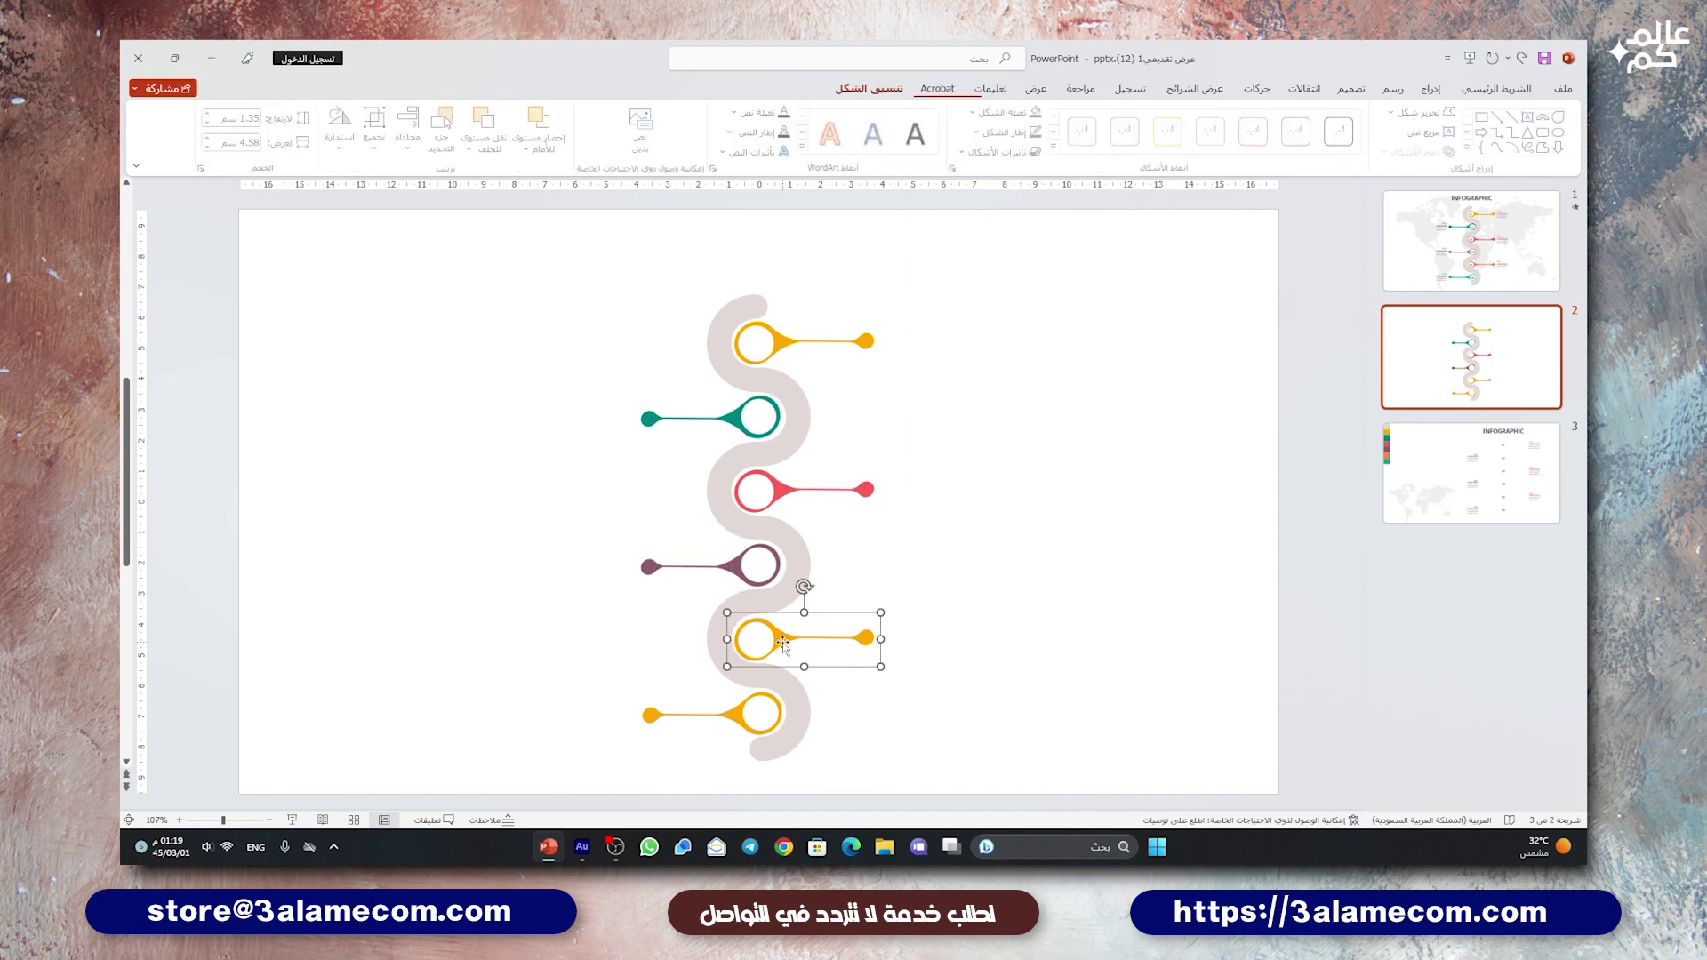
left_click(861, 644)
left_click(1007, 134)
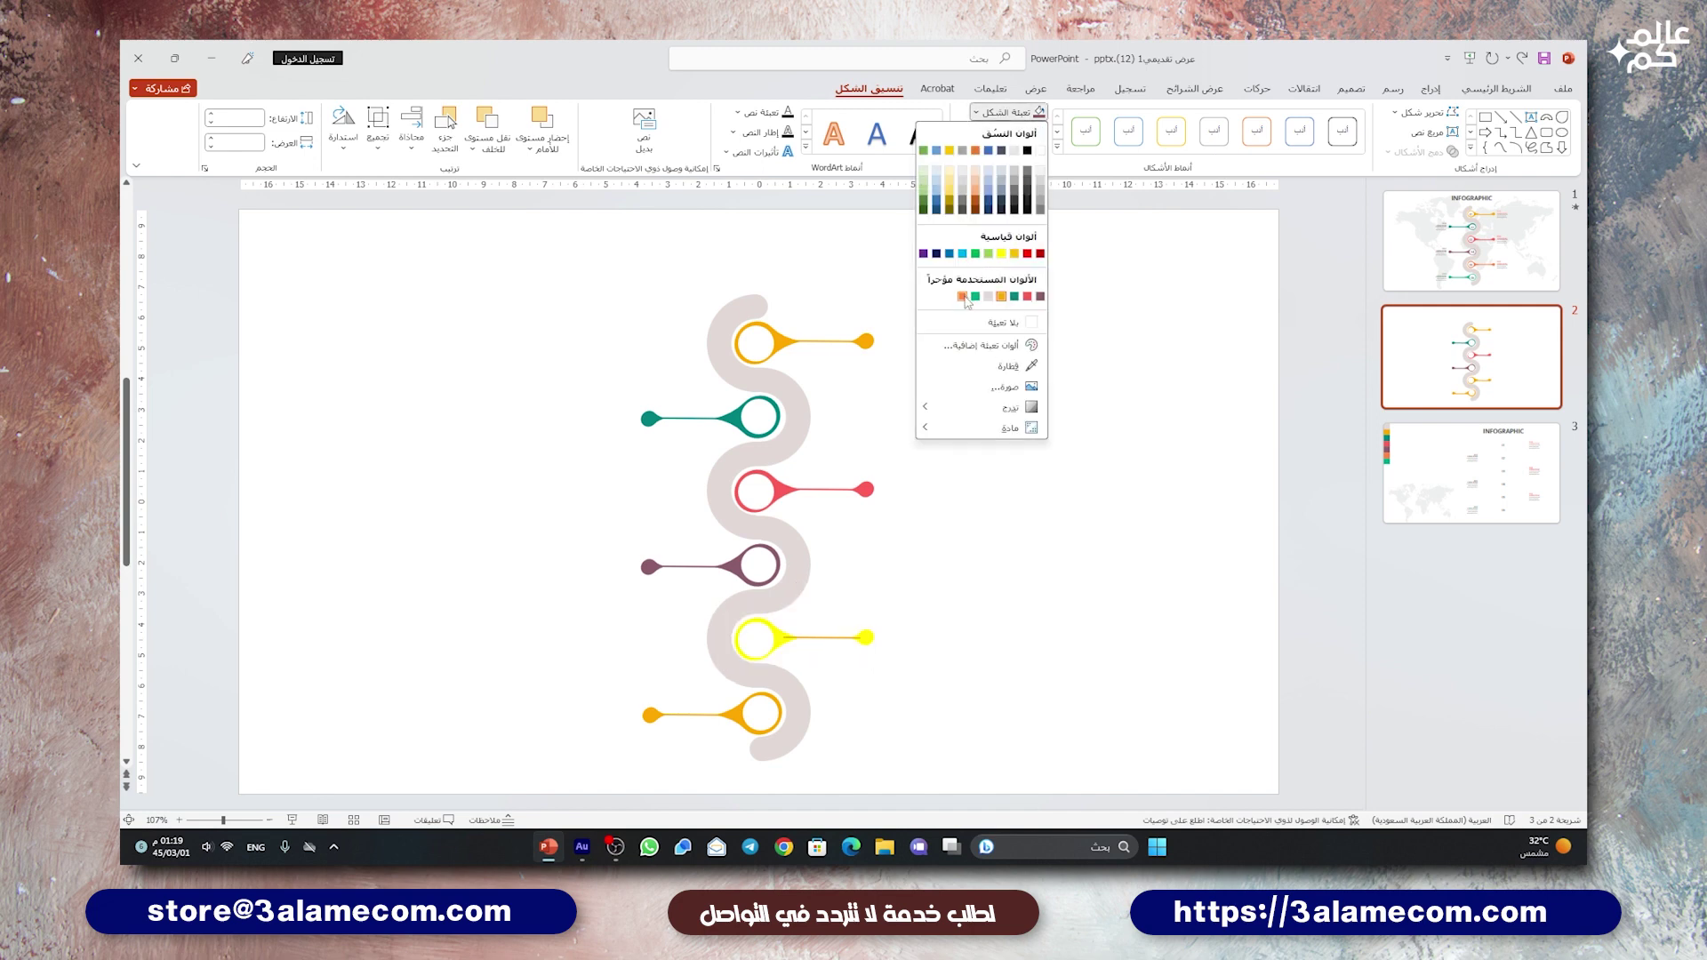
left_click(991, 274)
left_click(859, 617)
left_click(836, 638)
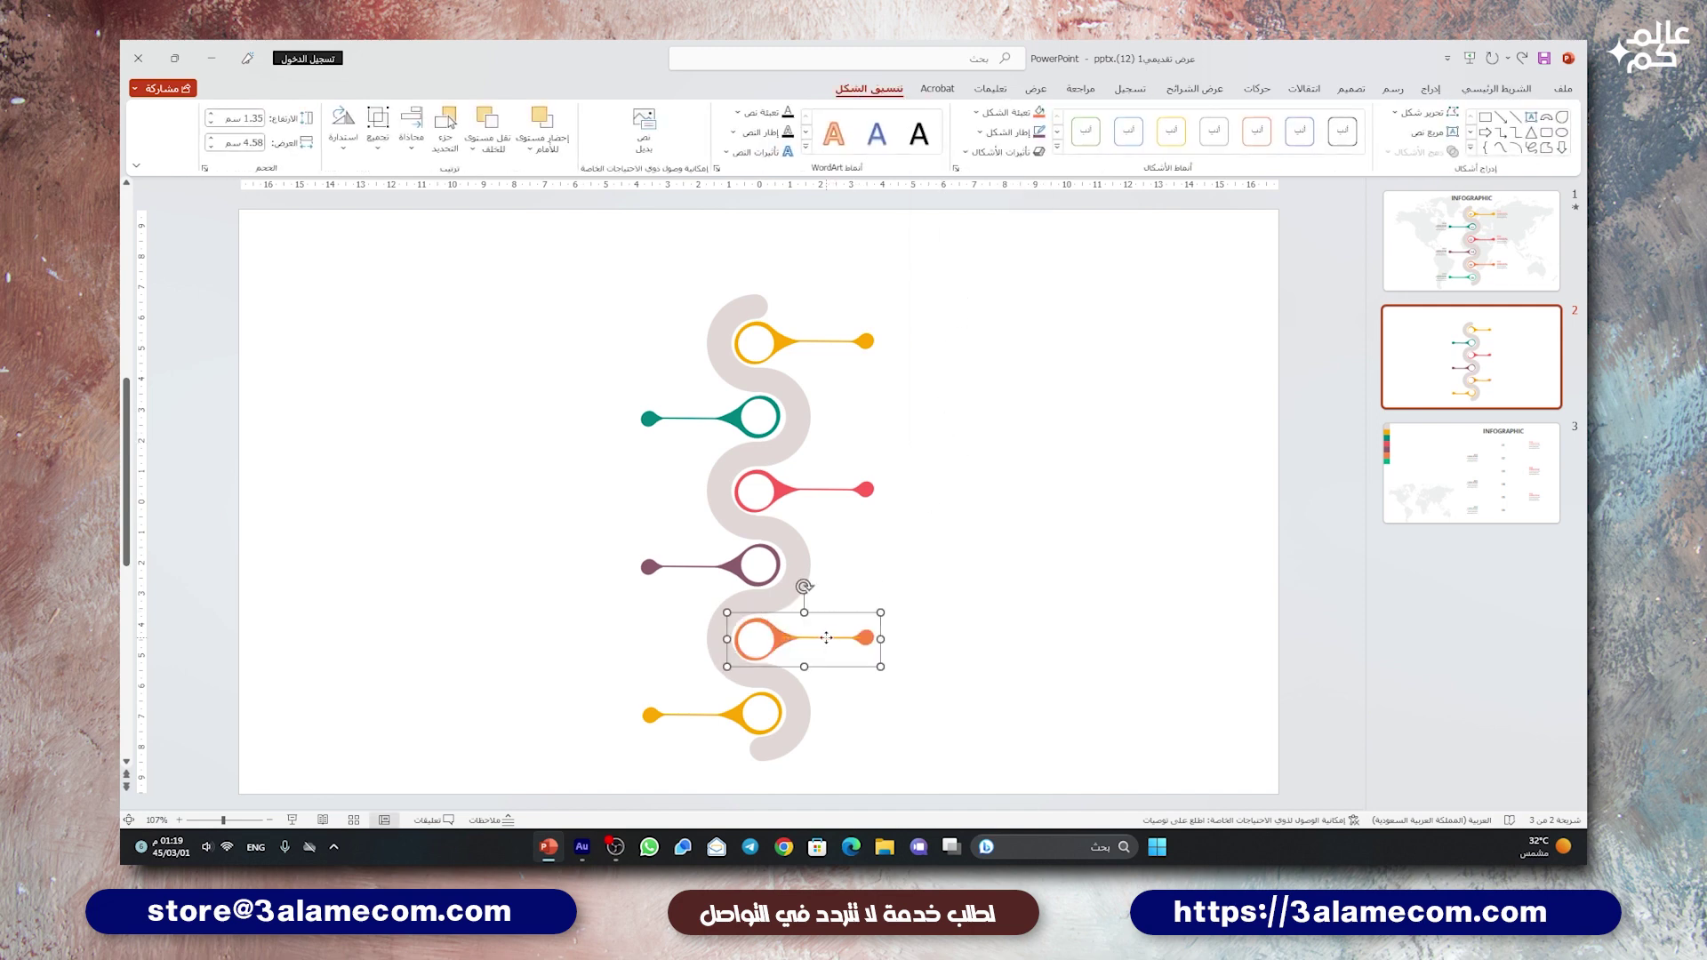
left_click(1009, 131)
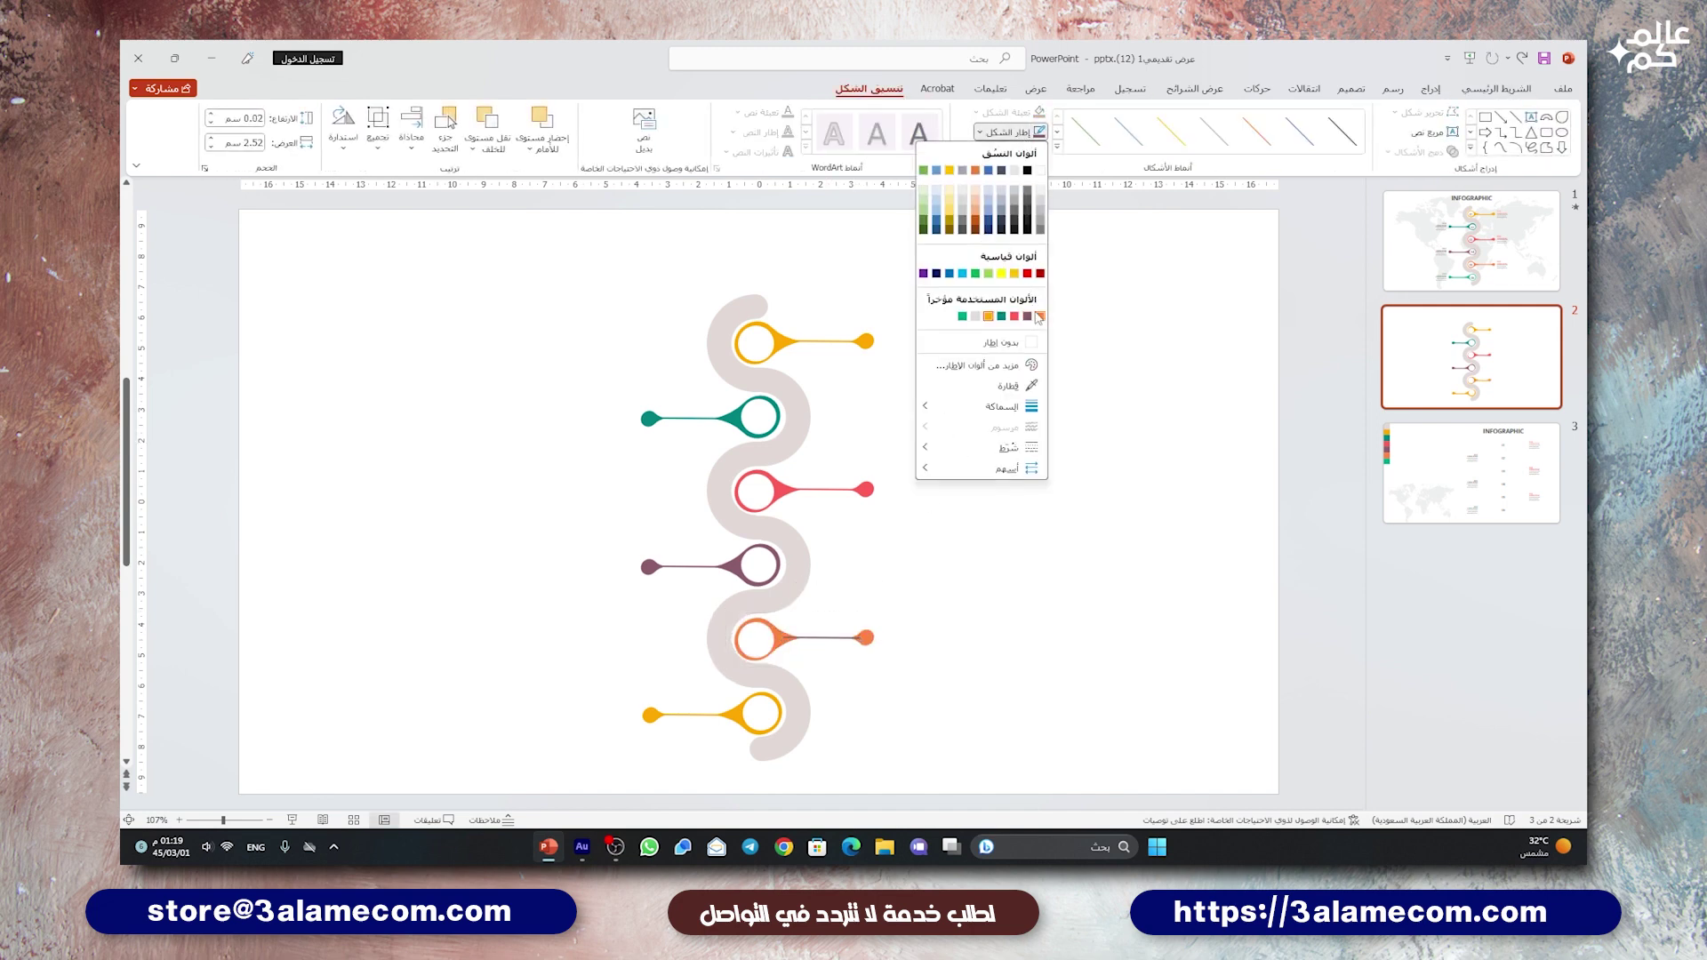
left_click(1038, 317)
left_click(769, 613)
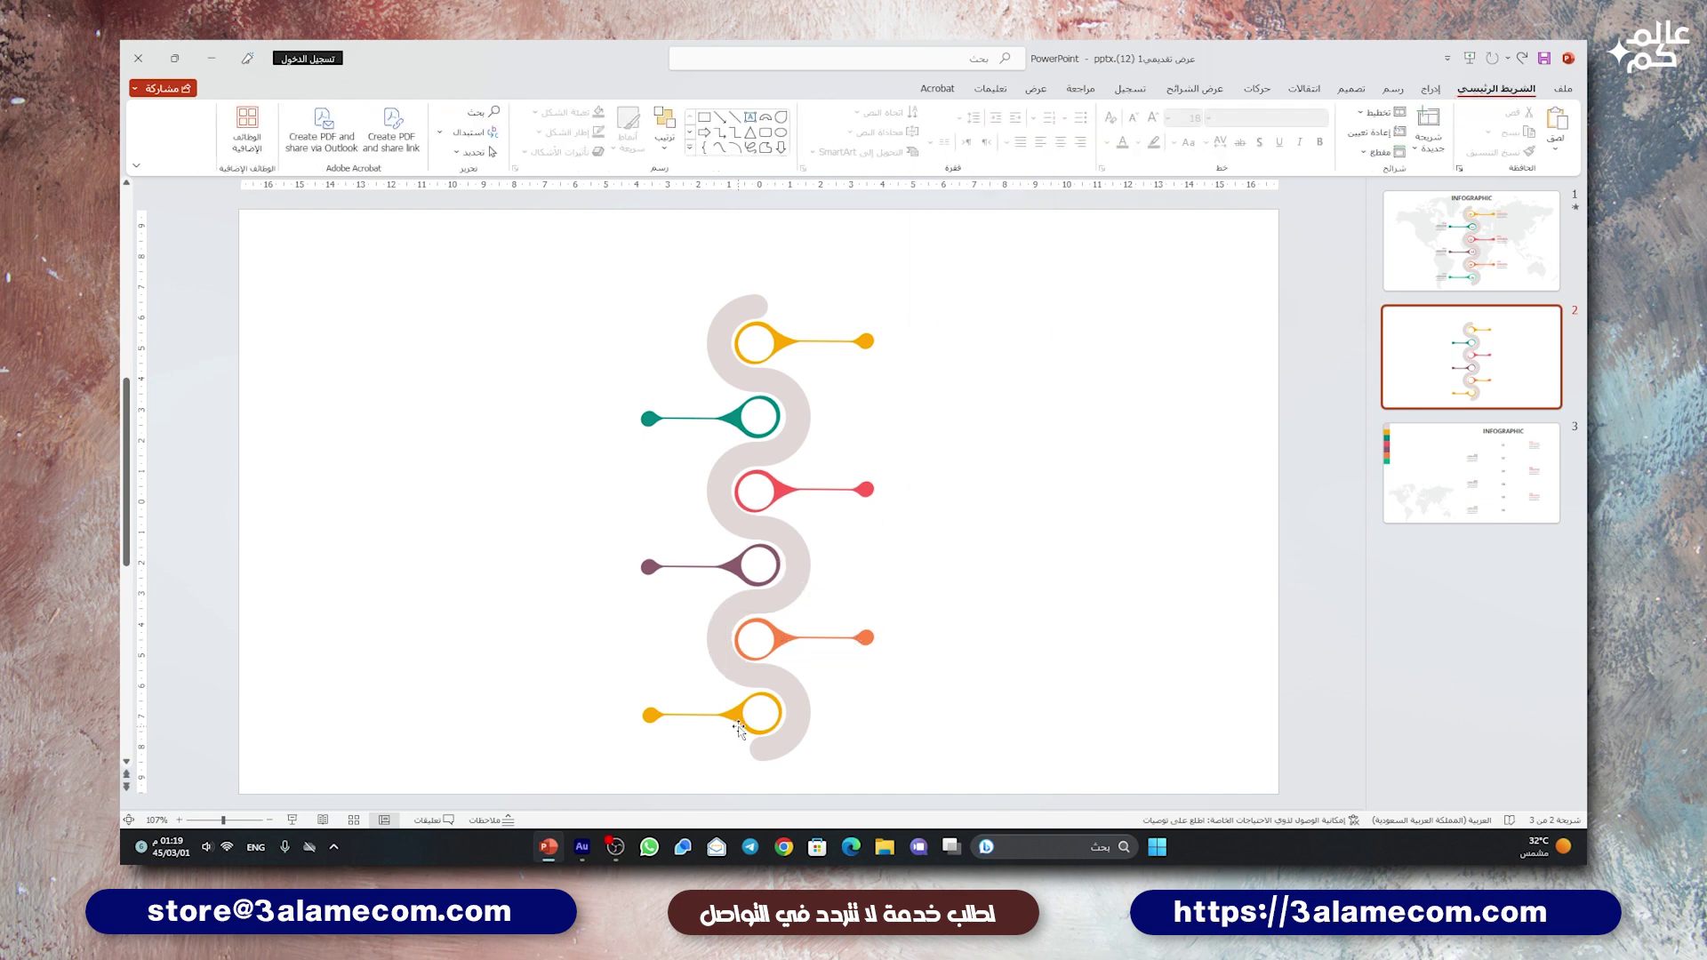
- Change the bottom pin's circle, end dot and line from yellow to green
left_click(738, 729)
left_click(650, 716, "shift")
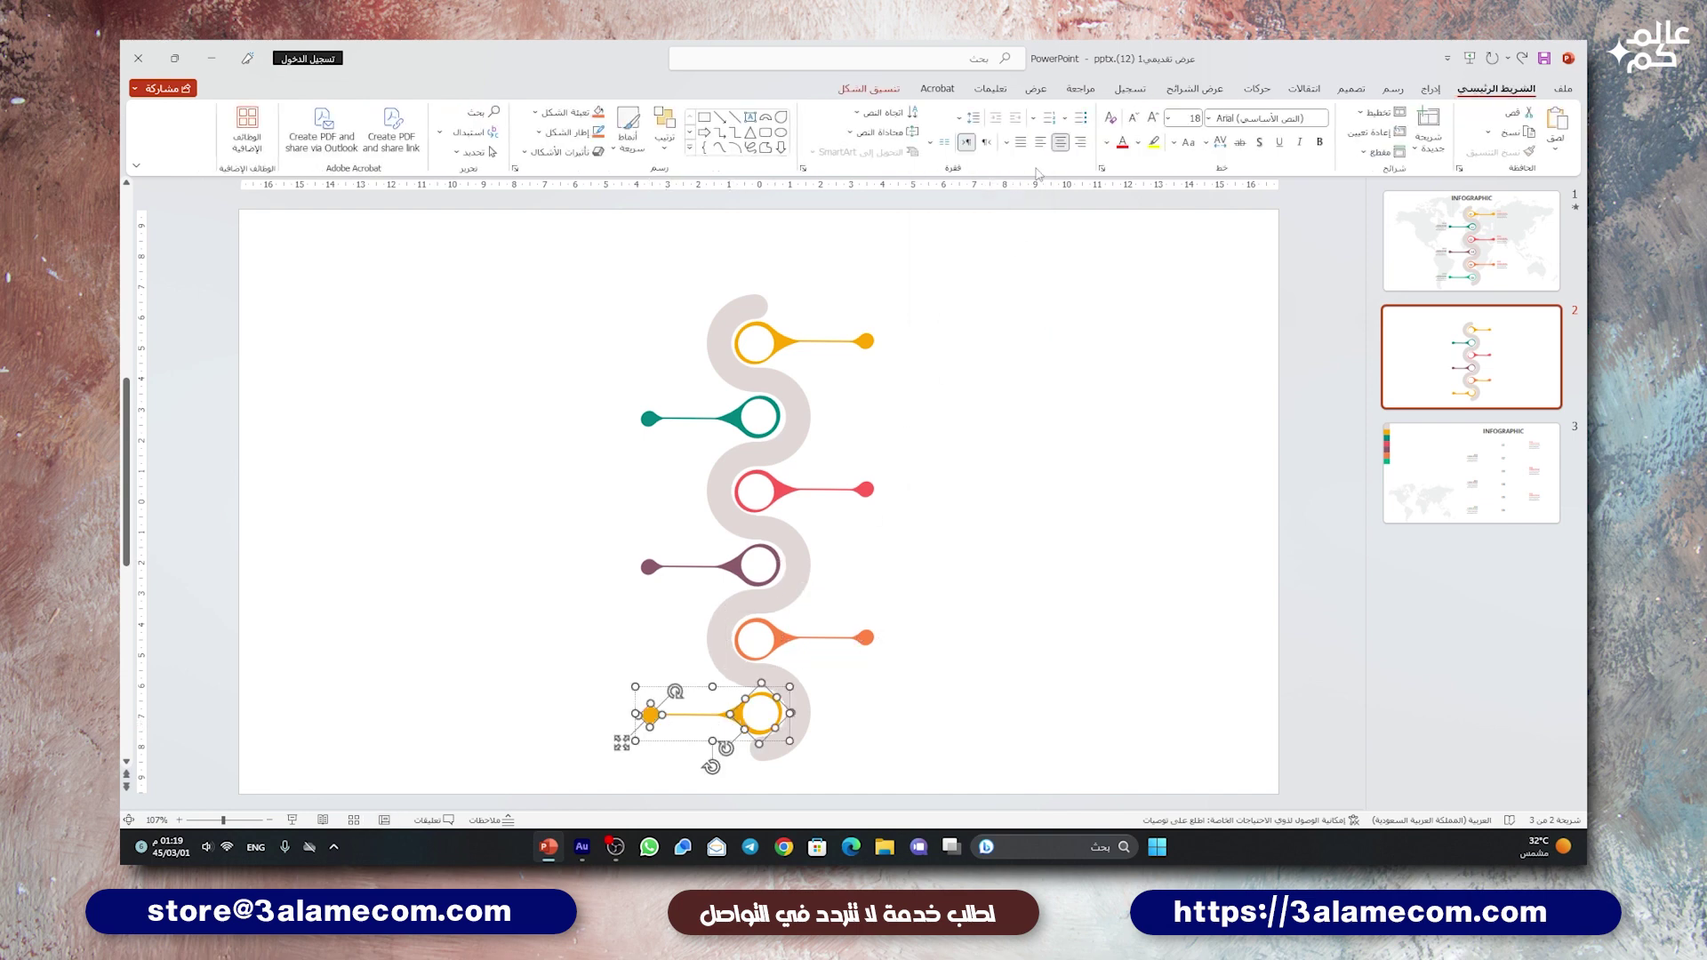
left_click(869, 90)
left_click(1009, 112)
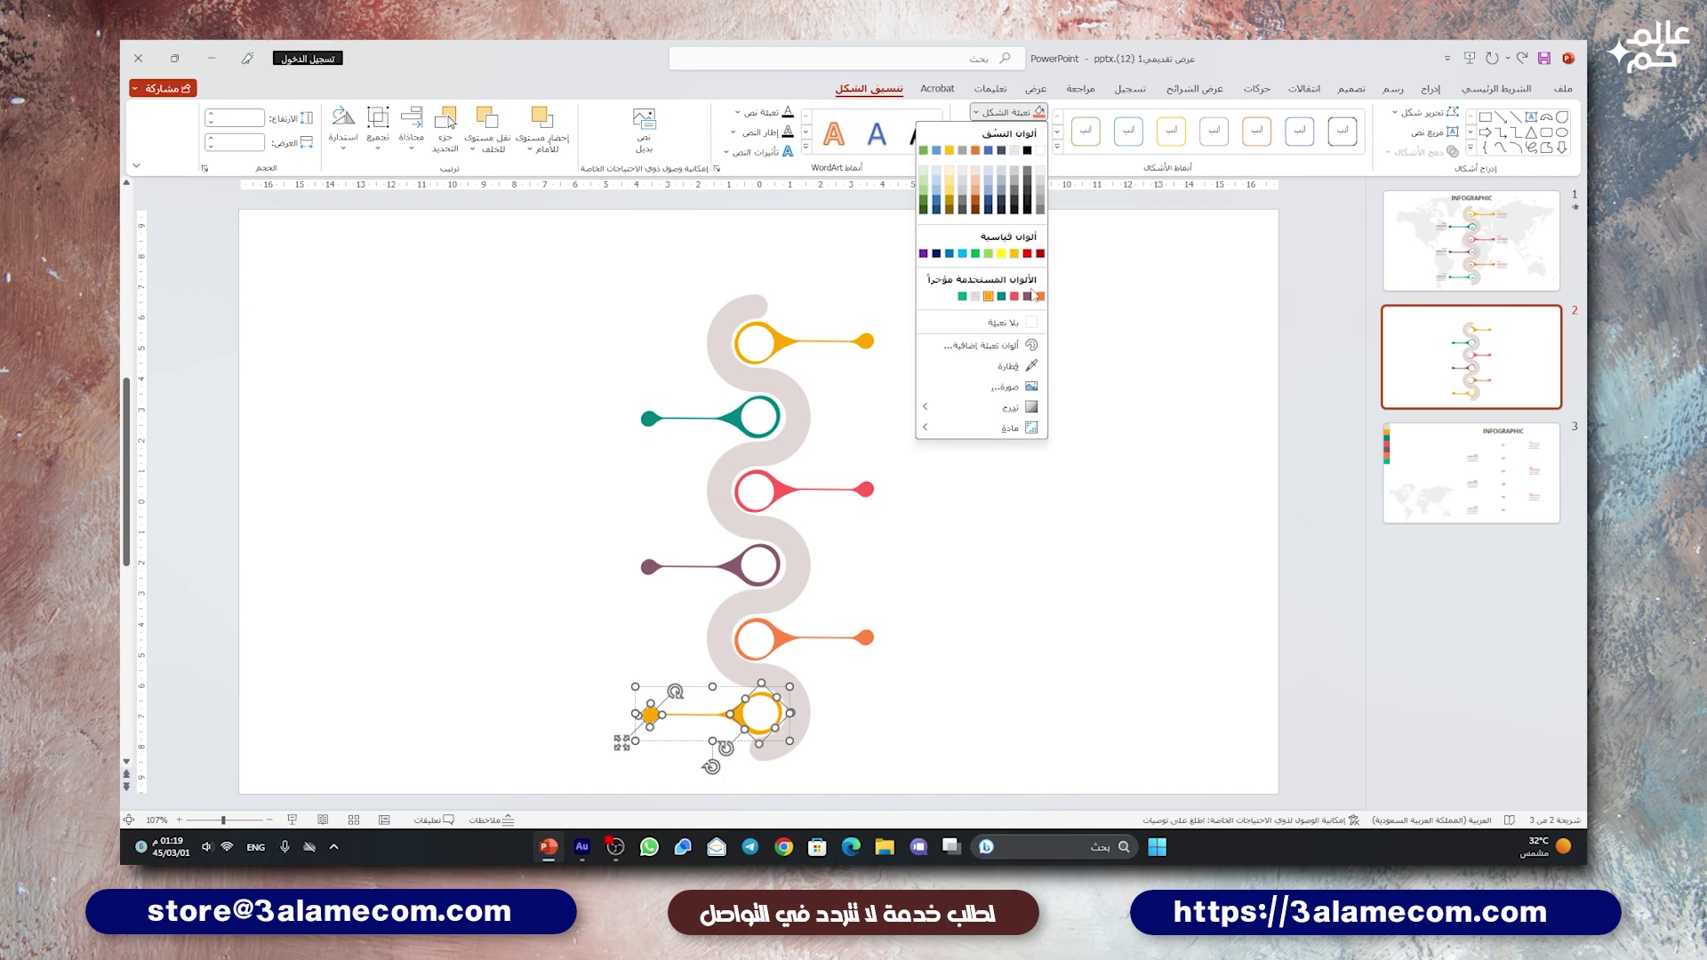
left_click(964, 299)
left_click(969, 422)
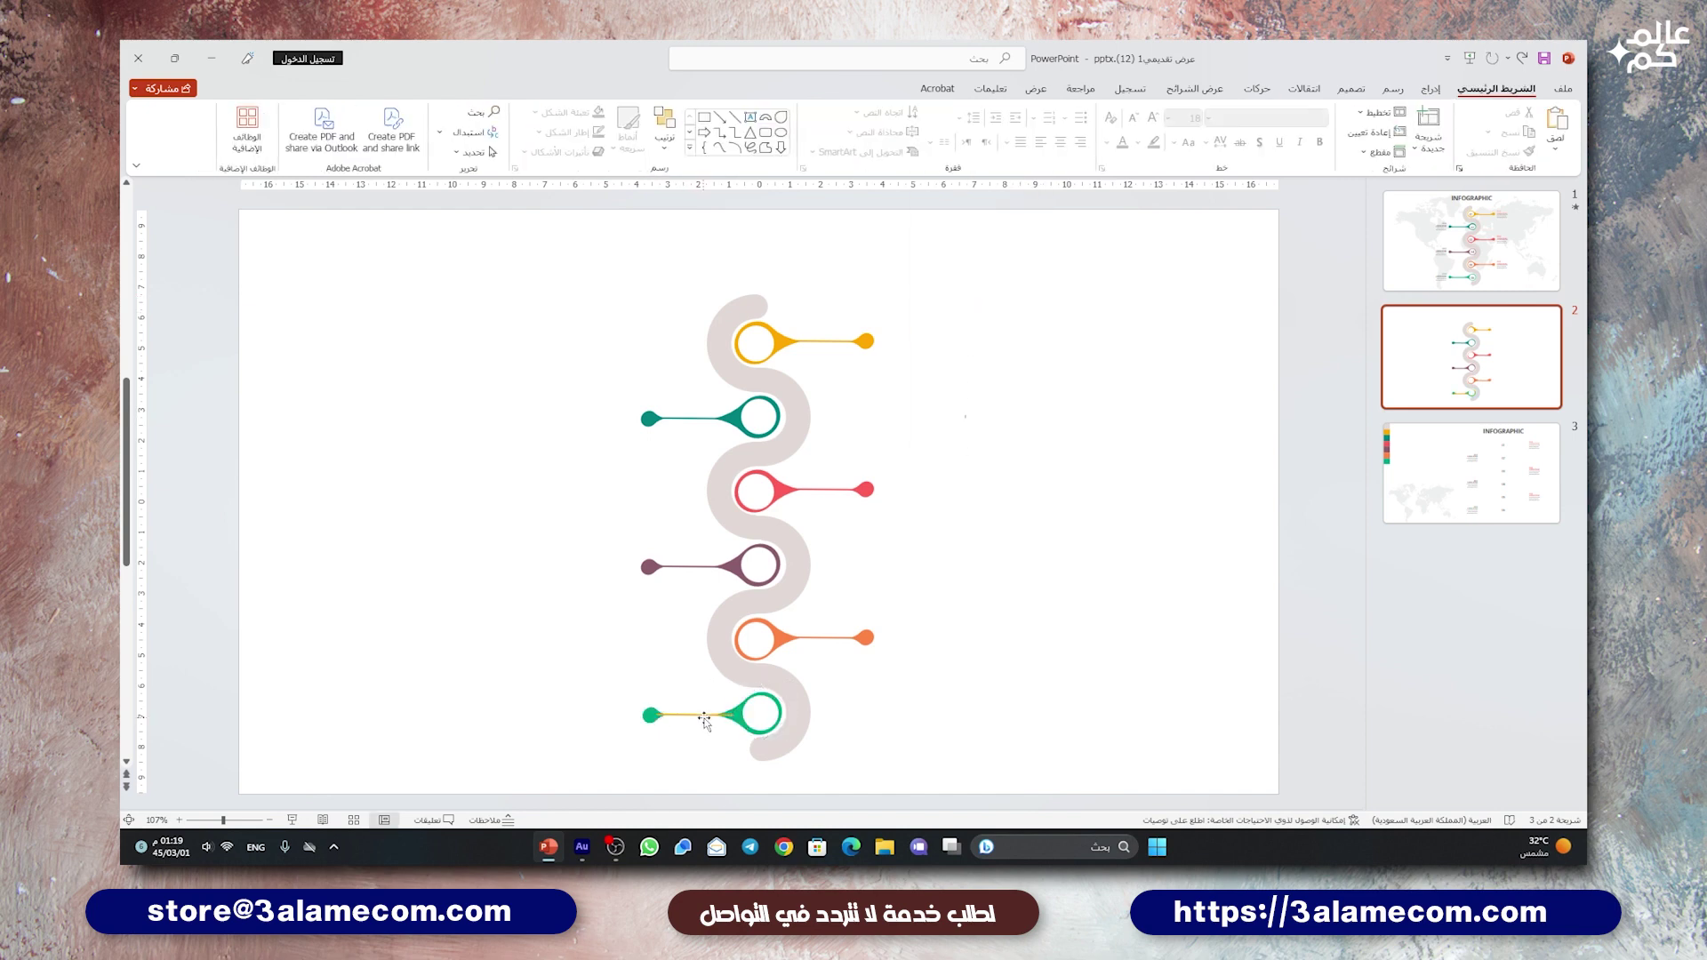
left_click(704, 717)
left_click(1009, 132)
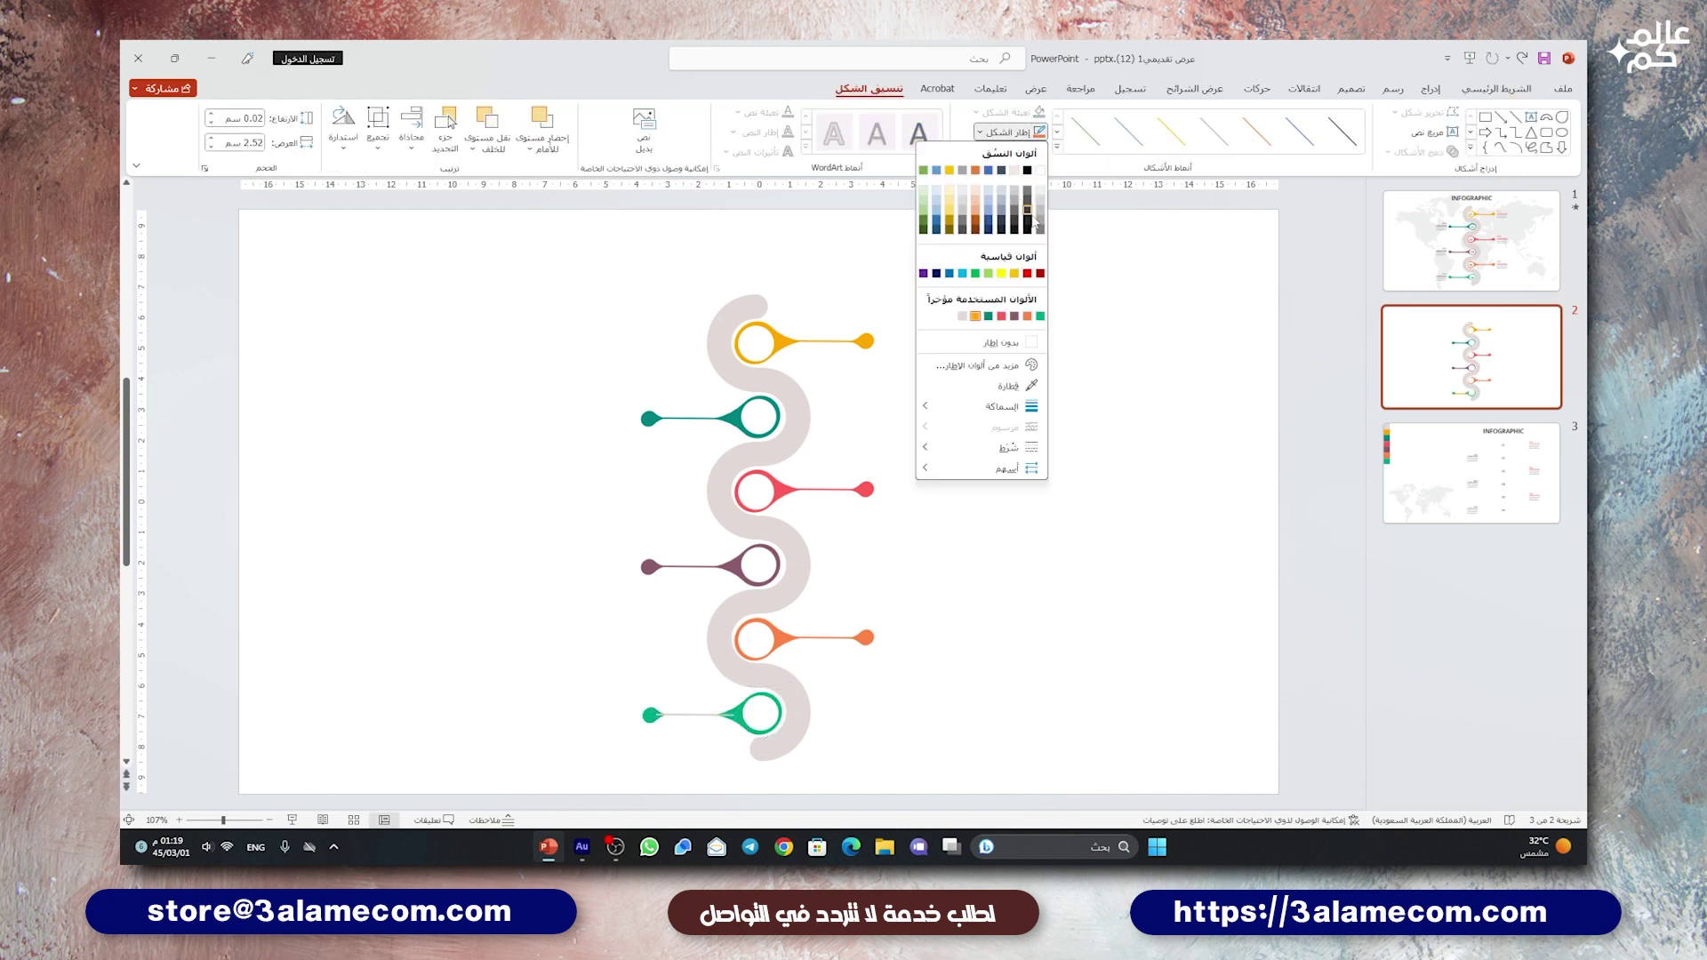
left_click(1040, 317)
left_click(1047, 425)
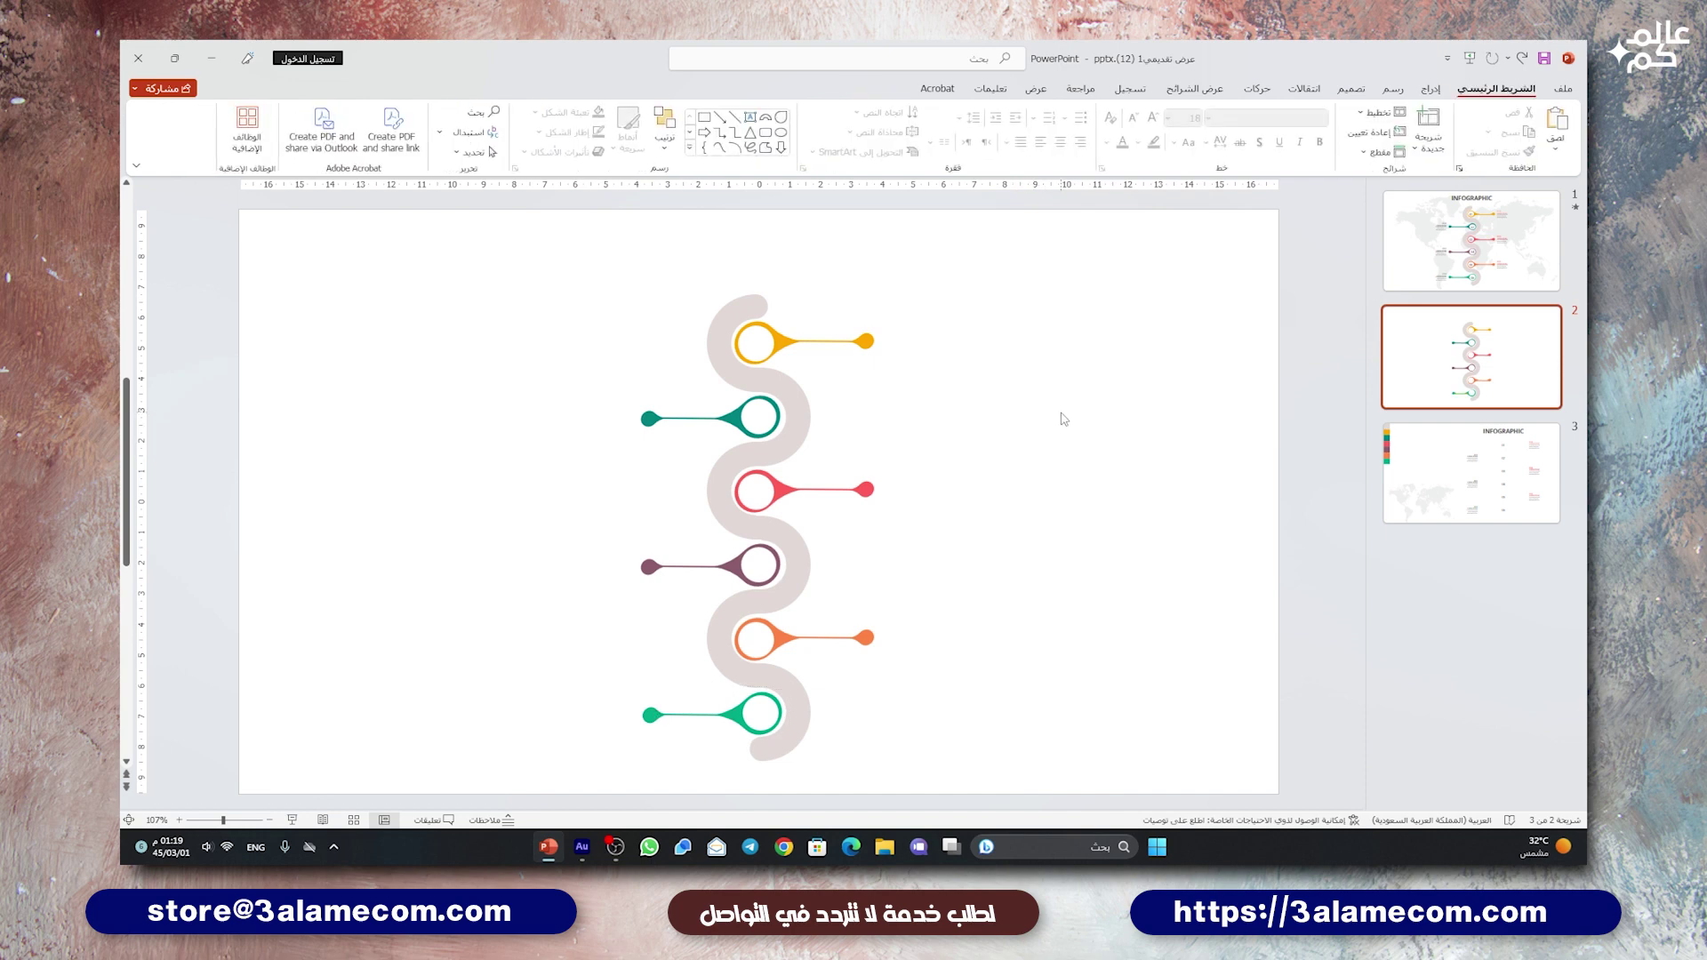
- Copy the INFOGRAPHIC title, 01–06 numbers and year blocks from slide 3 onto slide 2
key("Page_Down")
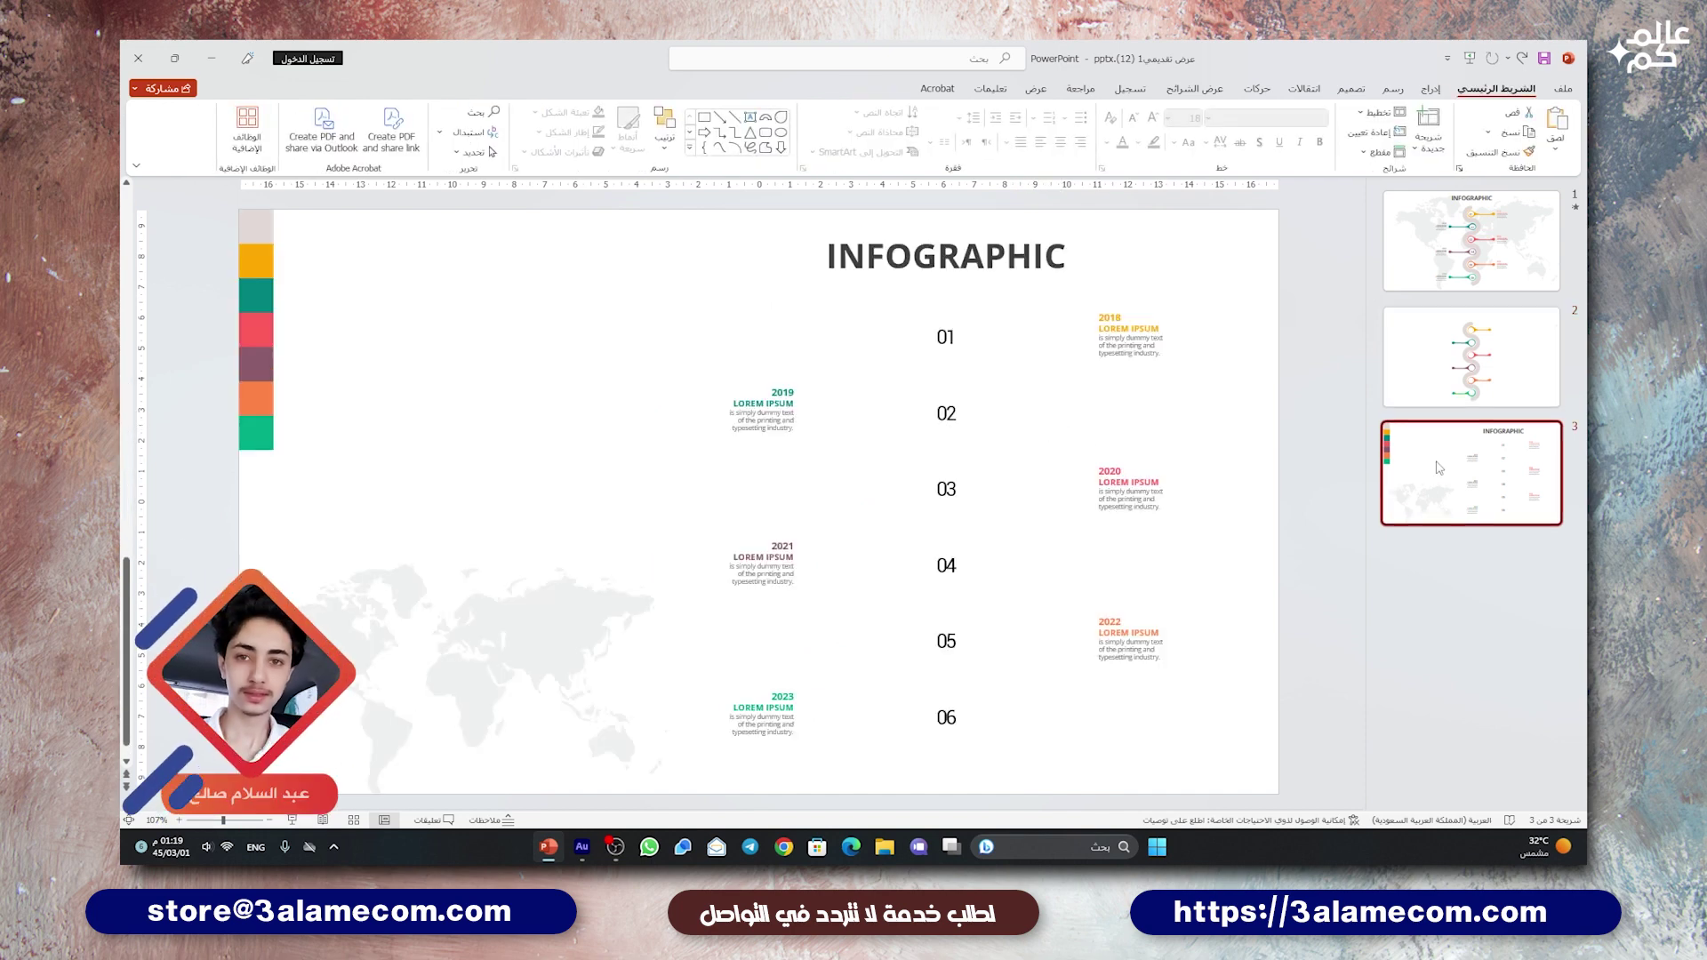
left_click_drag(1251, 270, 645, 791)
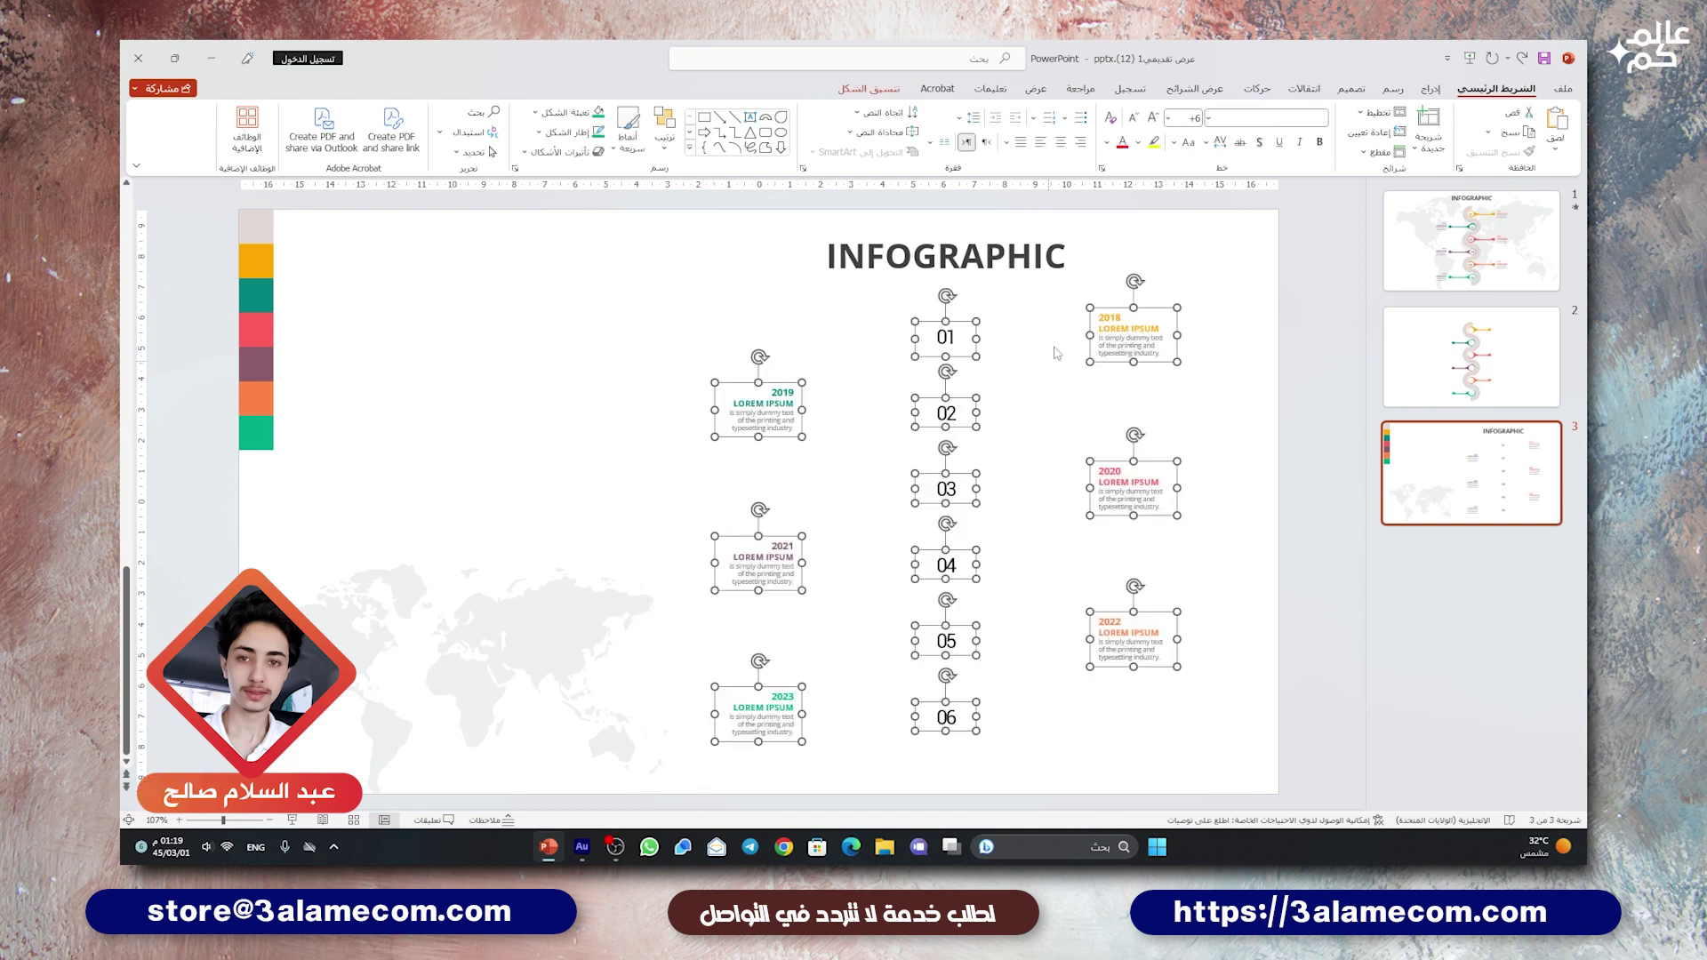
left_click(1013, 278, "shift")
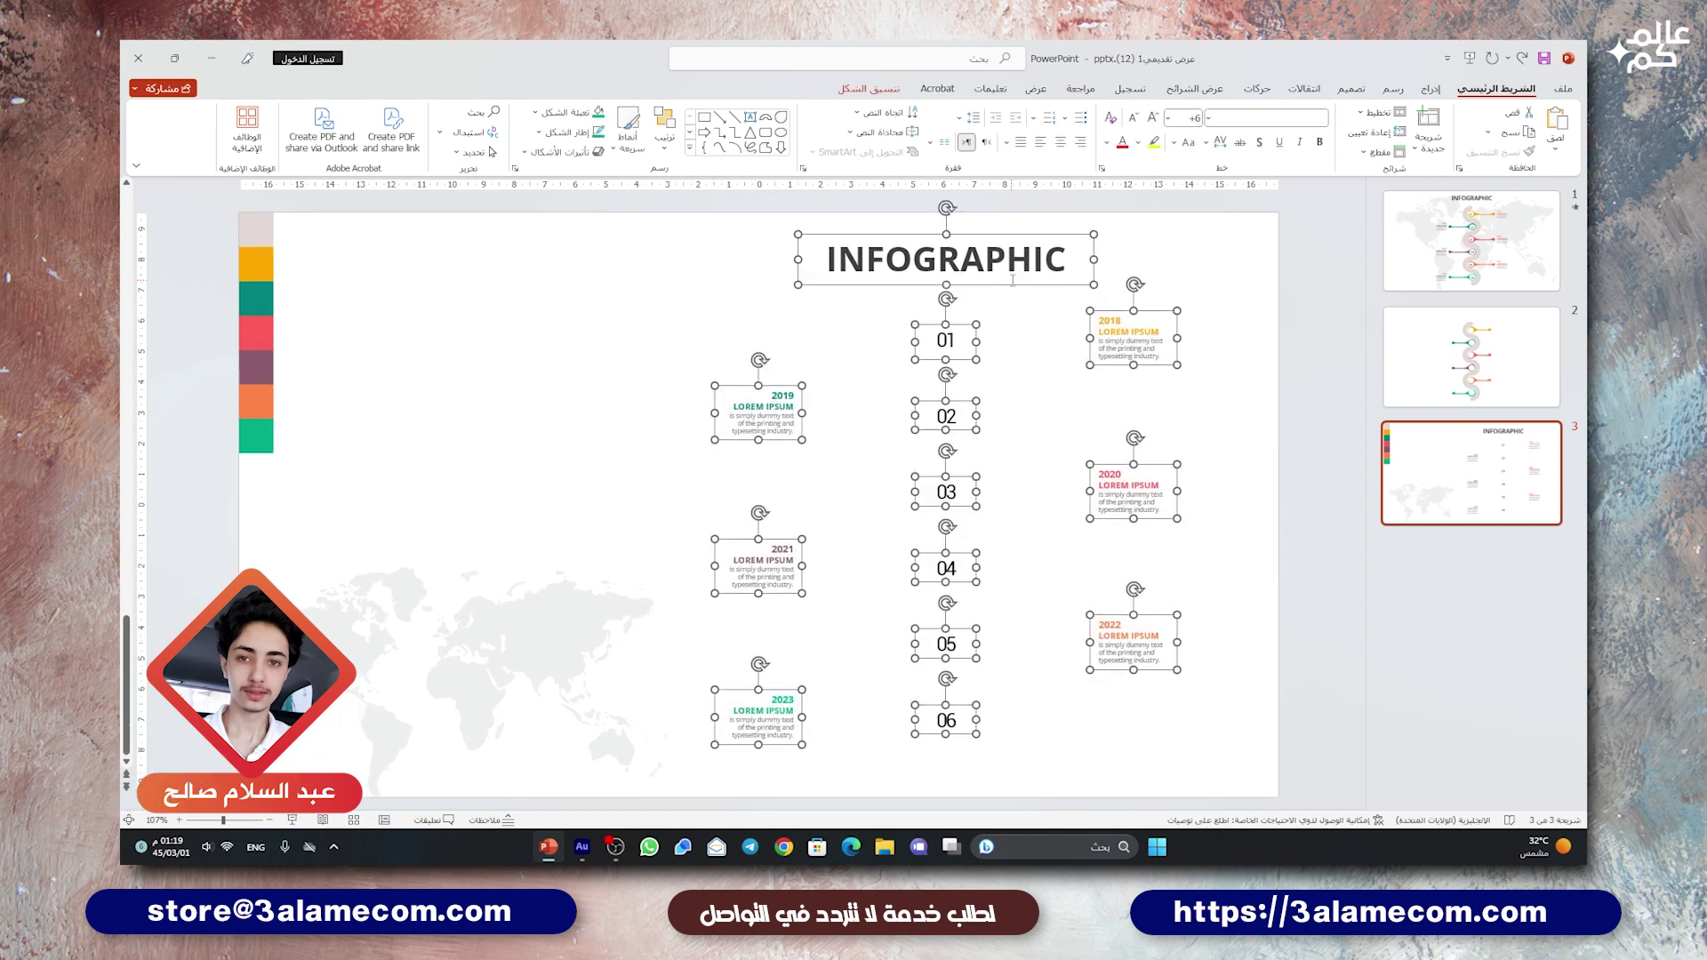
left_click(1405, 351)
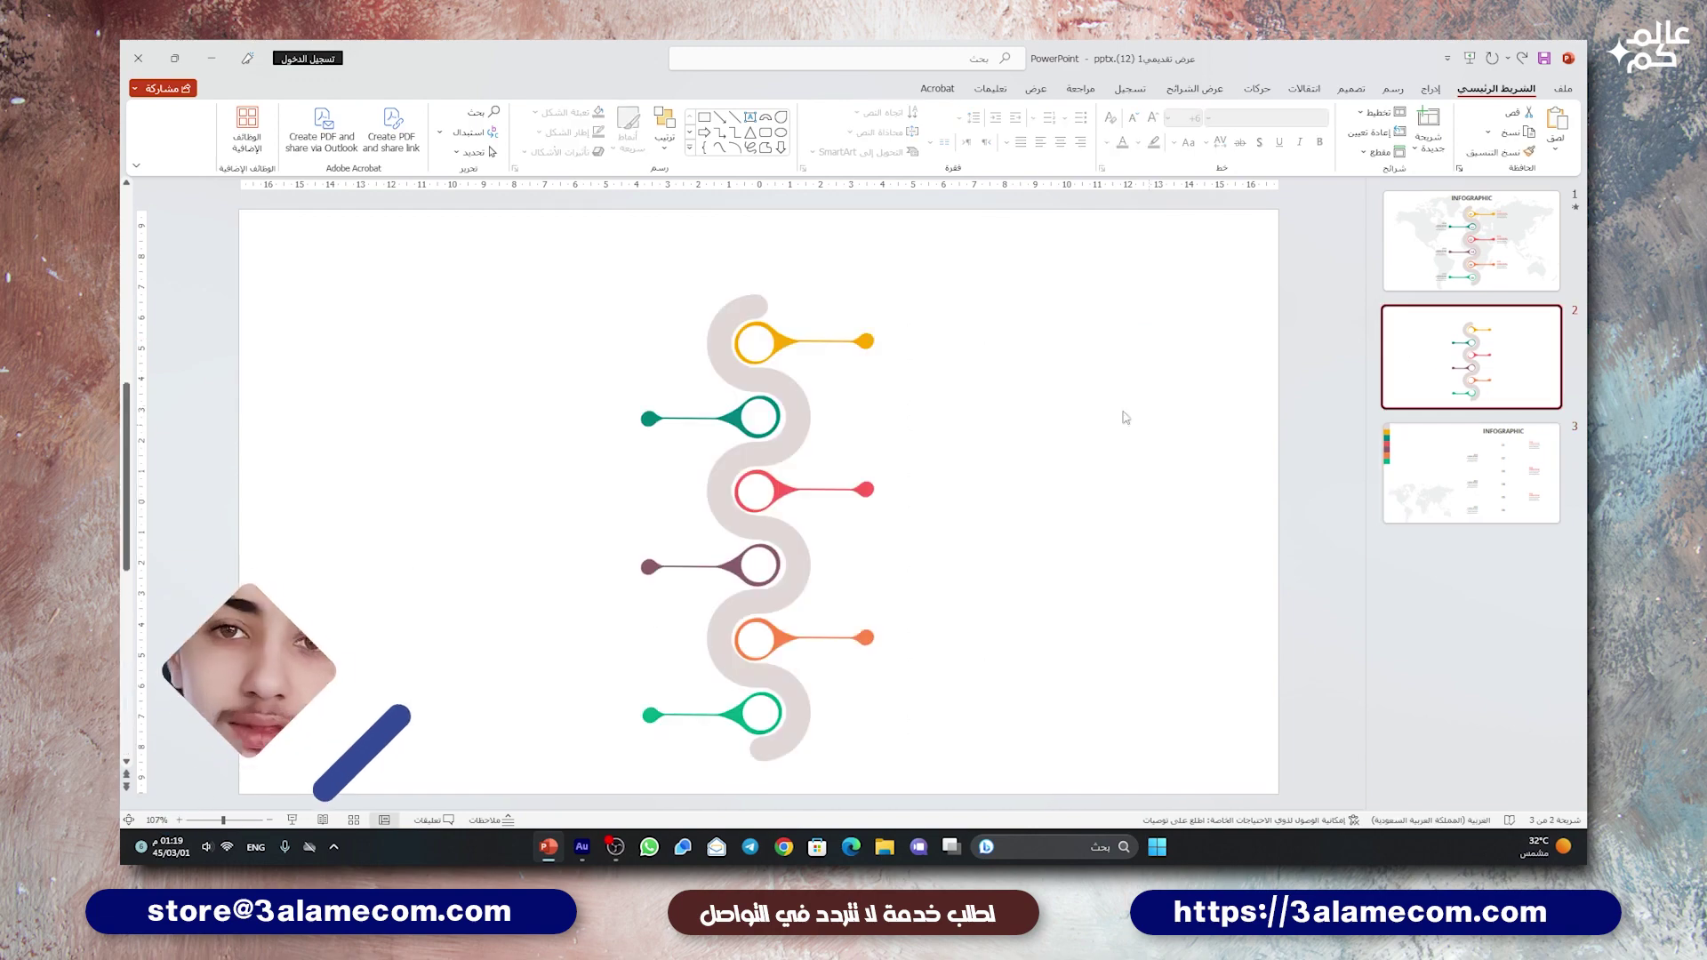
key("ctrl+v")
- Move the INFOGRAPHIC title above the road and apply Align Center to centre it
left_click(1035, 406)
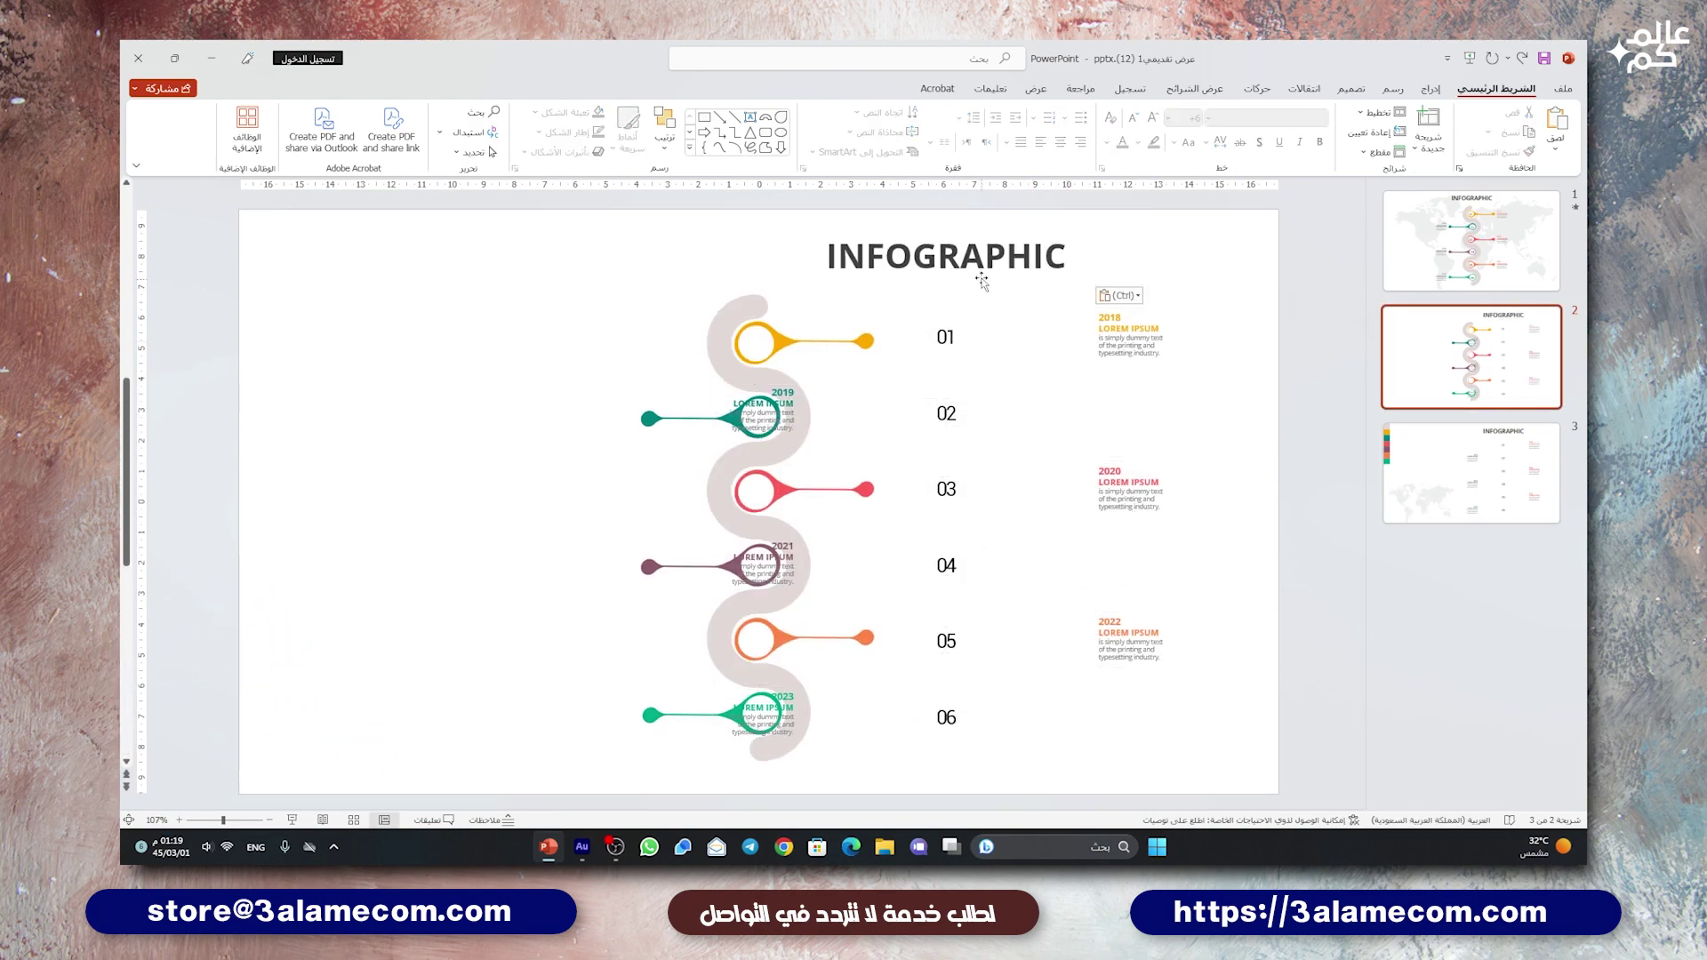
left_click_drag(1001, 283, 807, 275)
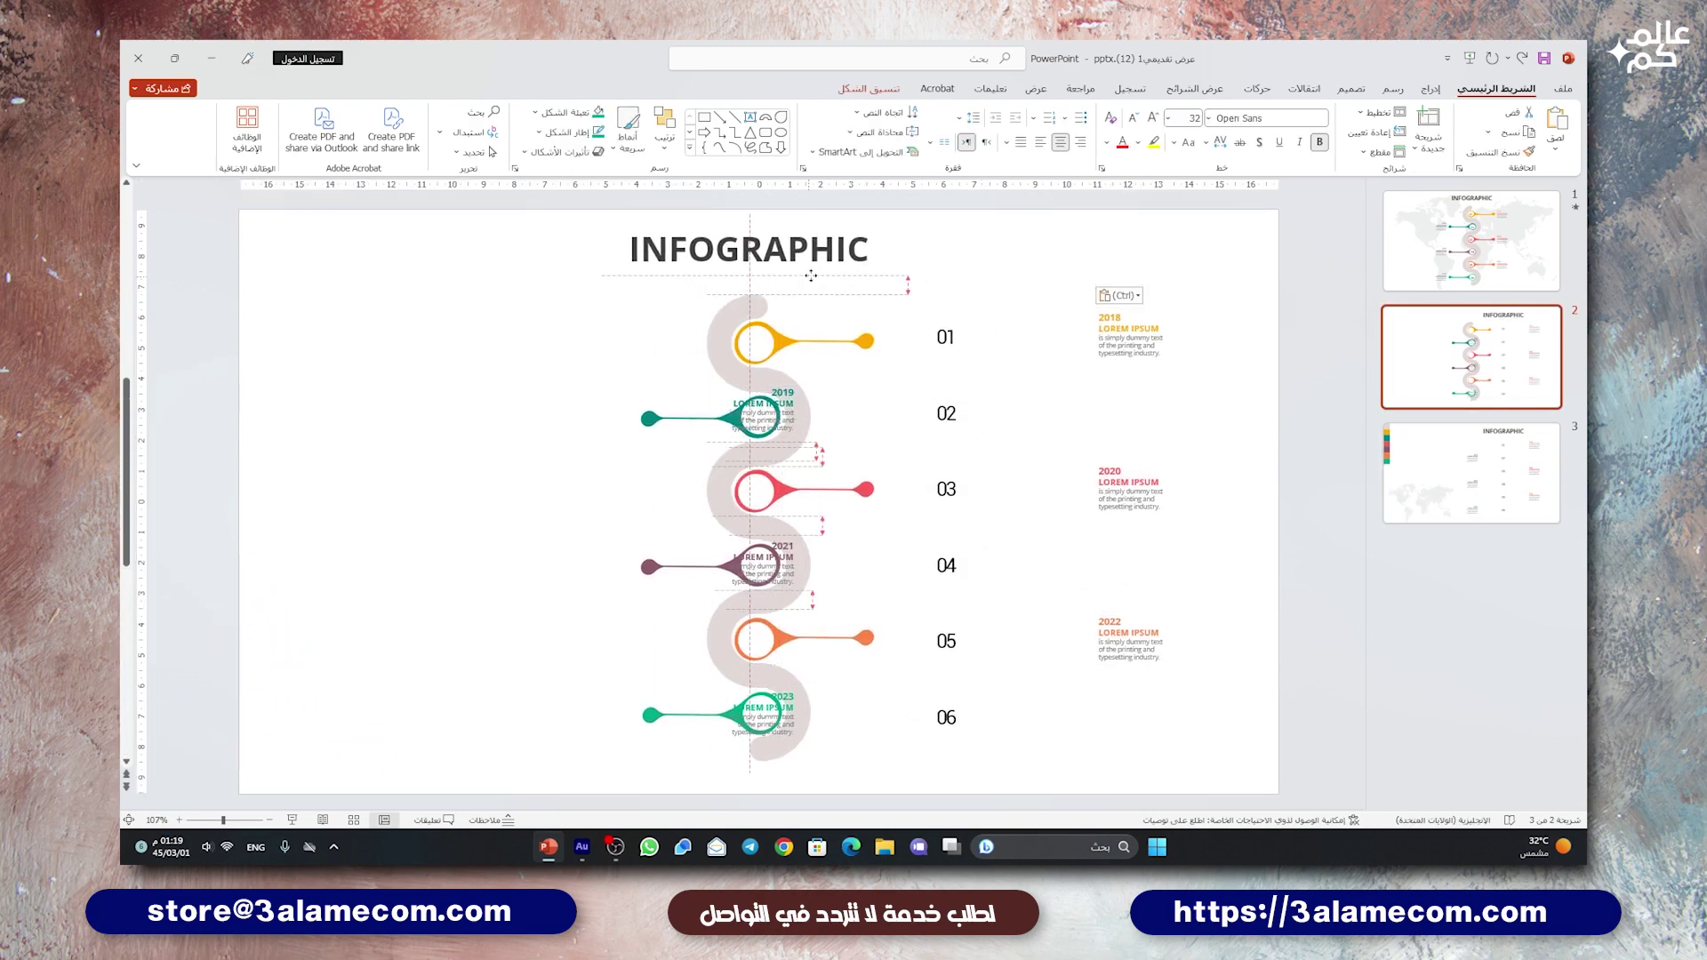
left_click(852, 93)
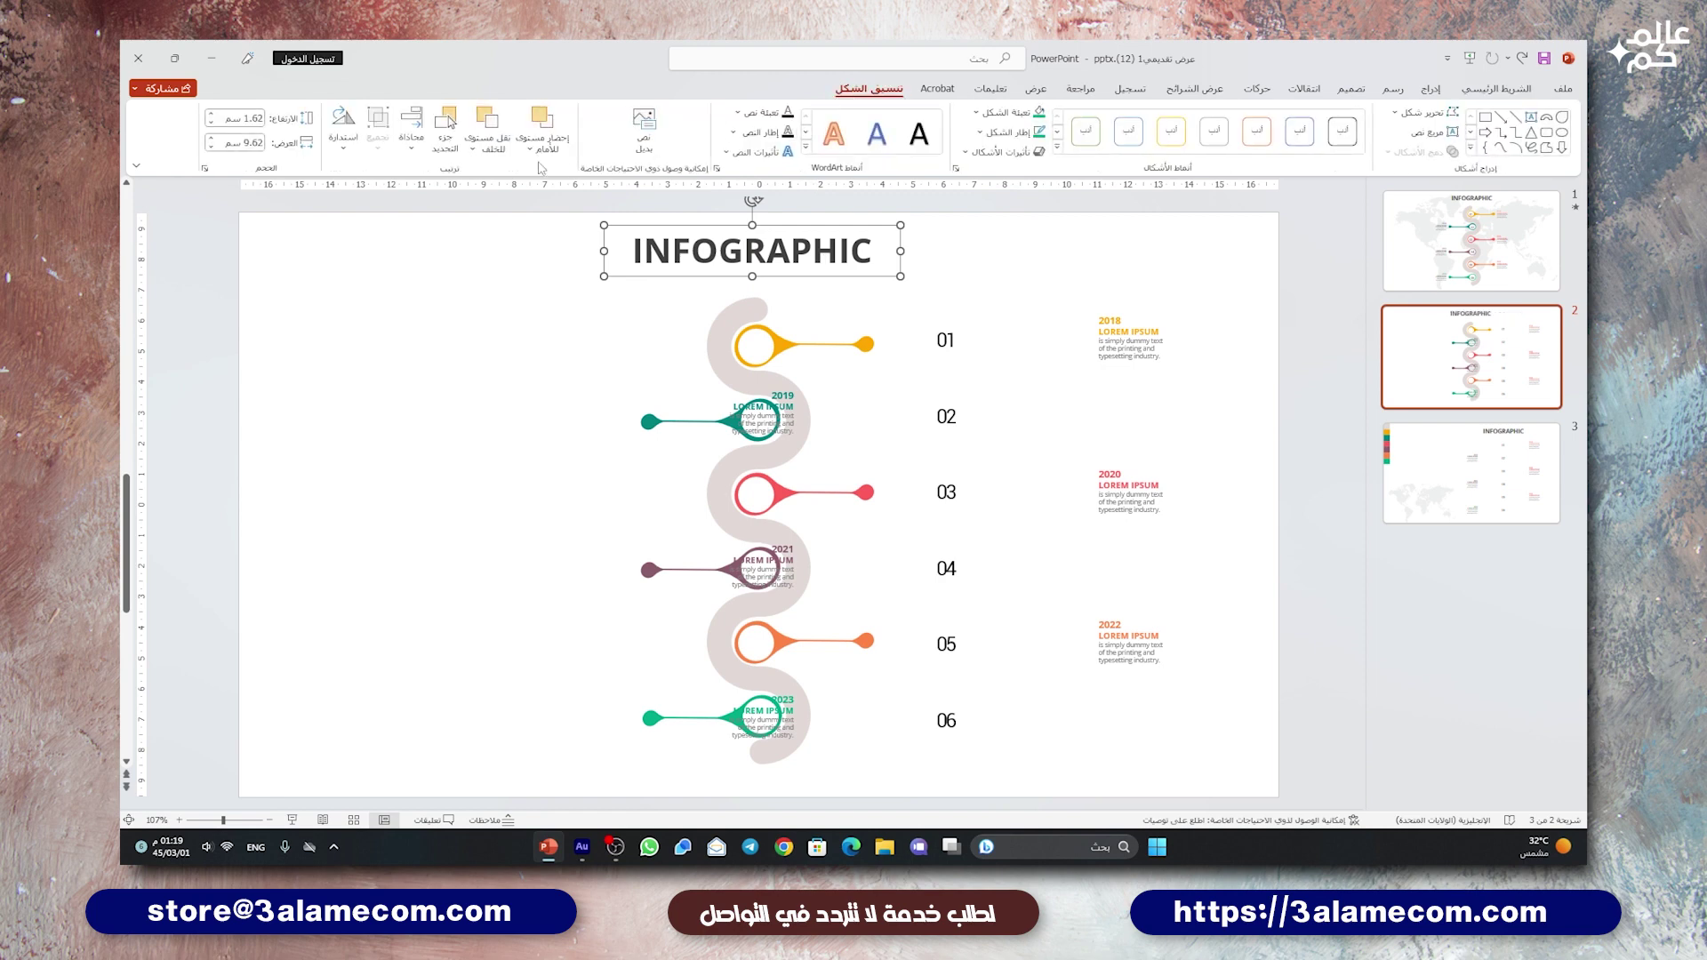
left_click(411, 129)
left_click(405, 196)
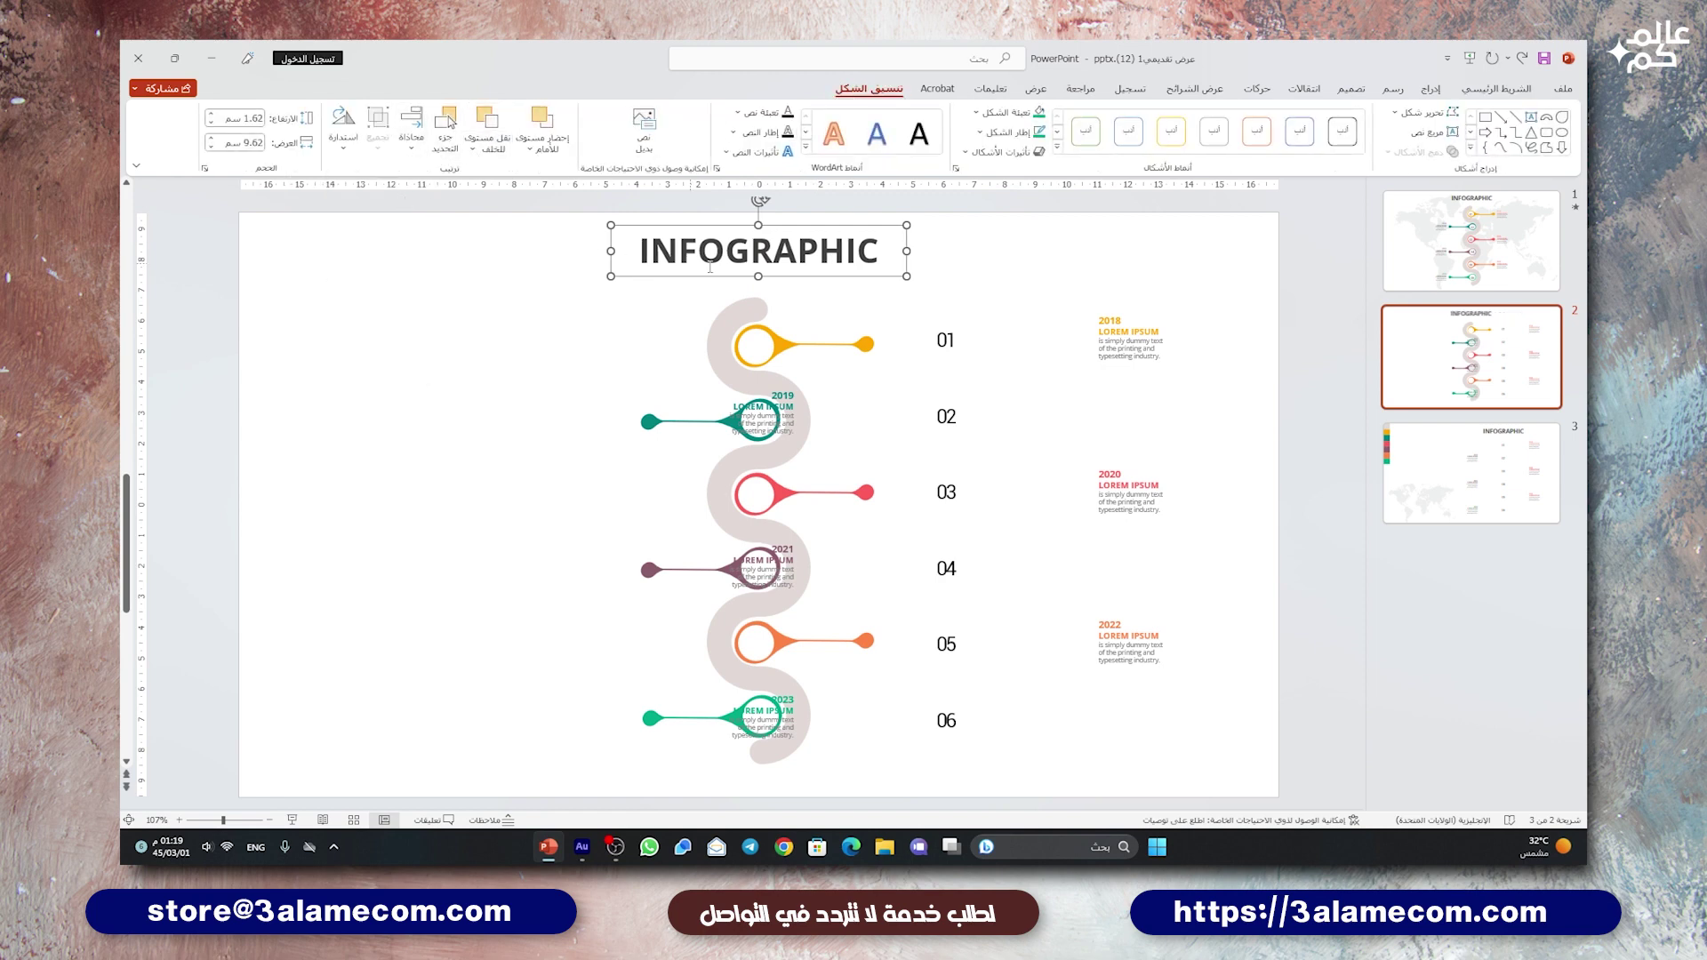
left_click_drag(769, 282, 767, 281)
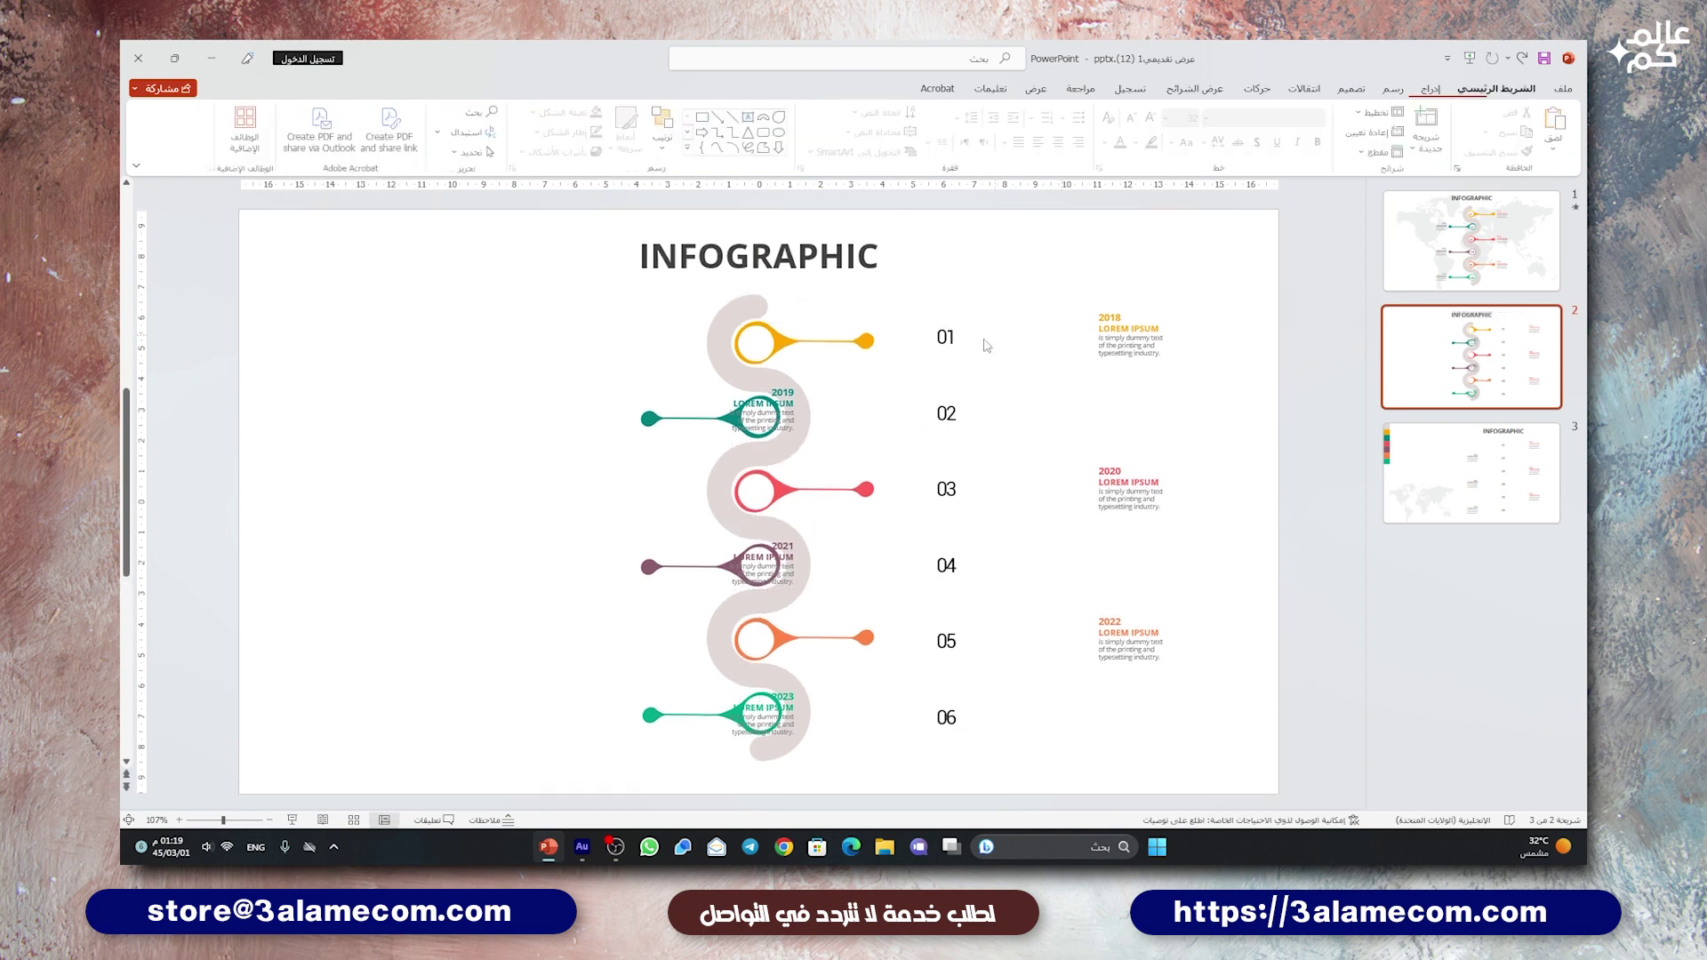
- Put 01 and 02 in their circles and right-align the 2019, 2021 and 2023 blocks on the left
left_click_drag(938, 320, 762, 331)
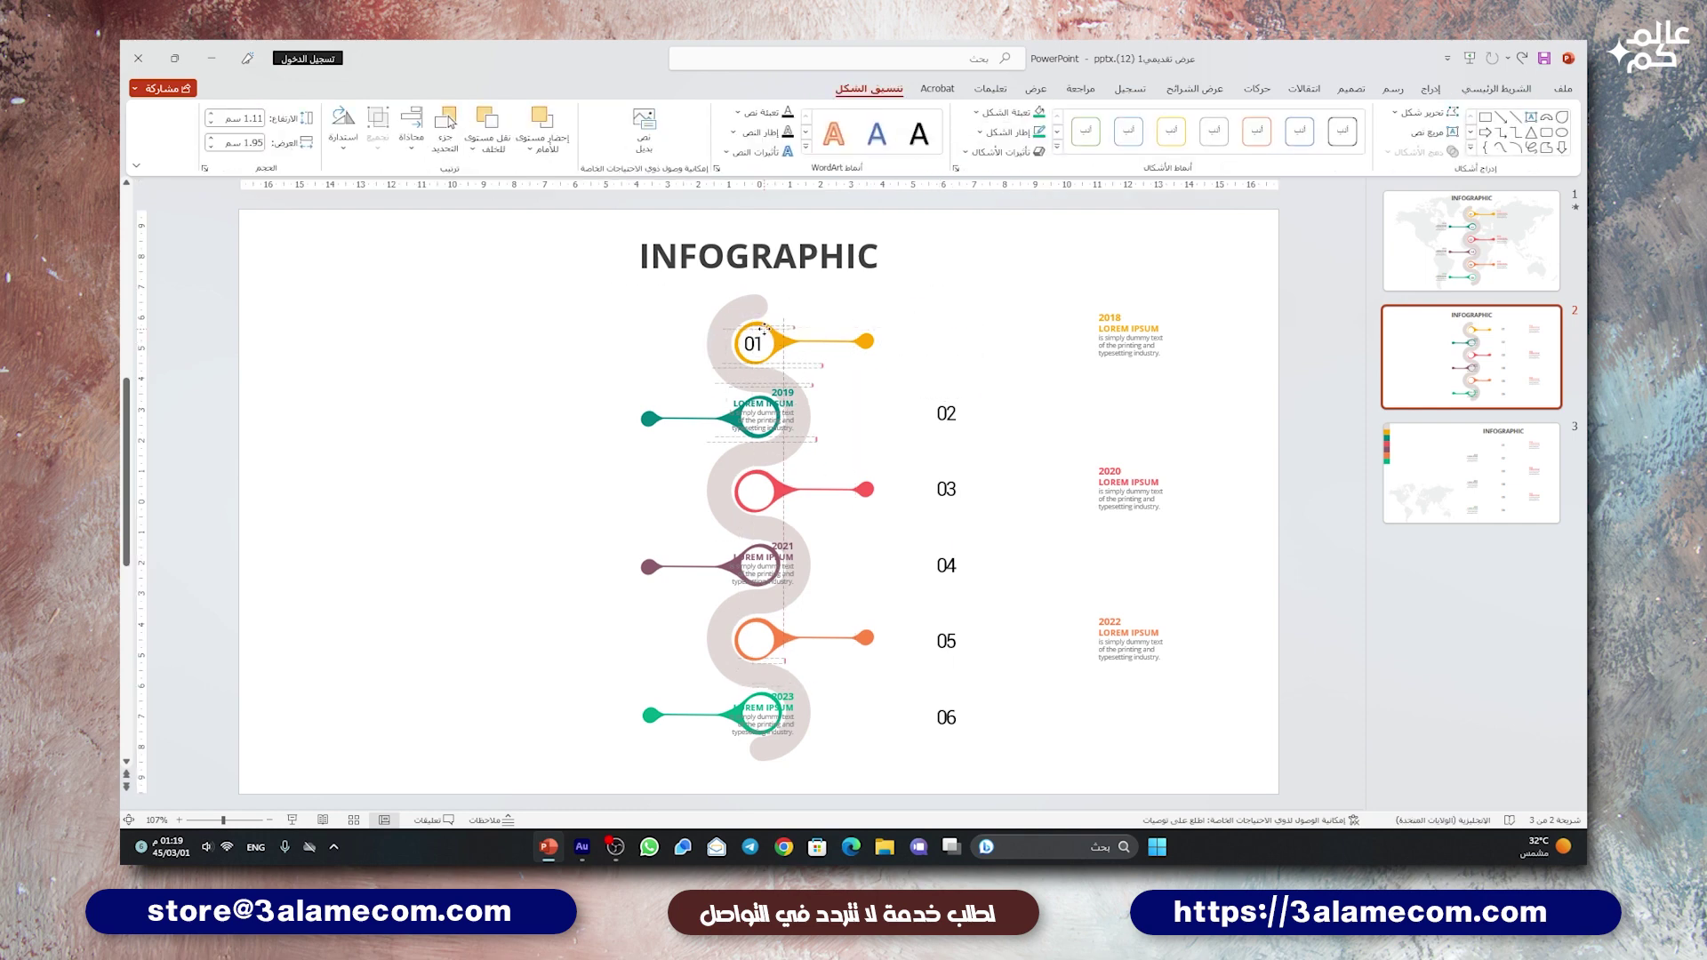
left_click(760, 391)
left_click_drag(765, 329, 624, 393)
left_click(953, 402)
left_click_drag(955, 402, 768, 405)
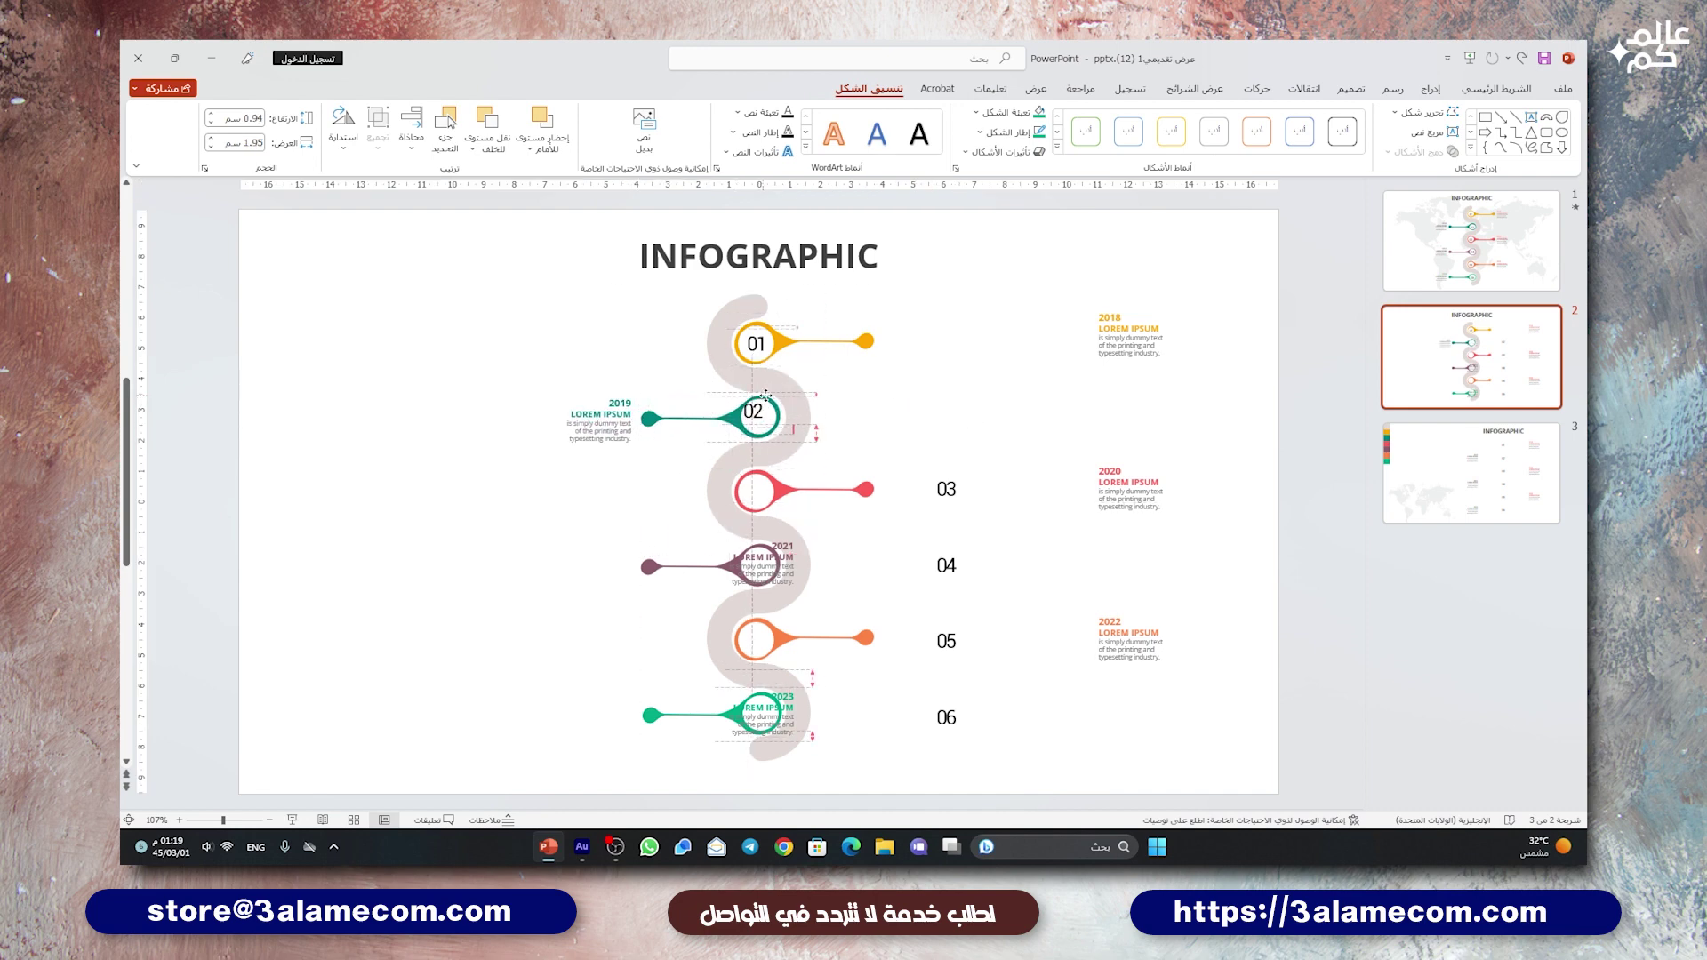
left_click(773, 569)
left_click(774, 720, "shift")
left_click_drag(773, 721, 605, 720)
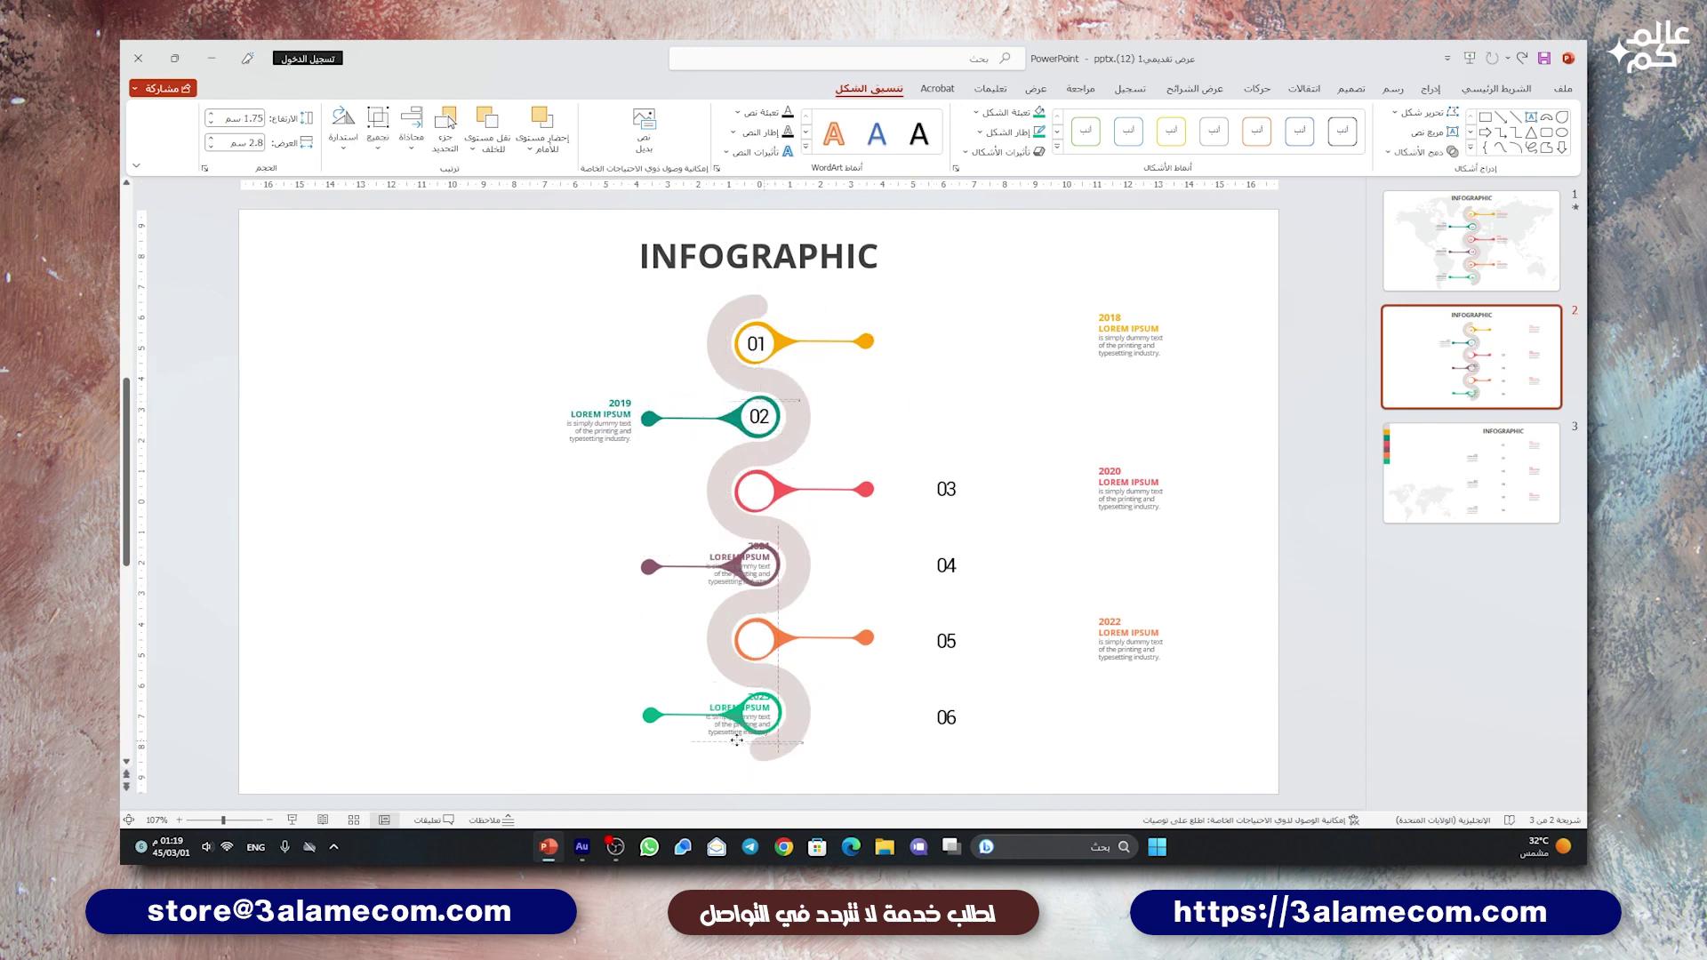
left_click(596, 417, "shift")
left_click(421, 136)
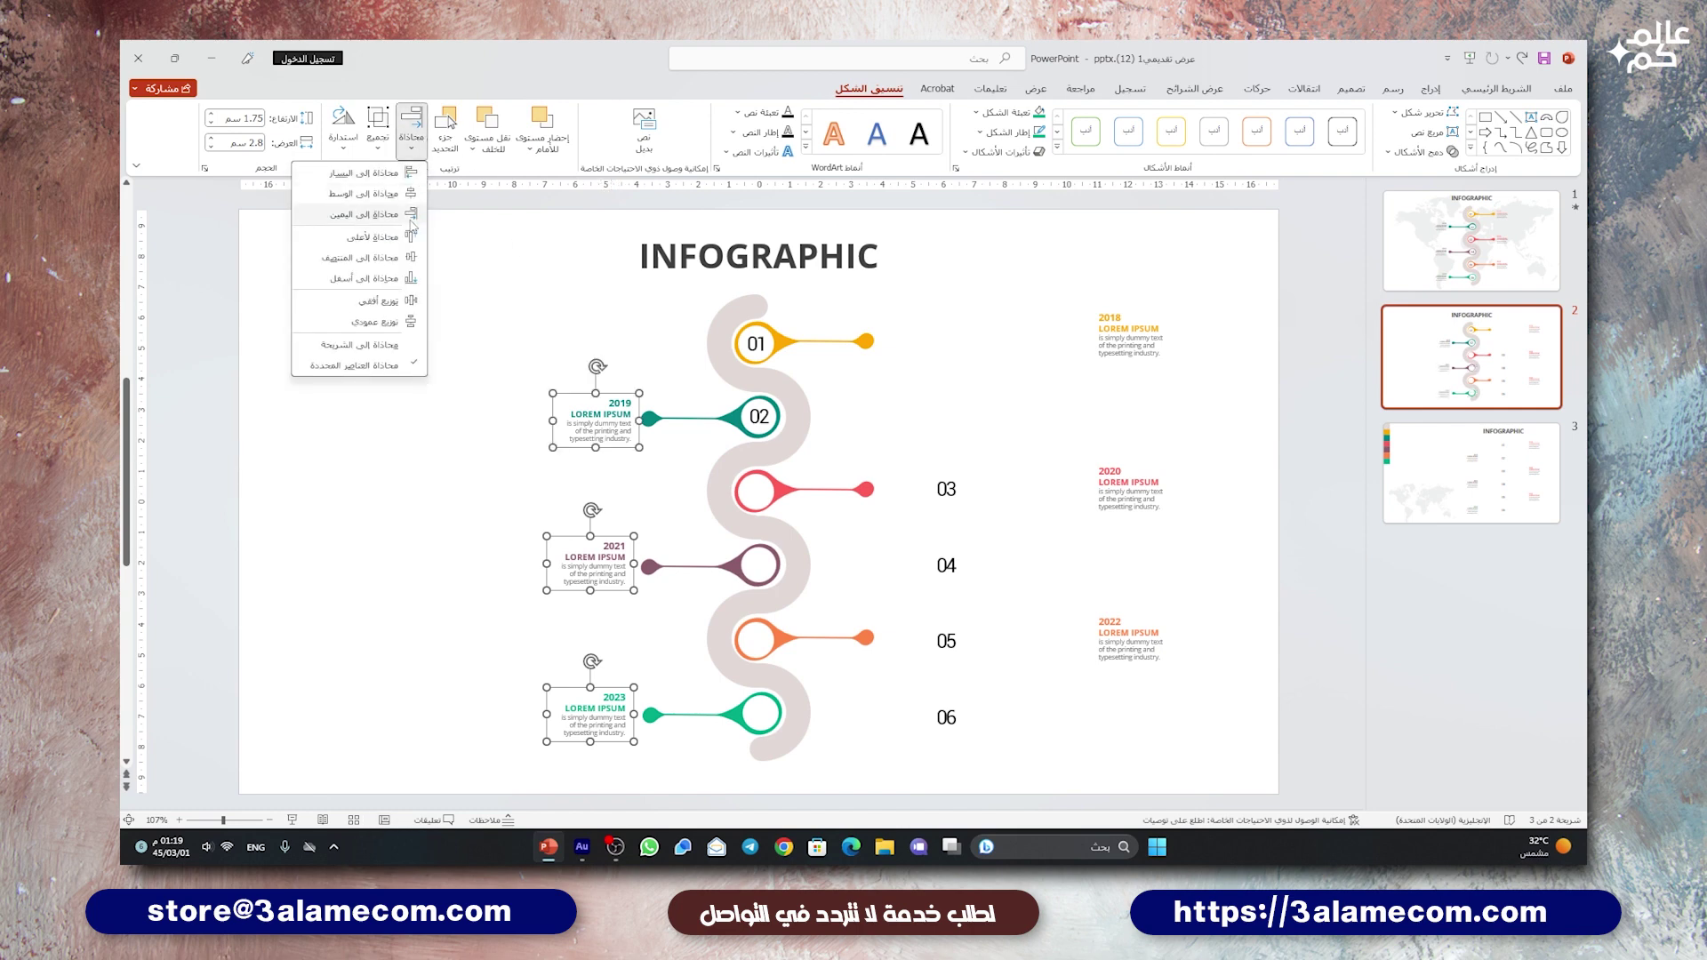
left_click(382, 215)
right_click(616, 724)
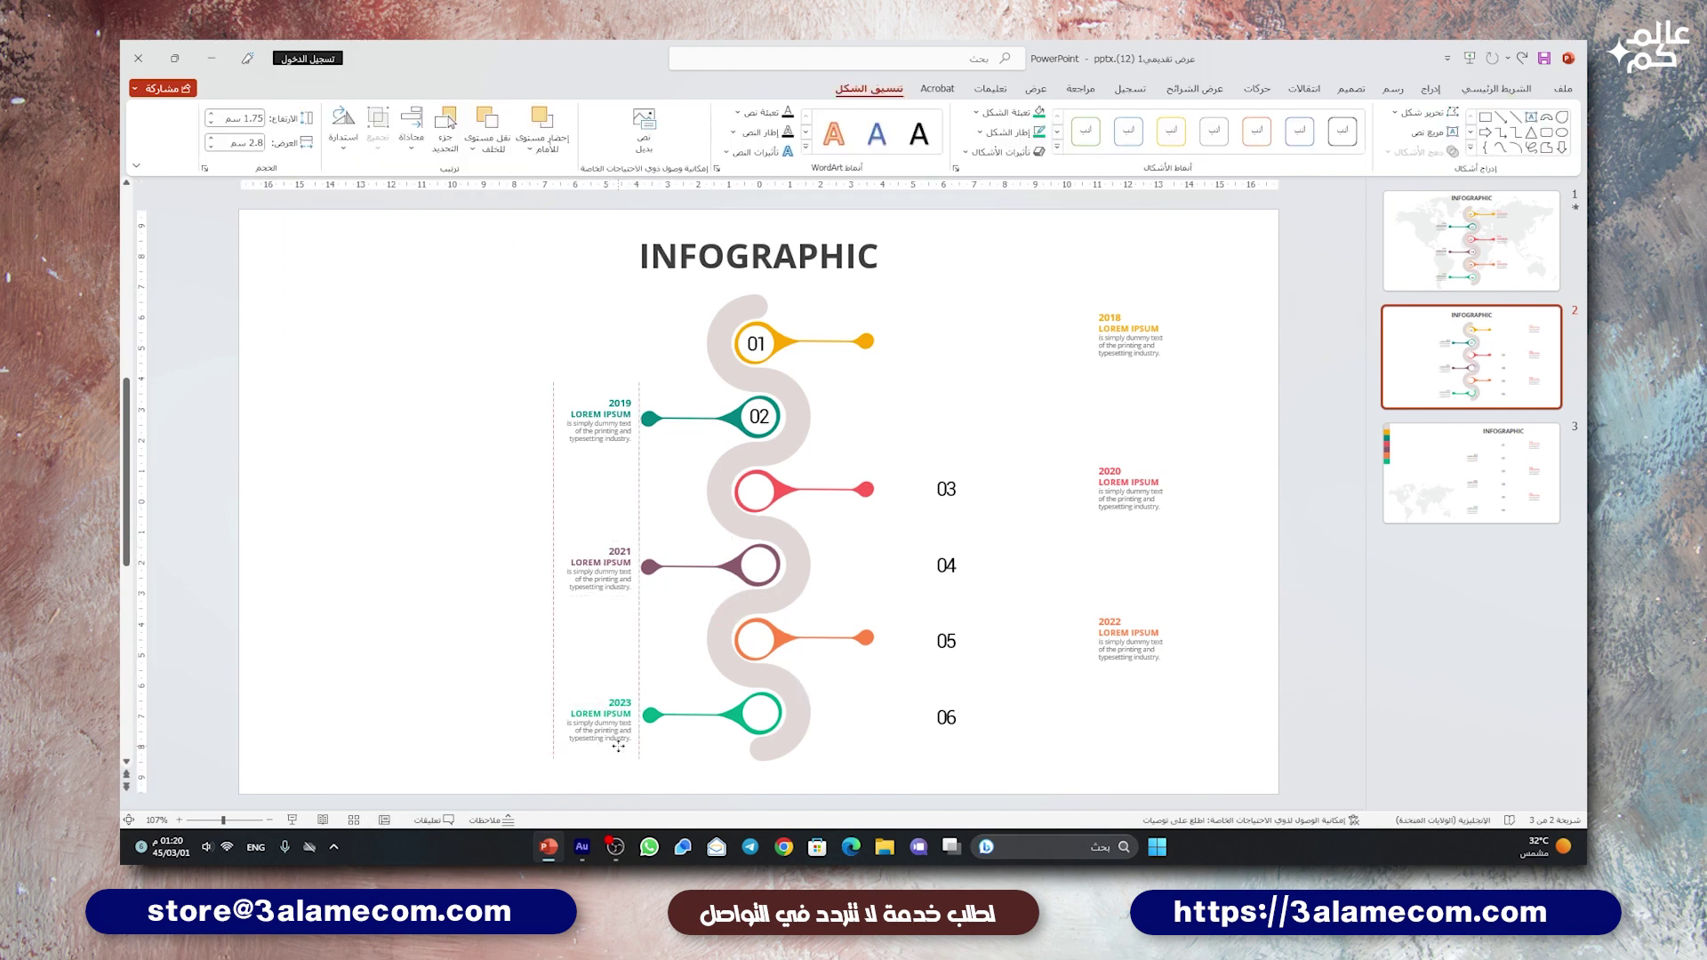
- Move numbers 03, 04, 05 and 06 into their pin circles
left_click_drag(946, 489, 754, 491)
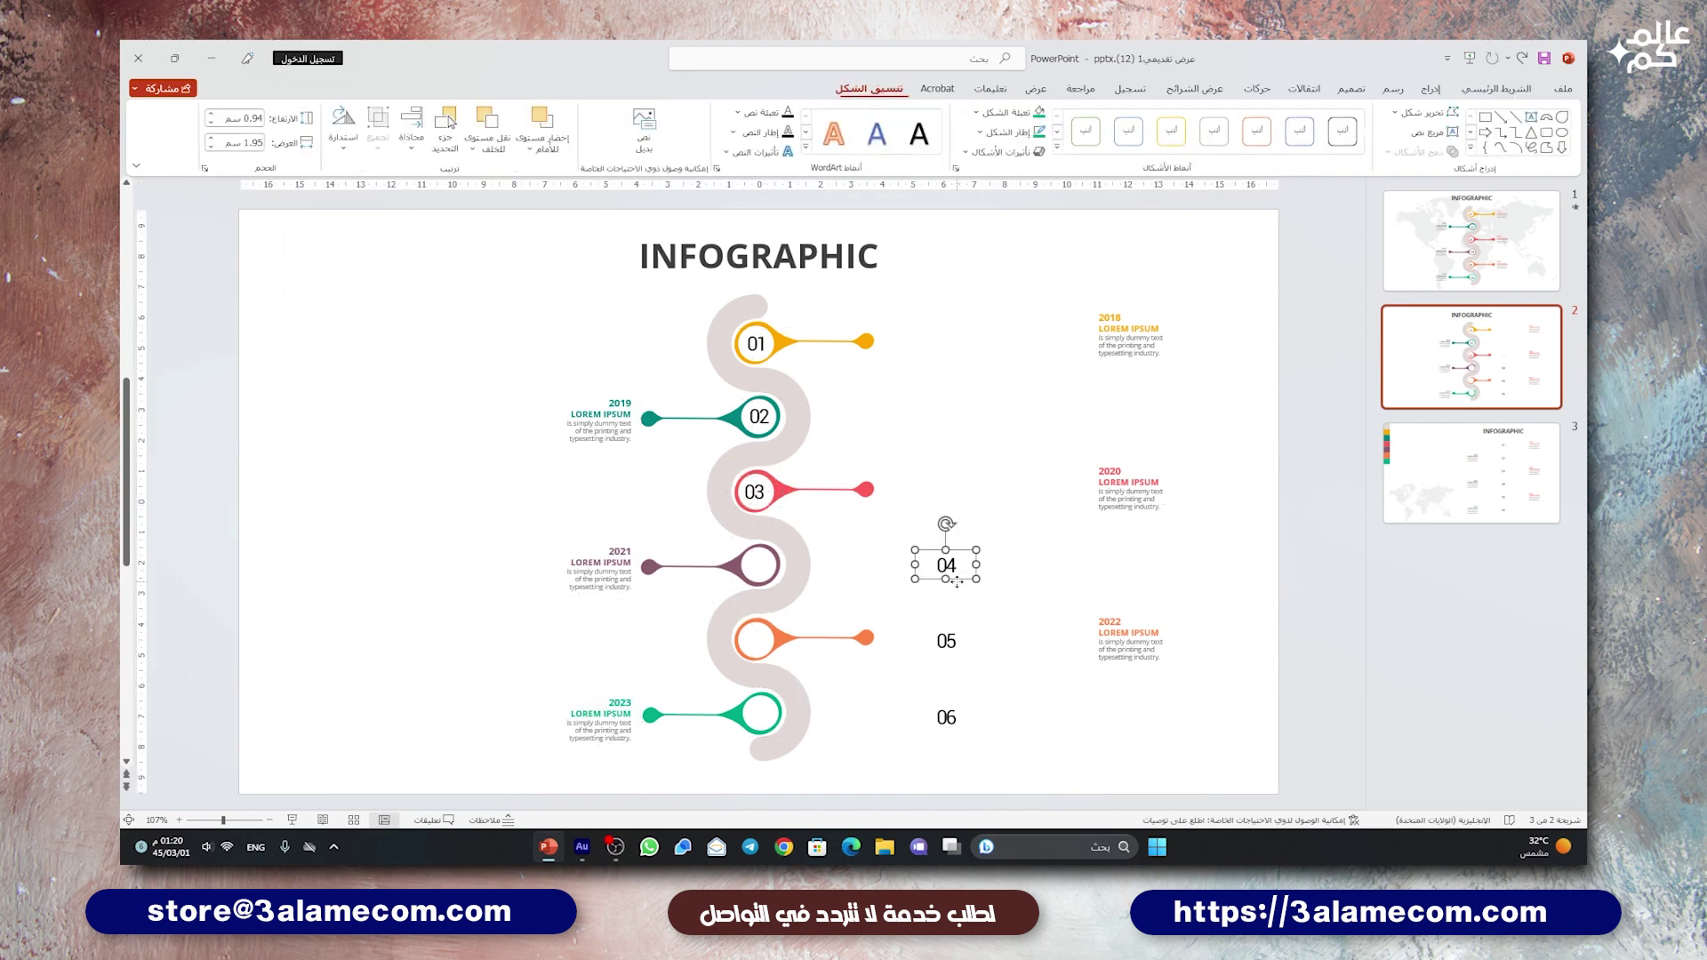
left_click_drag(946, 565, 758, 565)
left_click(948, 642)
left_click_drag(954, 656, 763, 654)
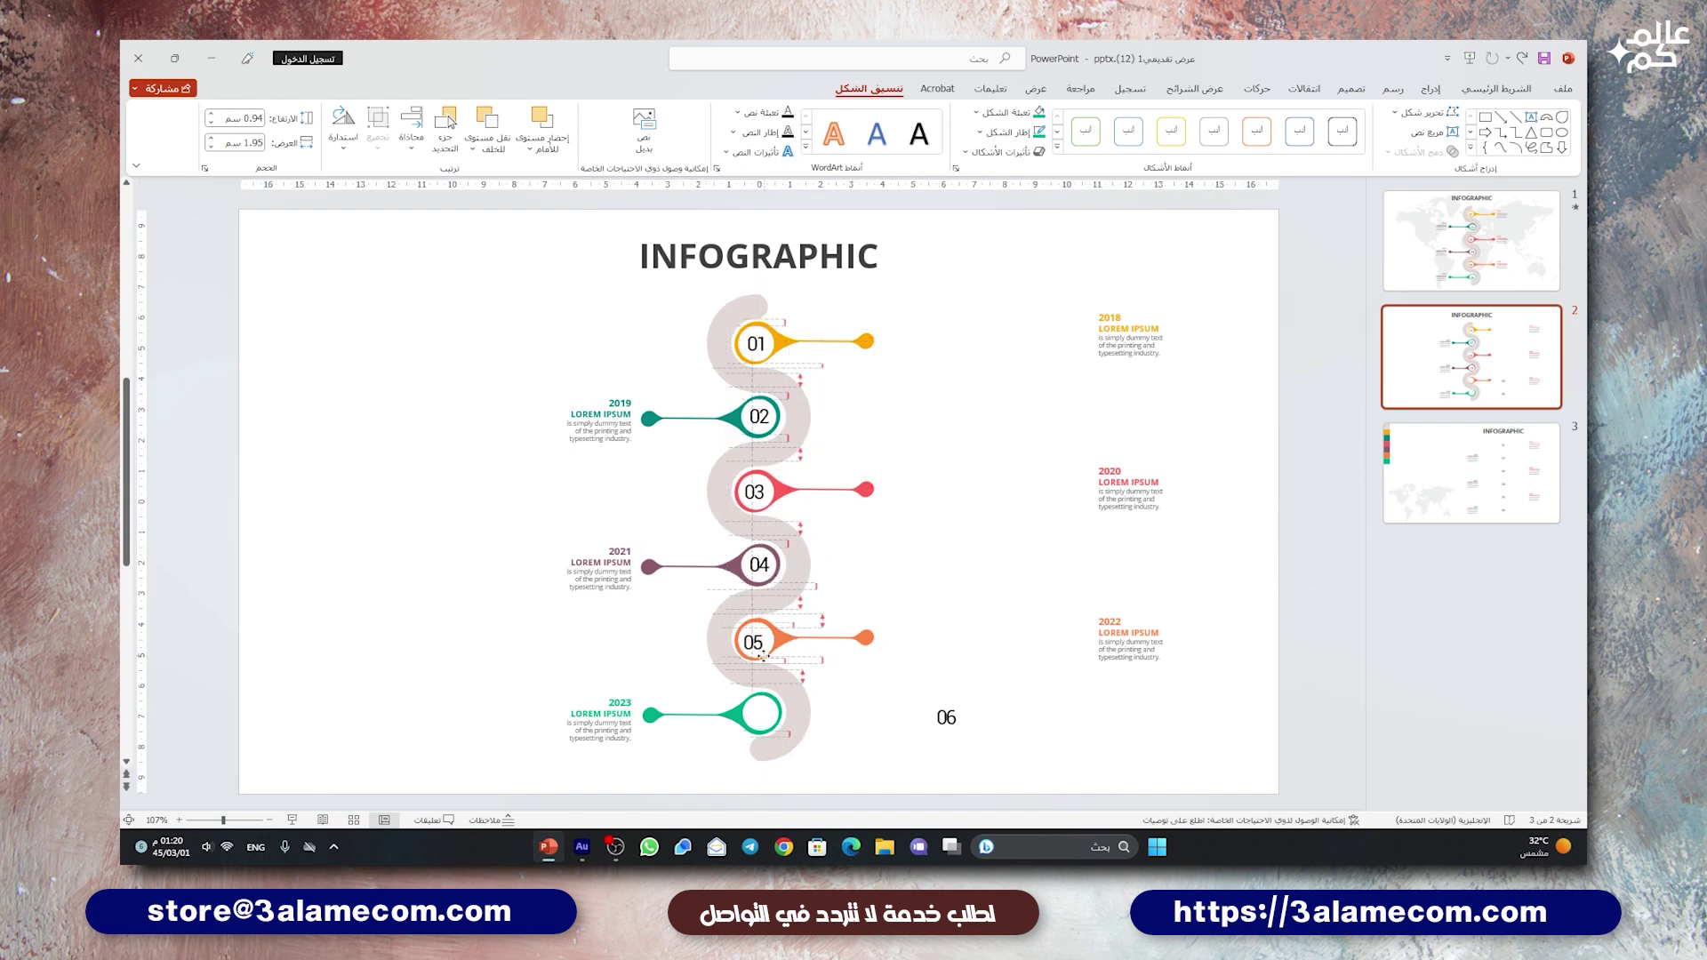
left_click(959, 704)
left_click_drag(959, 704, 771, 700)
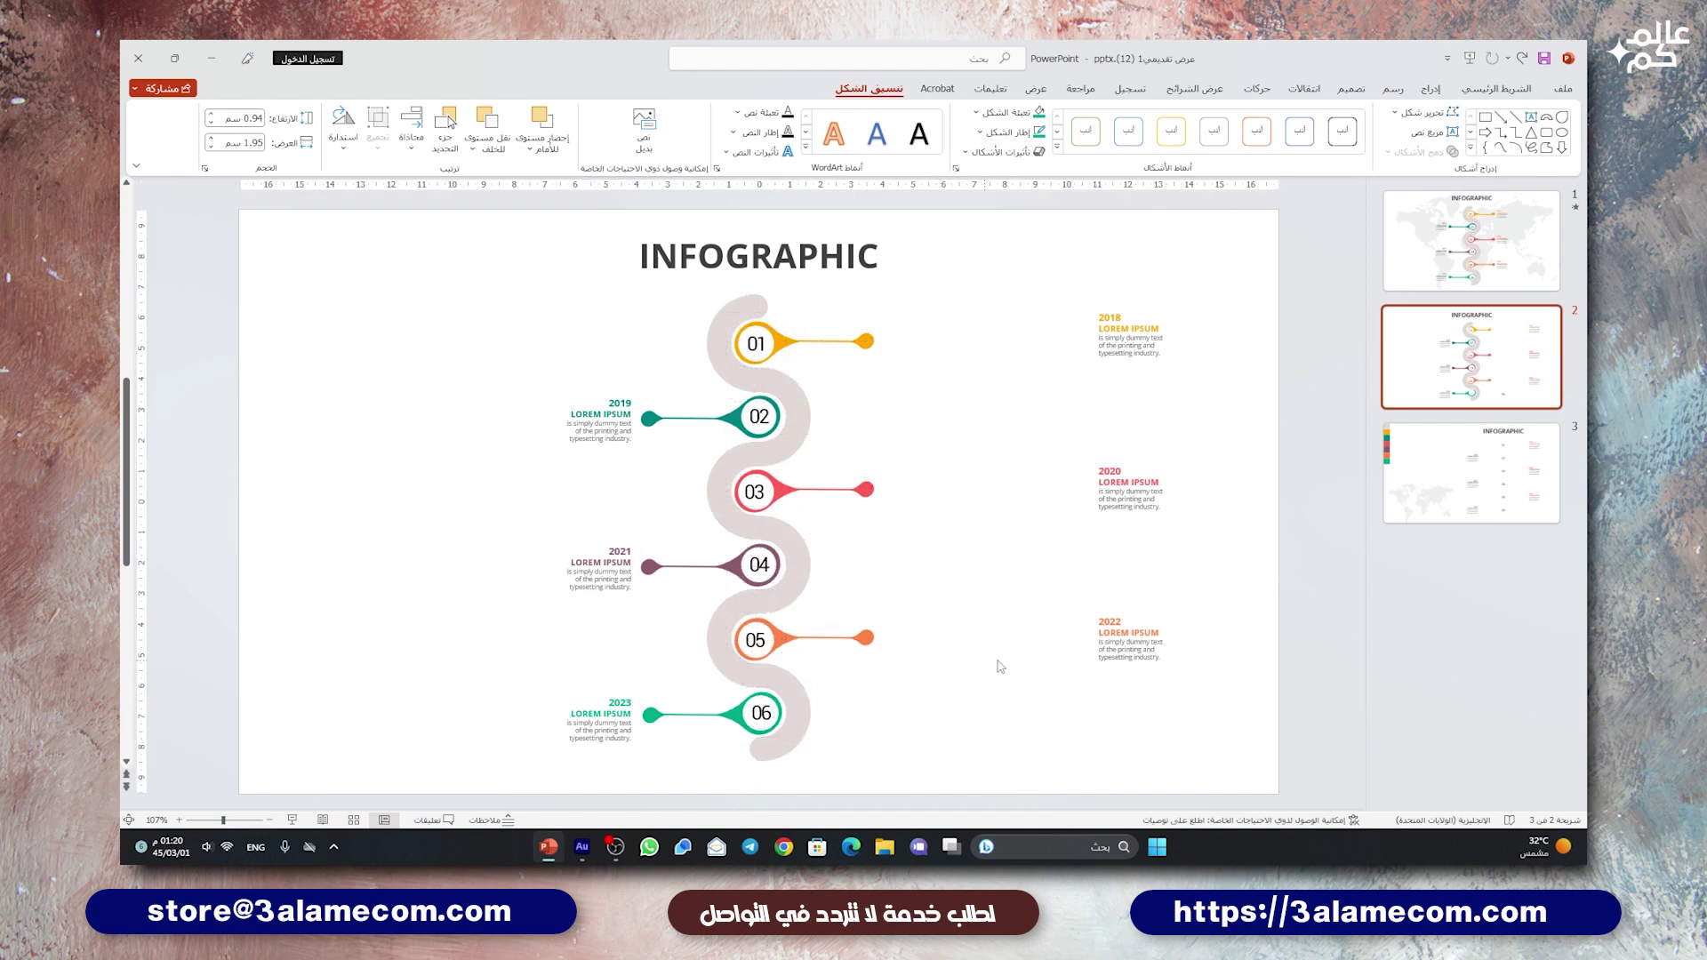
- Place the 2018, 2020 and 2022 blocks beside their right-side pins and left-align them
left_click_drag(1111, 662, 899, 662)
left_click_drag(1105, 520, 892, 522)
left_click(1119, 362)
left_click_drag(1118, 362, 906, 364)
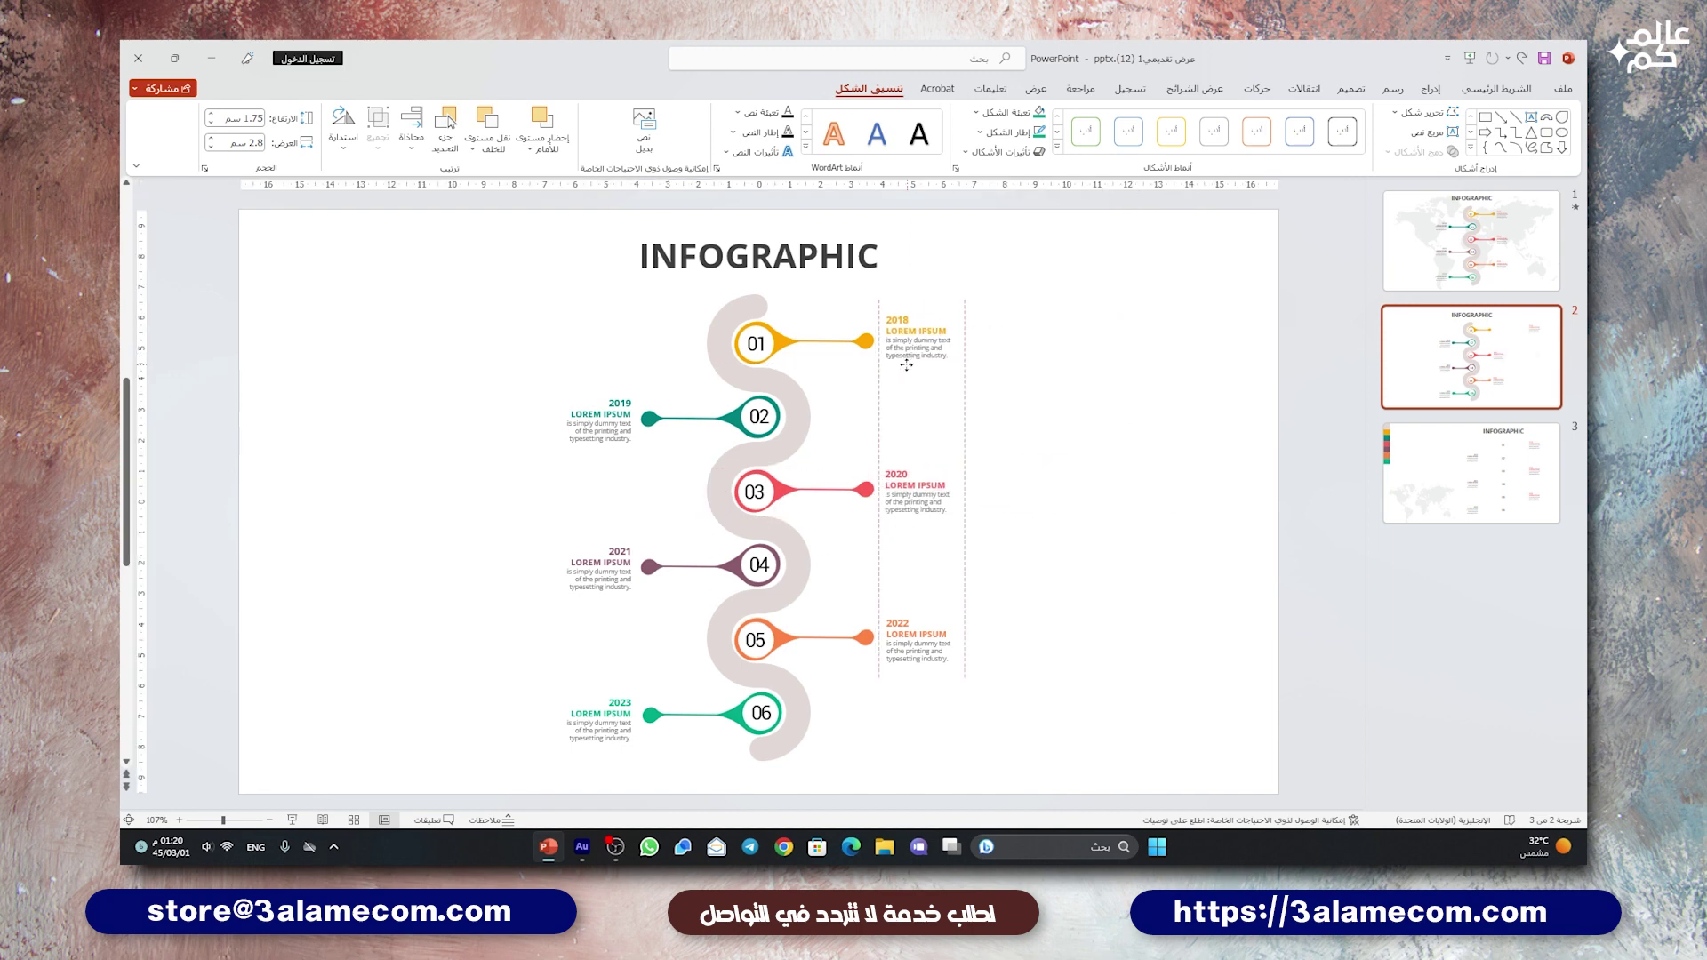
left_click(915, 493, "shift")
left_click(916, 642, "shift")
left_click(411, 134)
left_click(591, 267)
left_click(1030, 463)
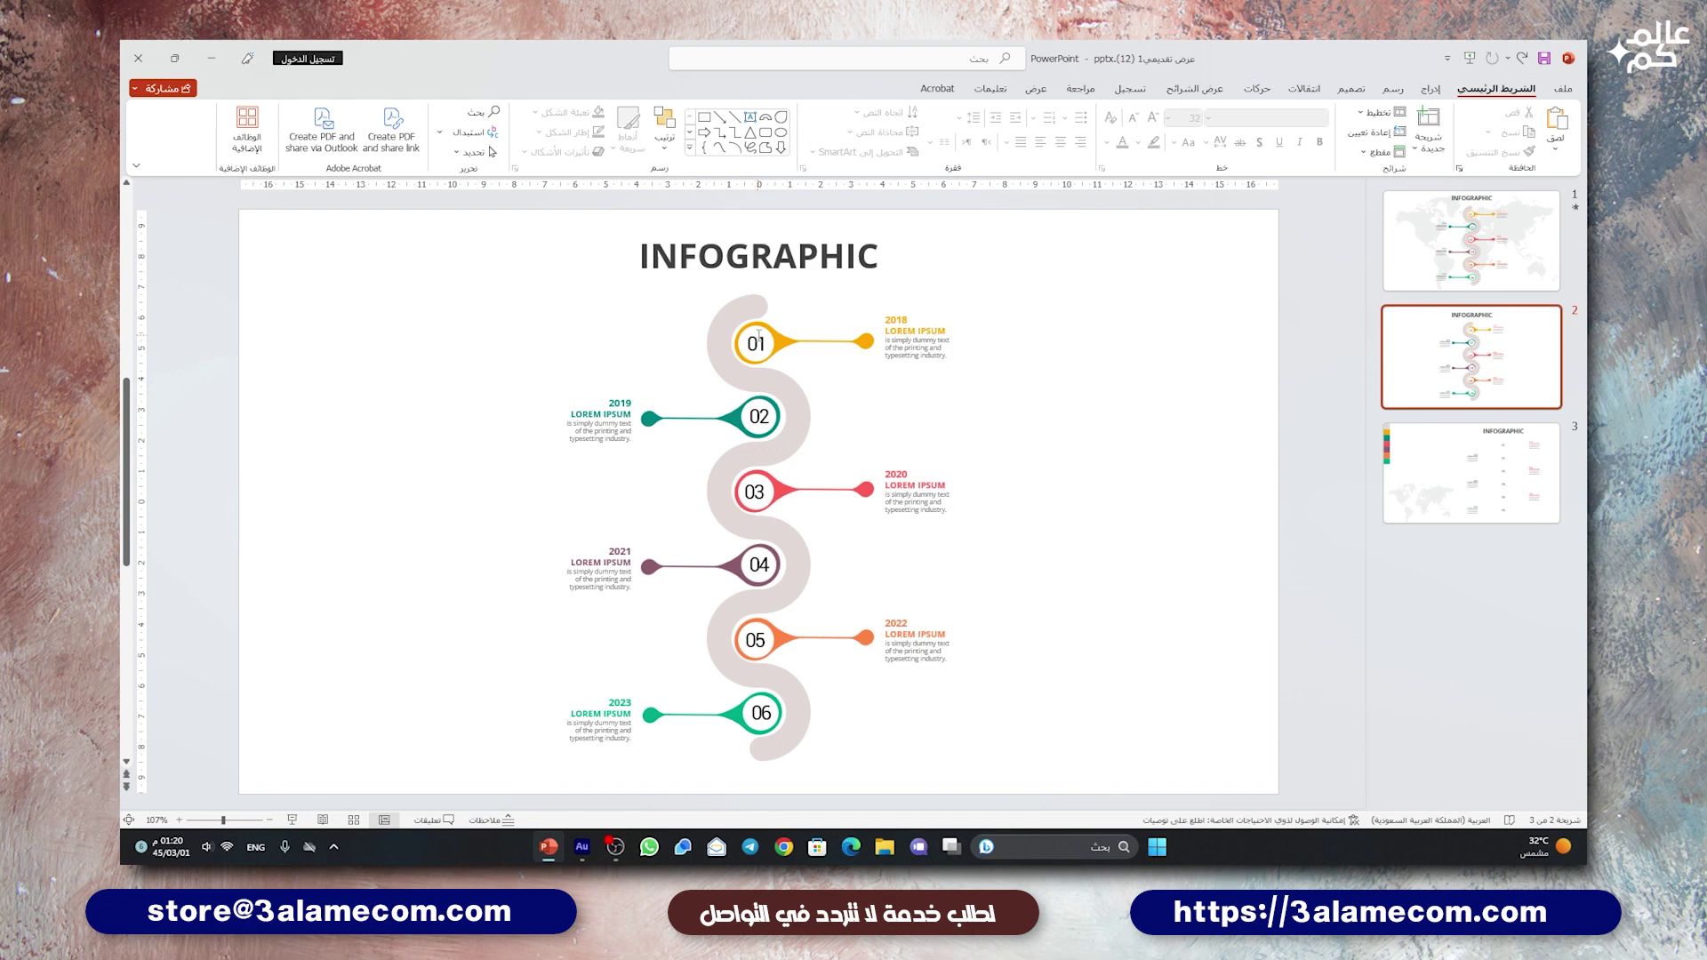
- Group the 01 pin with its line and 2018 text
left_click_drag(984, 296, 702, 405)
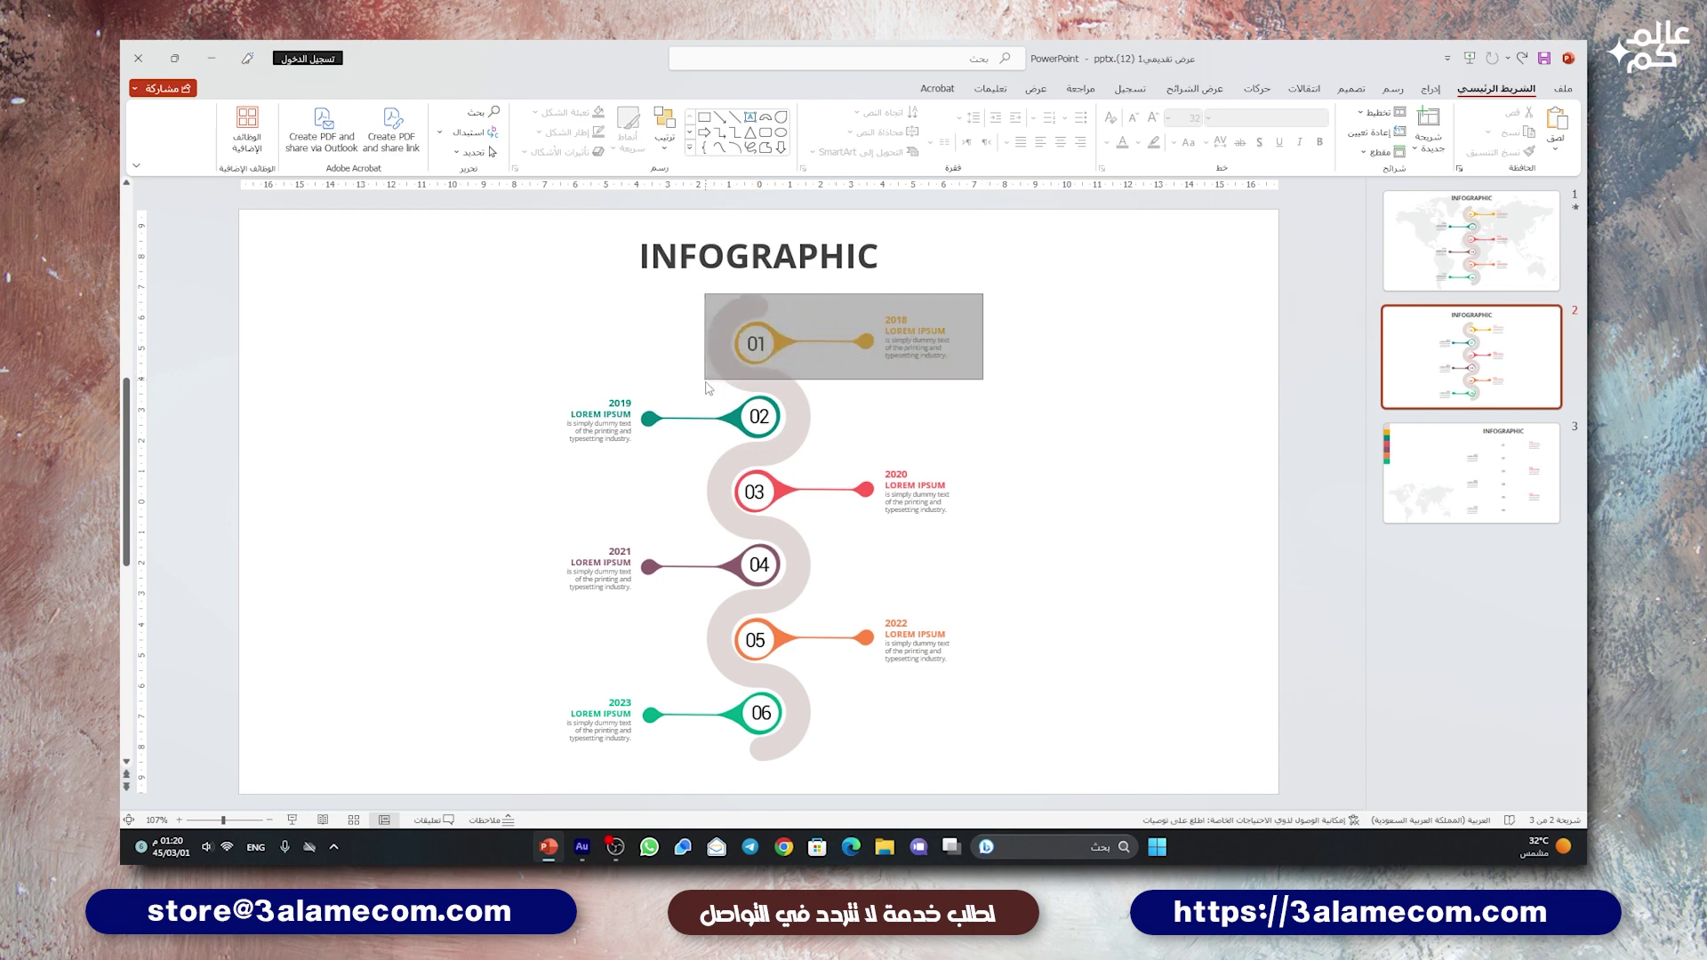
right_click(775, 337)
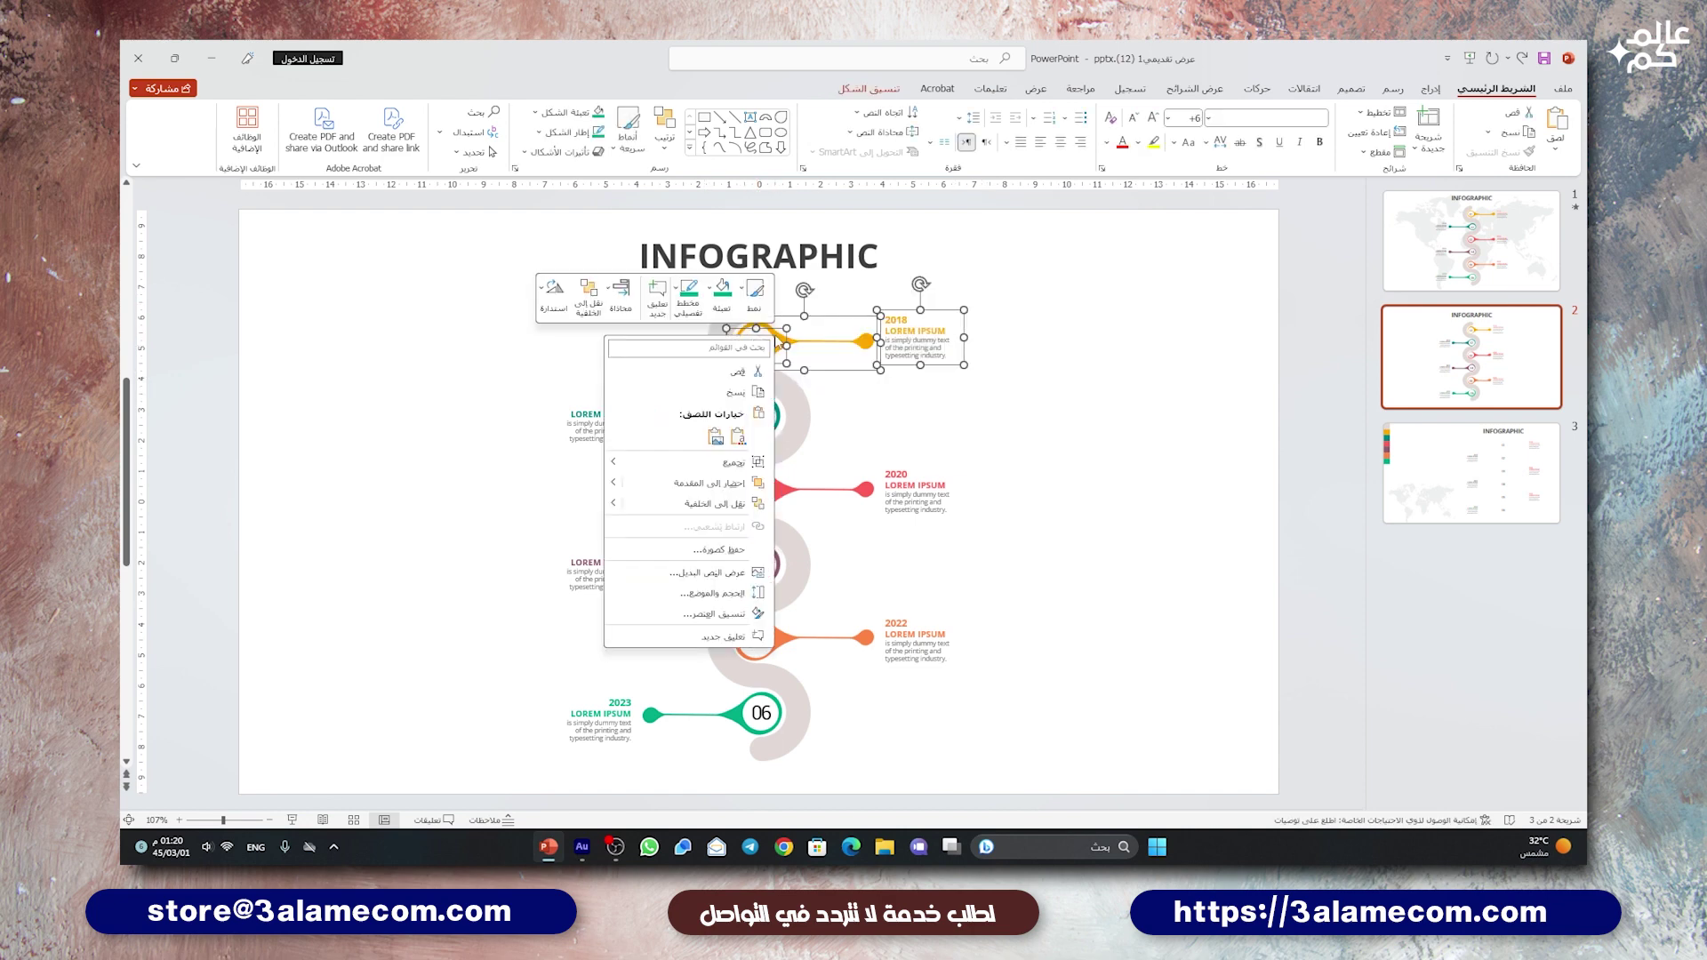
left_click(596, 464)
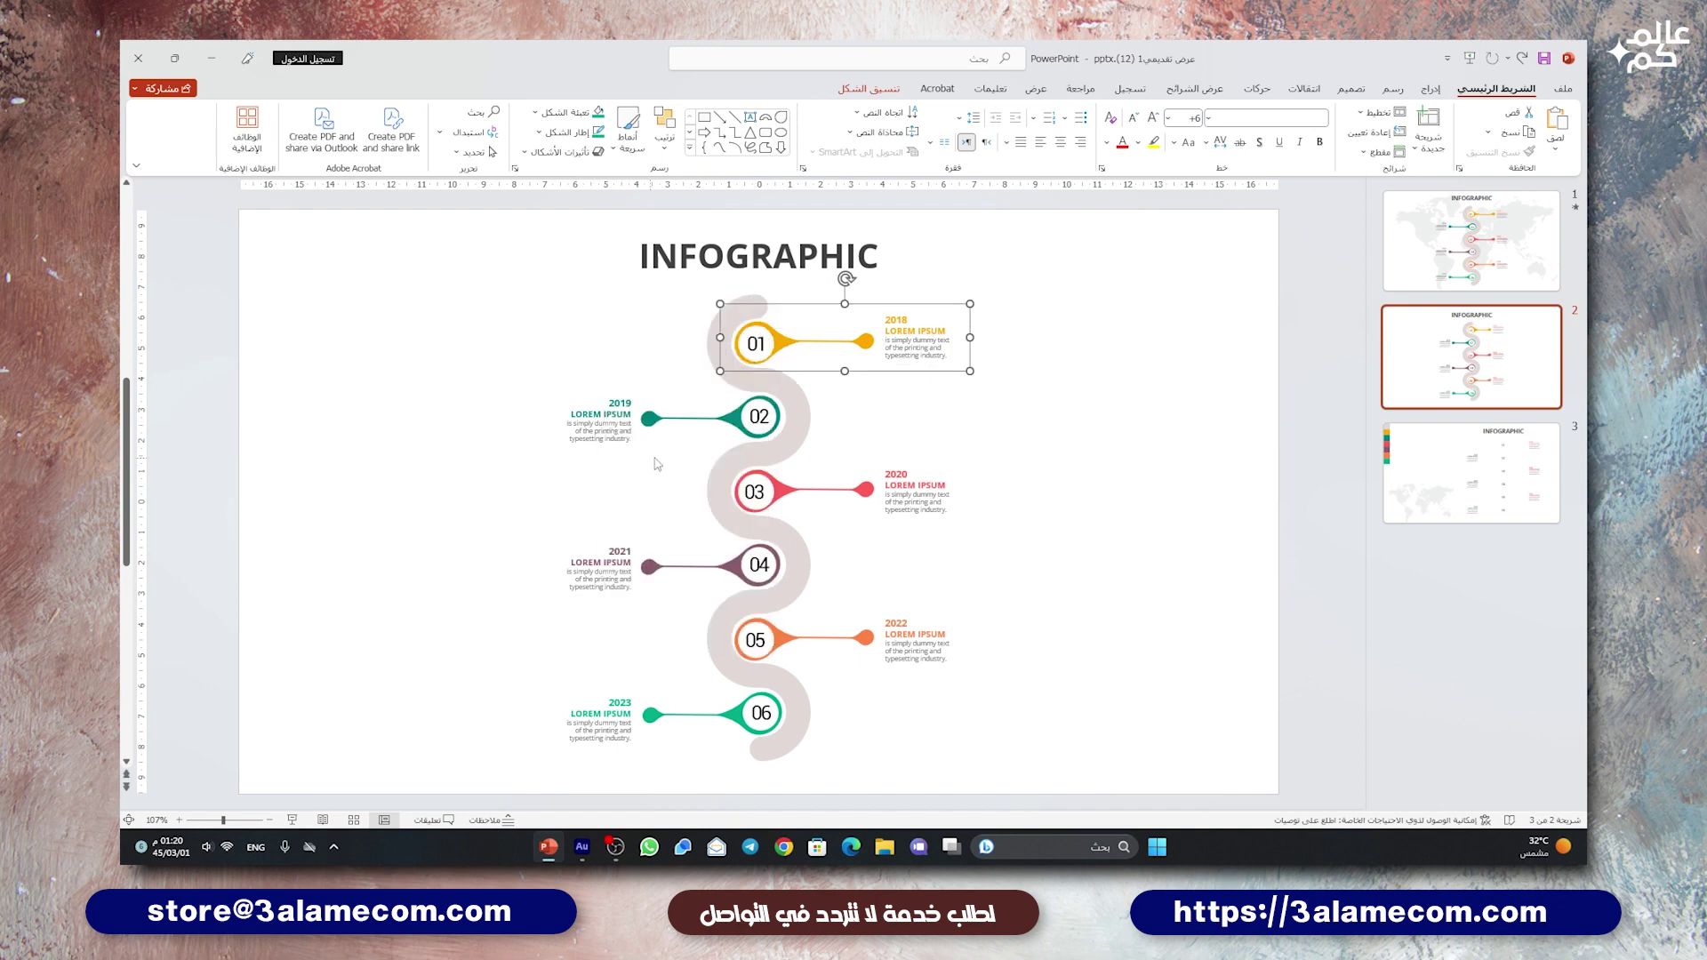
- Group pins 02–06 with their lines and year texts 2019 through 2023
left_click_drag(509, 382, 796, 458)
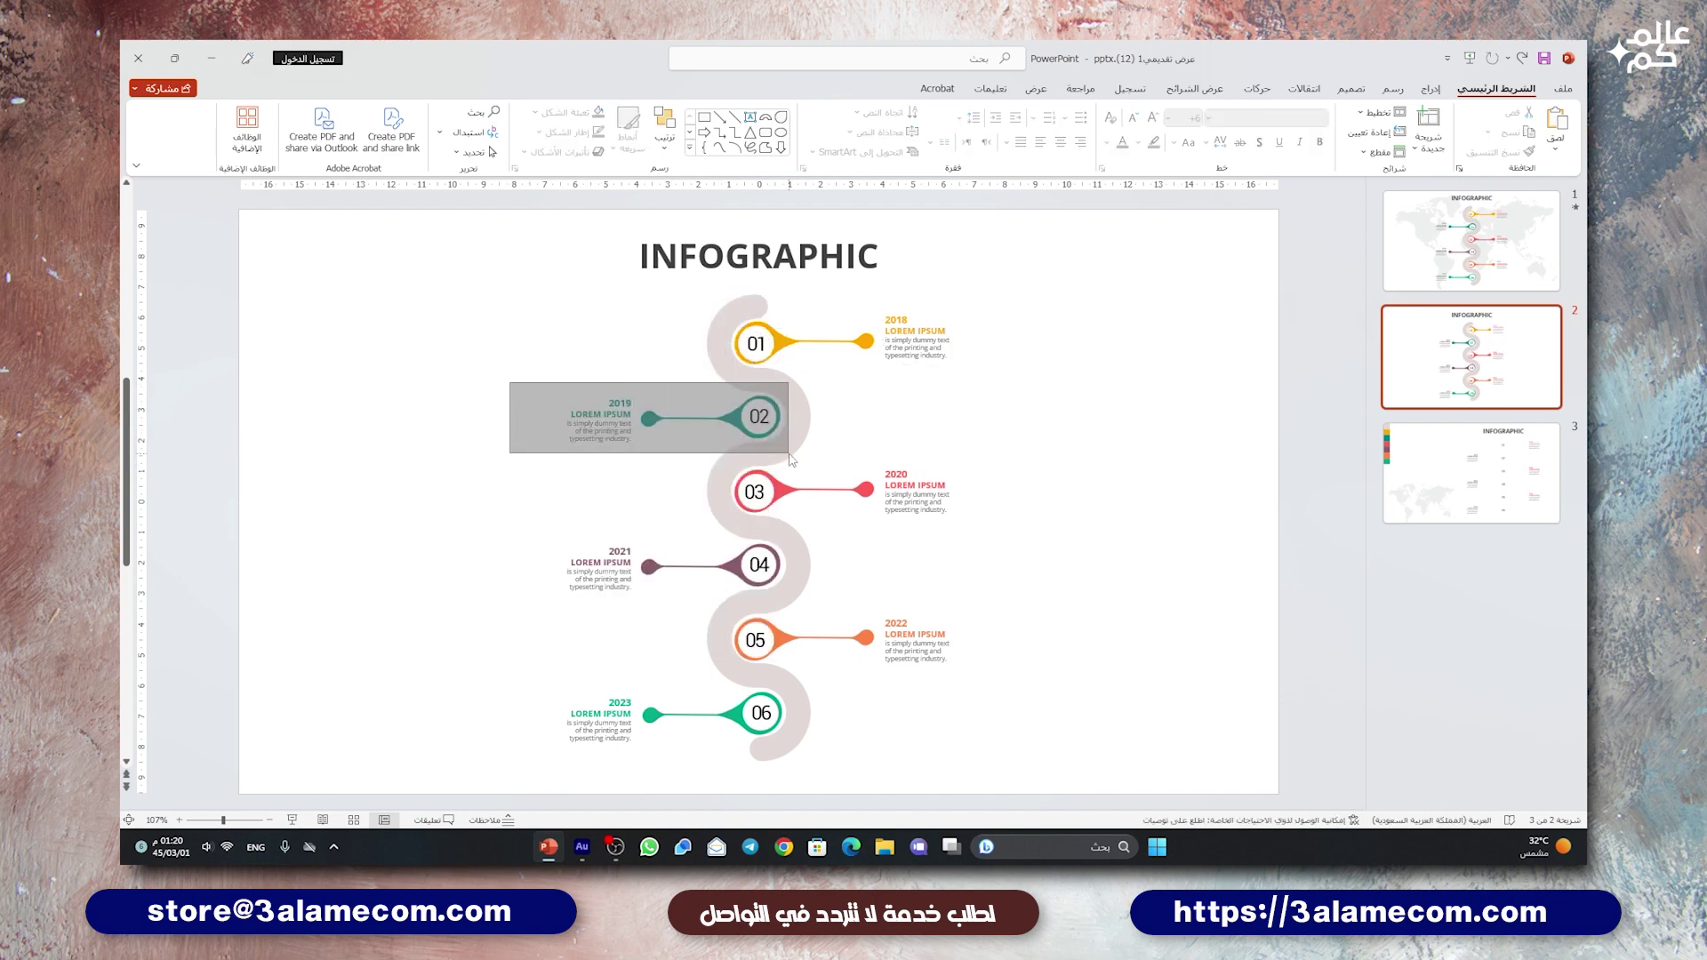
left_click_drag(1000, 448, 691, 555)
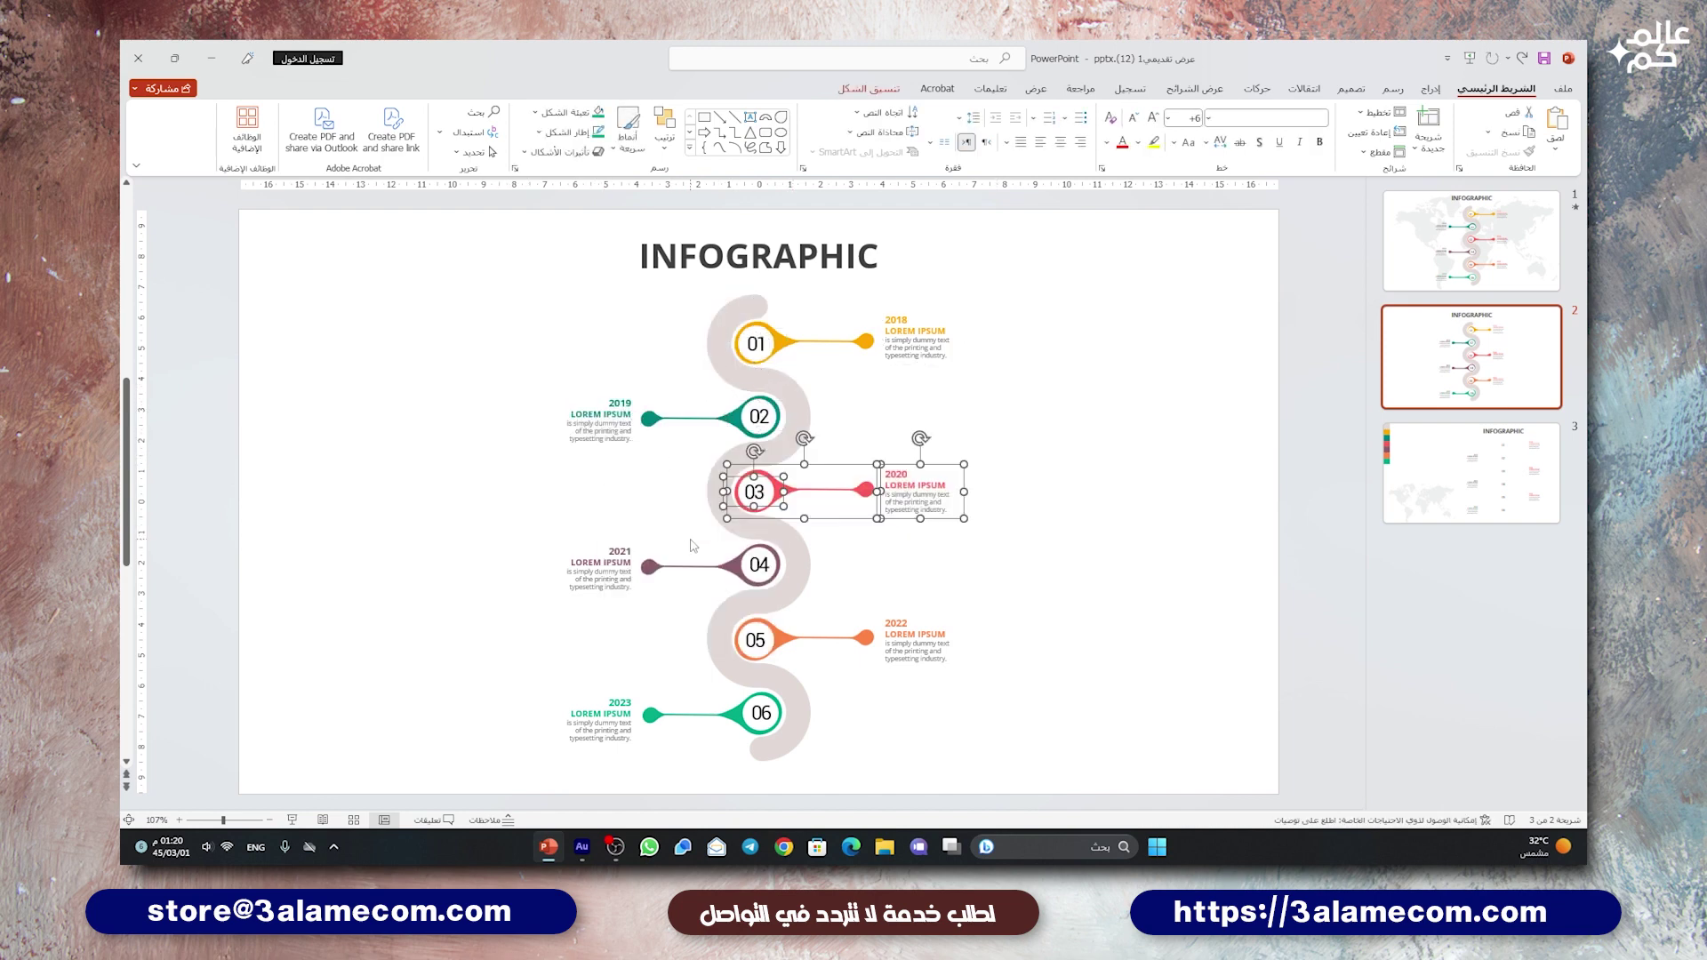
left_click_drag(490, 538, 750, 603)
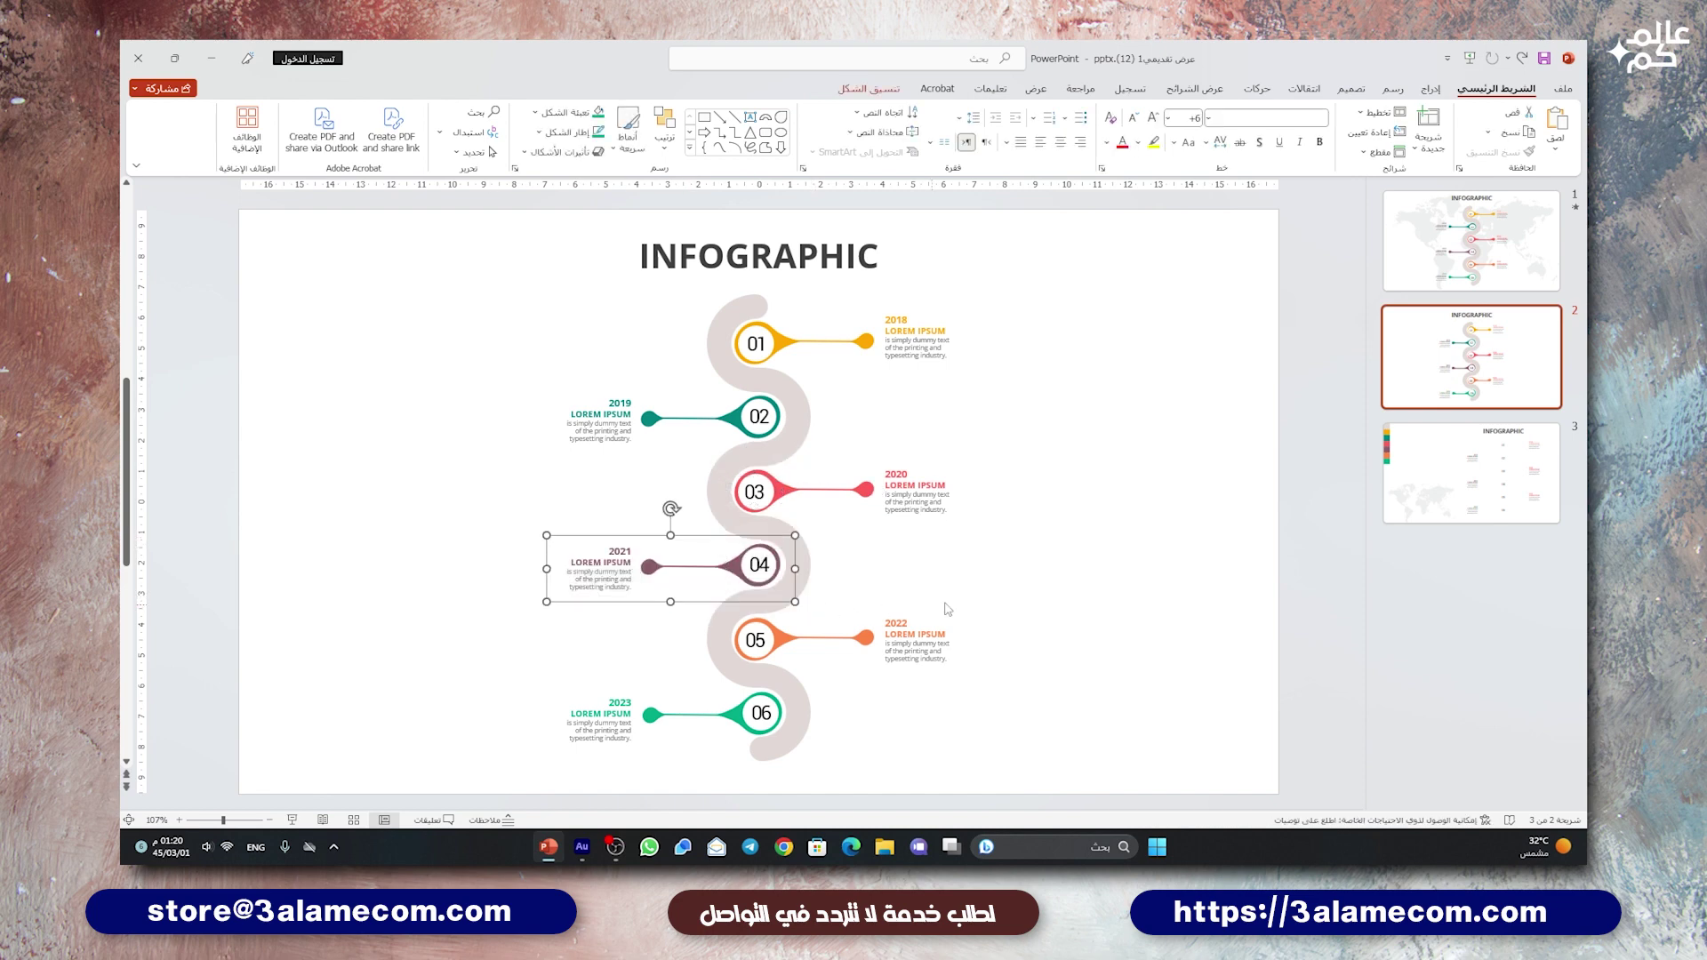
left_click_drag(1000, 585, 685, 685)
left_click_drag(532, 683, 802, 760)
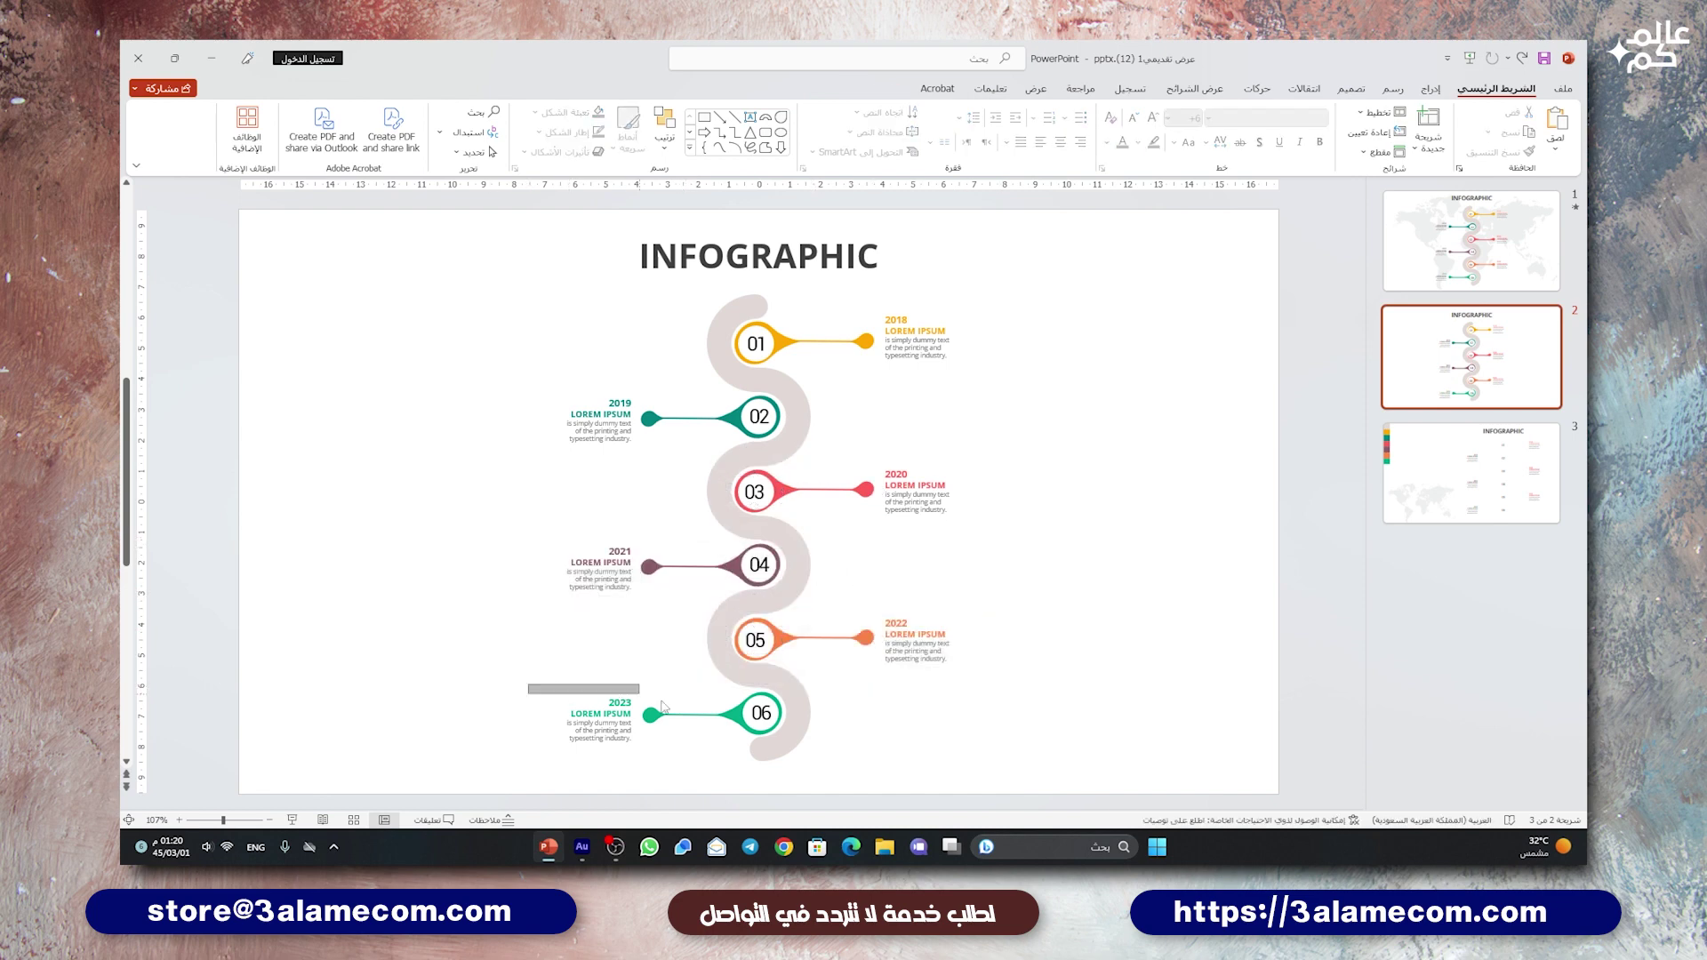
left_click(873, 717)
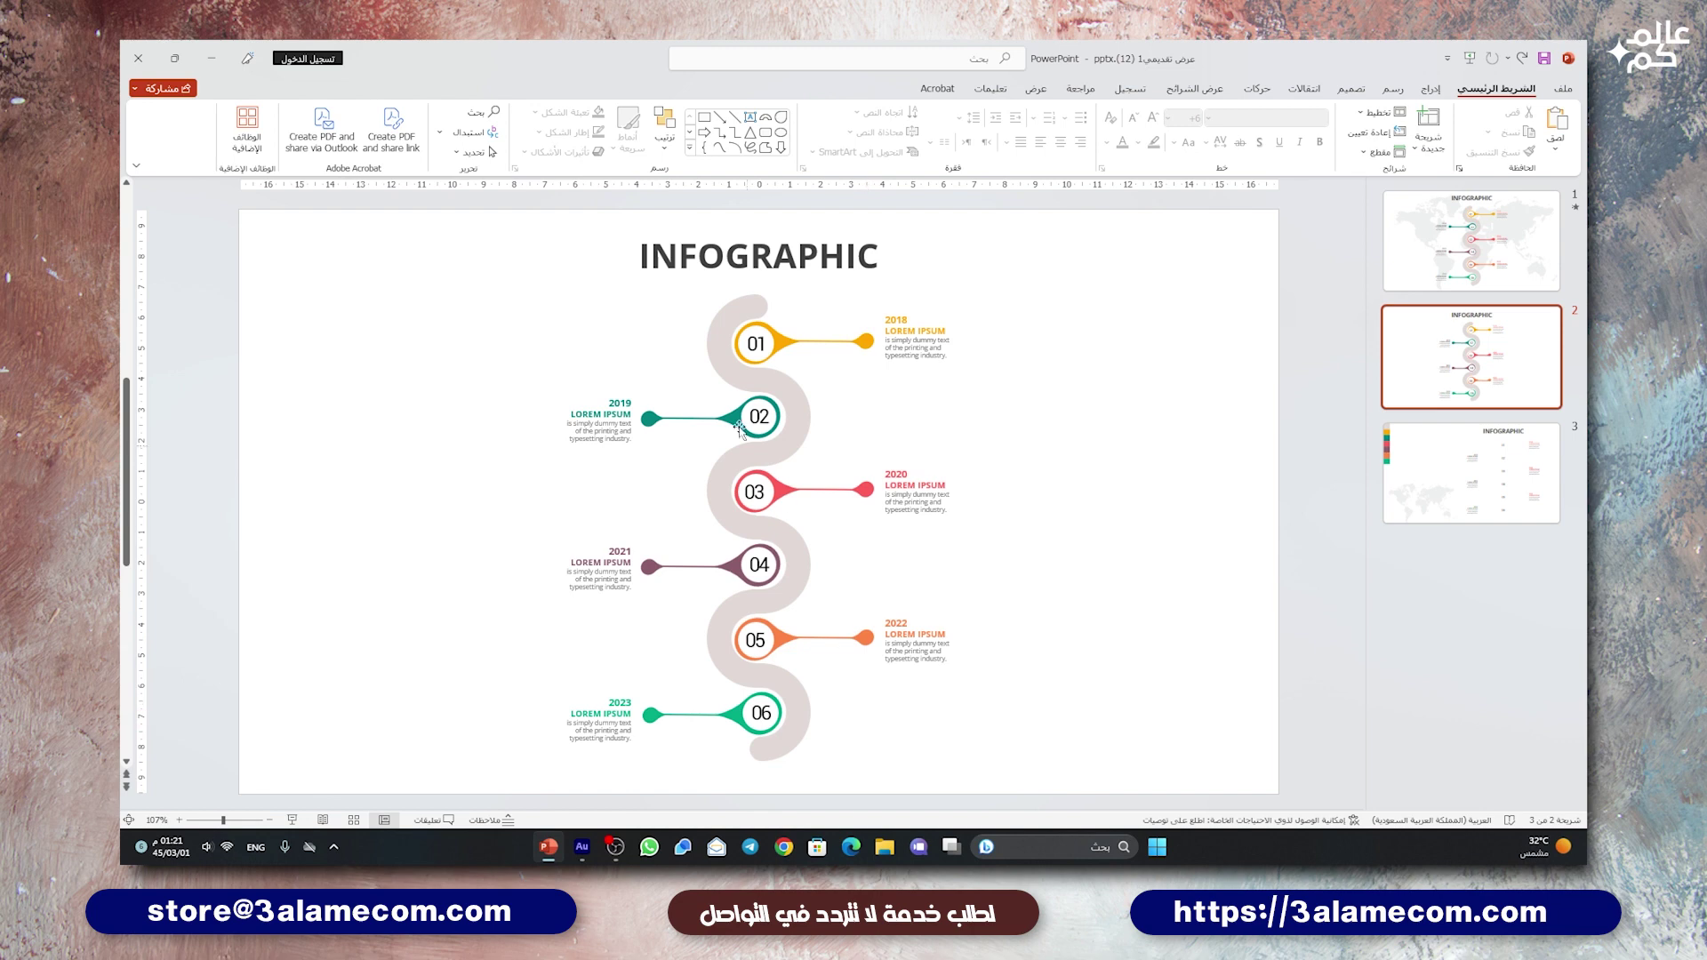
- Bring the road pieces around circles 01, 02 and 03 to the front so the numbers show
left_click(759, 320)
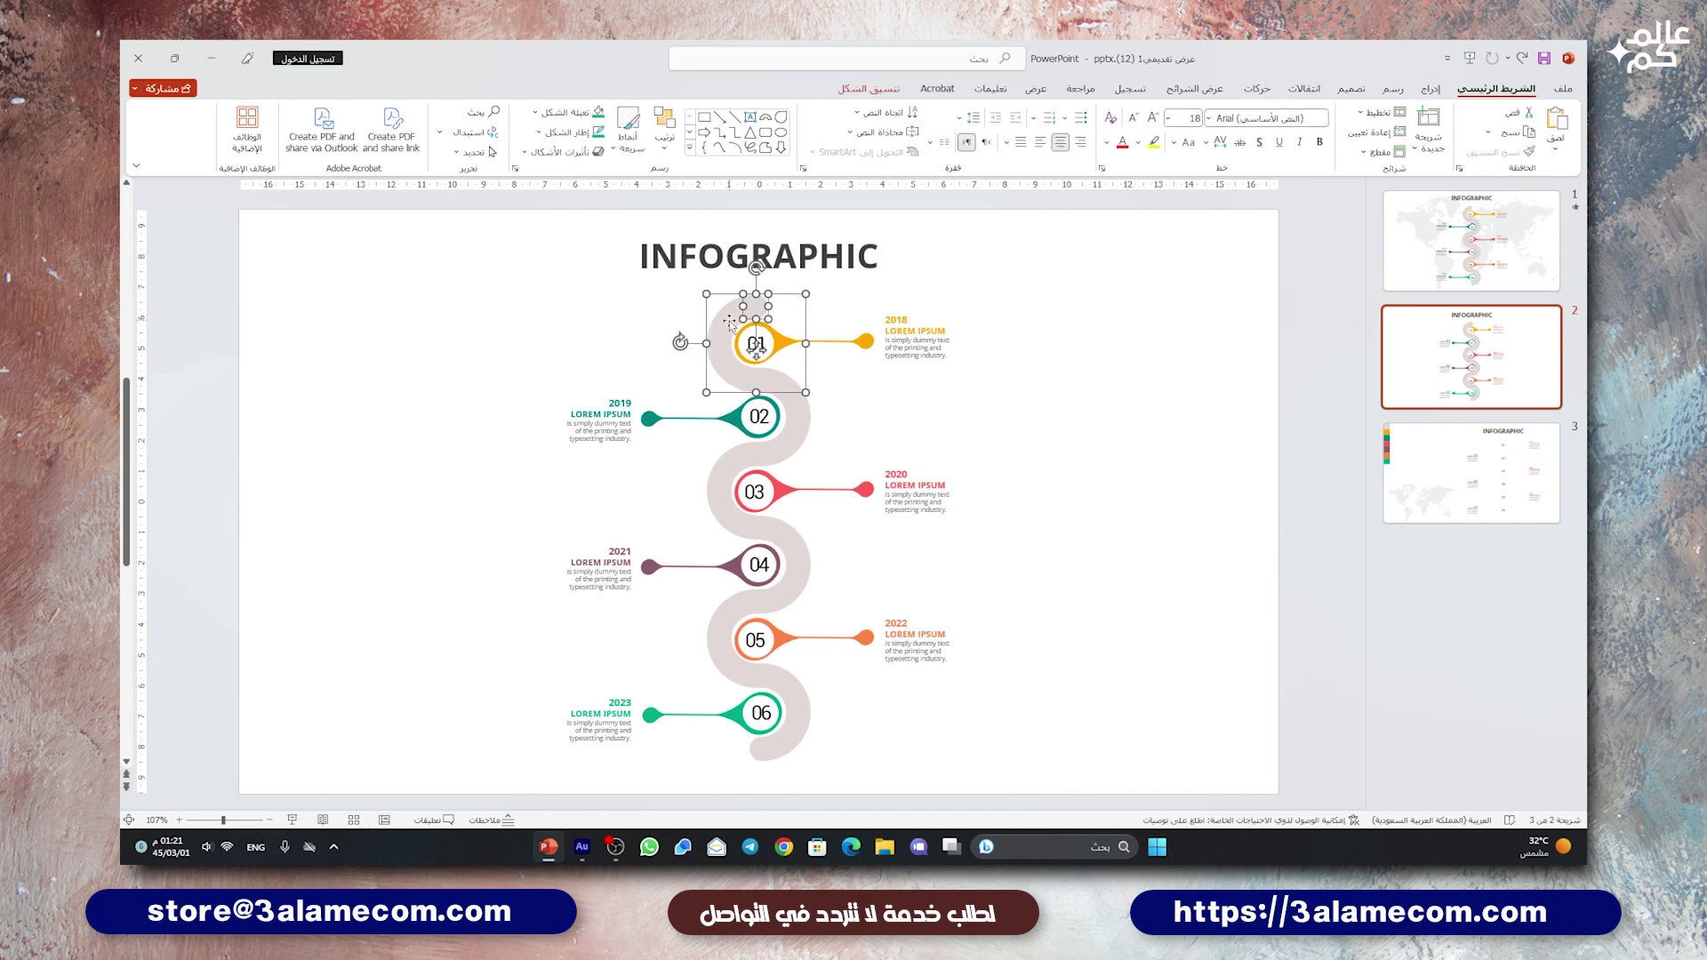
right_click(729, 322)
mouse_move(654, 446)
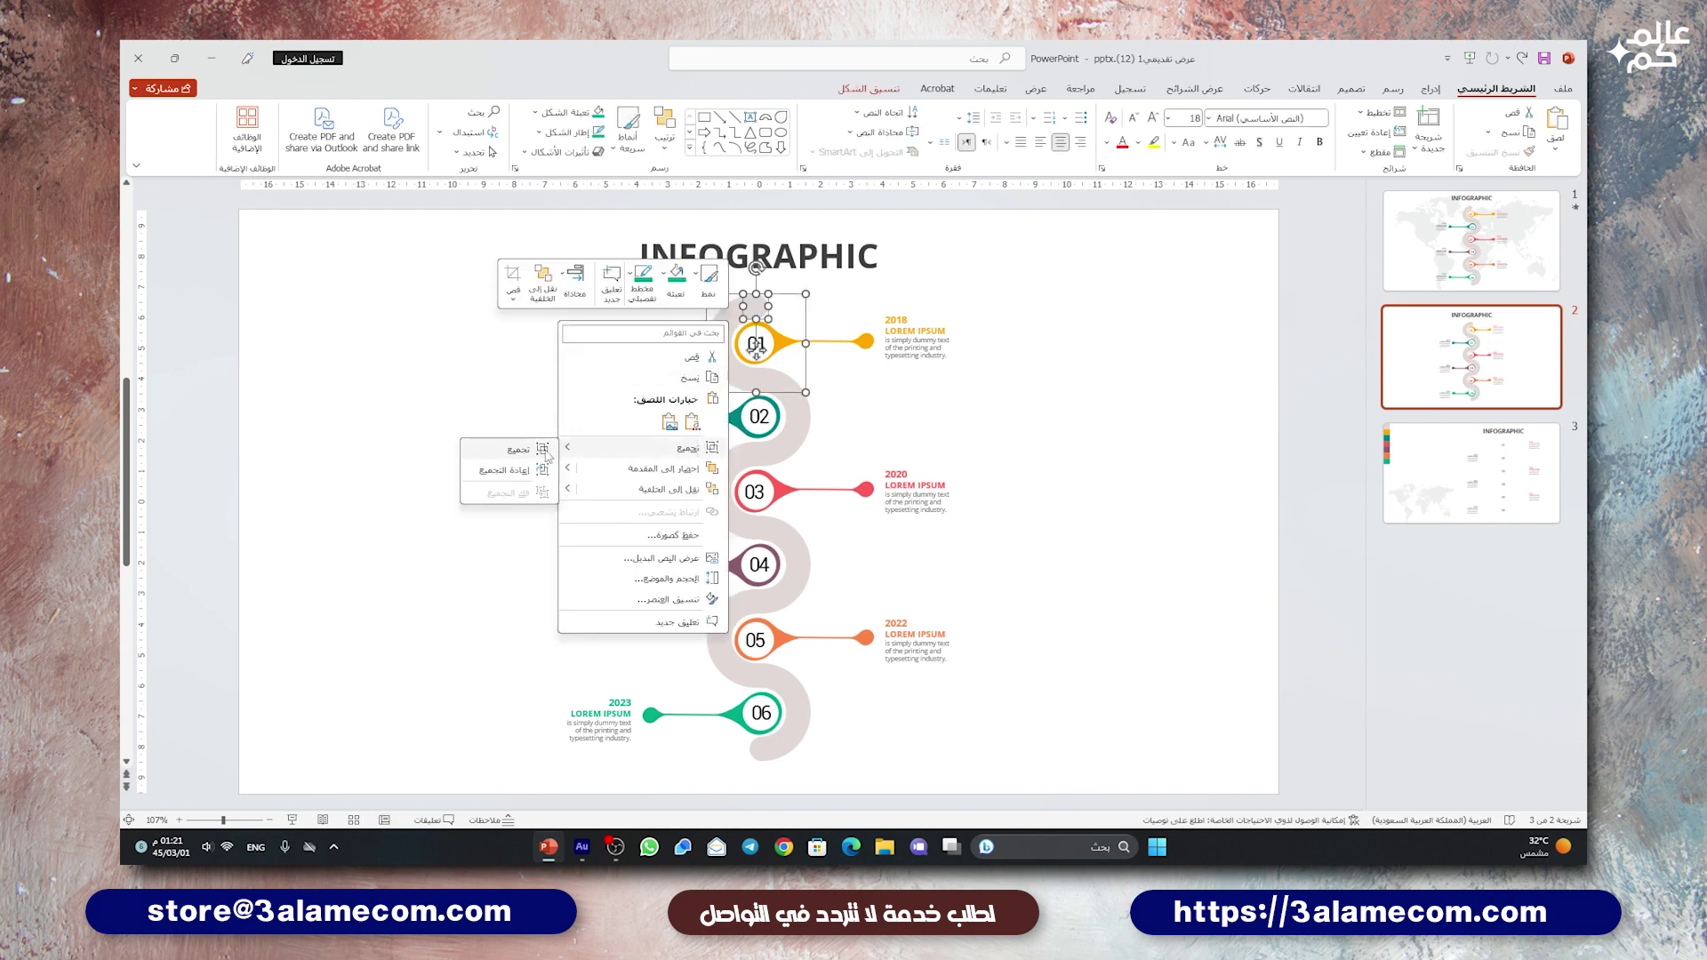
left_click(518, 450)
left_click(758, 384)
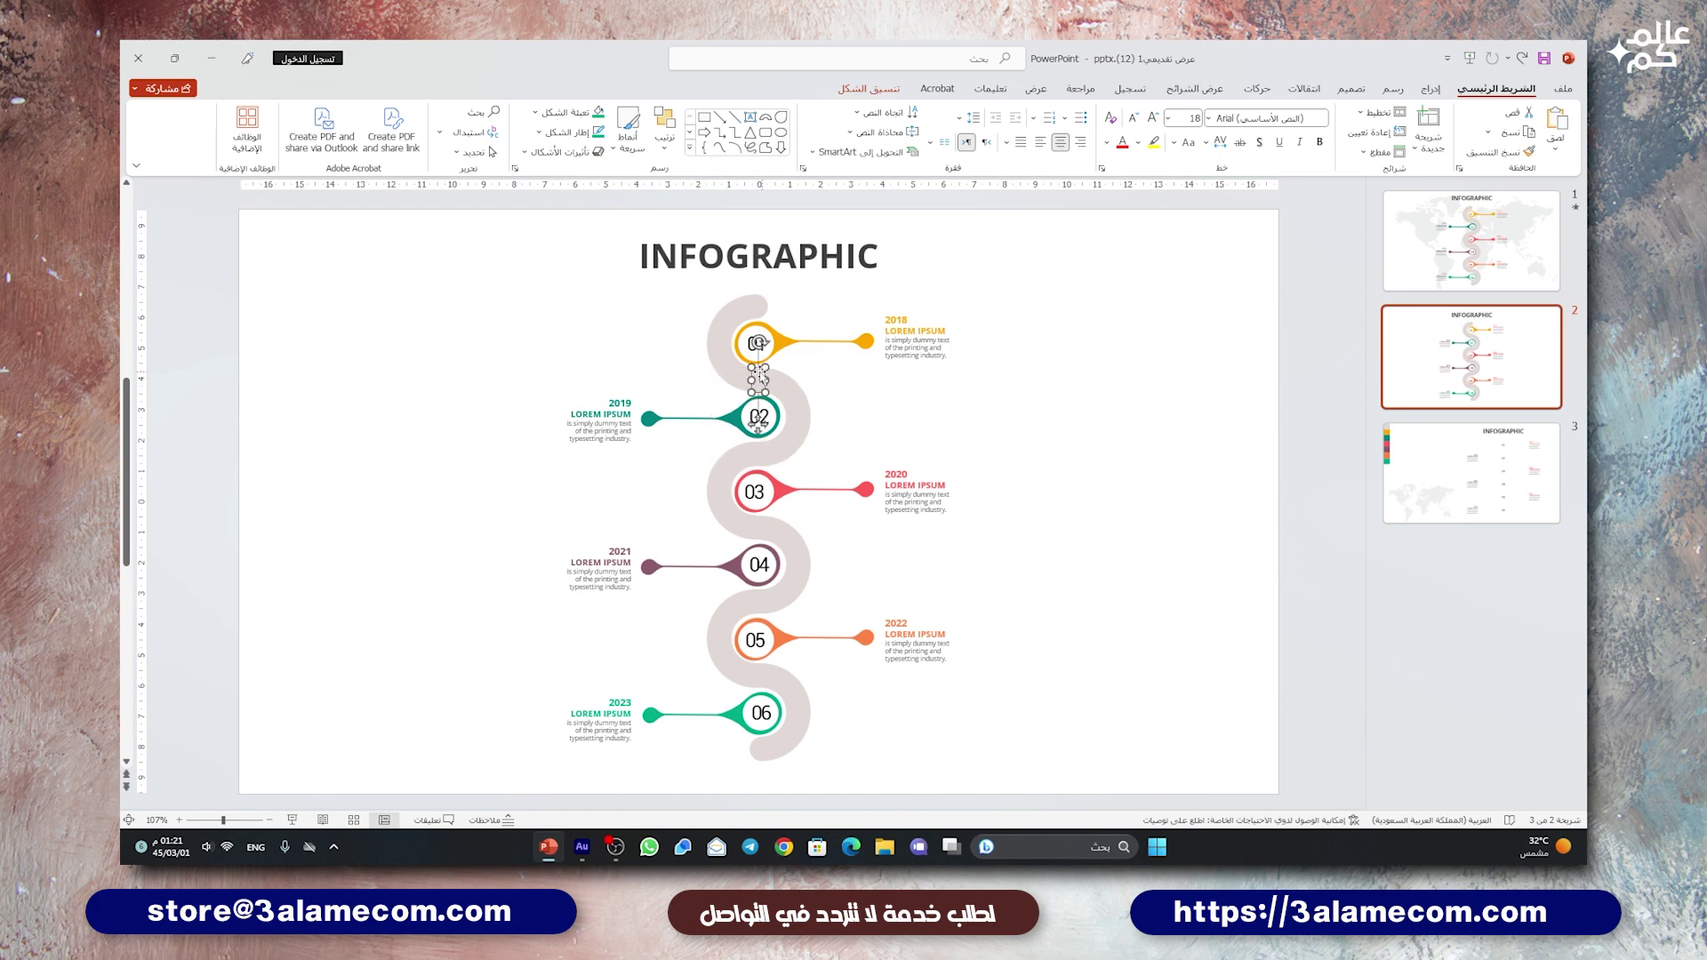
right_click(793, 417)
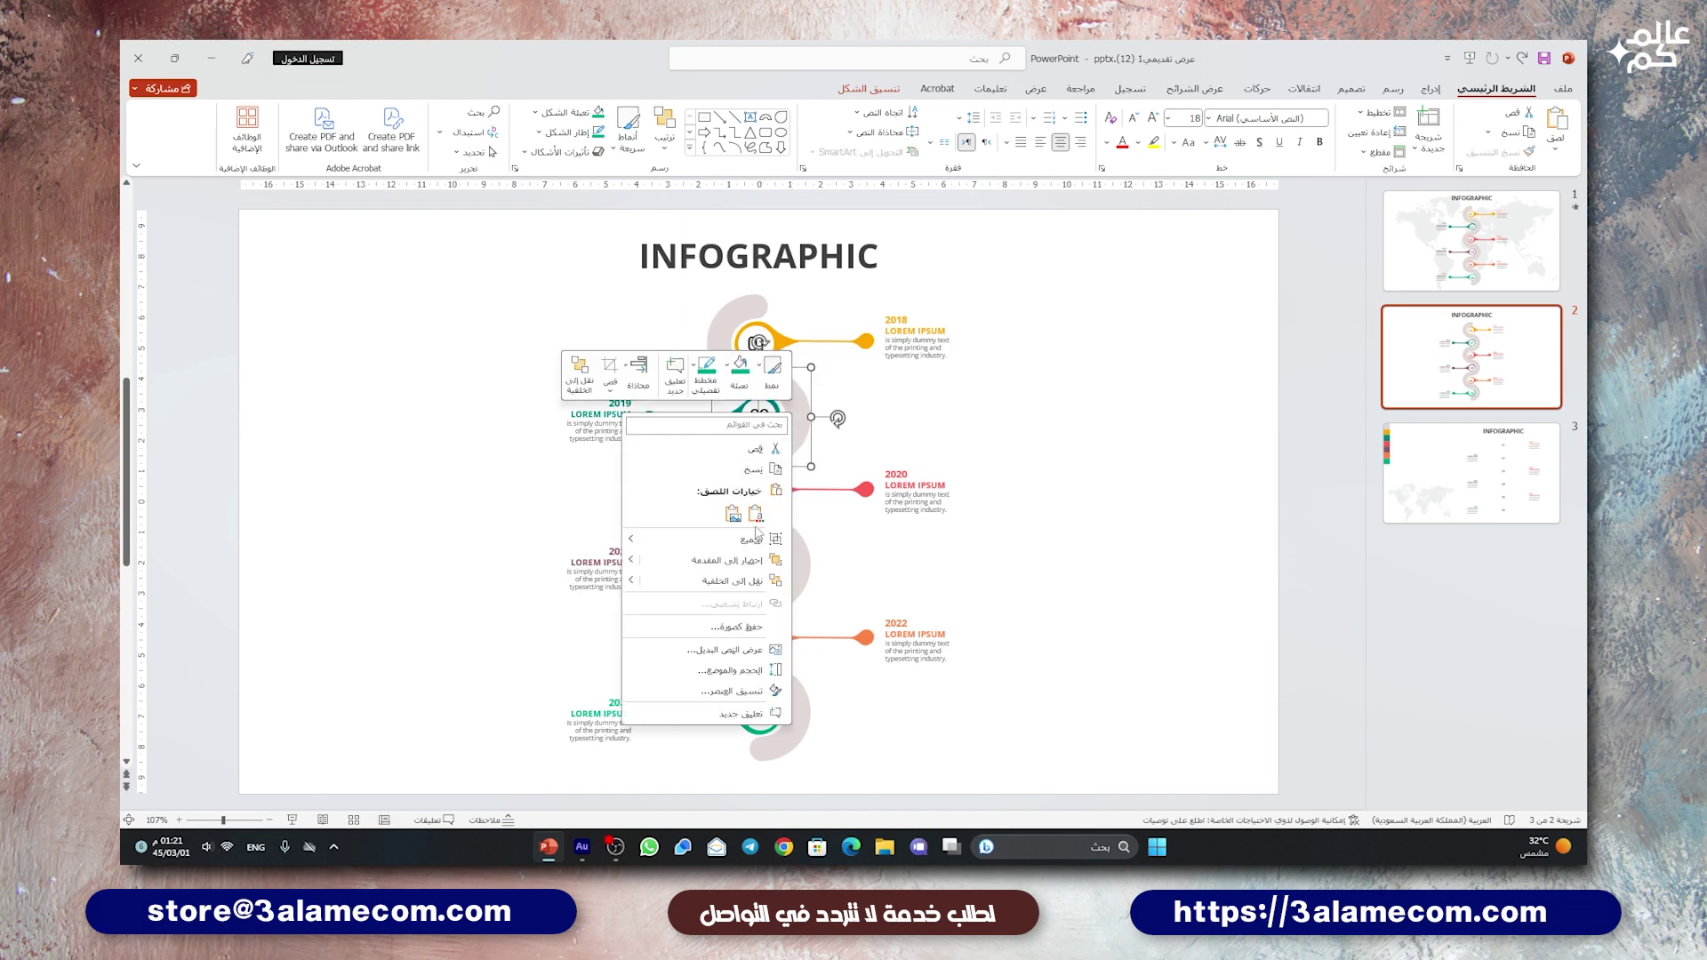
left_click(691, 557)
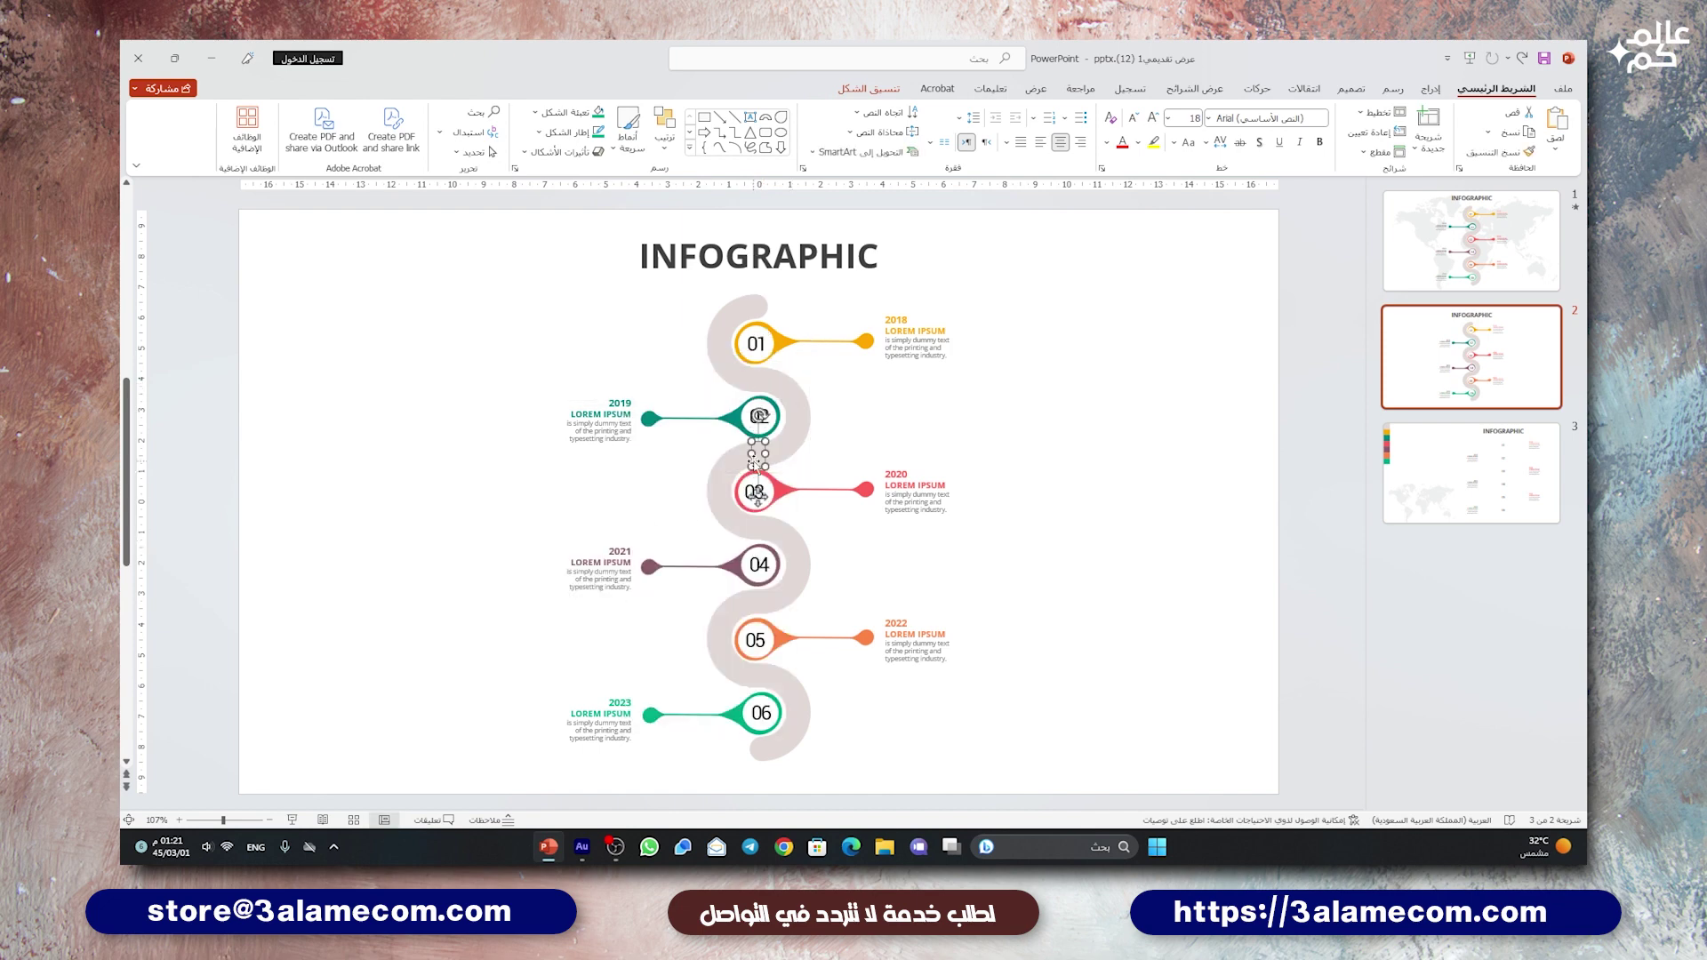
left_click(719, 471)
right_click(724, 471)
mouse_move(680, 595)
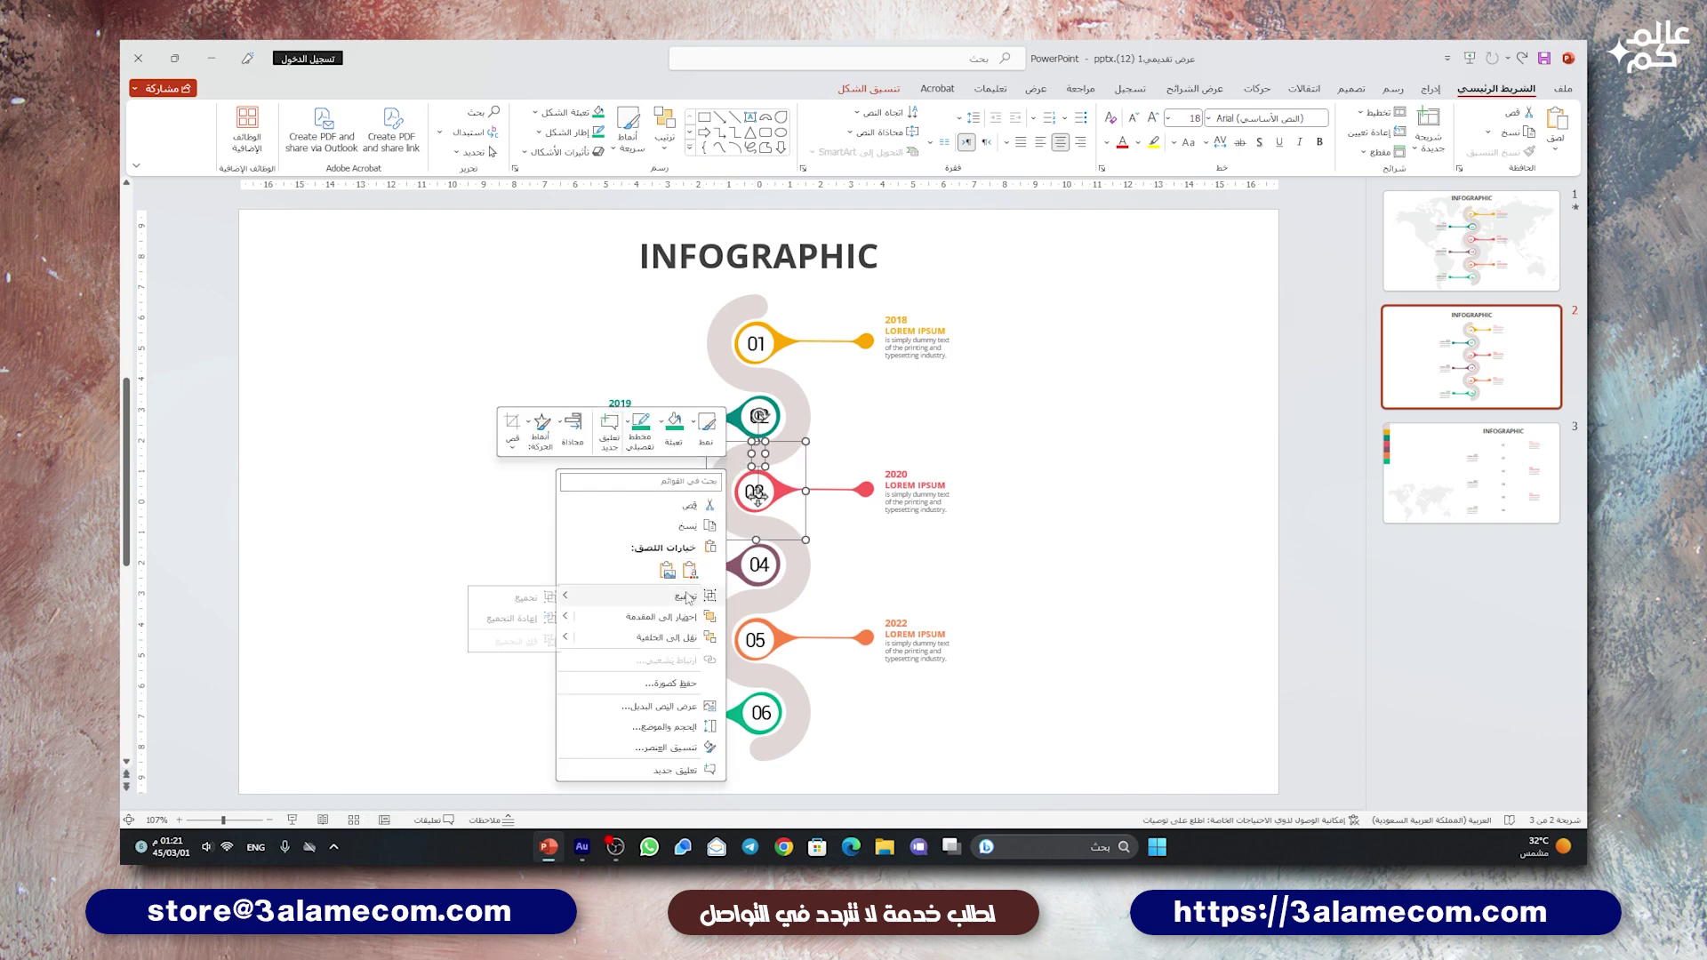
key("Escape")
- Adjust arrangement of the road pieces around circles 04, 05 and 06, then move to slide 3
left_click(761, 565)
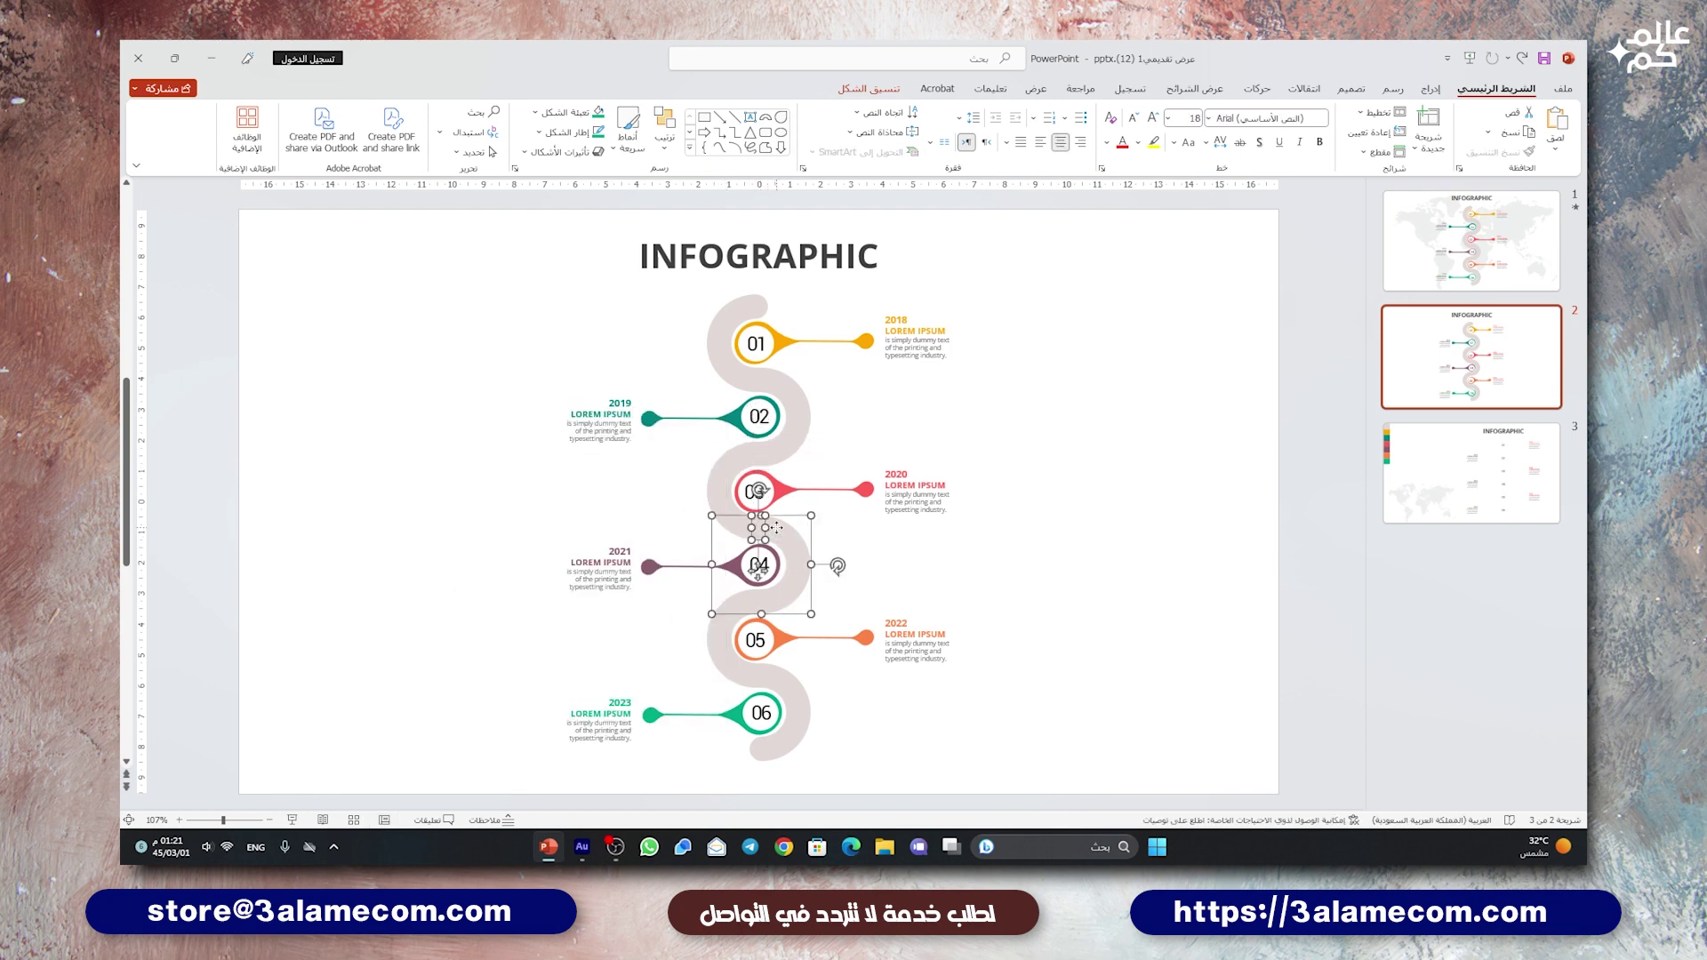
right_click(772, 534)
key("Escape")
left_click(755, 640)
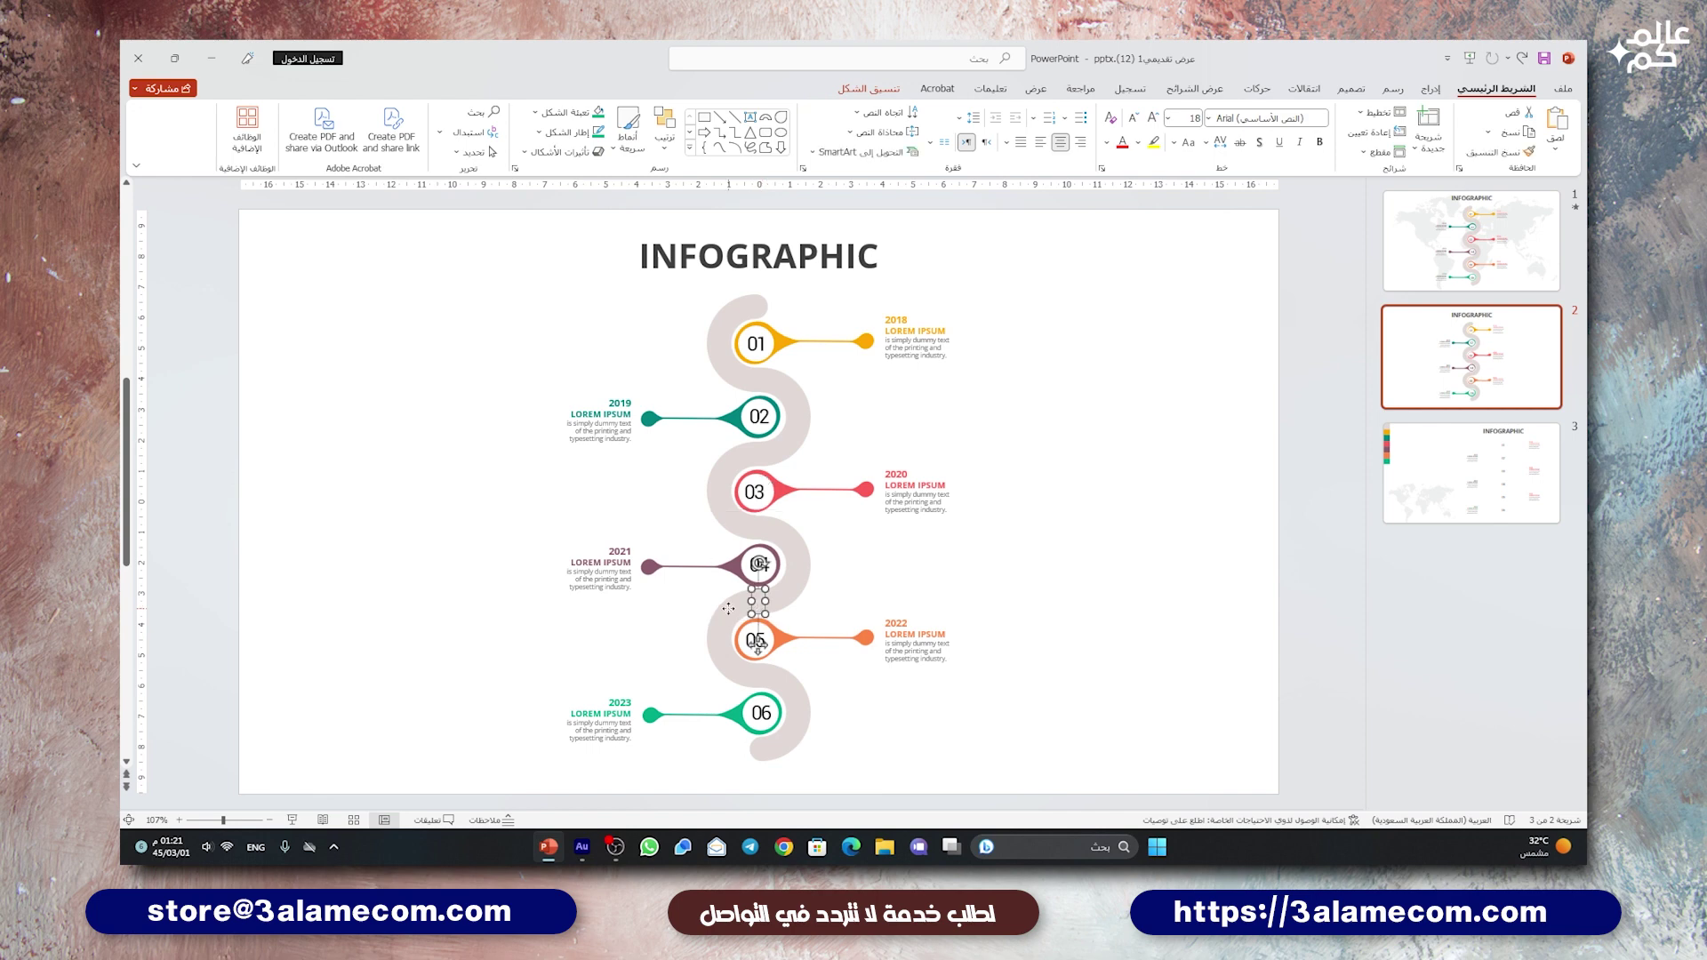
right_click(755, 640)
left_click(761, 680)
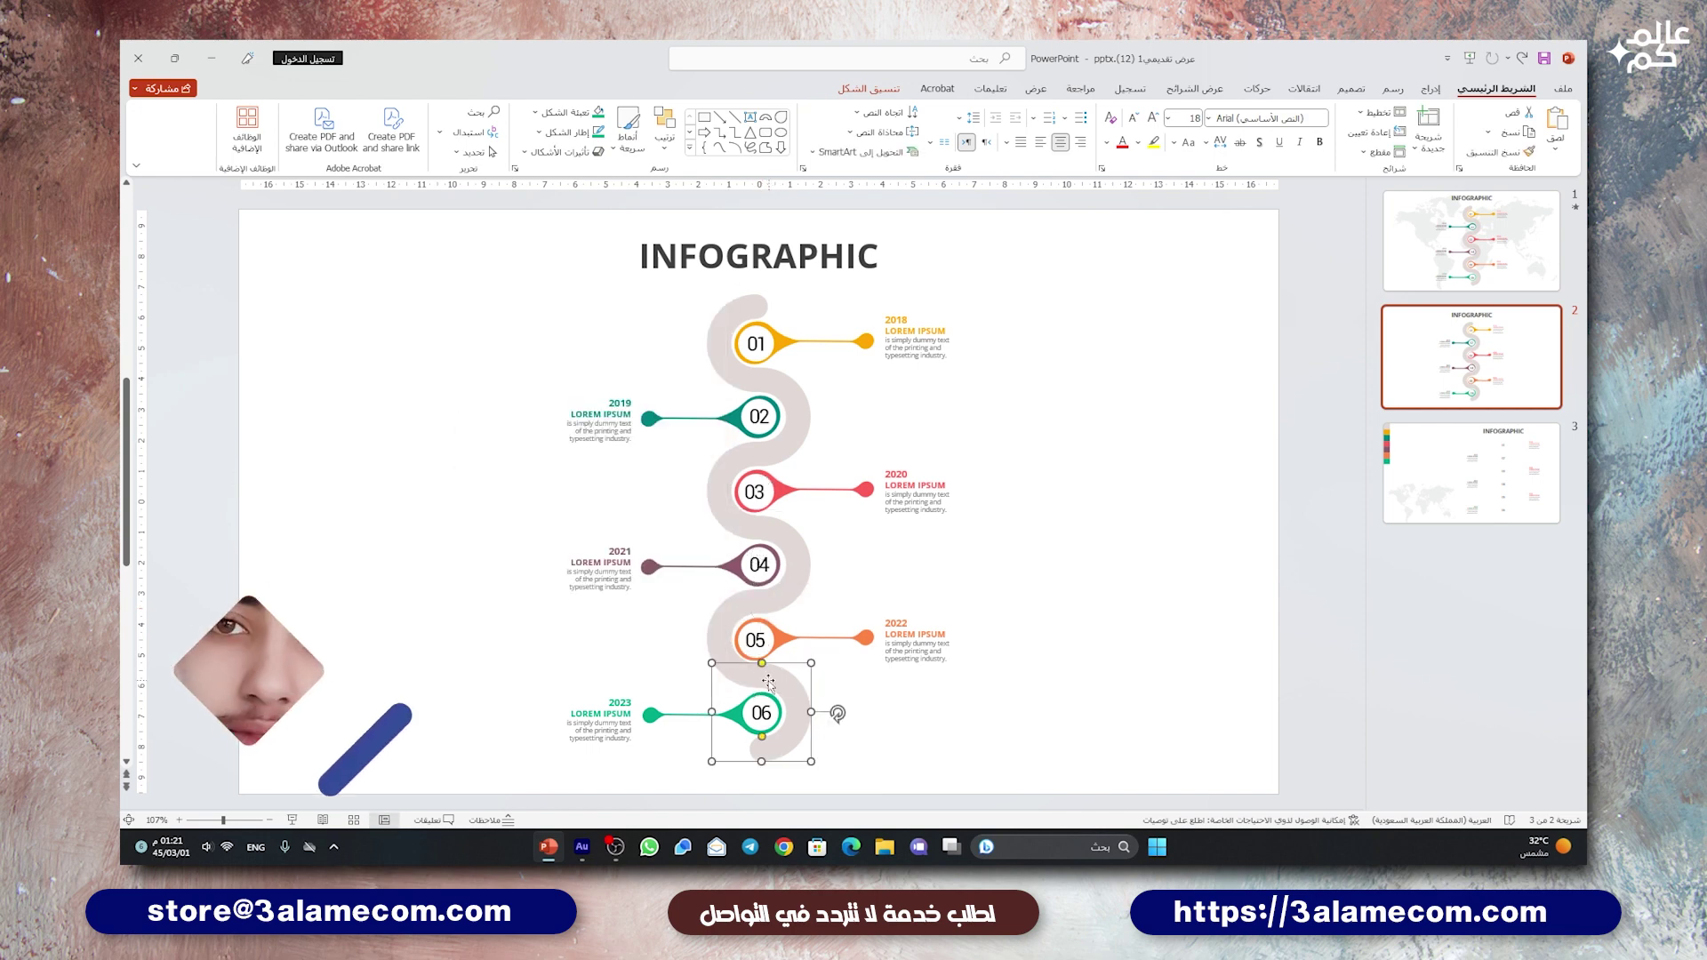
left_click(762, 756)
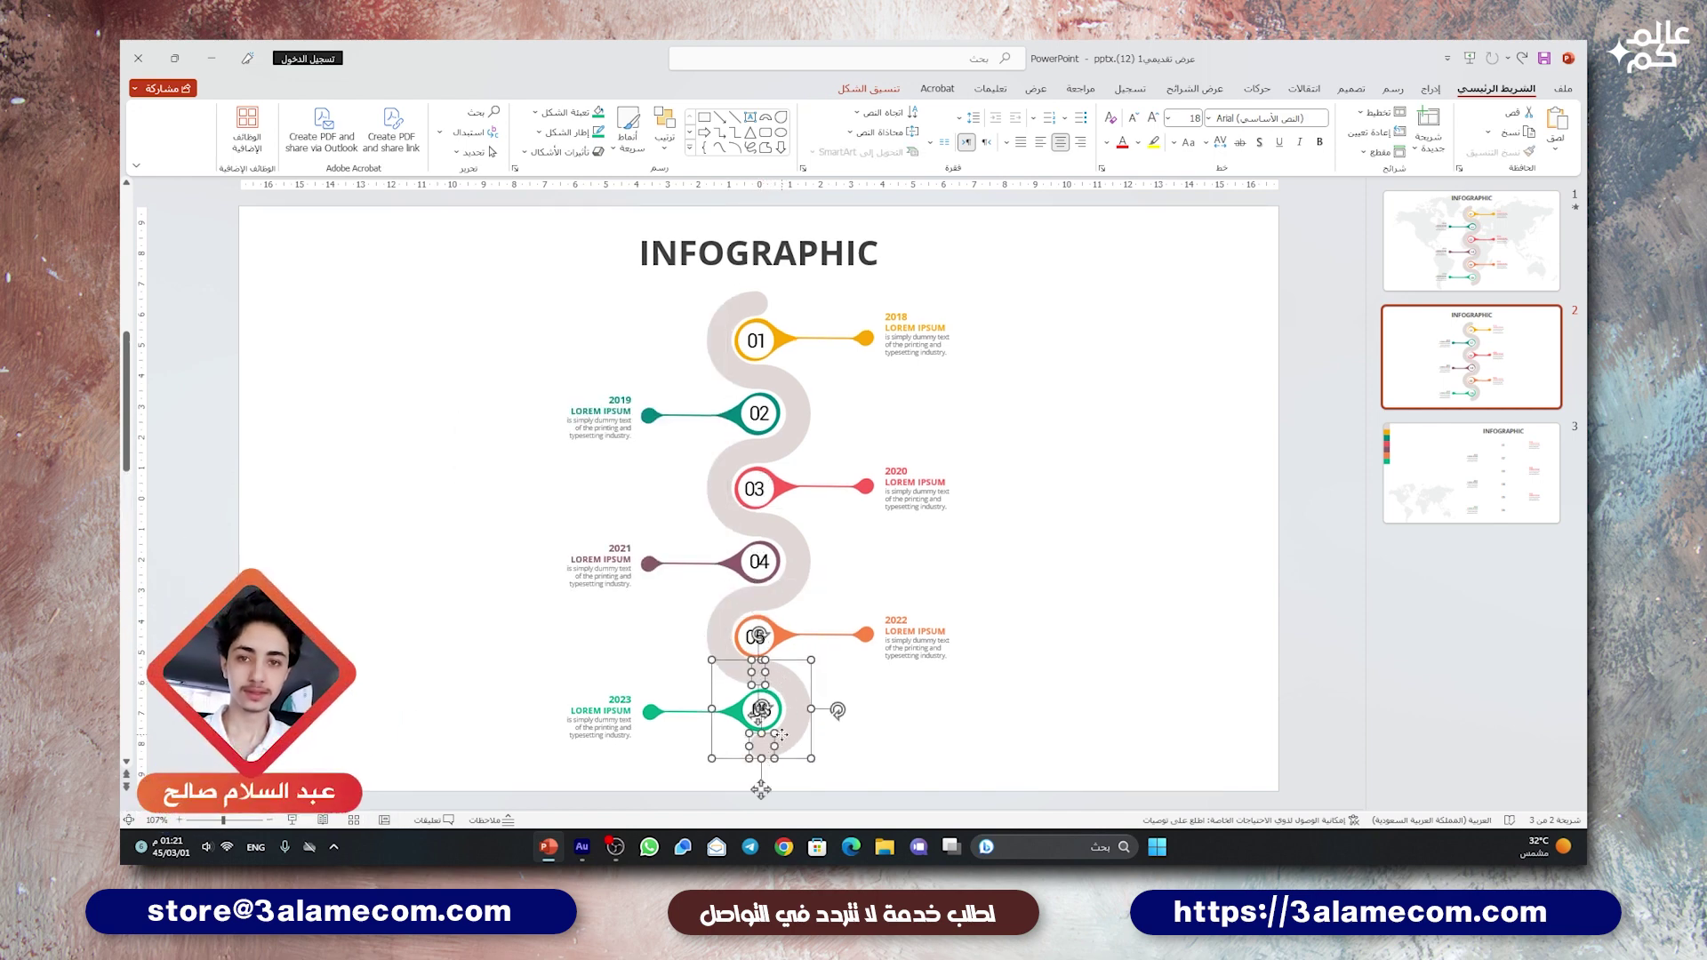
right_click(779, 734)
key("Escape")
left_click(1019, 723)
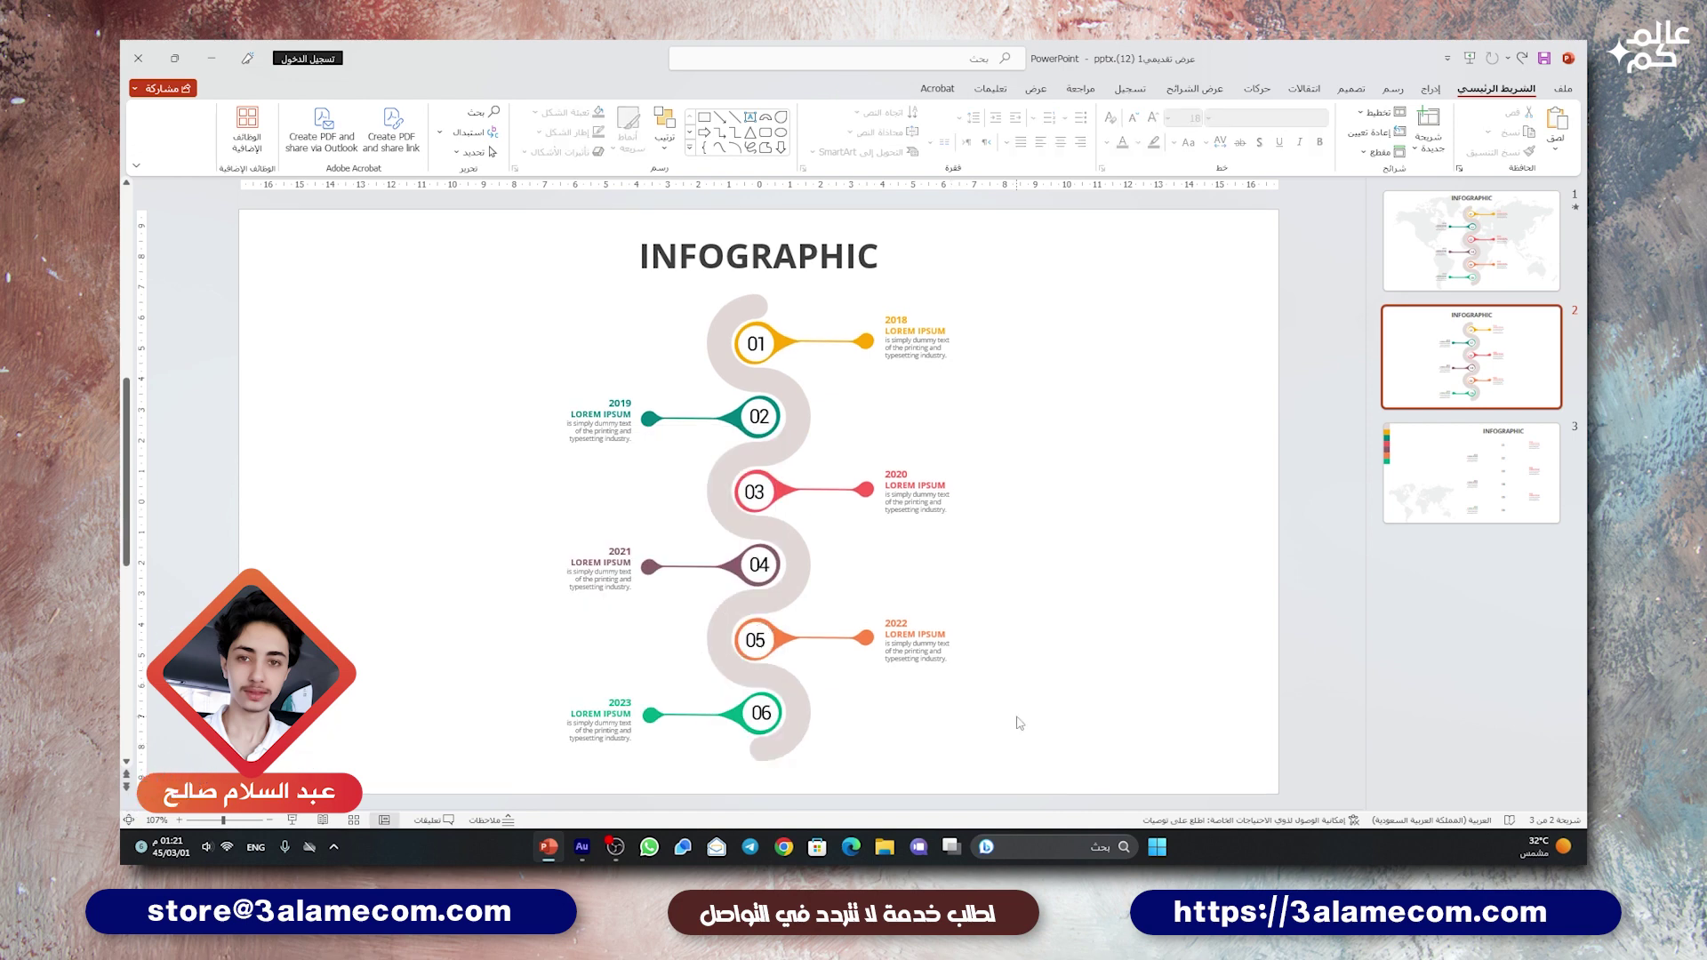
left_click(1472, 471)
- Copy slide 3's world map onto slide 2 and stretch it across the slide
left_click(349, 569)
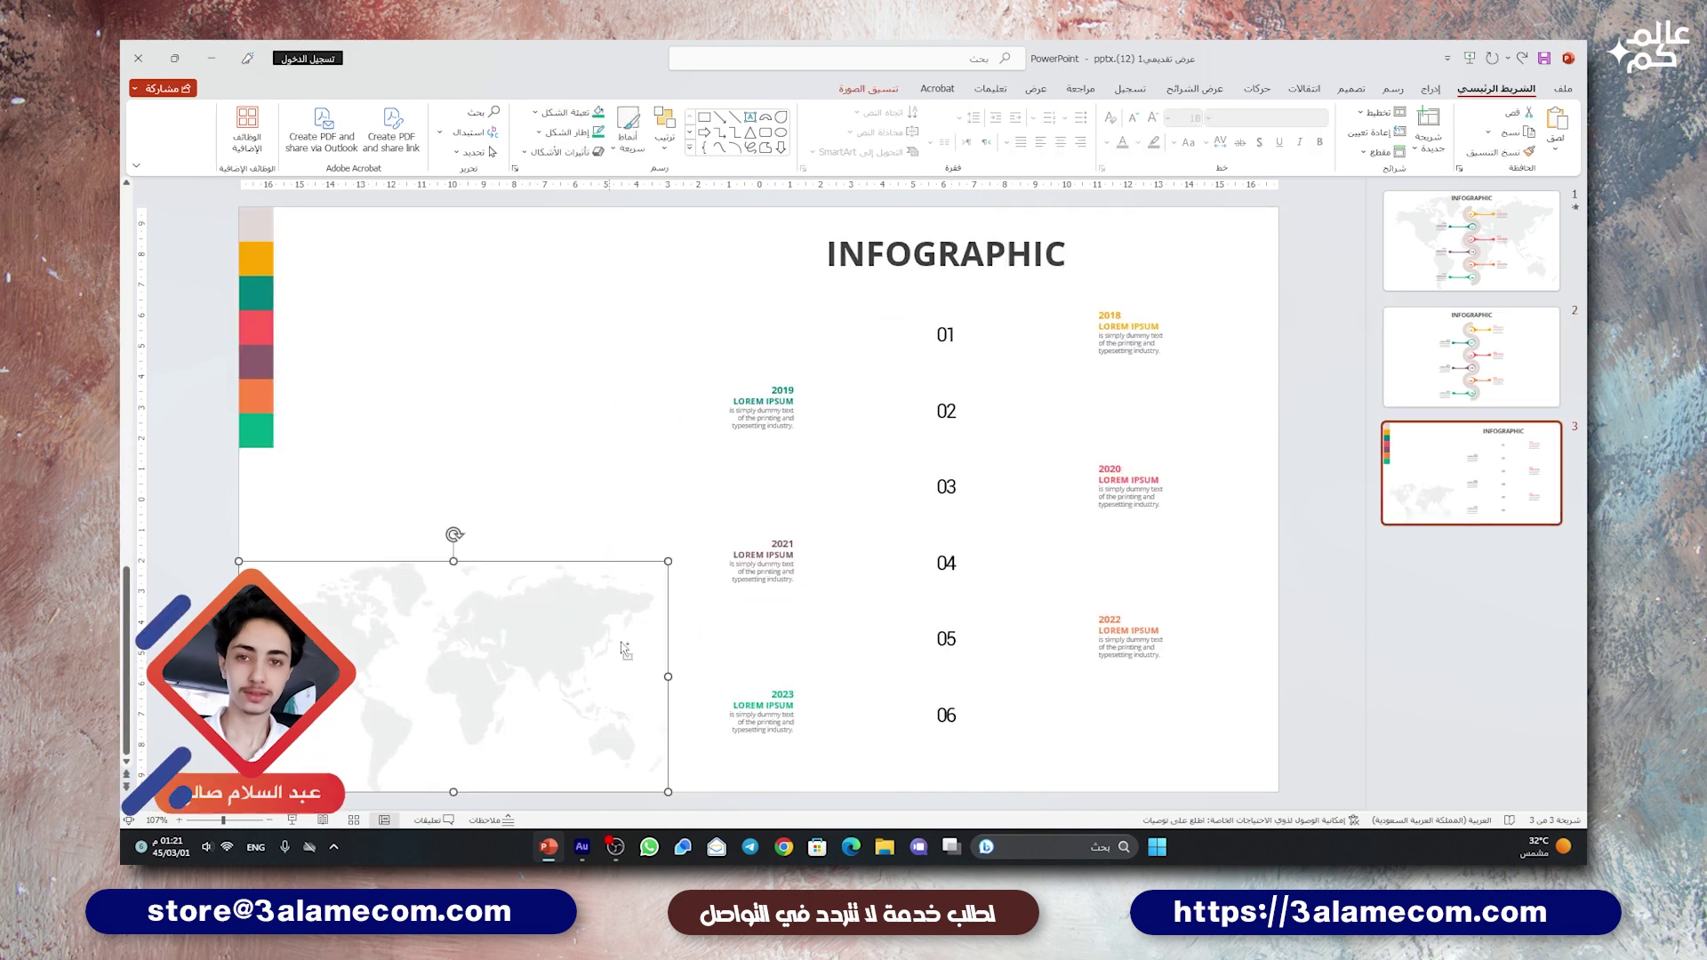
key("Page_Up")
key("ctrl+v")
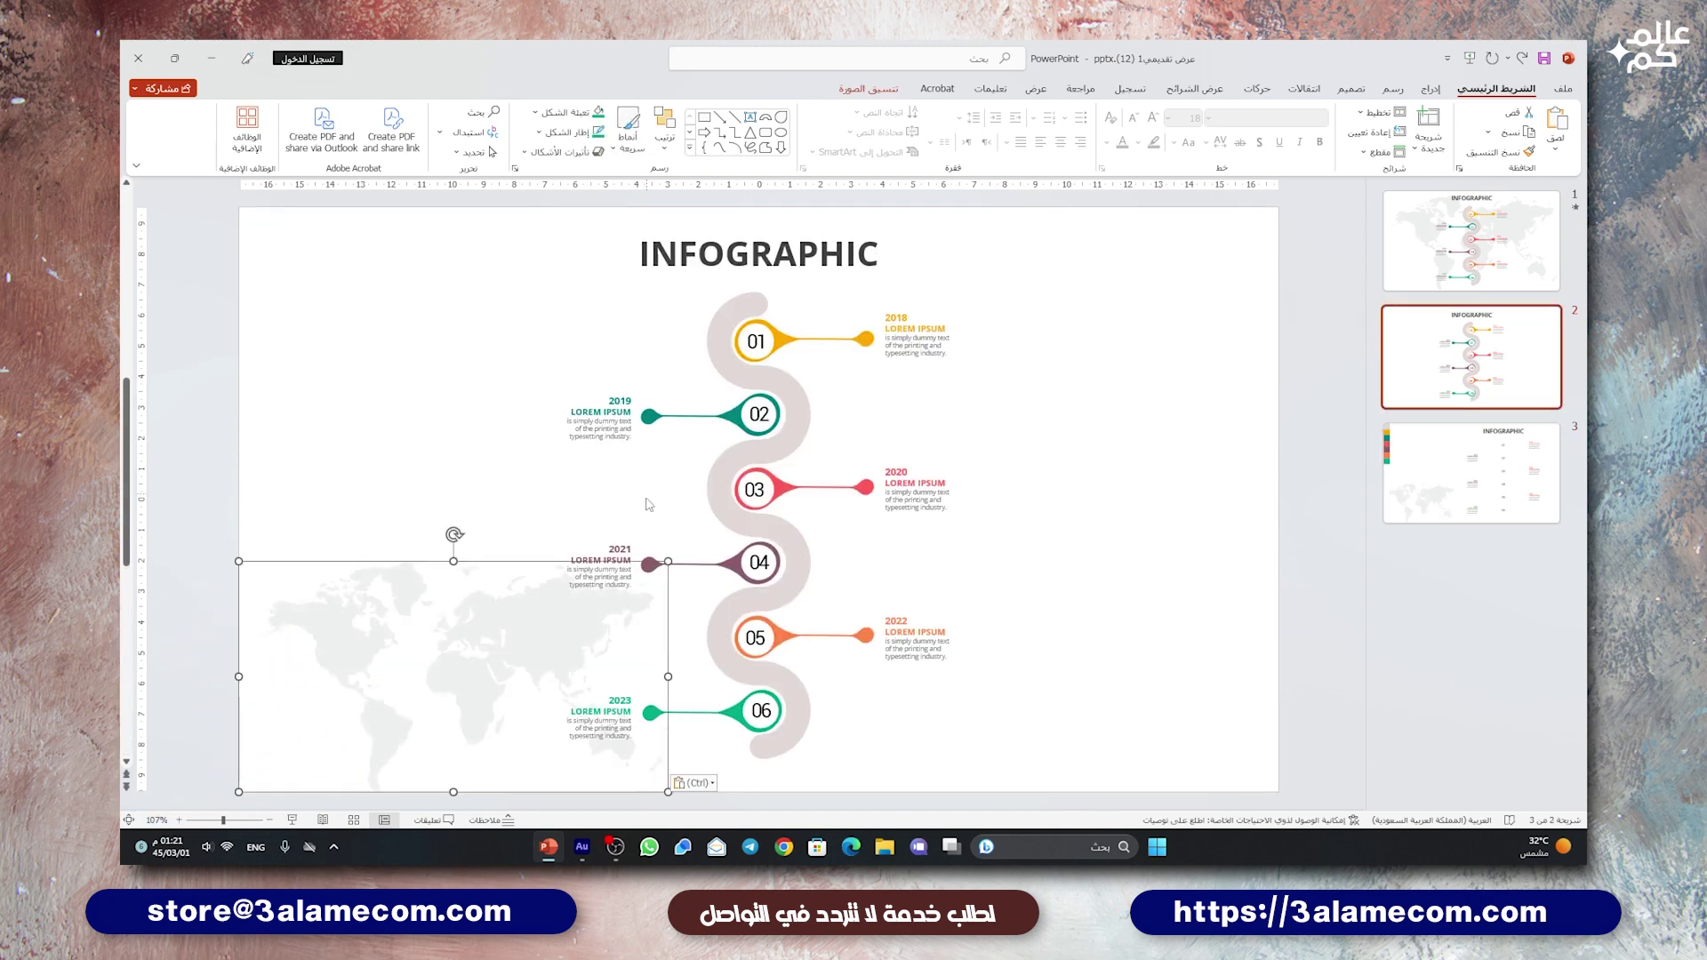
left_click_drag(668, 562, 1276, 283)
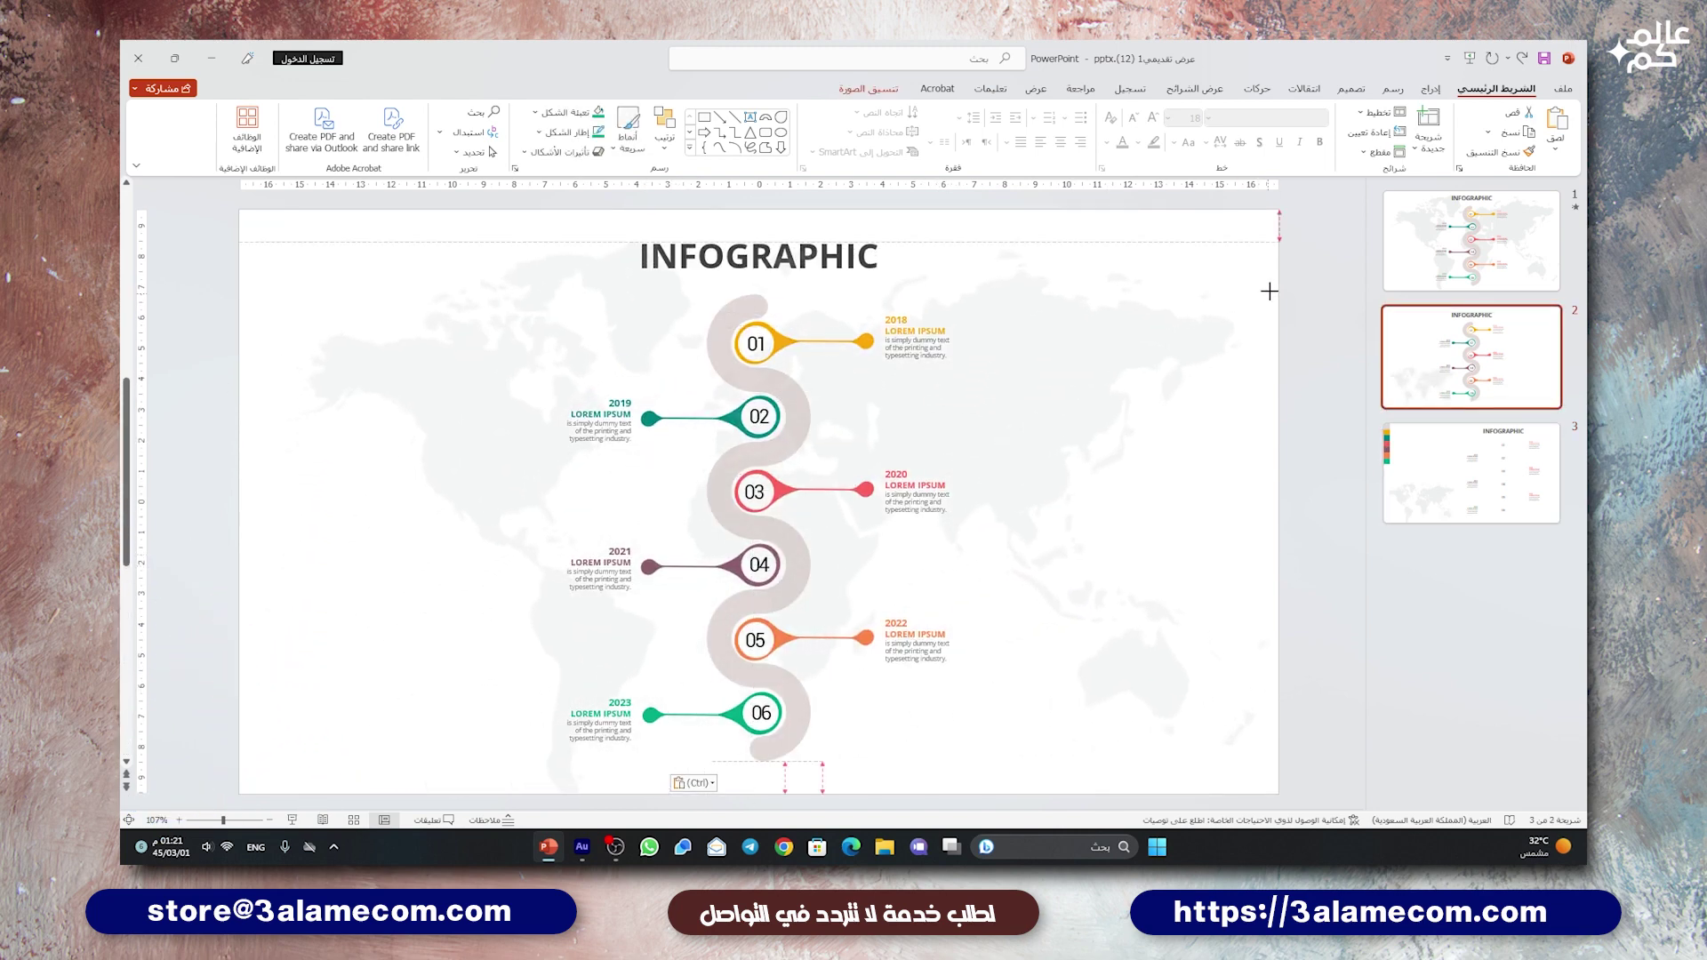
- Send the map behind the infographic and align it to the slide's middle
right_click(1166, 379)
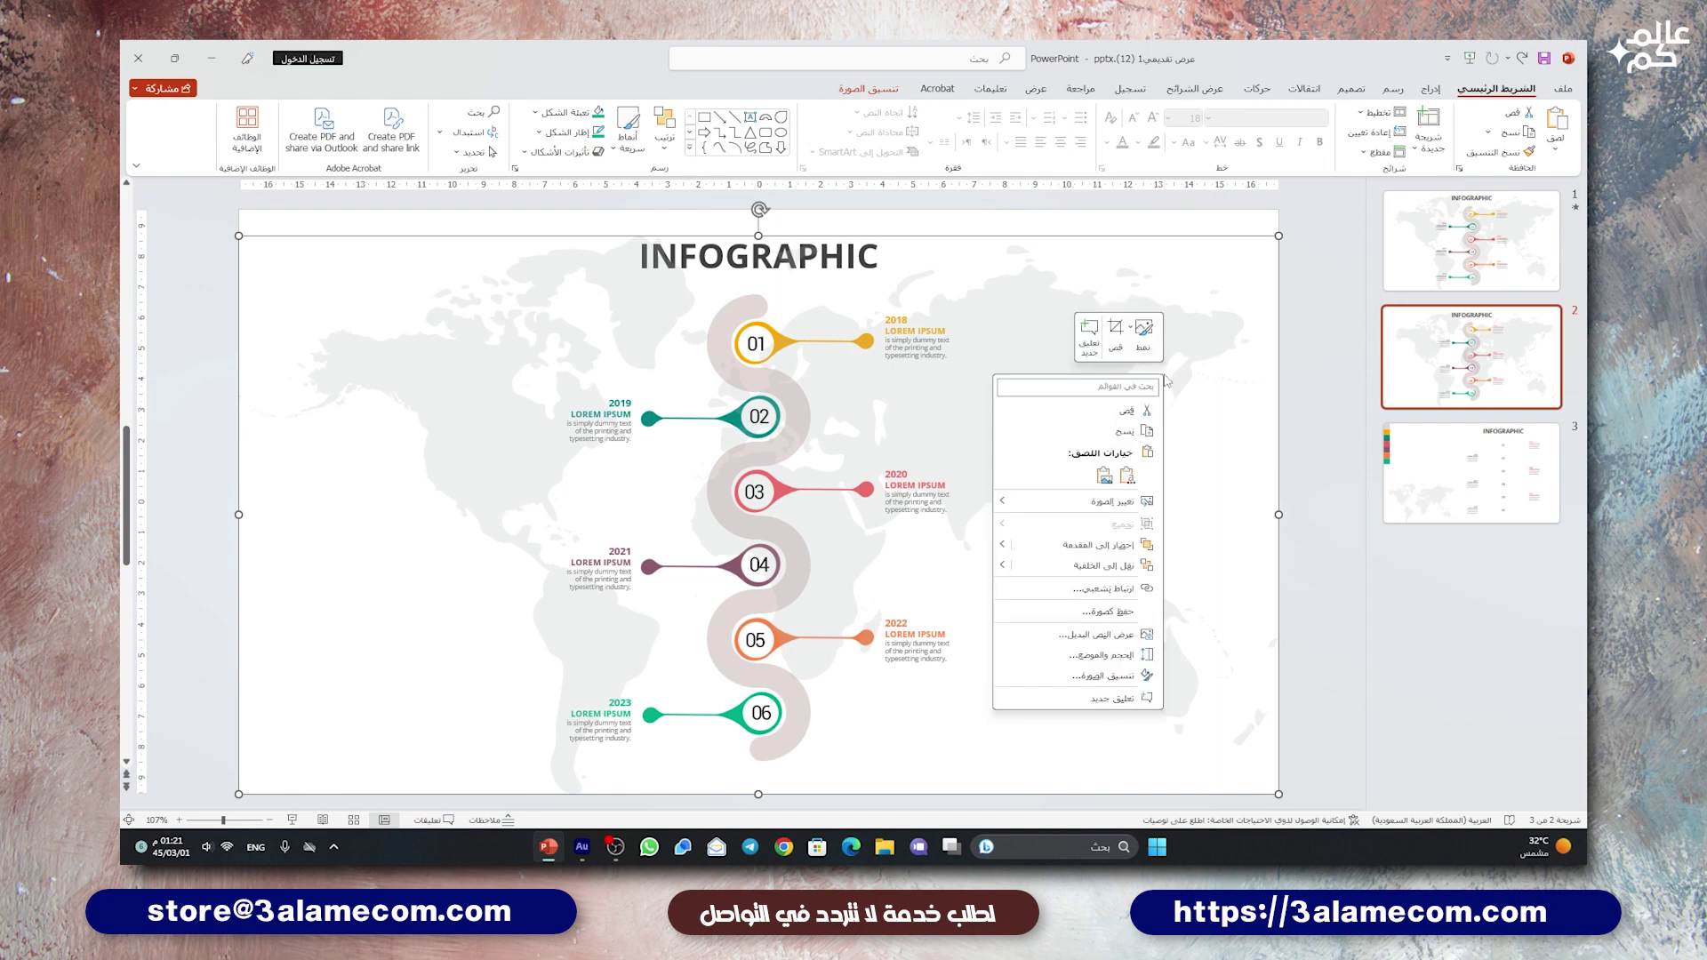
left_click(1122, 566)
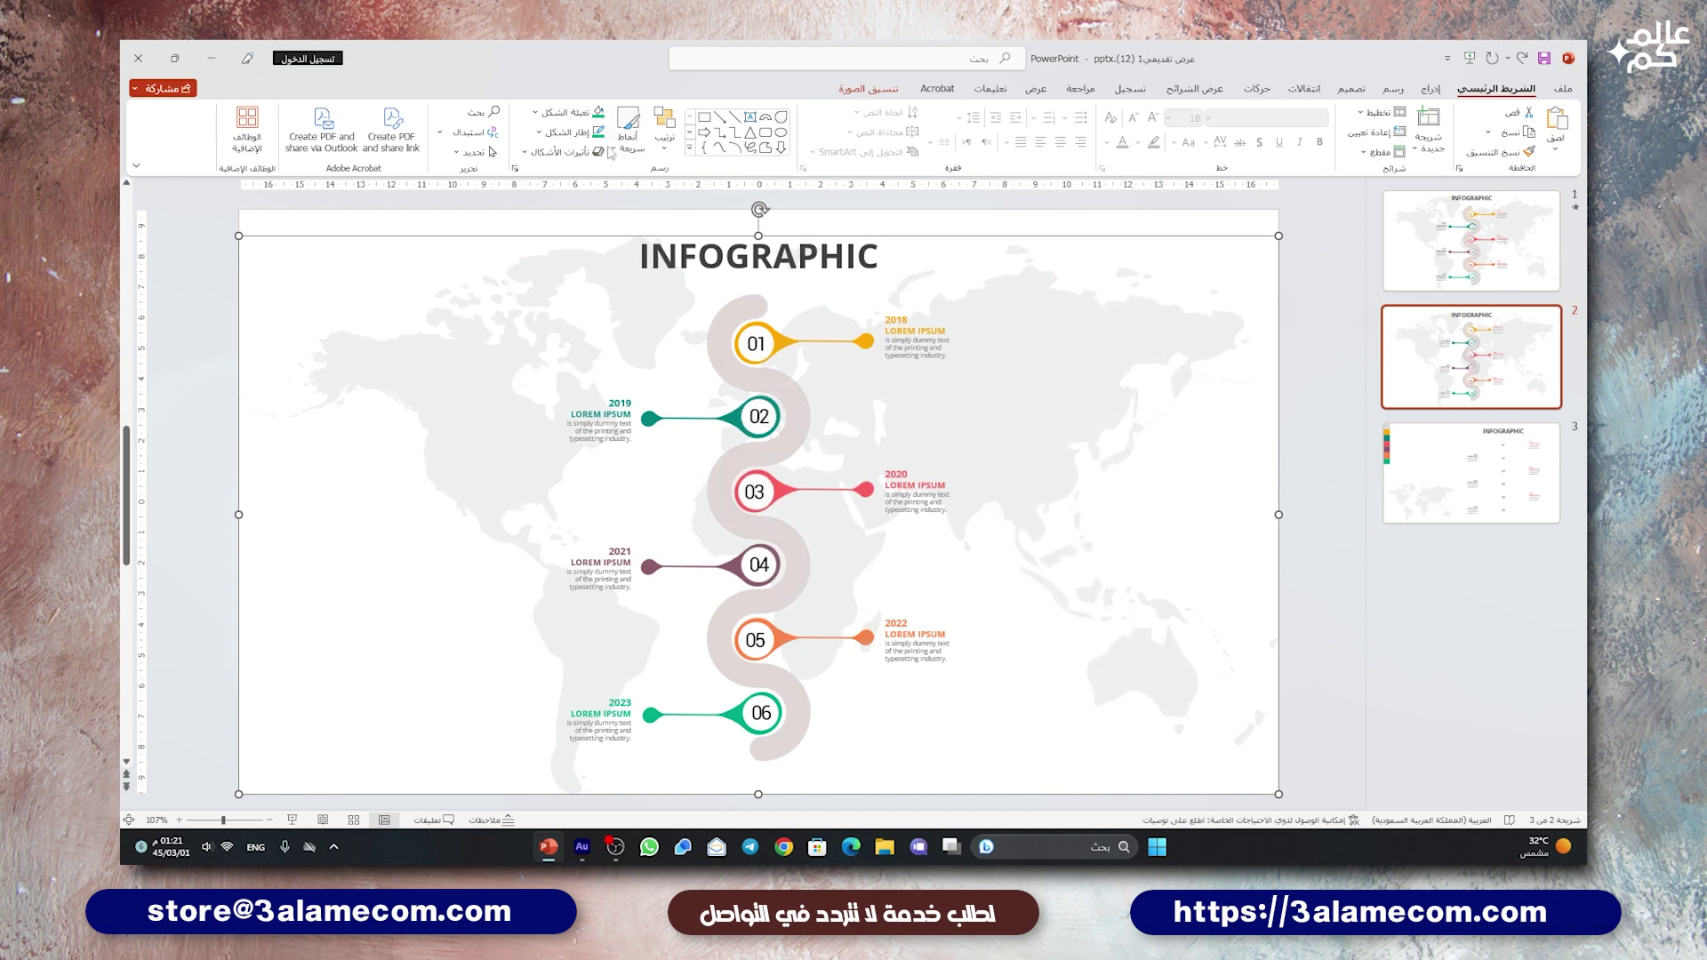
left_click(664, 131)
mouse_move(620, 383)
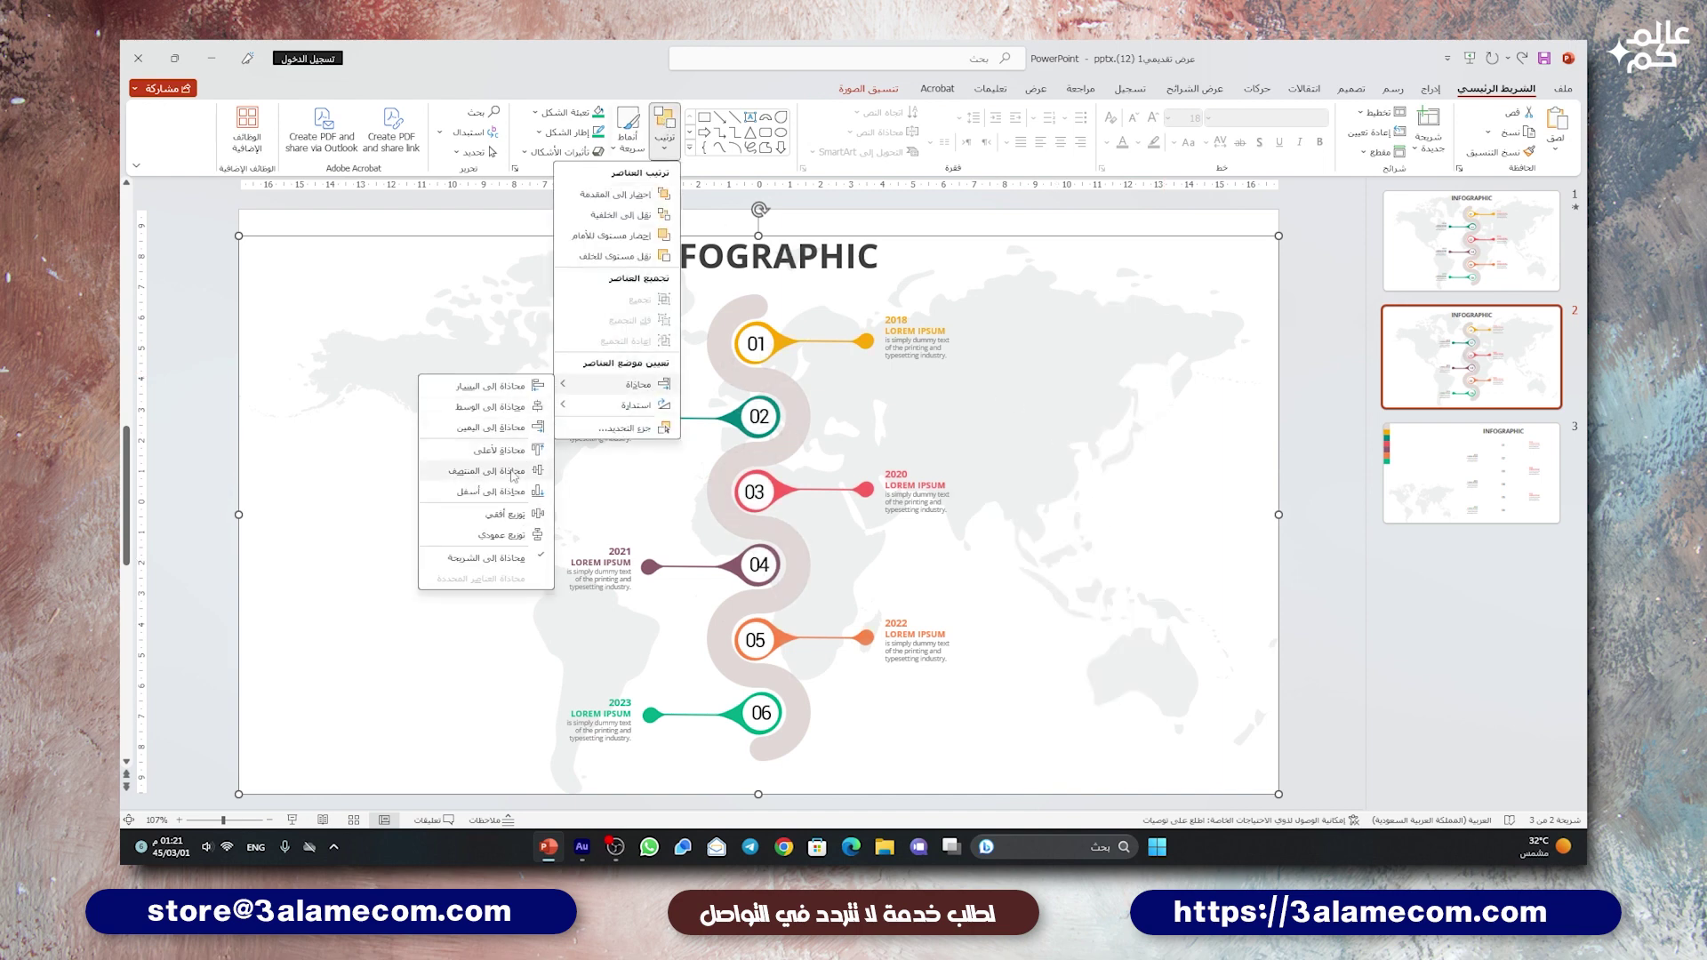
left_click(469, 478)
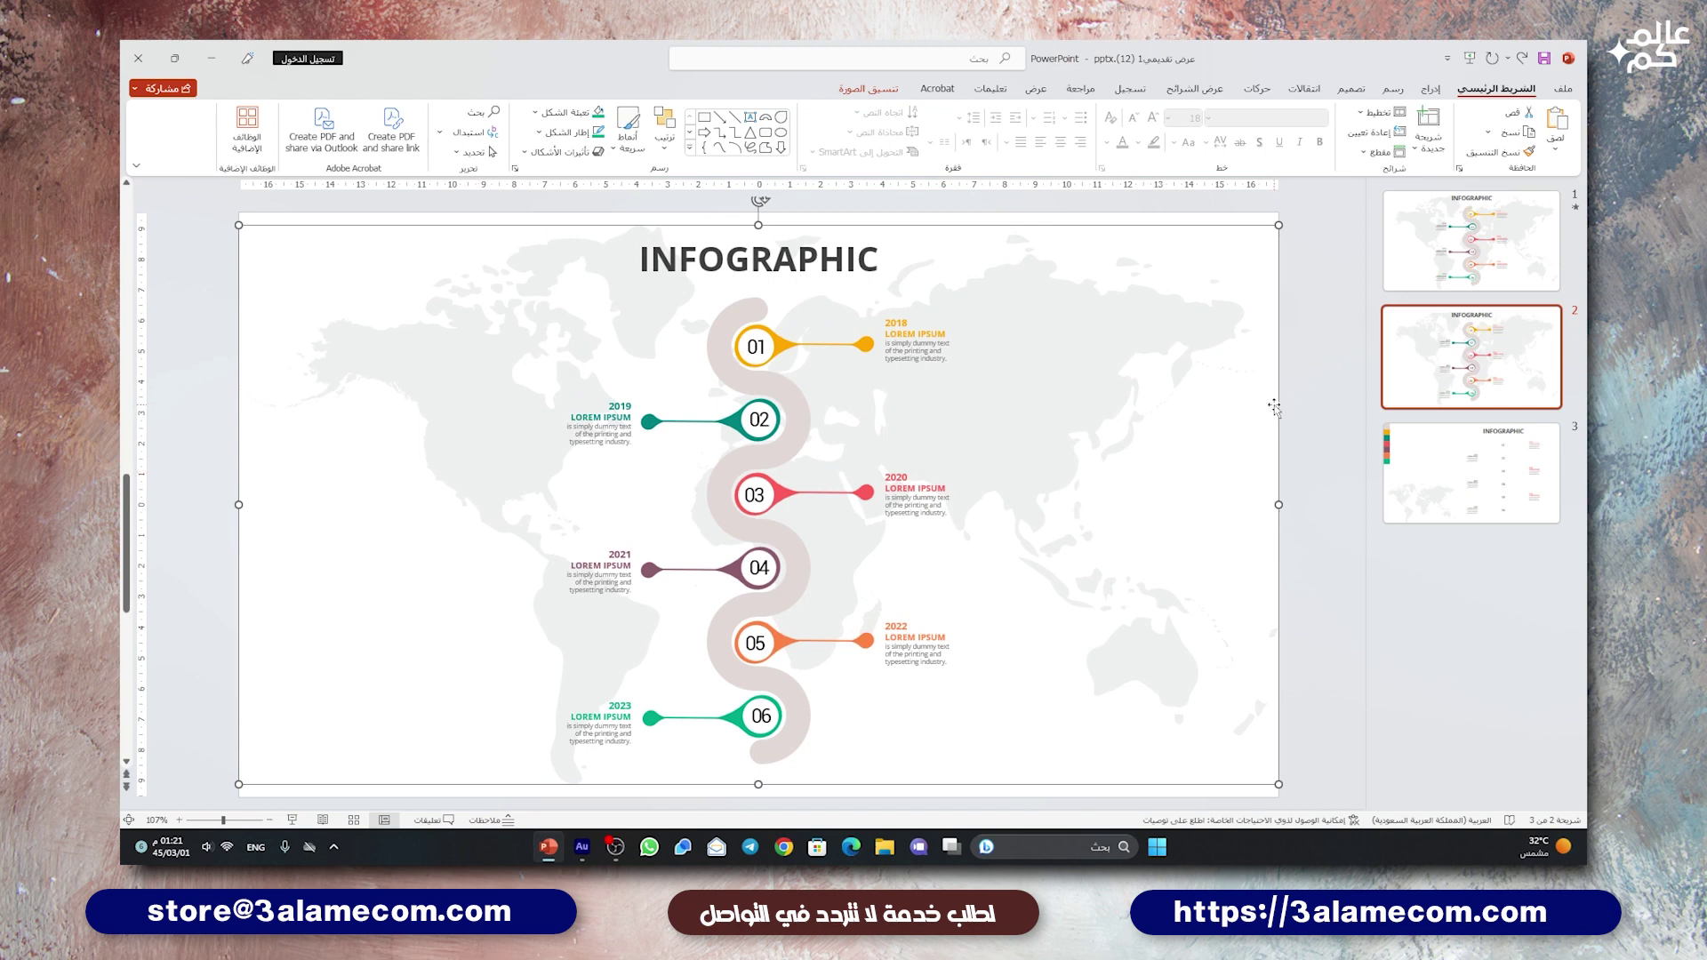
left_click(1288, 406)
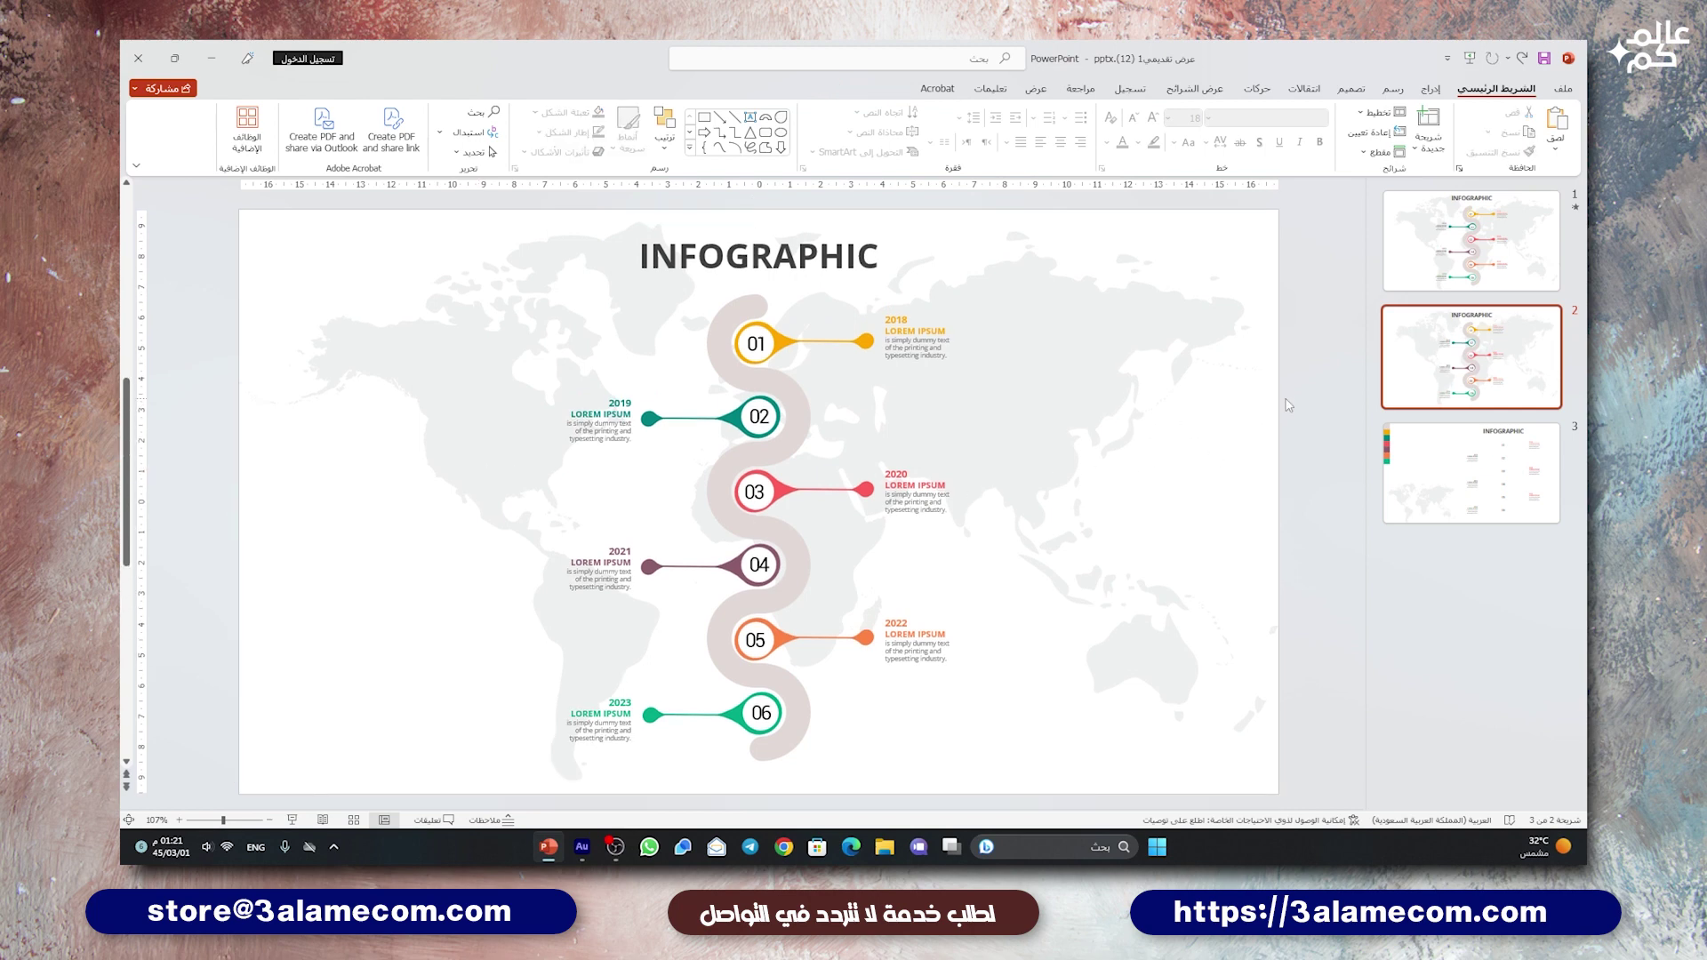
- Give the world map and INFOGRAPHIC title a Fade entrance
left_click(1257, 88)
left_click(773, 267)
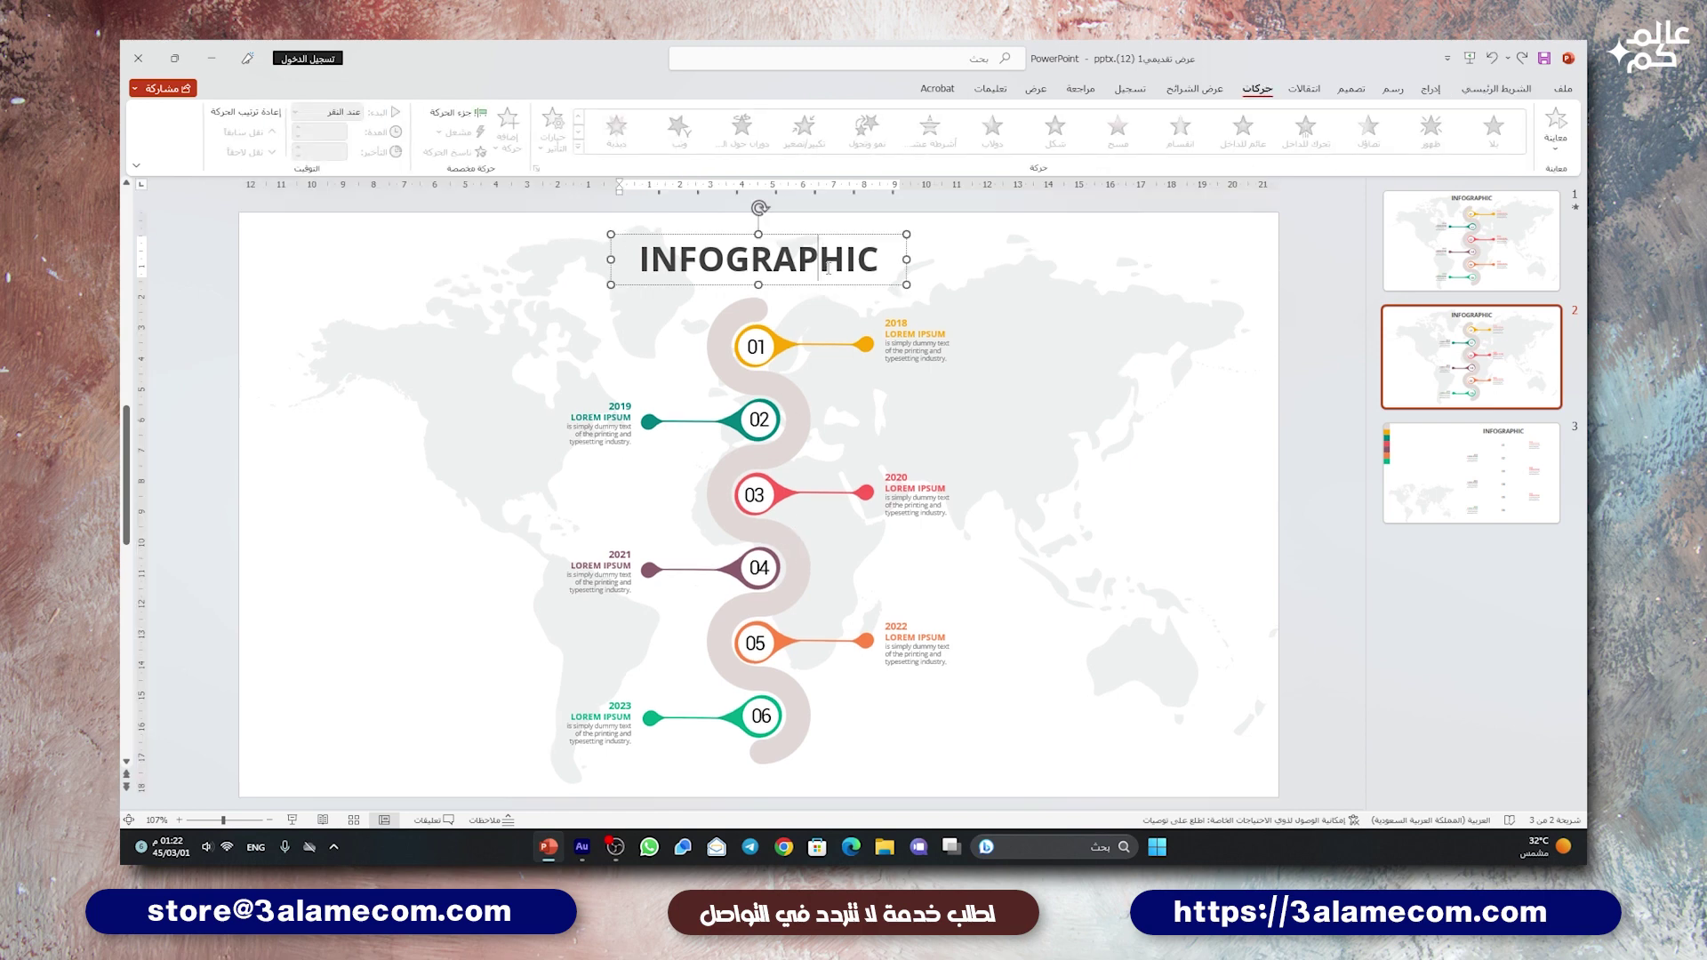
left_click(1369, 130)
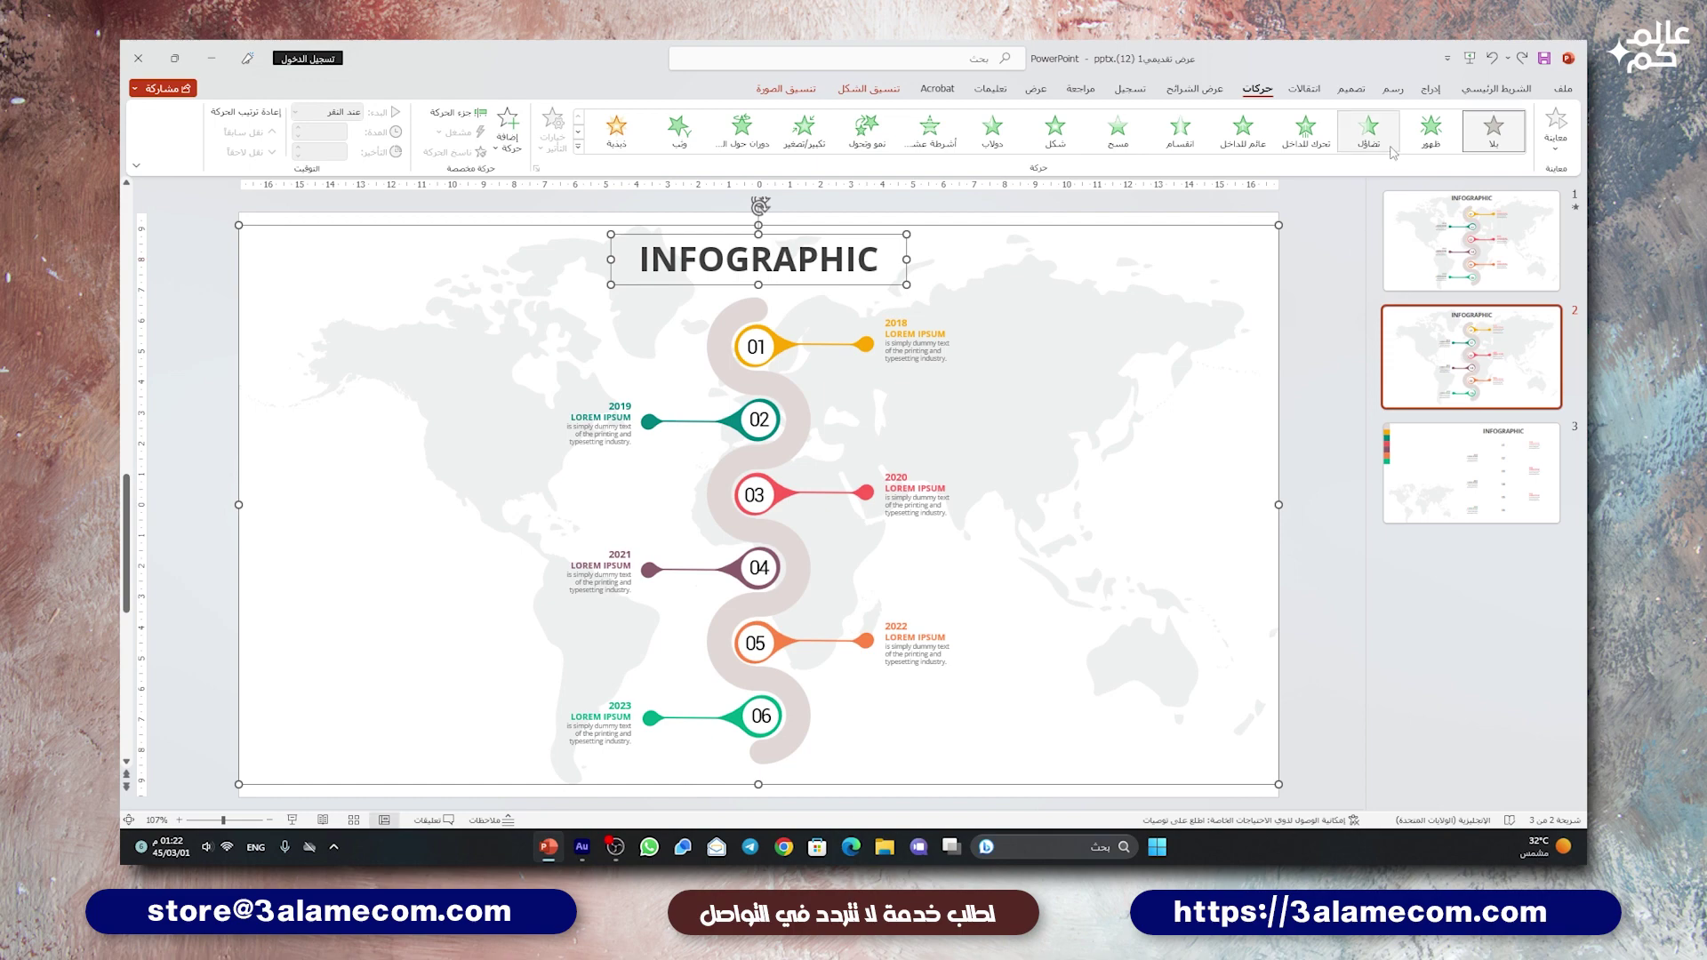
left_click(435, 114)
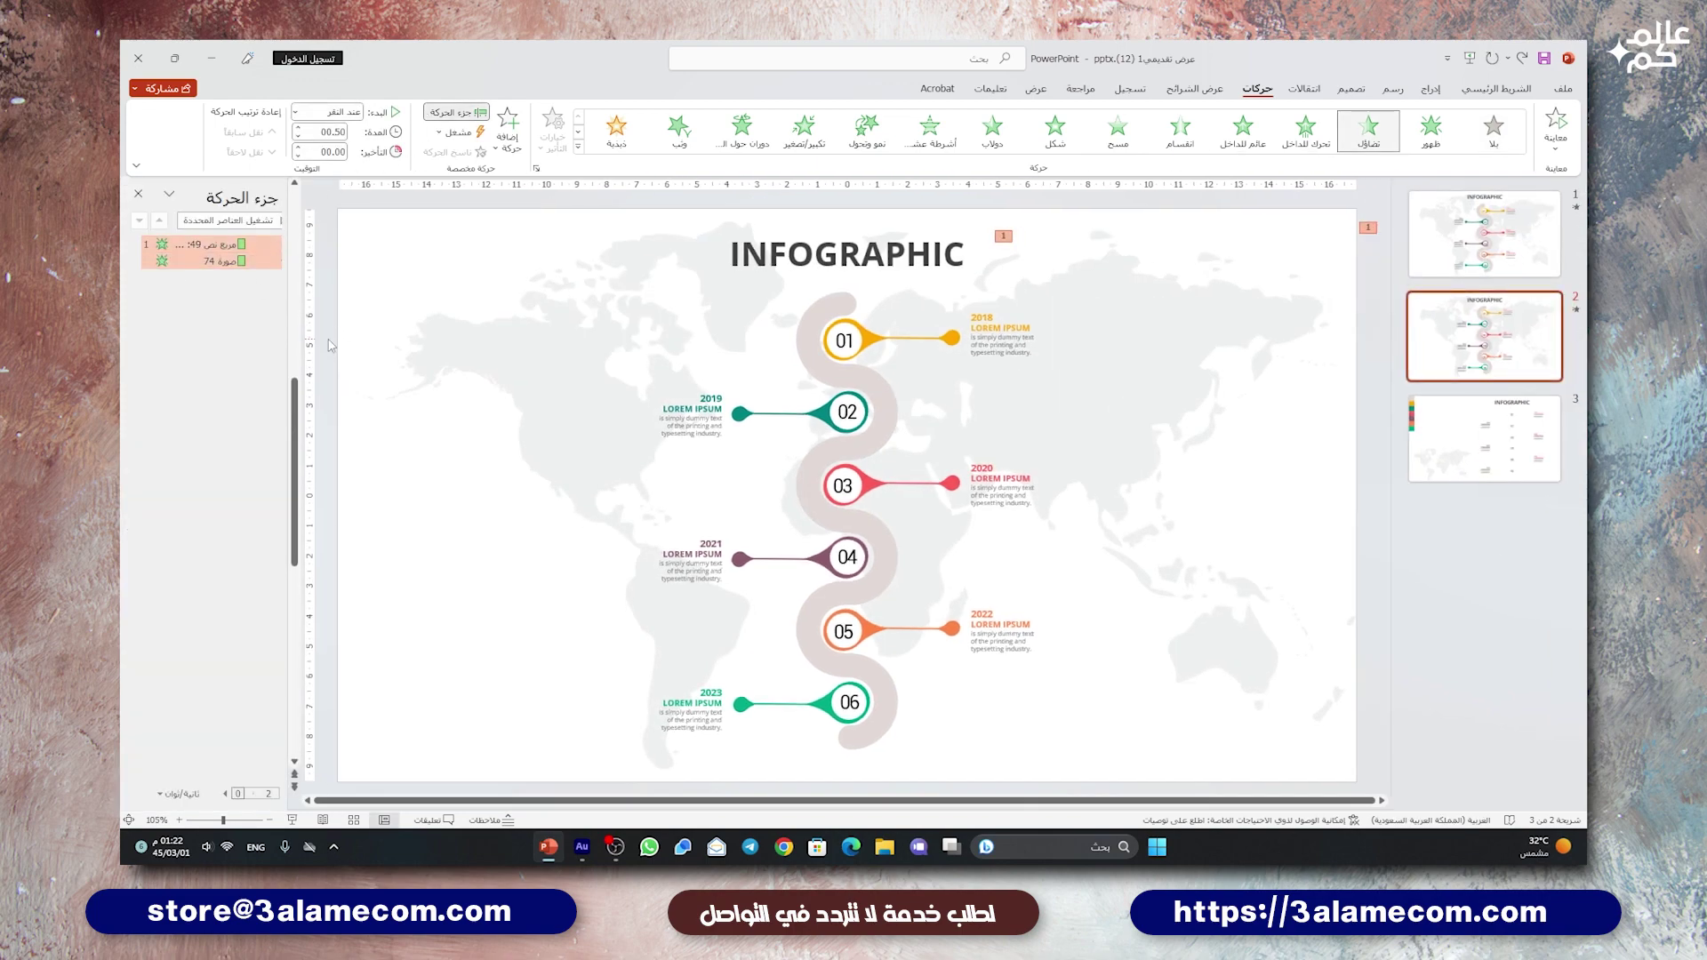
left_click(331, 346)
- Apply a Wipe entrance to the first road group, starting After Previous
left_click(825, 313)
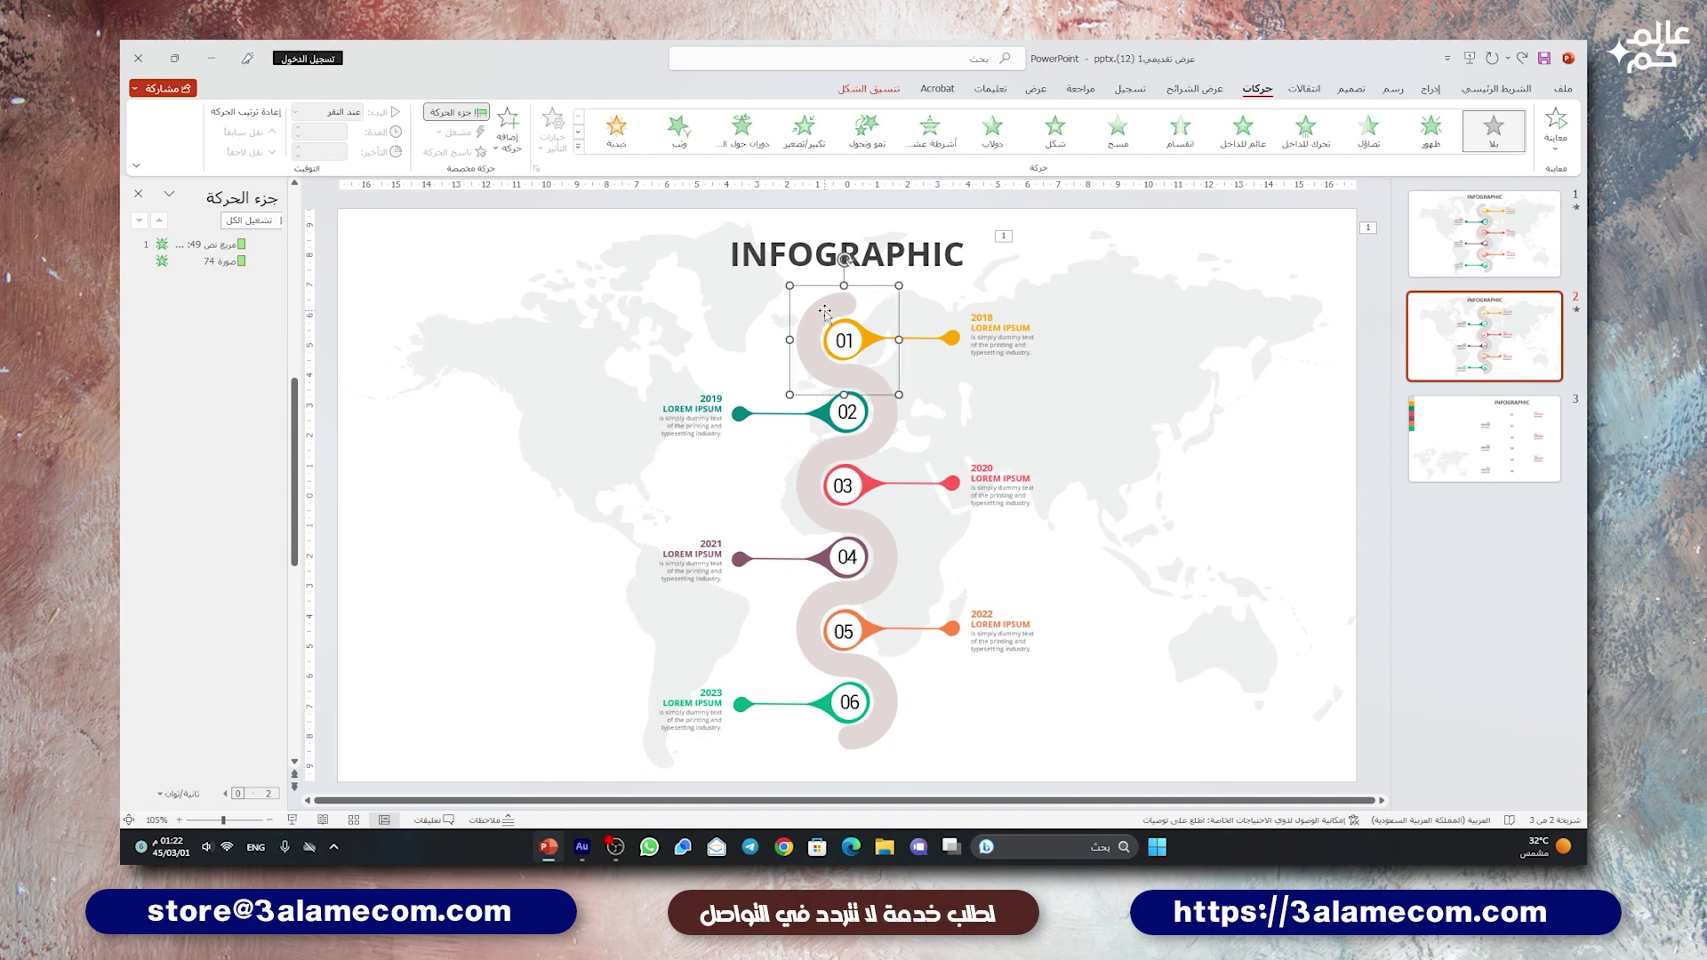
left_click(1117, 130)
left_click(556, 141)
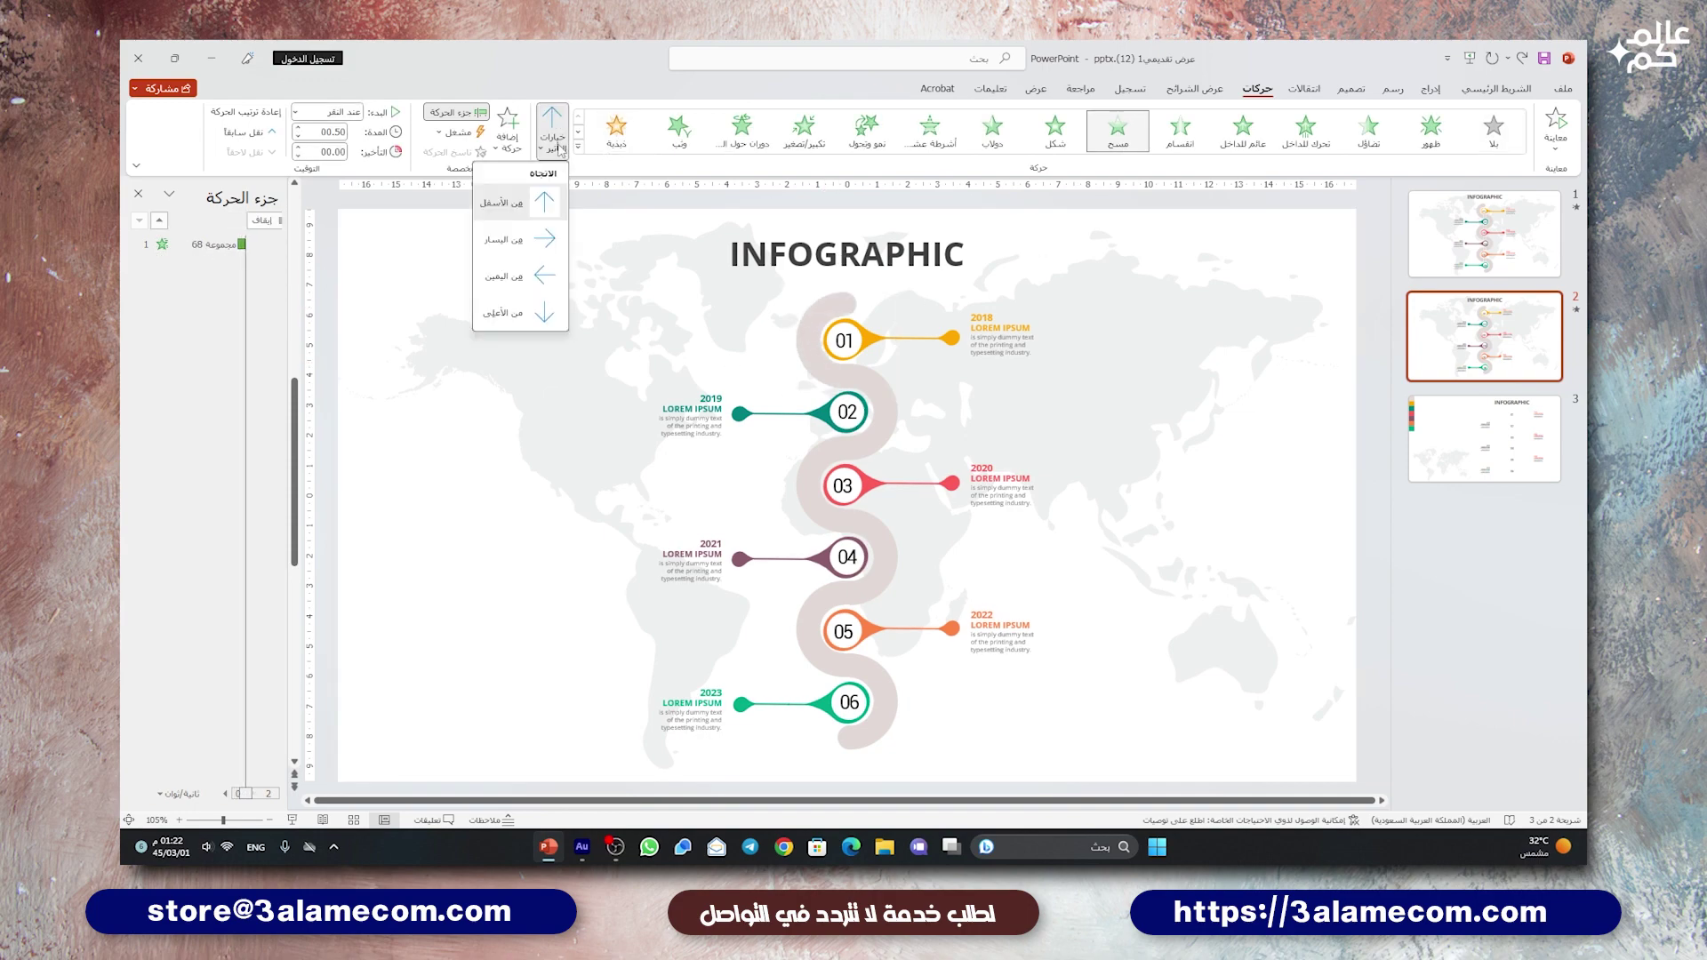
left_click(533, 313)
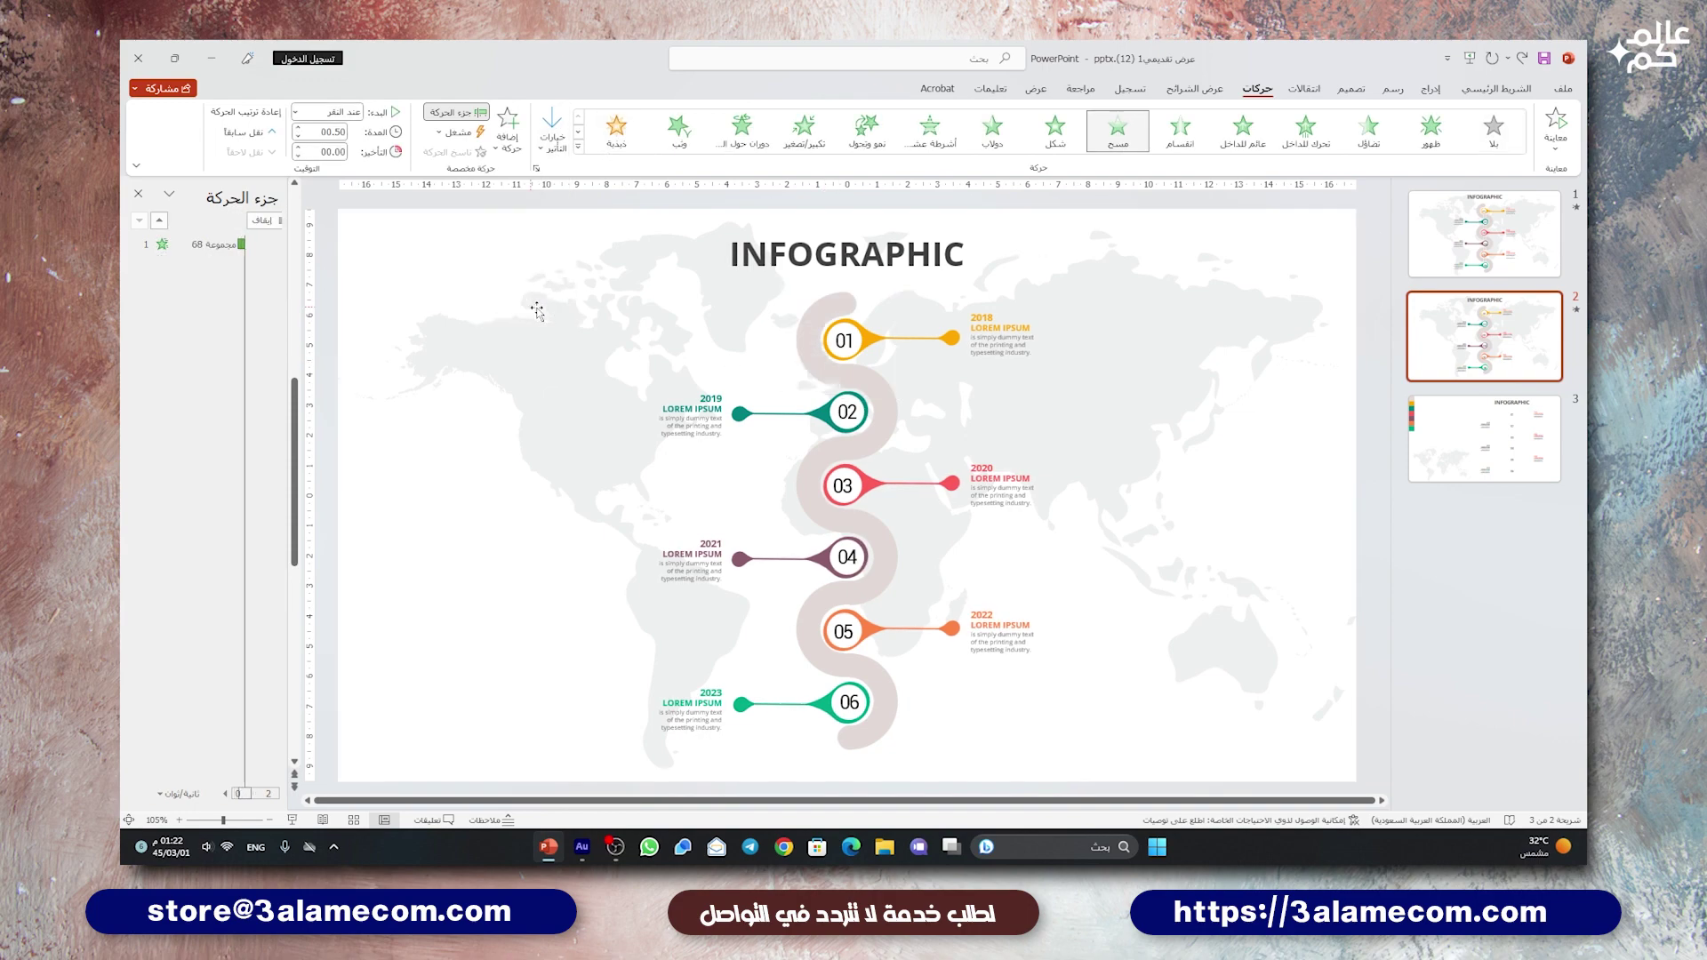
left_click(342, 113)
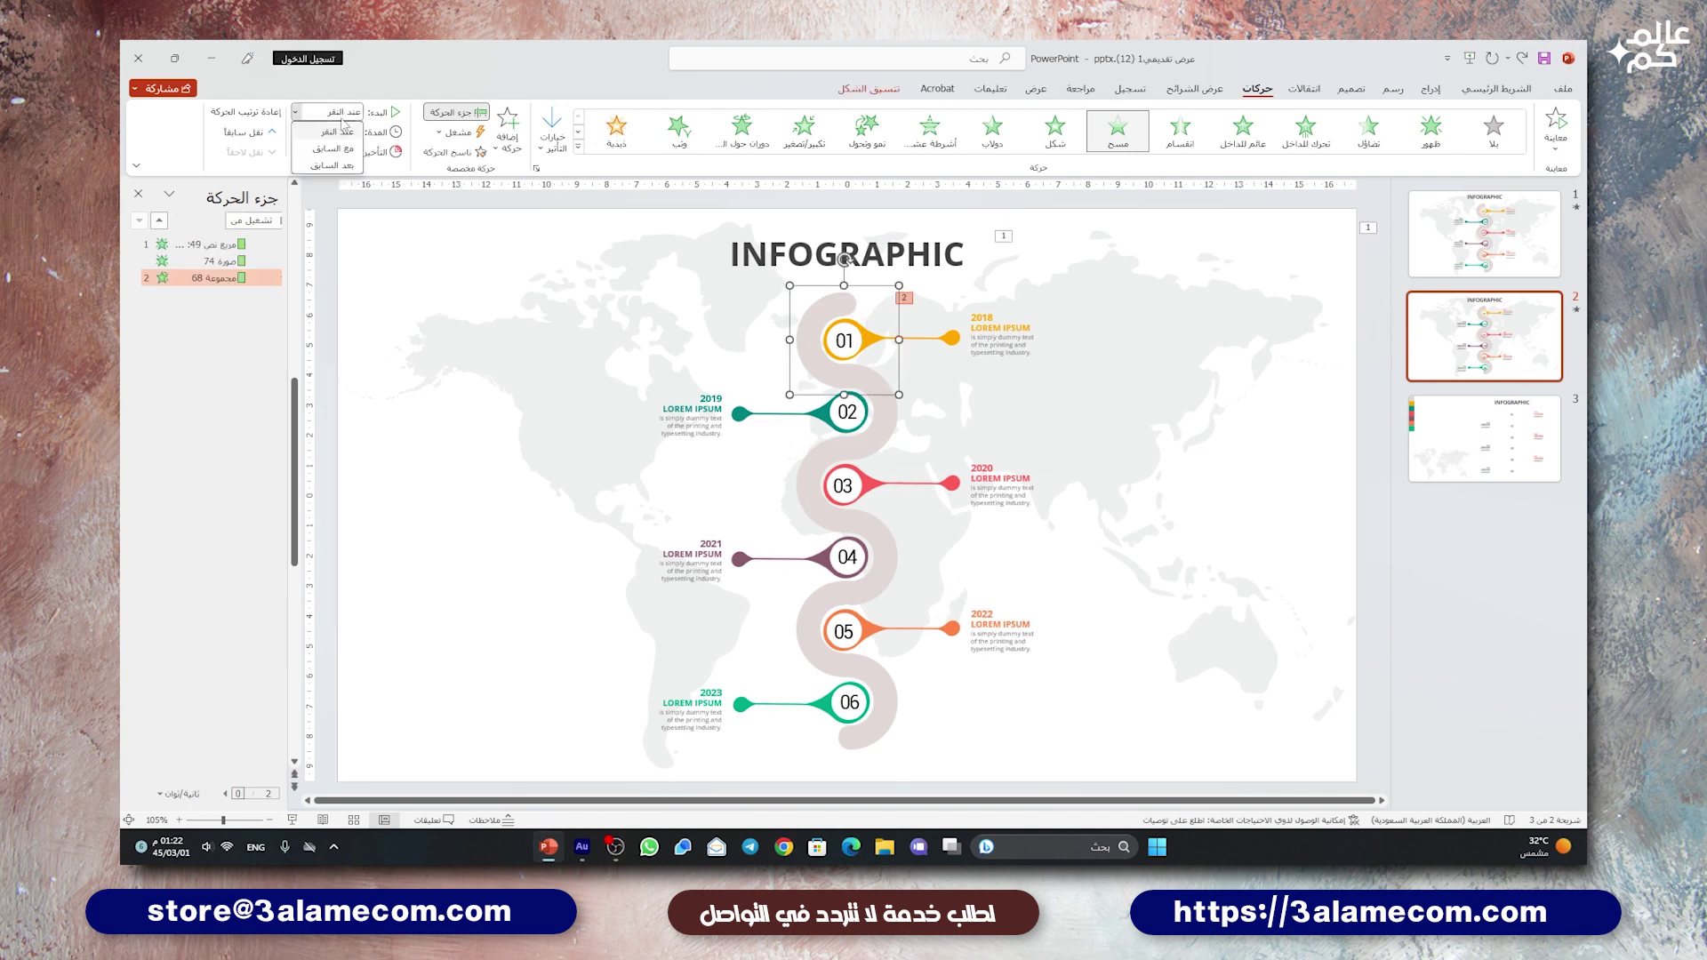
left_click(344, 166)
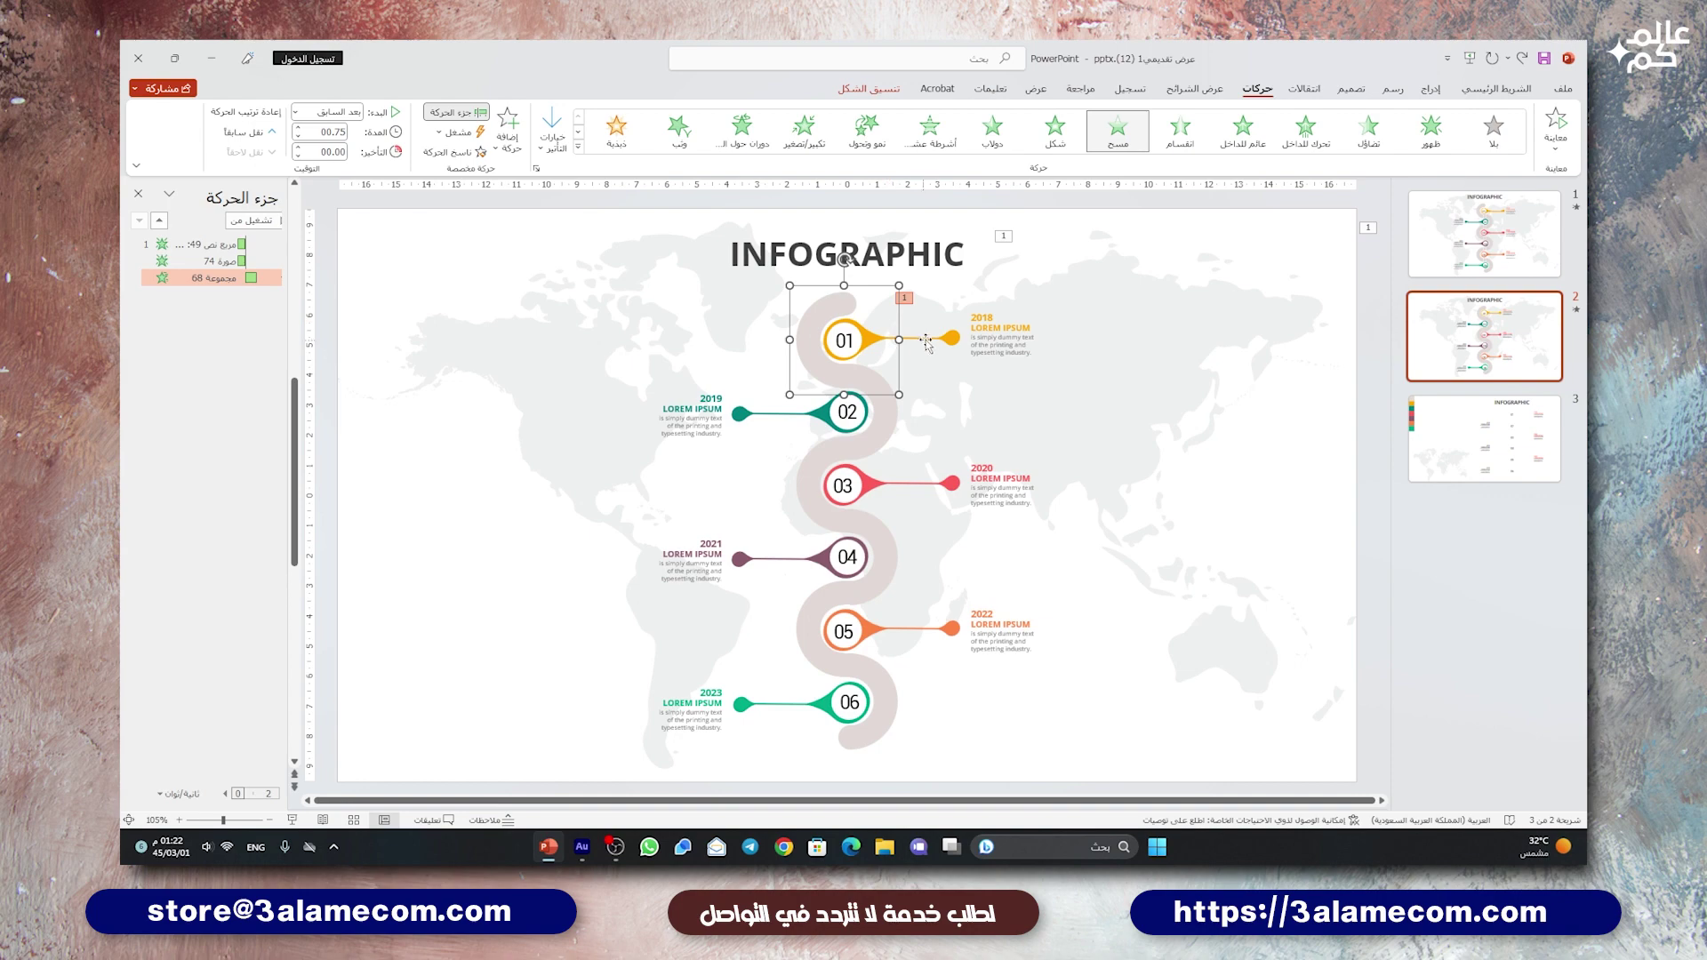
- Make the 2018 pin group wipe in From Left, After Previous
left_click(954, 338)
left_click(1118, 129)
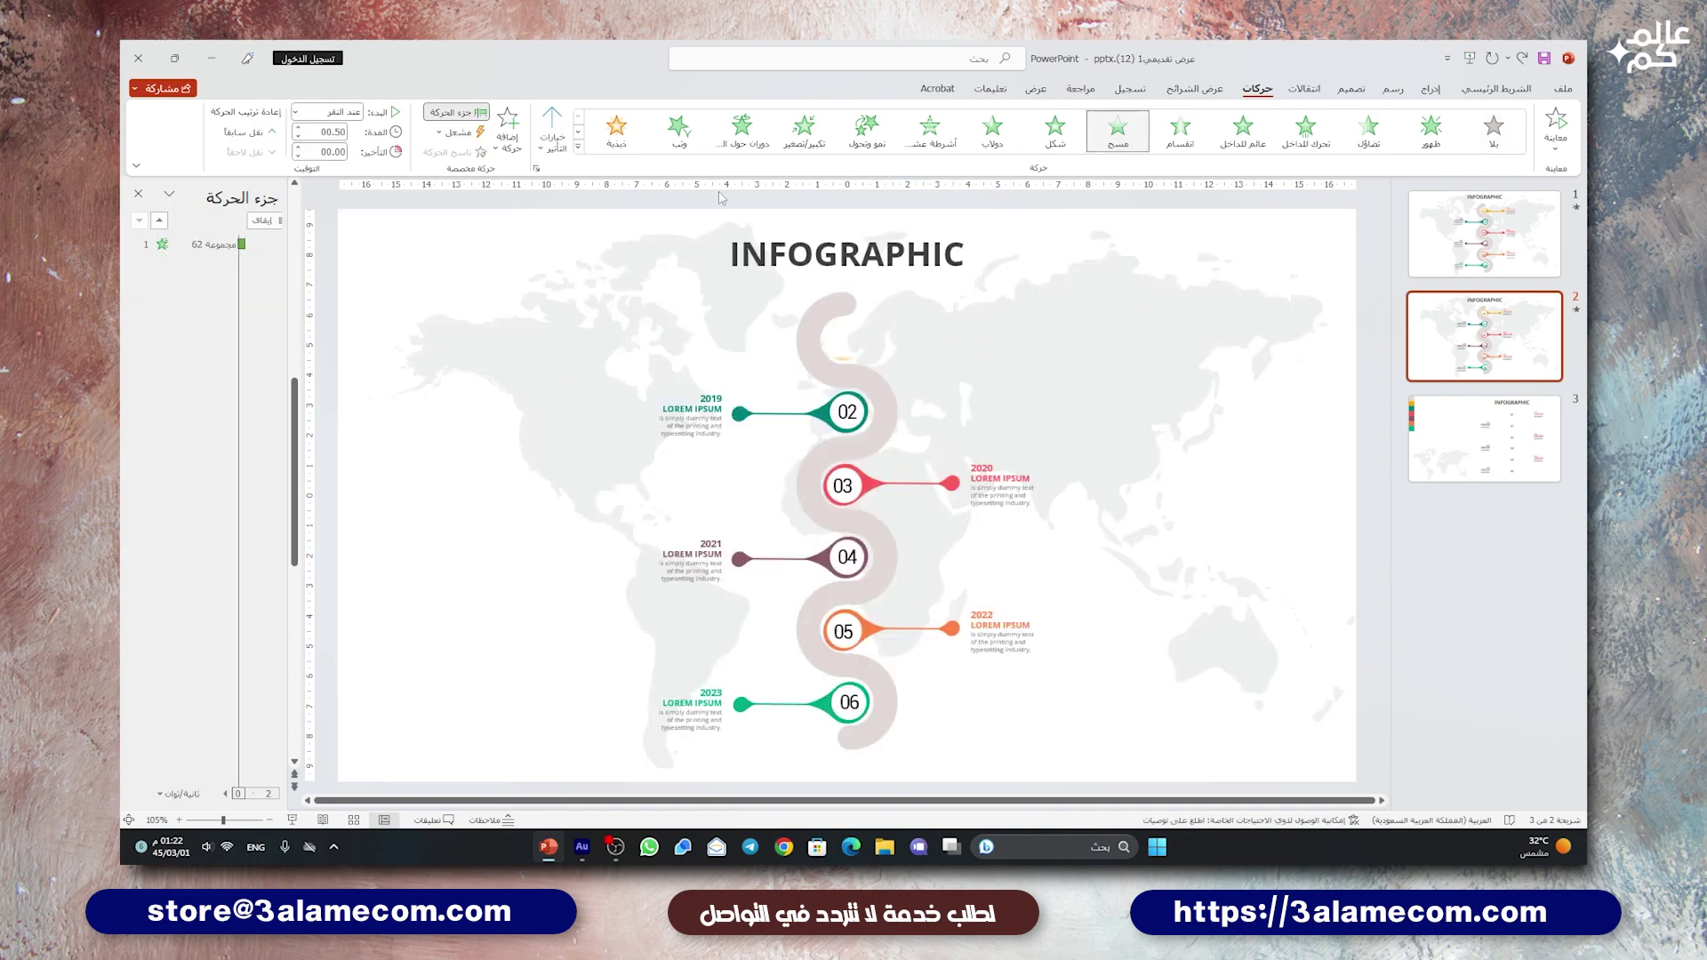
left_click(552, 133)
left_click(512, 241)
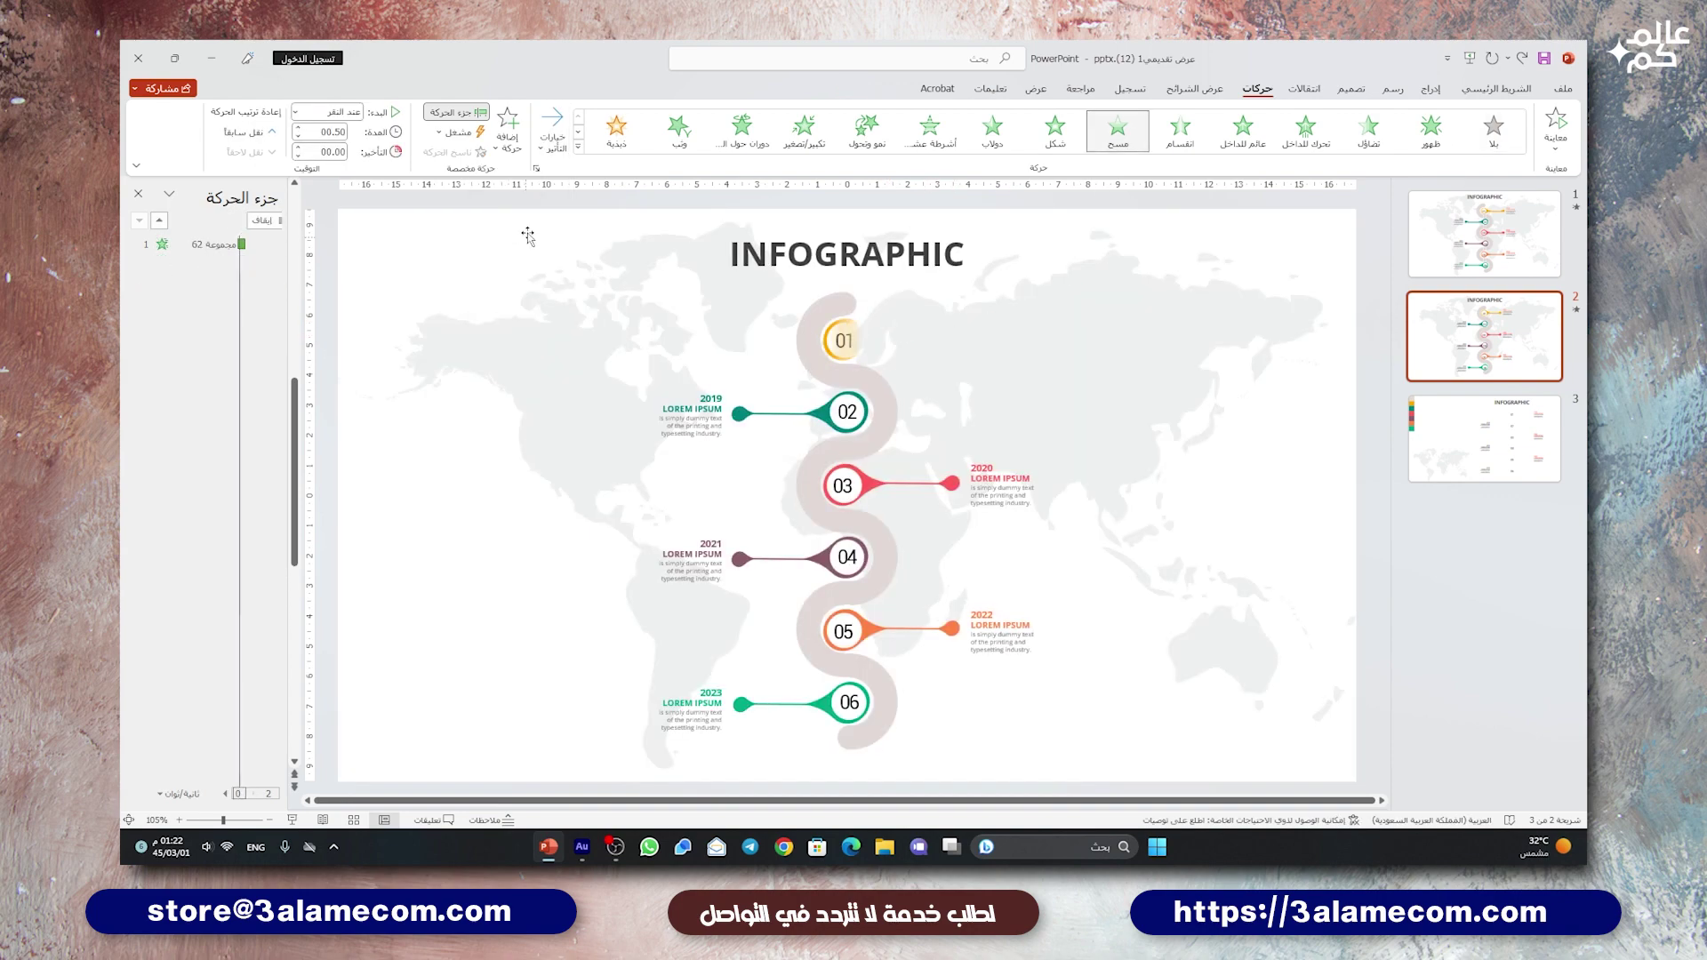
left_click(337, 120)
left_click(347, 167)
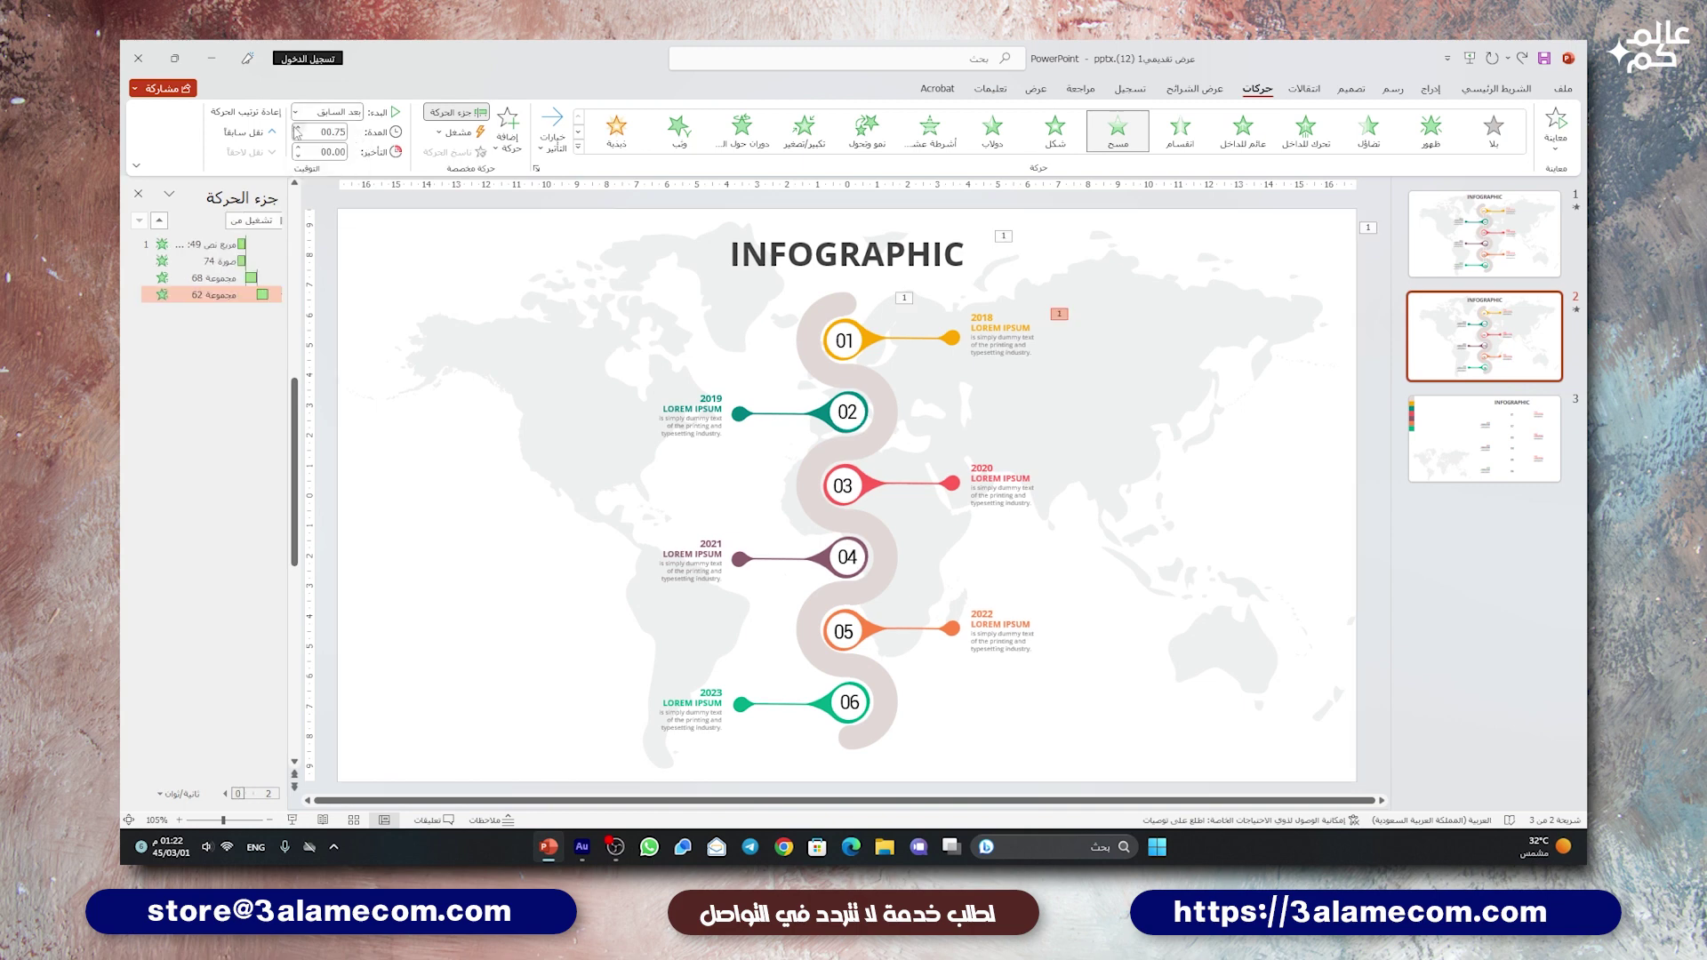
- Copy the wipes onto the road piece around 02 and the 2019 group, set From Right
left_click(818, 332)
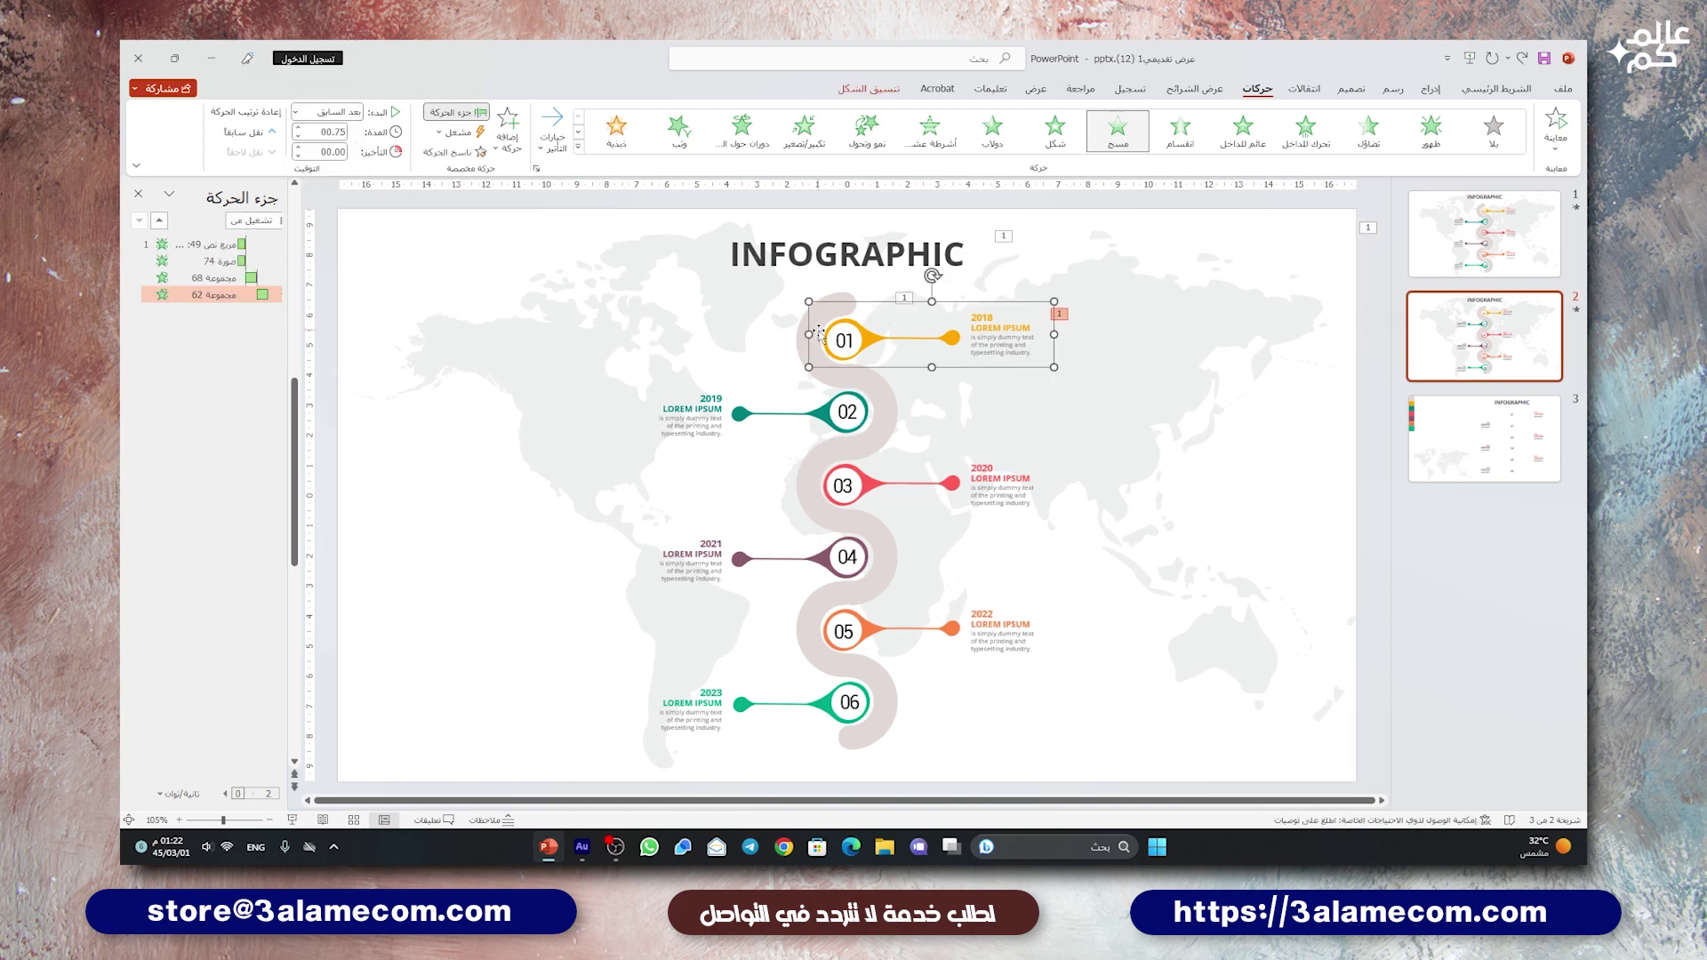
left_click(843, 298)
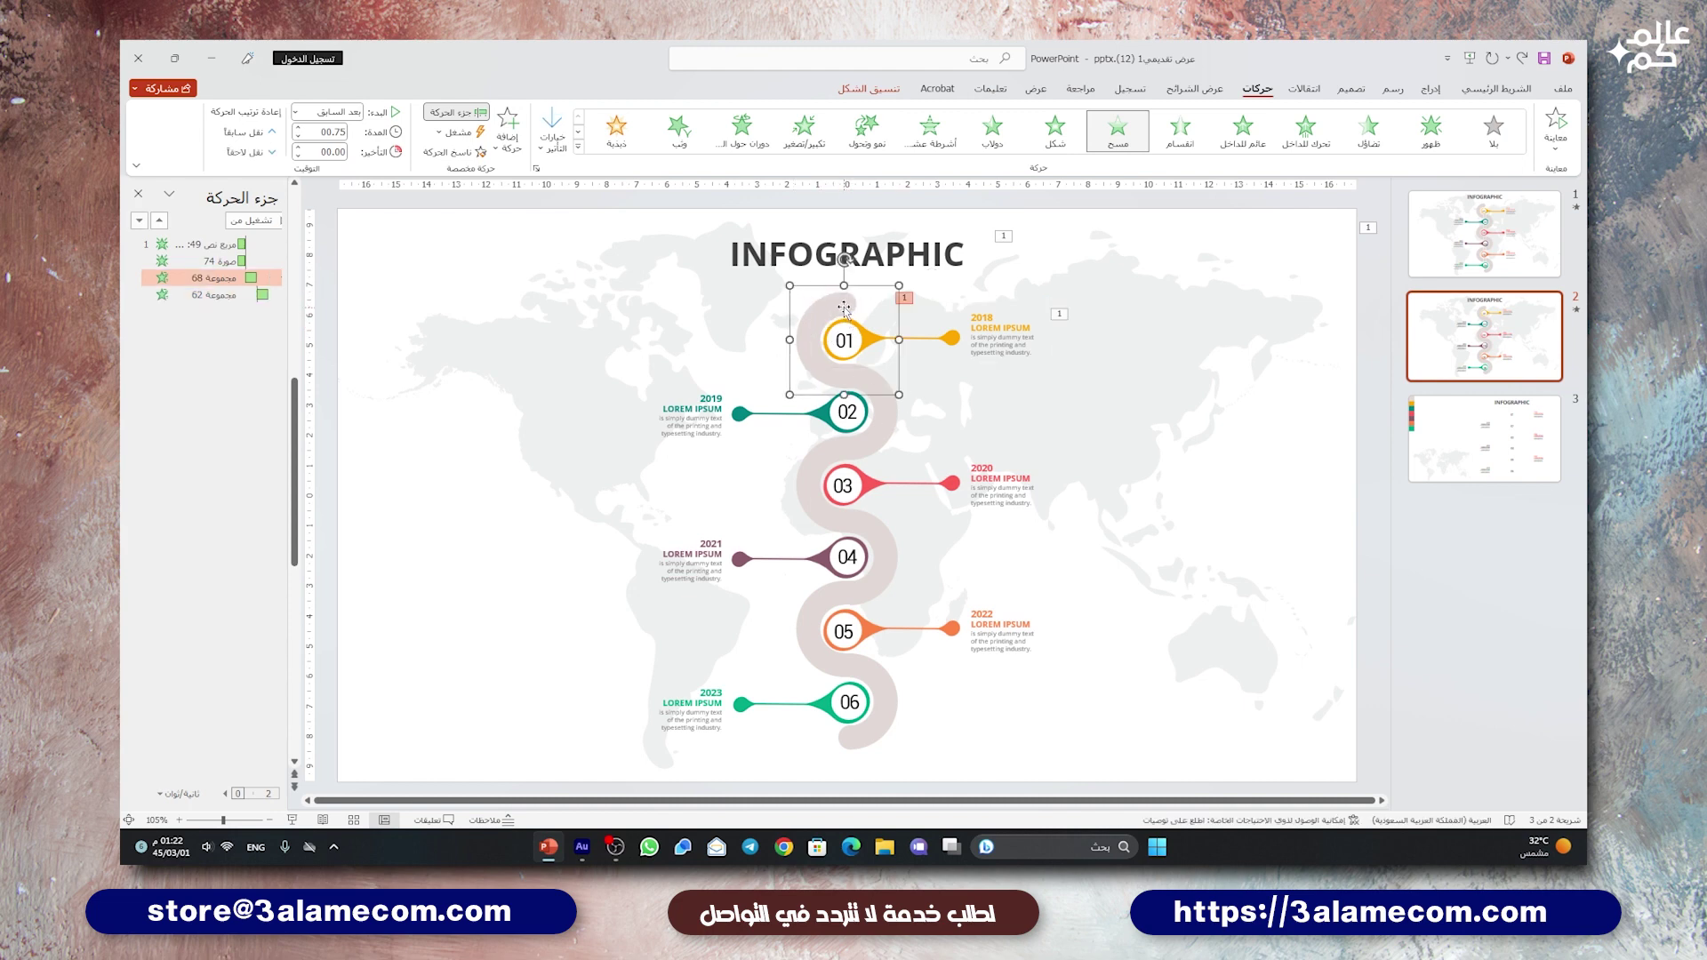
left_click(848, 360)
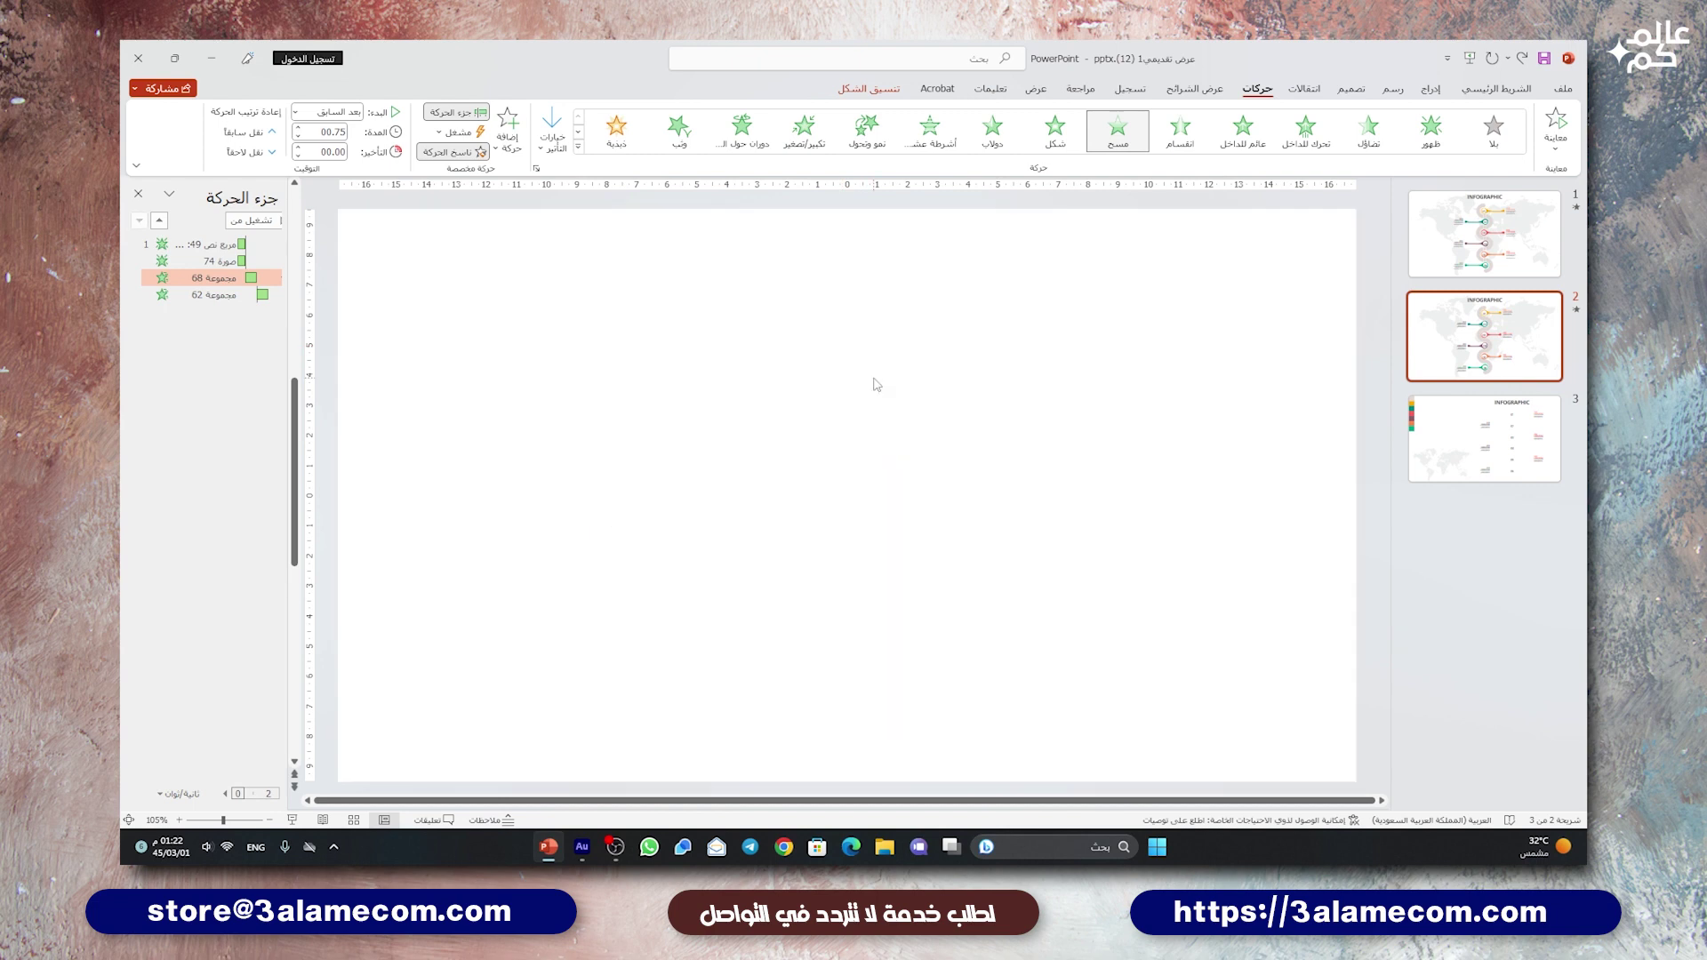
left_click(859, 345)
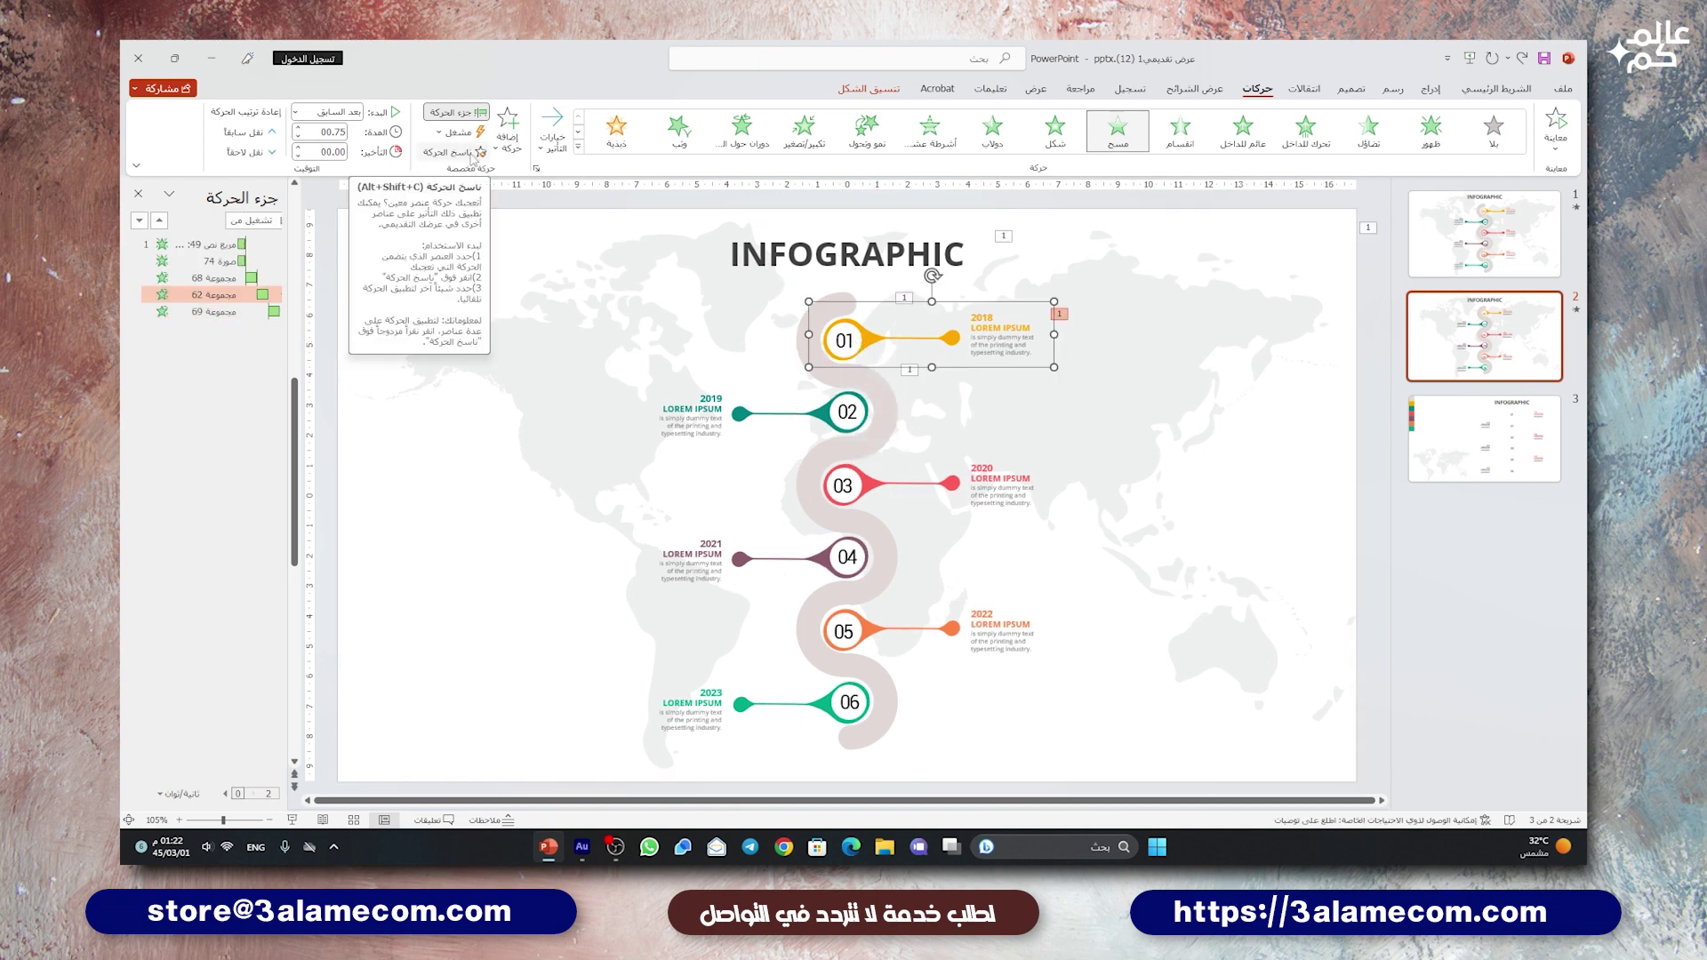
left_click(473, 153)
left_click(836, 420)
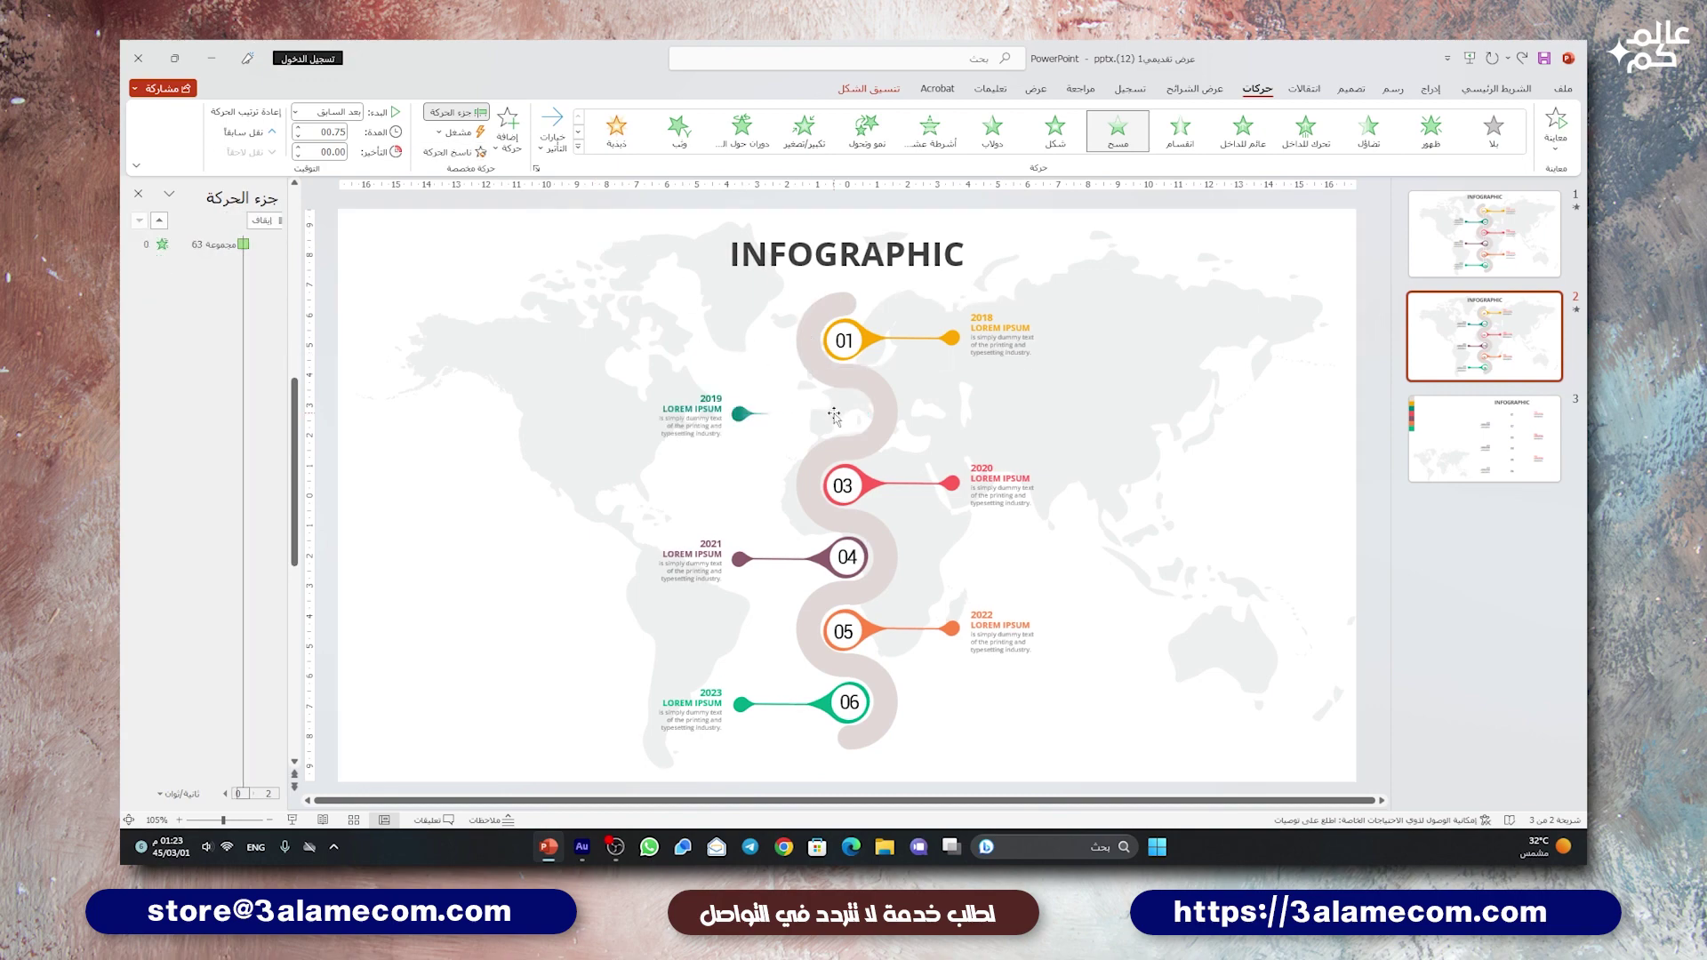
left_click(553, 135)
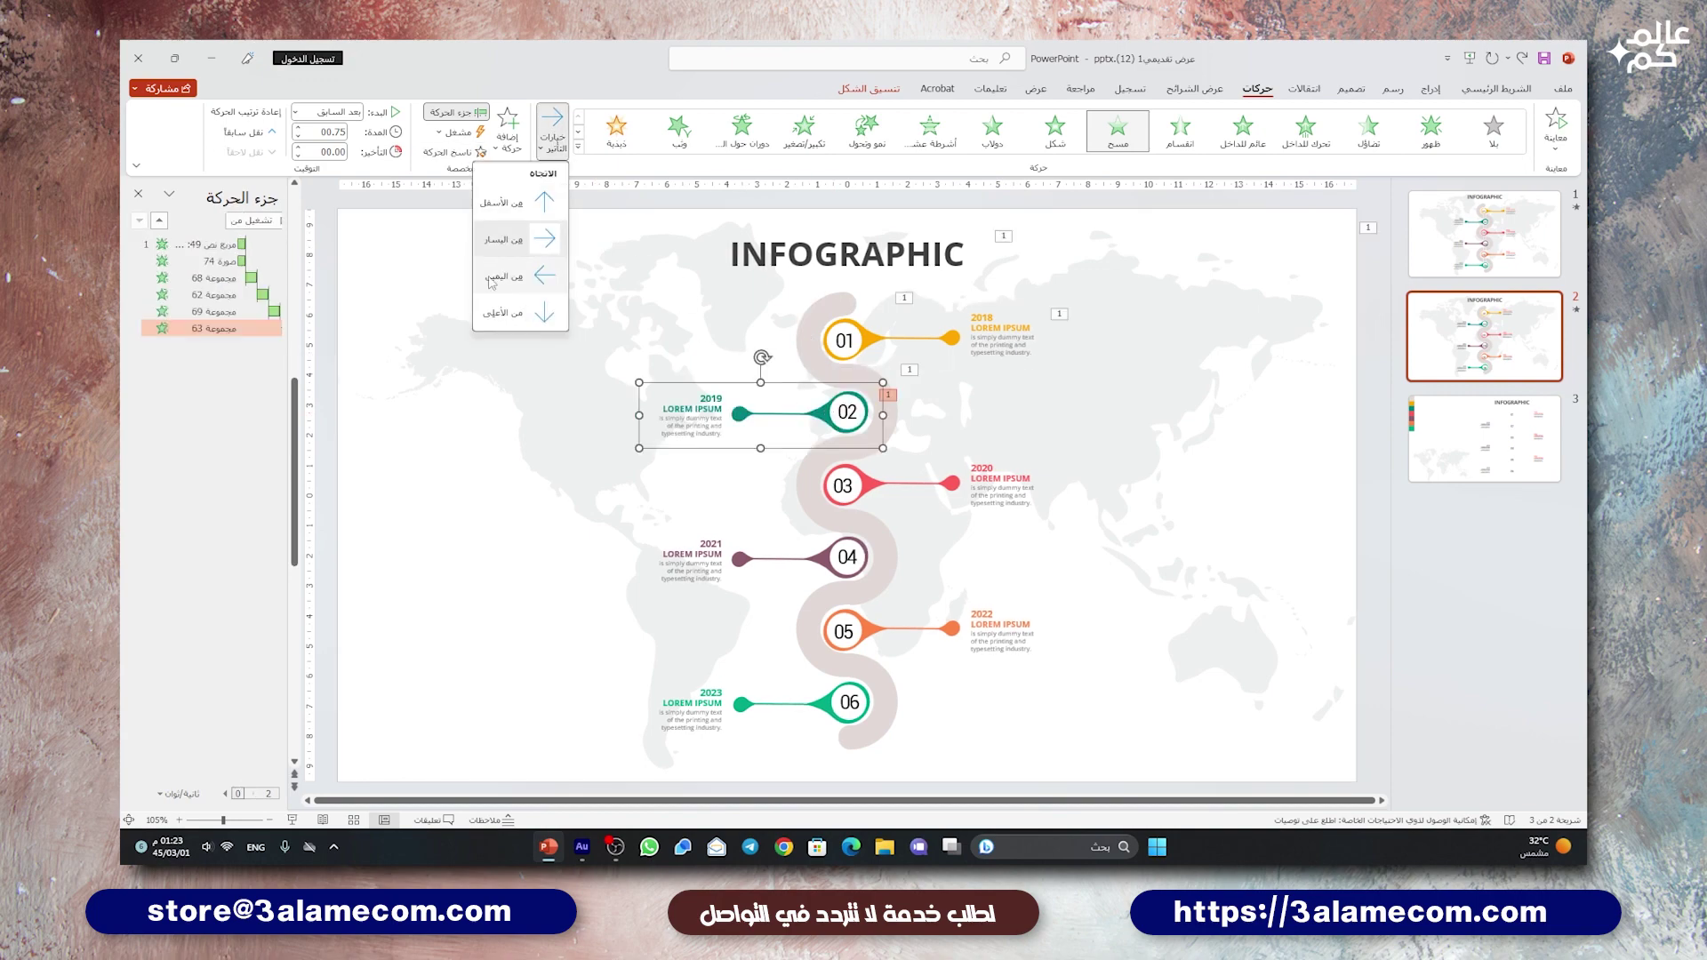
left_click(524, 285)
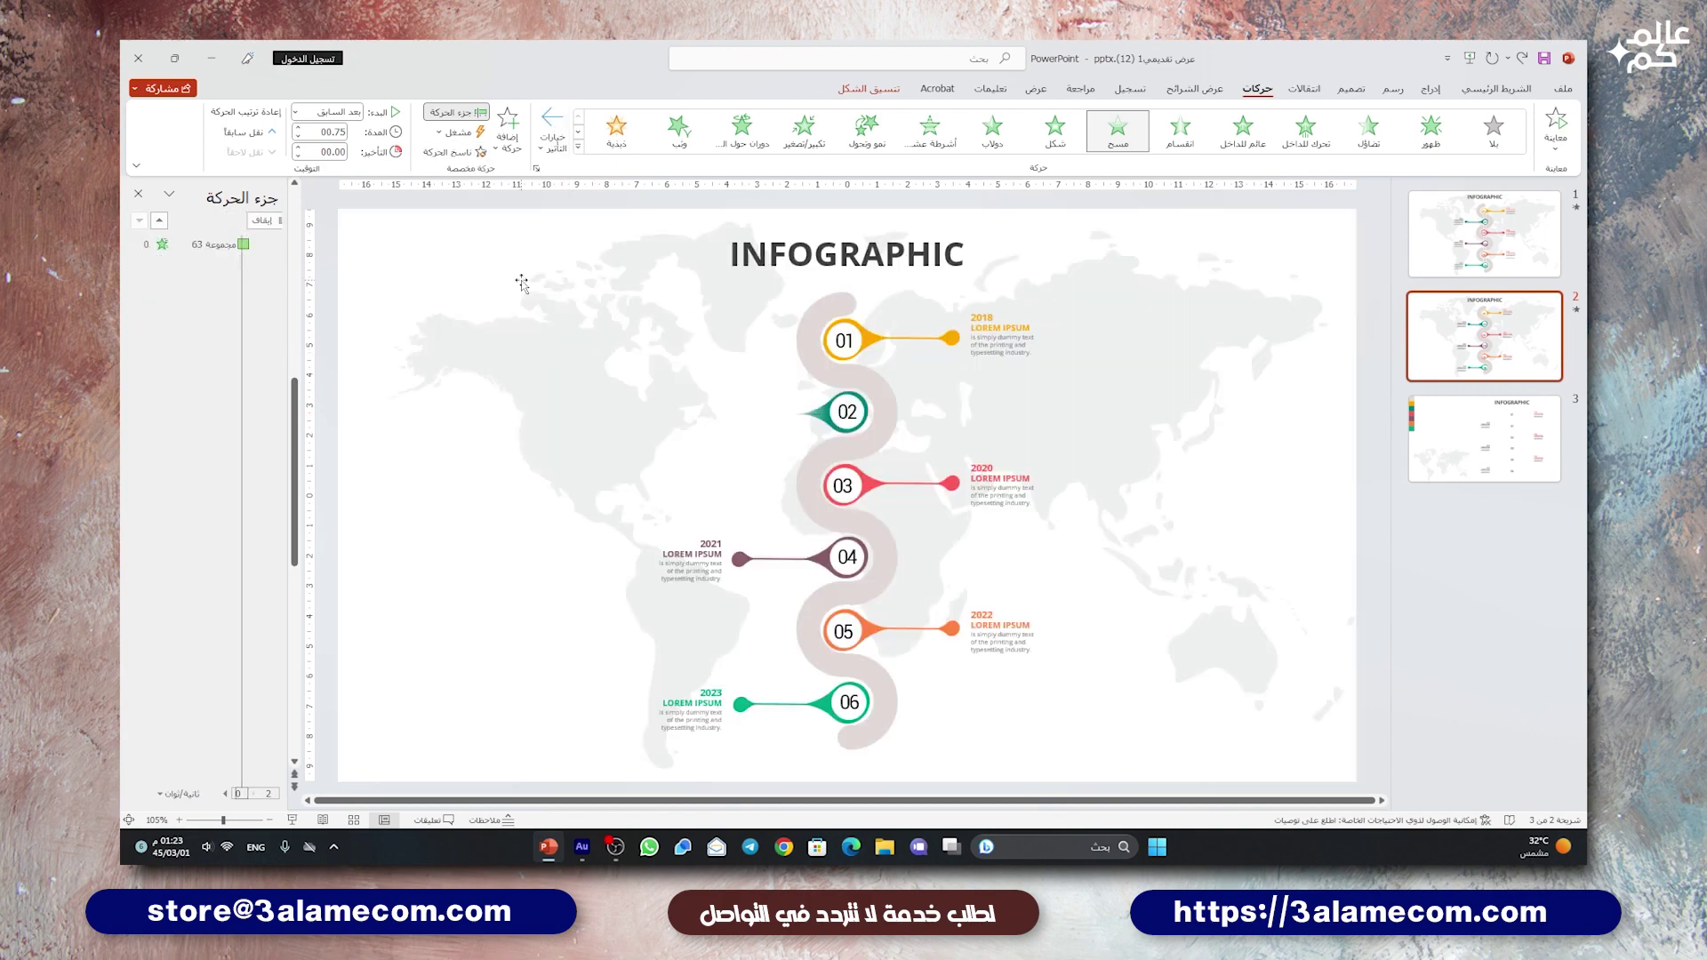
- Paint the wipes onto road pieces 03 and 04 and the 2020 and 2021 pin groups
left_click(827, 367)
left_click(461, 153)
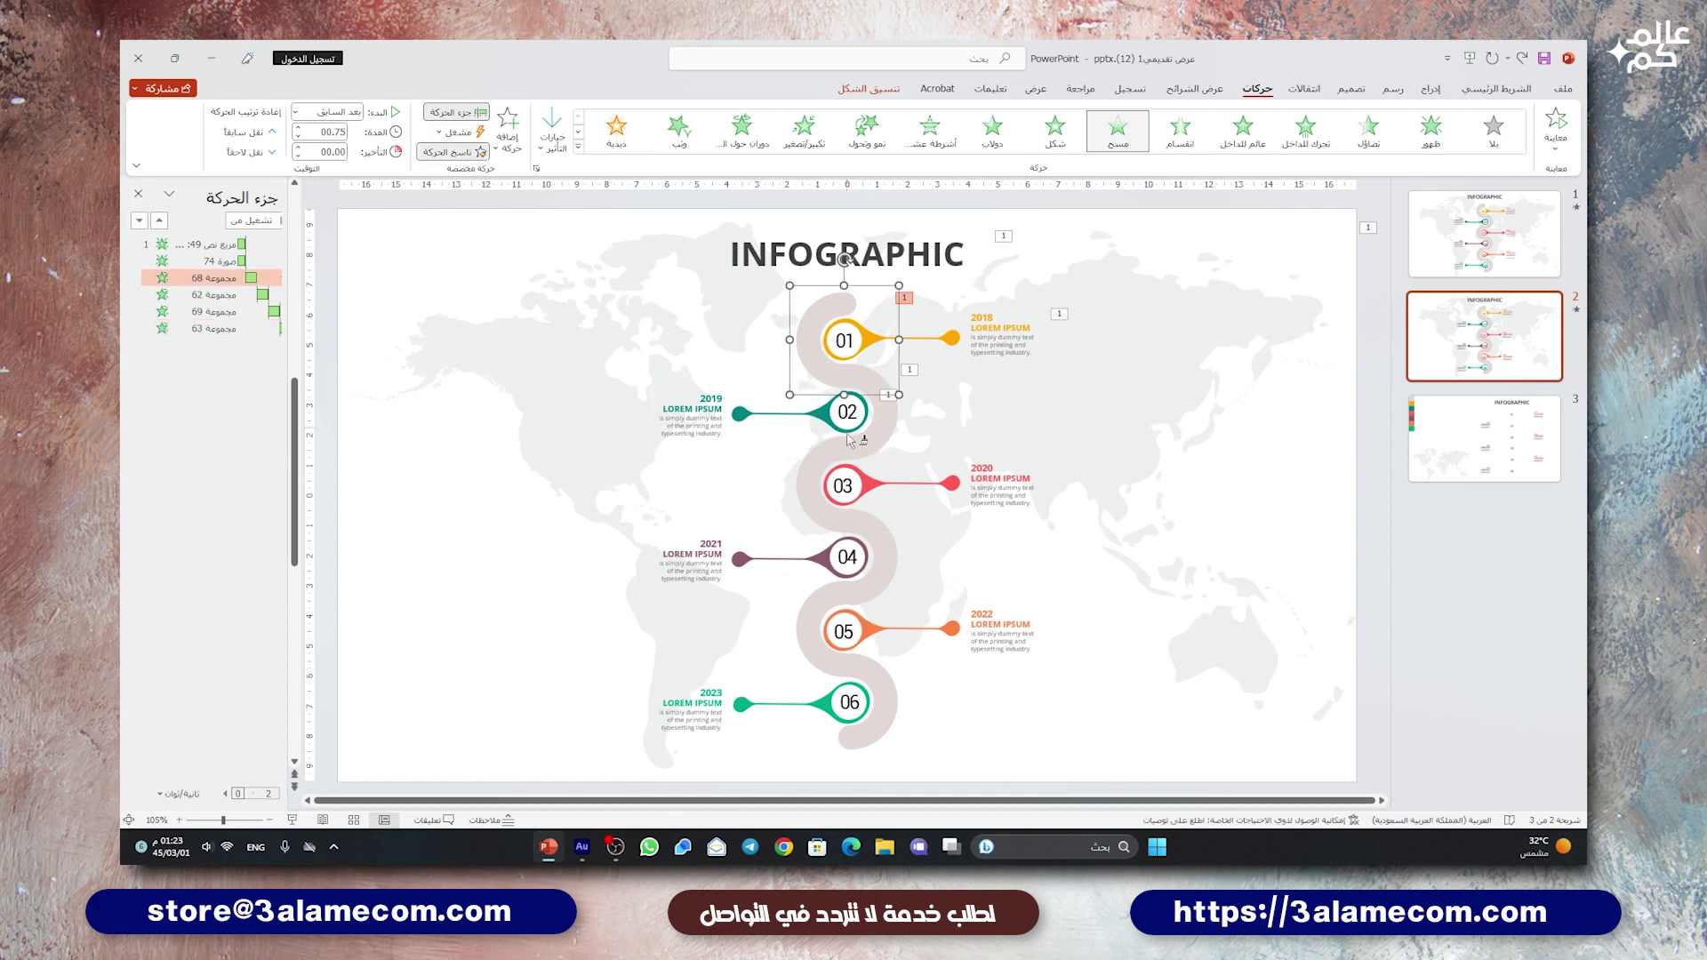
left_click(836, 457)
left_click(827, 341)
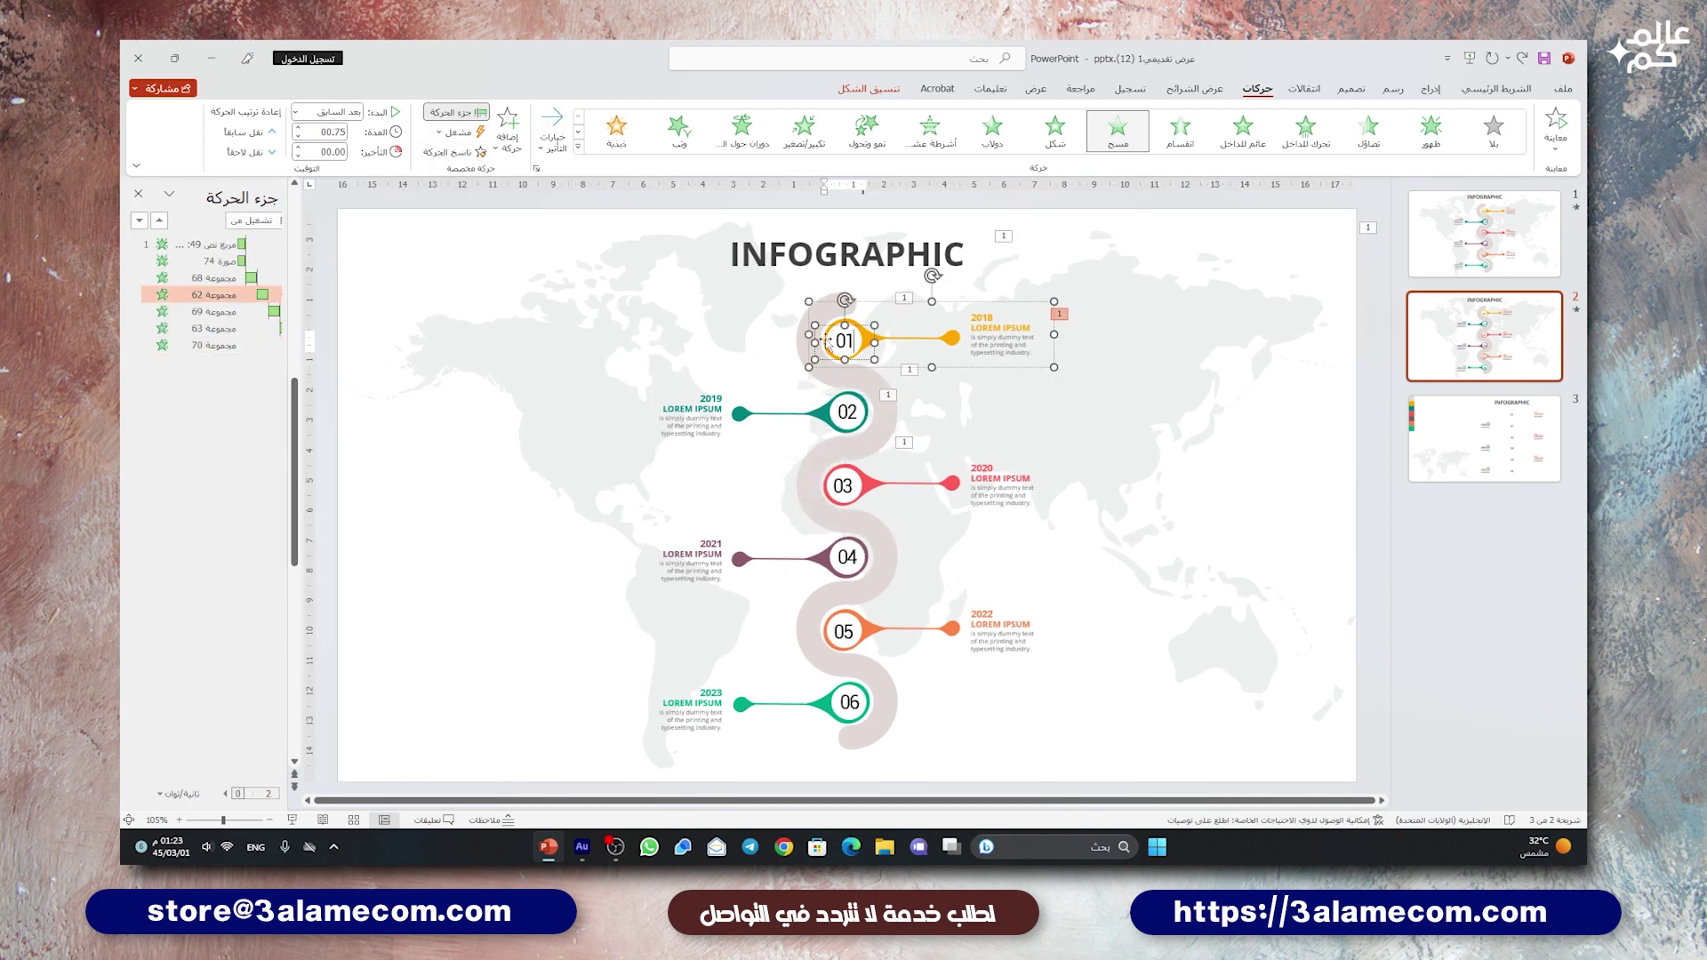
left_click(842, 480)
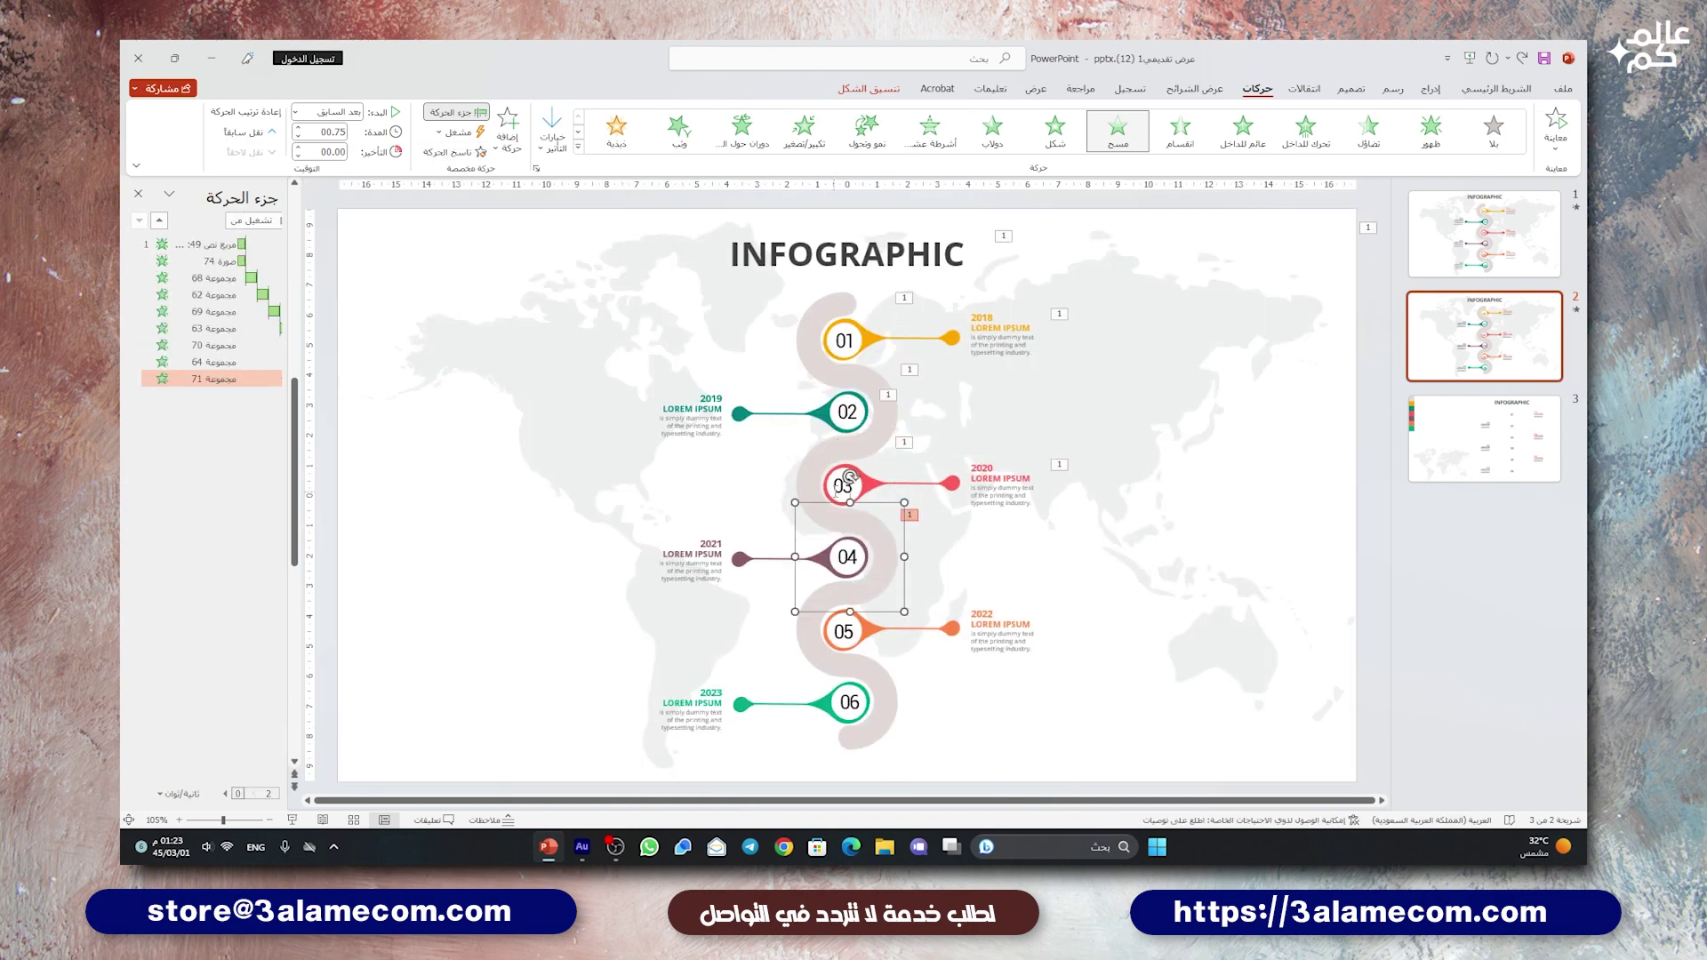
left_click(797, 408)
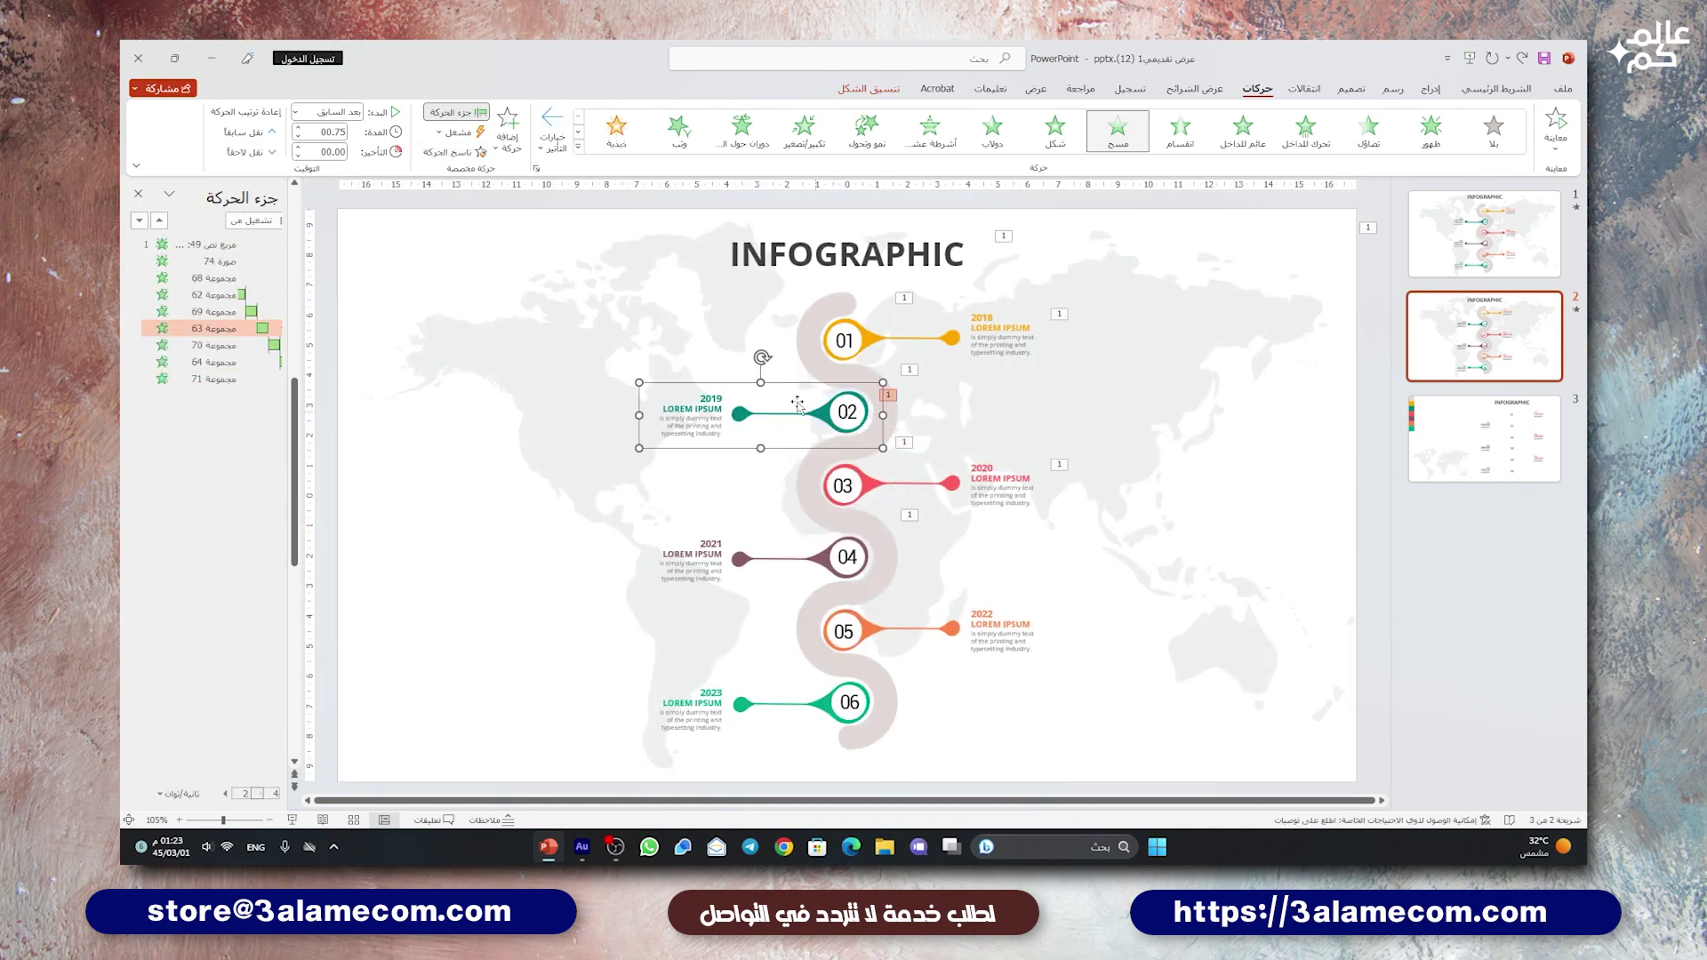
left_click(847, 558)
left_click(846, 525)
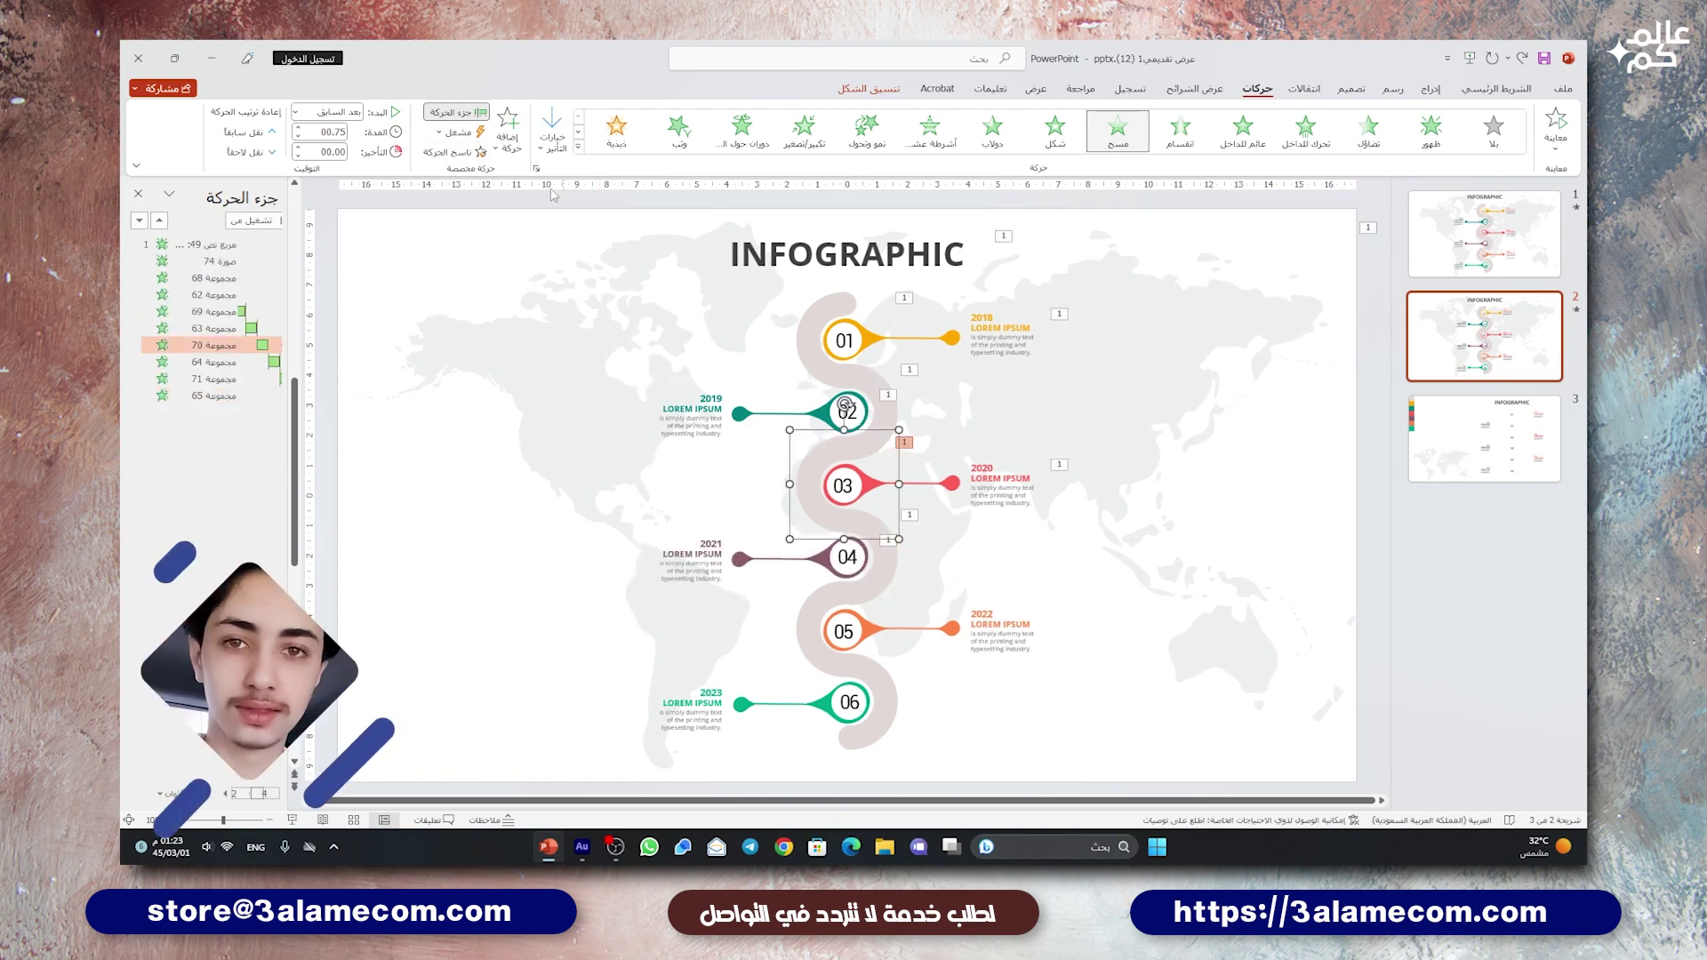
key("Tab")
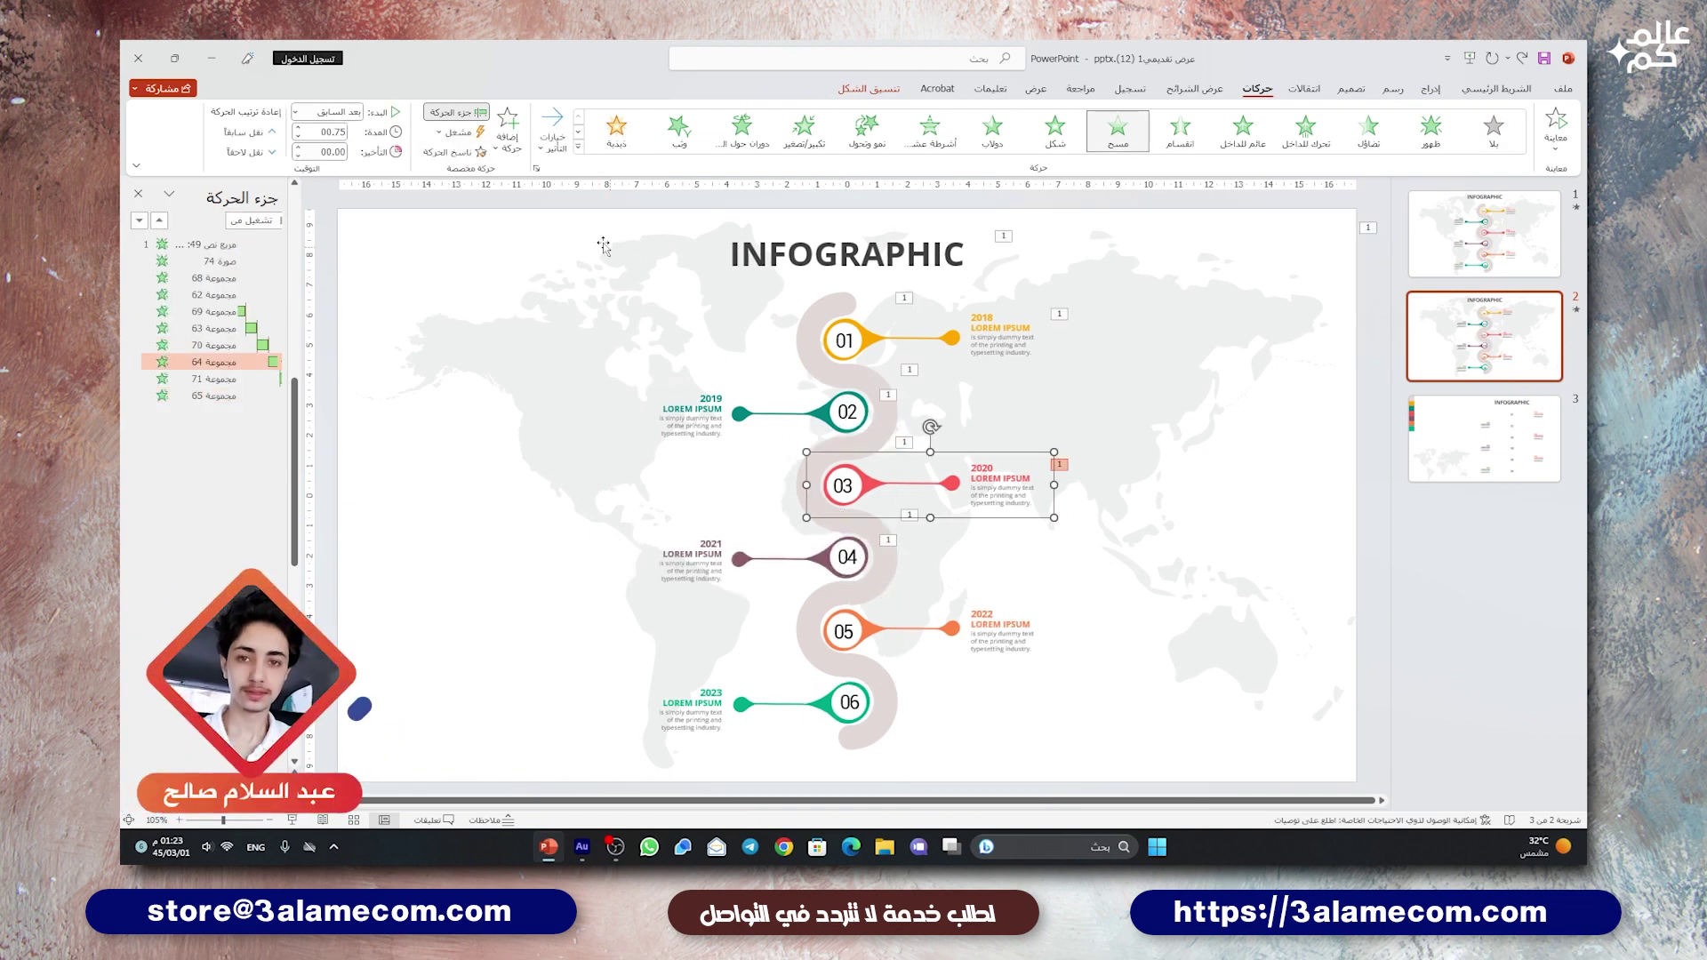
- Paint the wipes onto road pieces 05 and 06 and the 2022 and 2023 pin groups
left_click(830, 601)
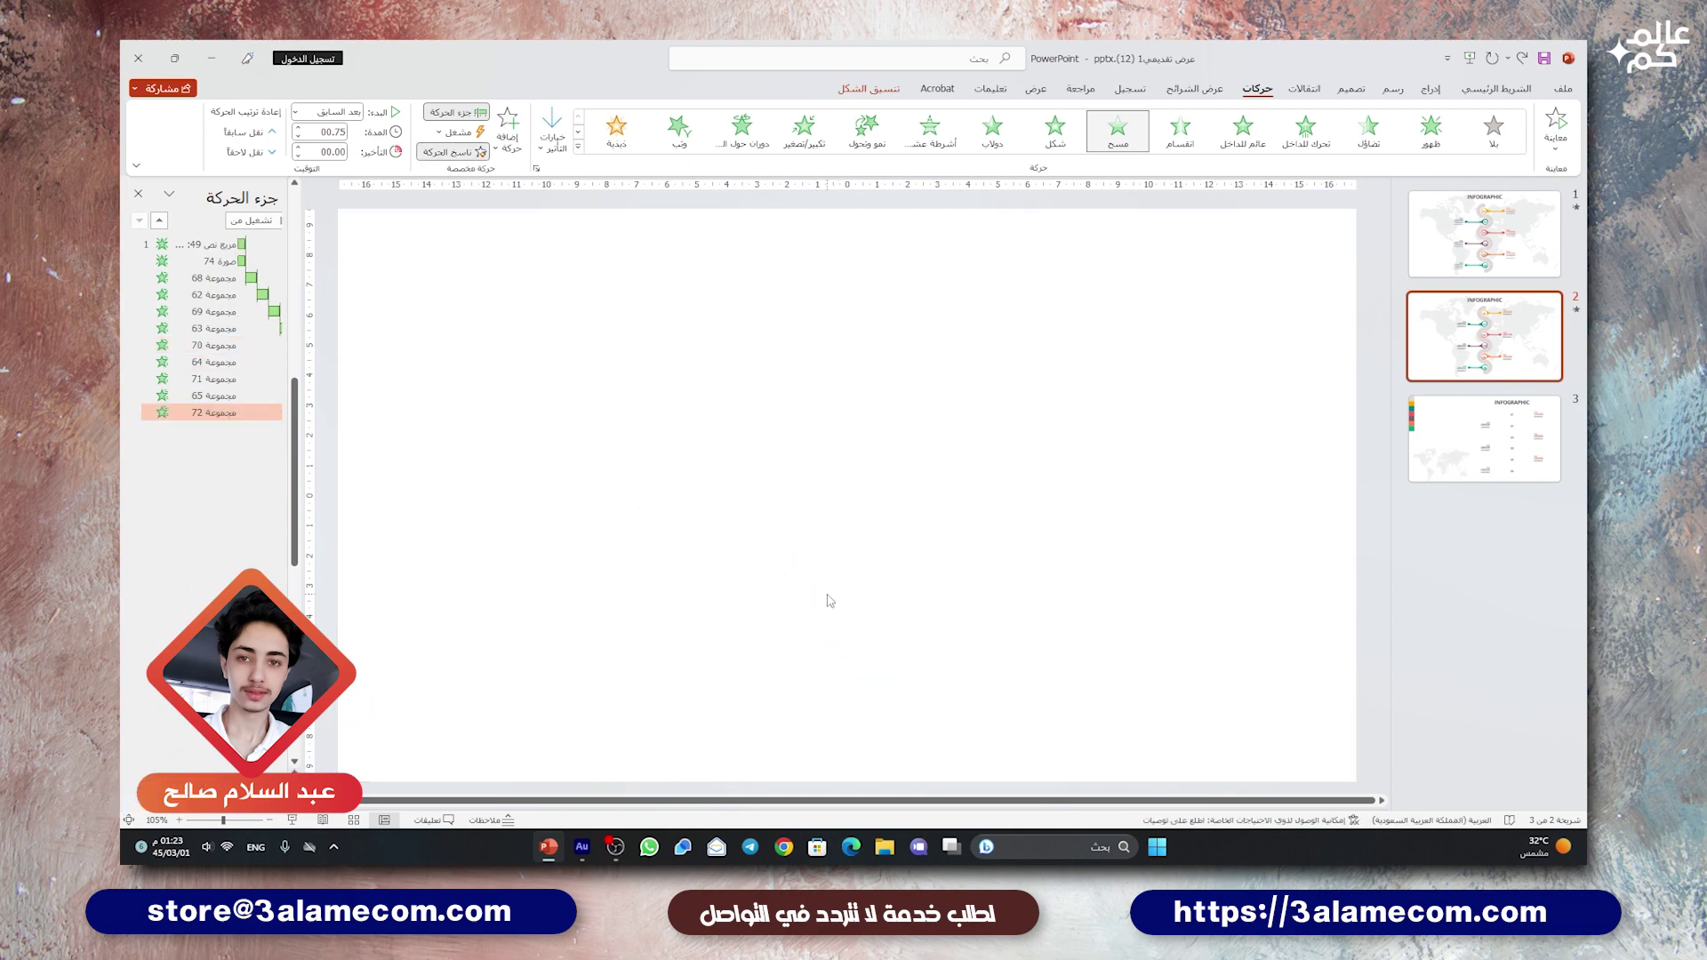
left_click(823, 647)
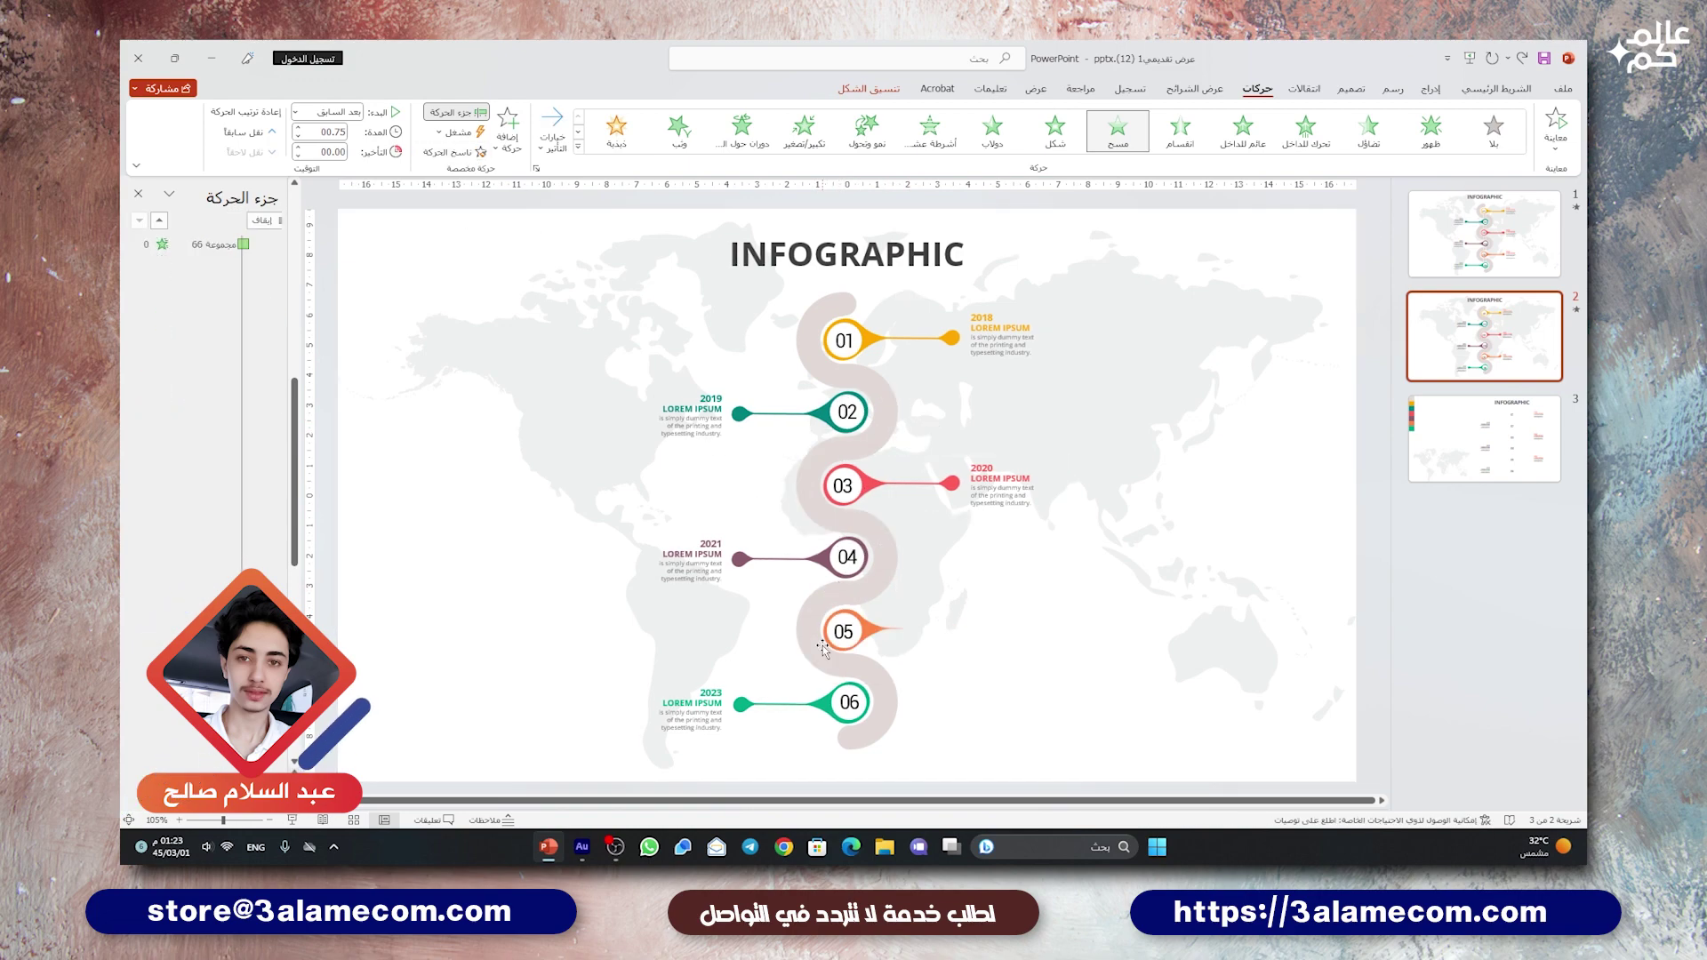
left_click(898, 629)
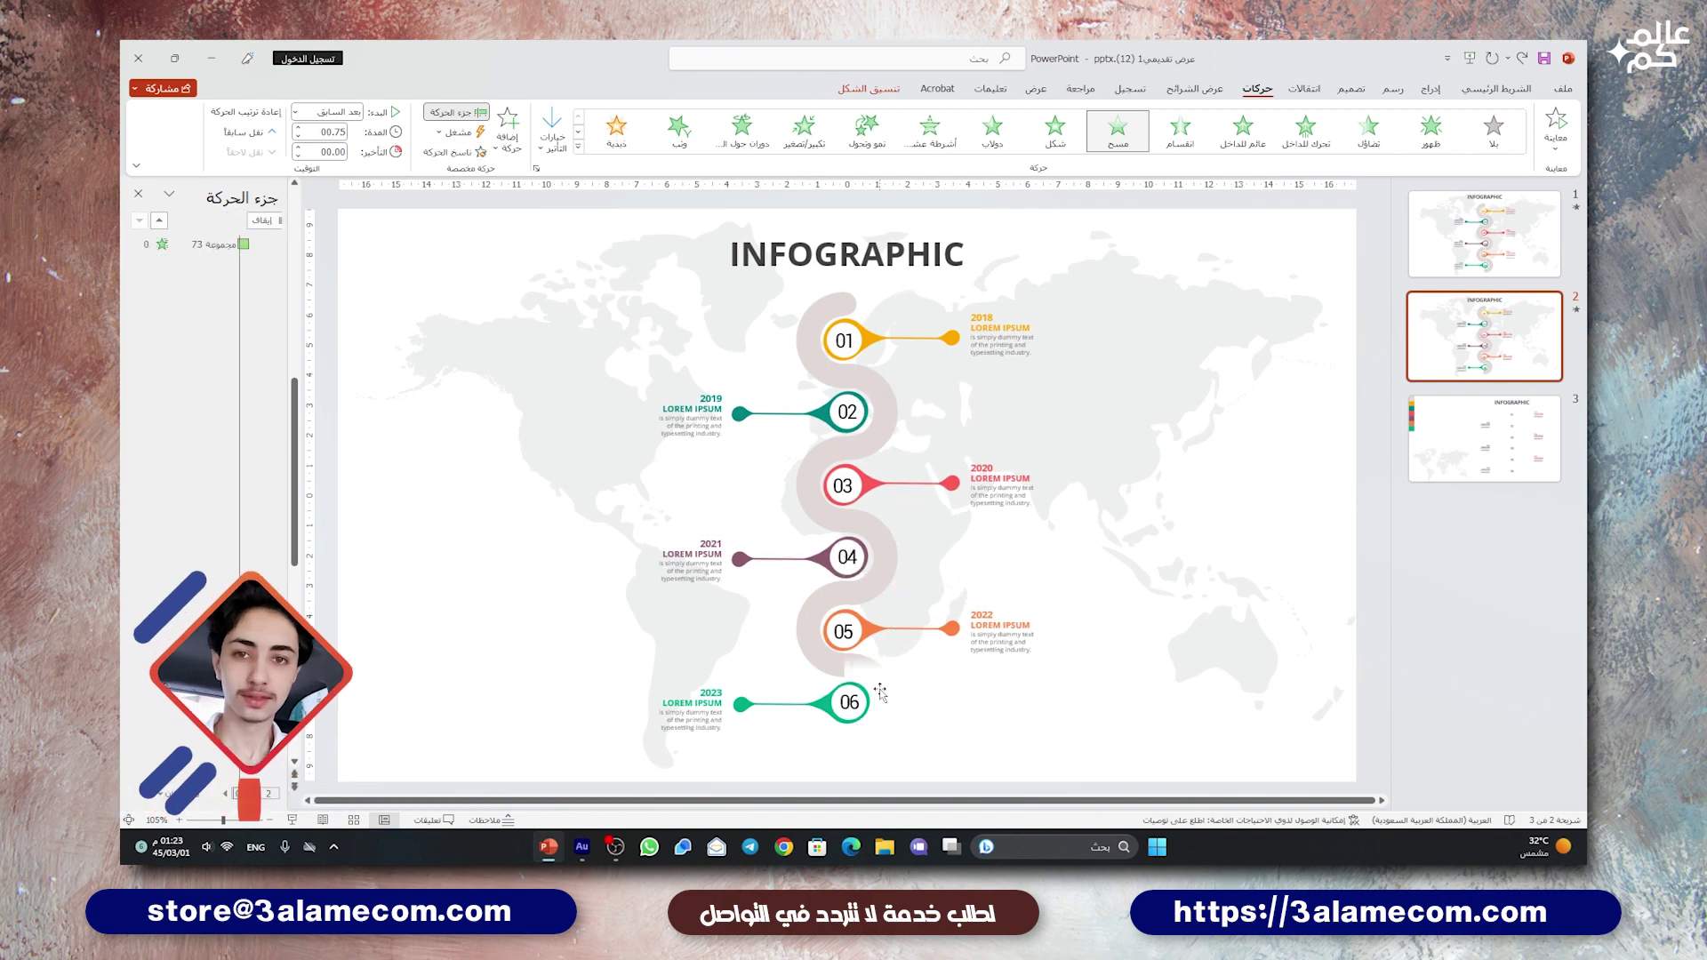
left_click(447, 152)
left_click(848, 685)
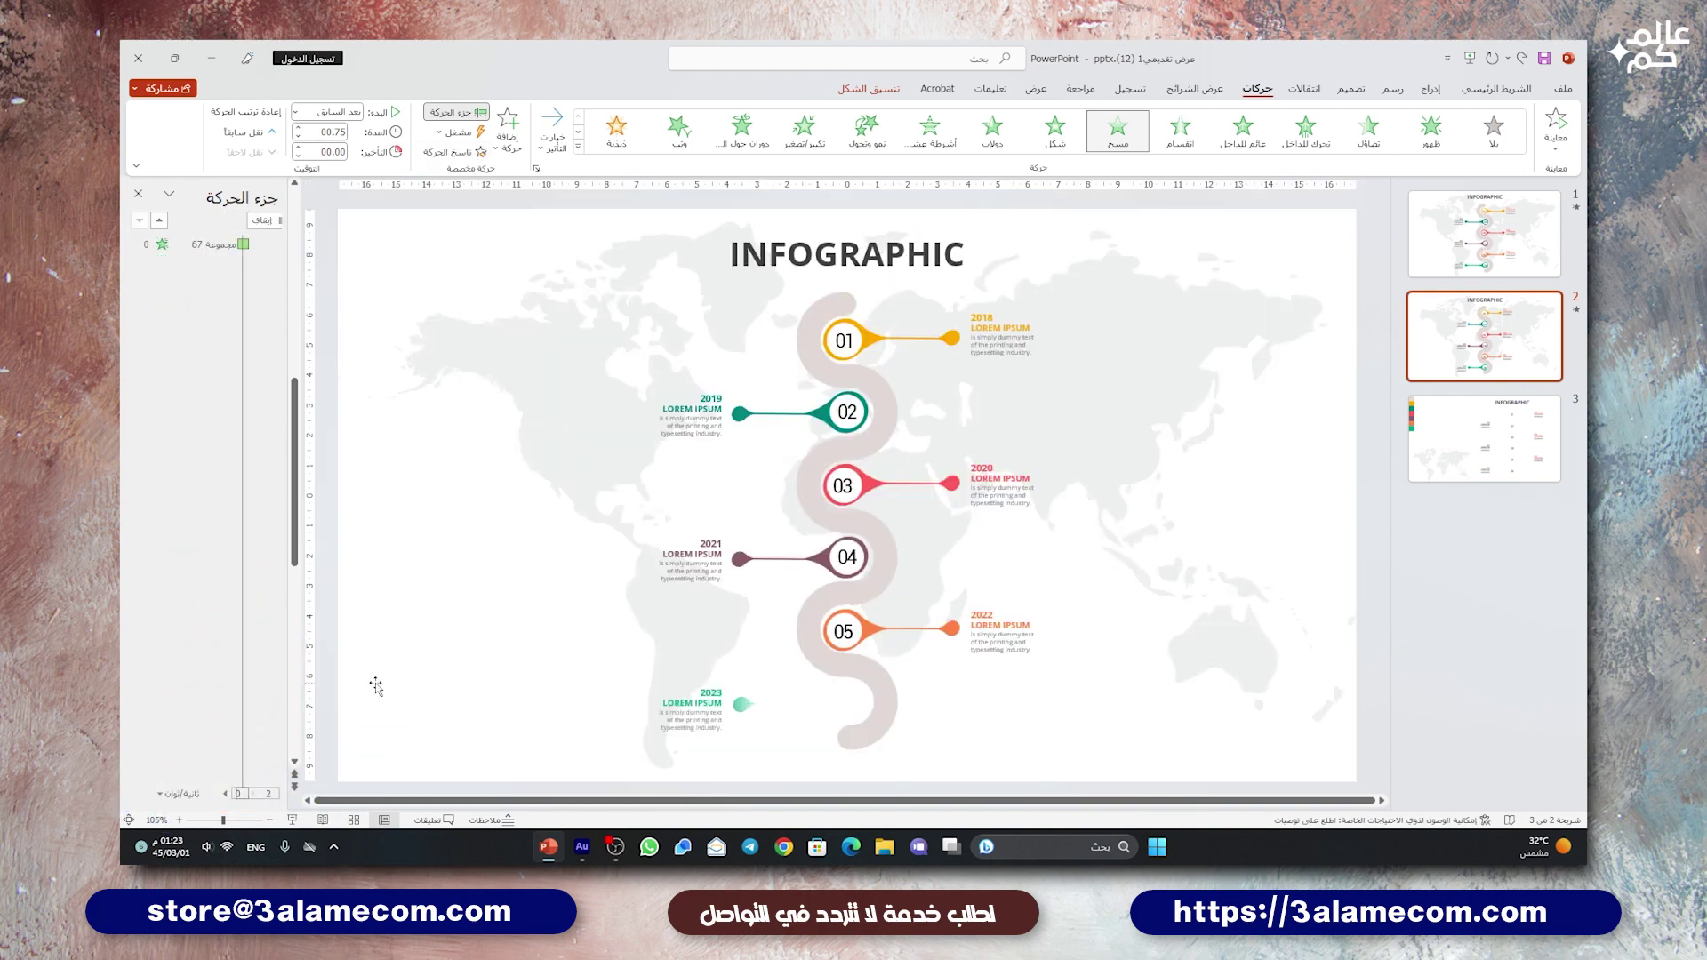
left_click(348, 714)
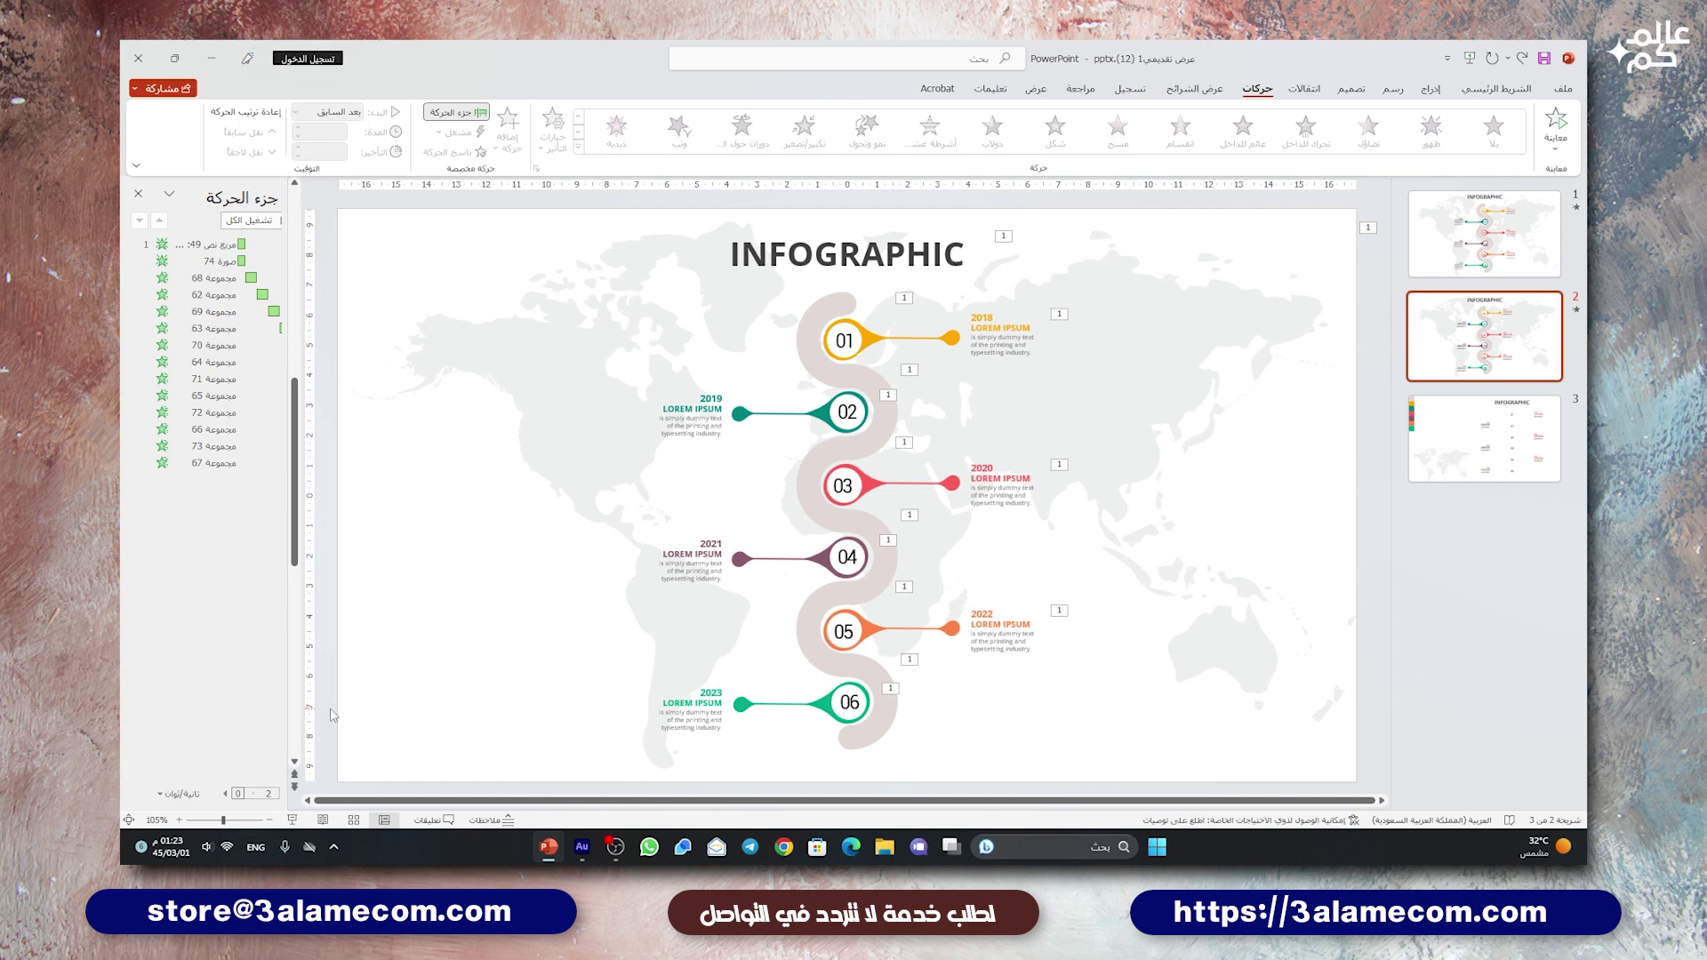
- Play slide 2 full screen from the current slide to watch the road and pins wipe in
left_click(292, 820)
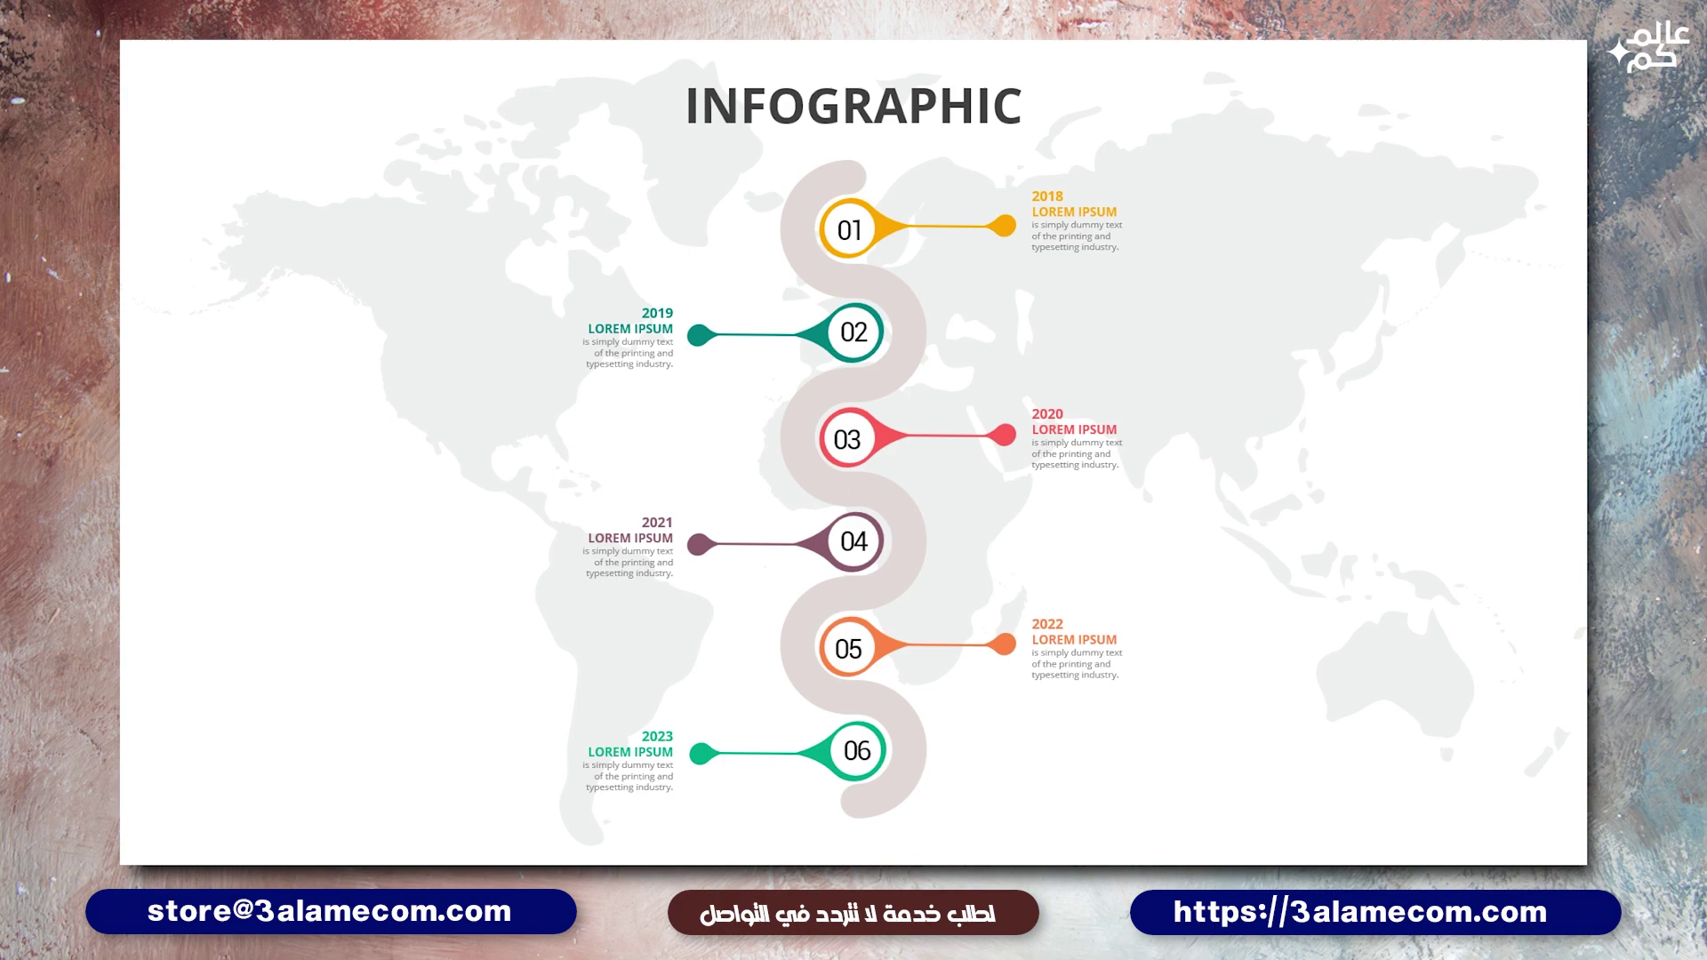
- Give the road piece around 01 a Wipe From Top starting After Previous
key("Escape")
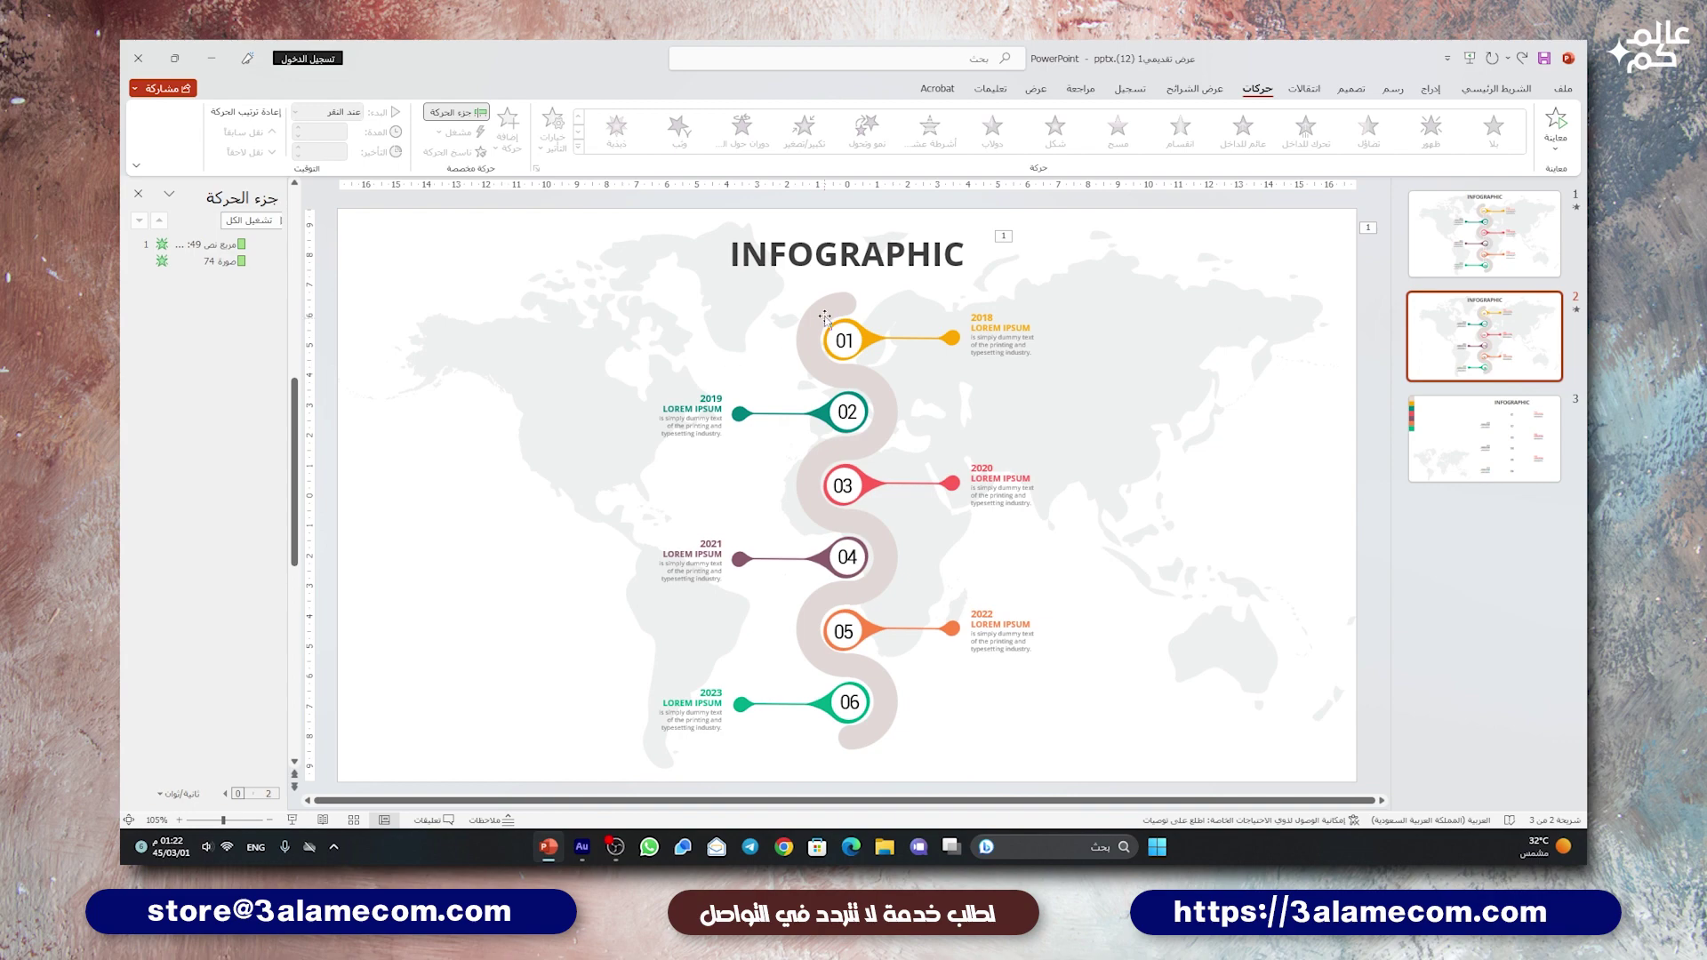
left_click(825, 317)
left_click(1117, 132)
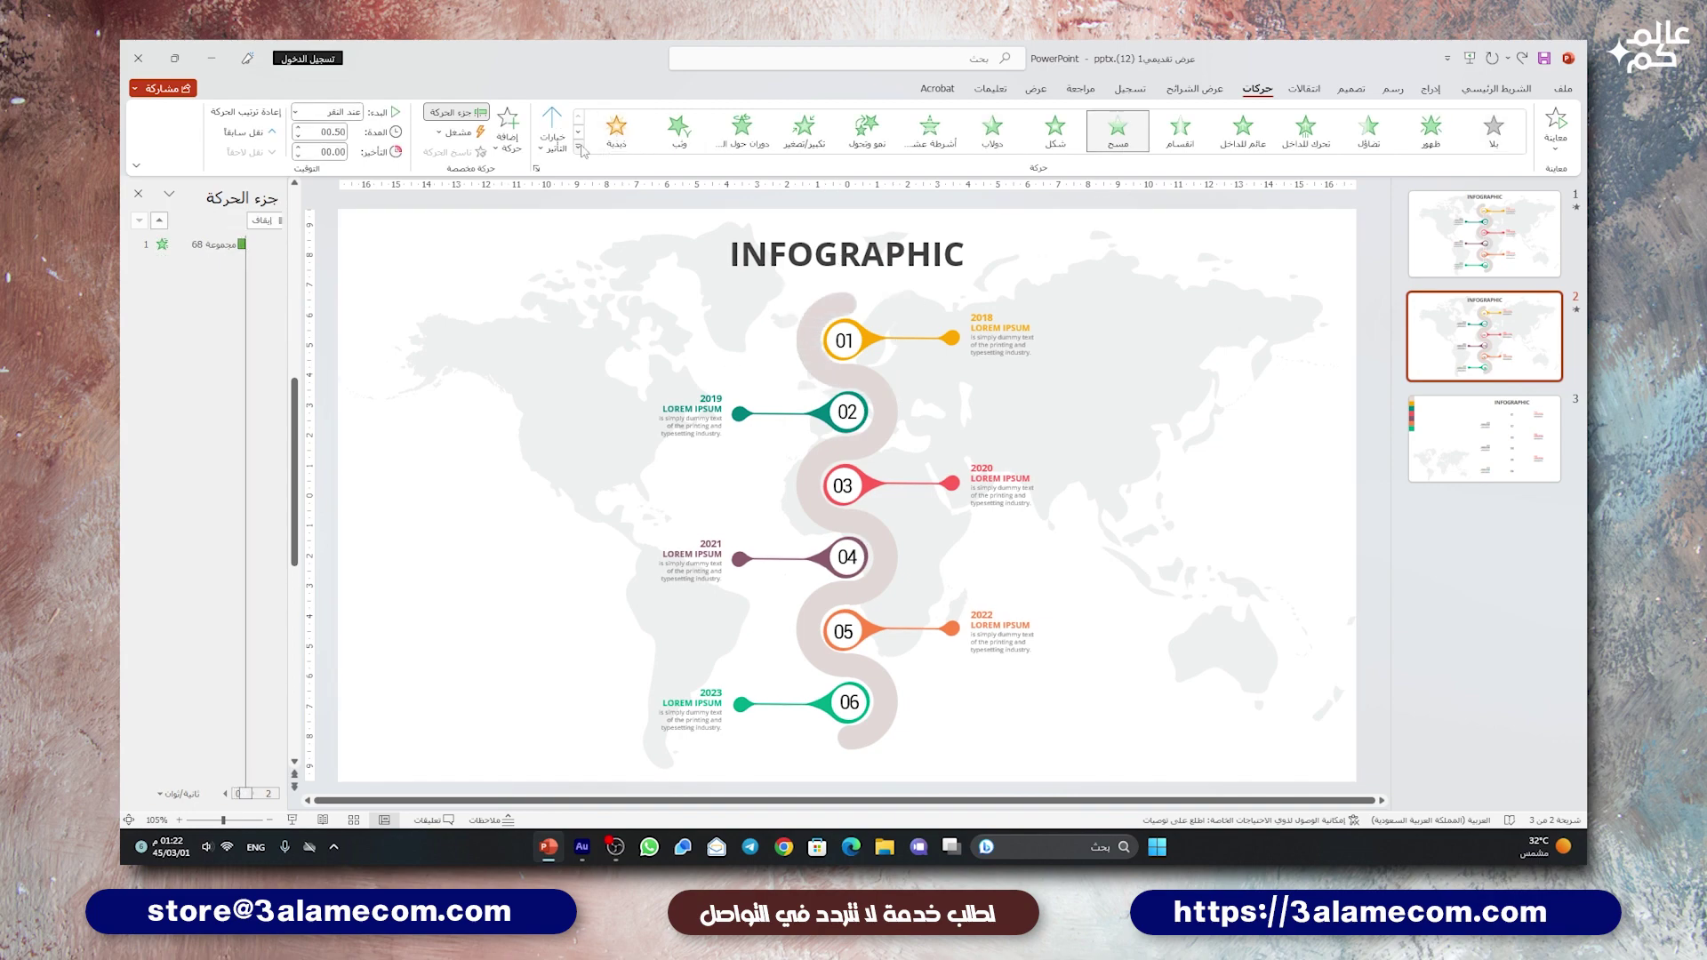
left_click(552, 129)
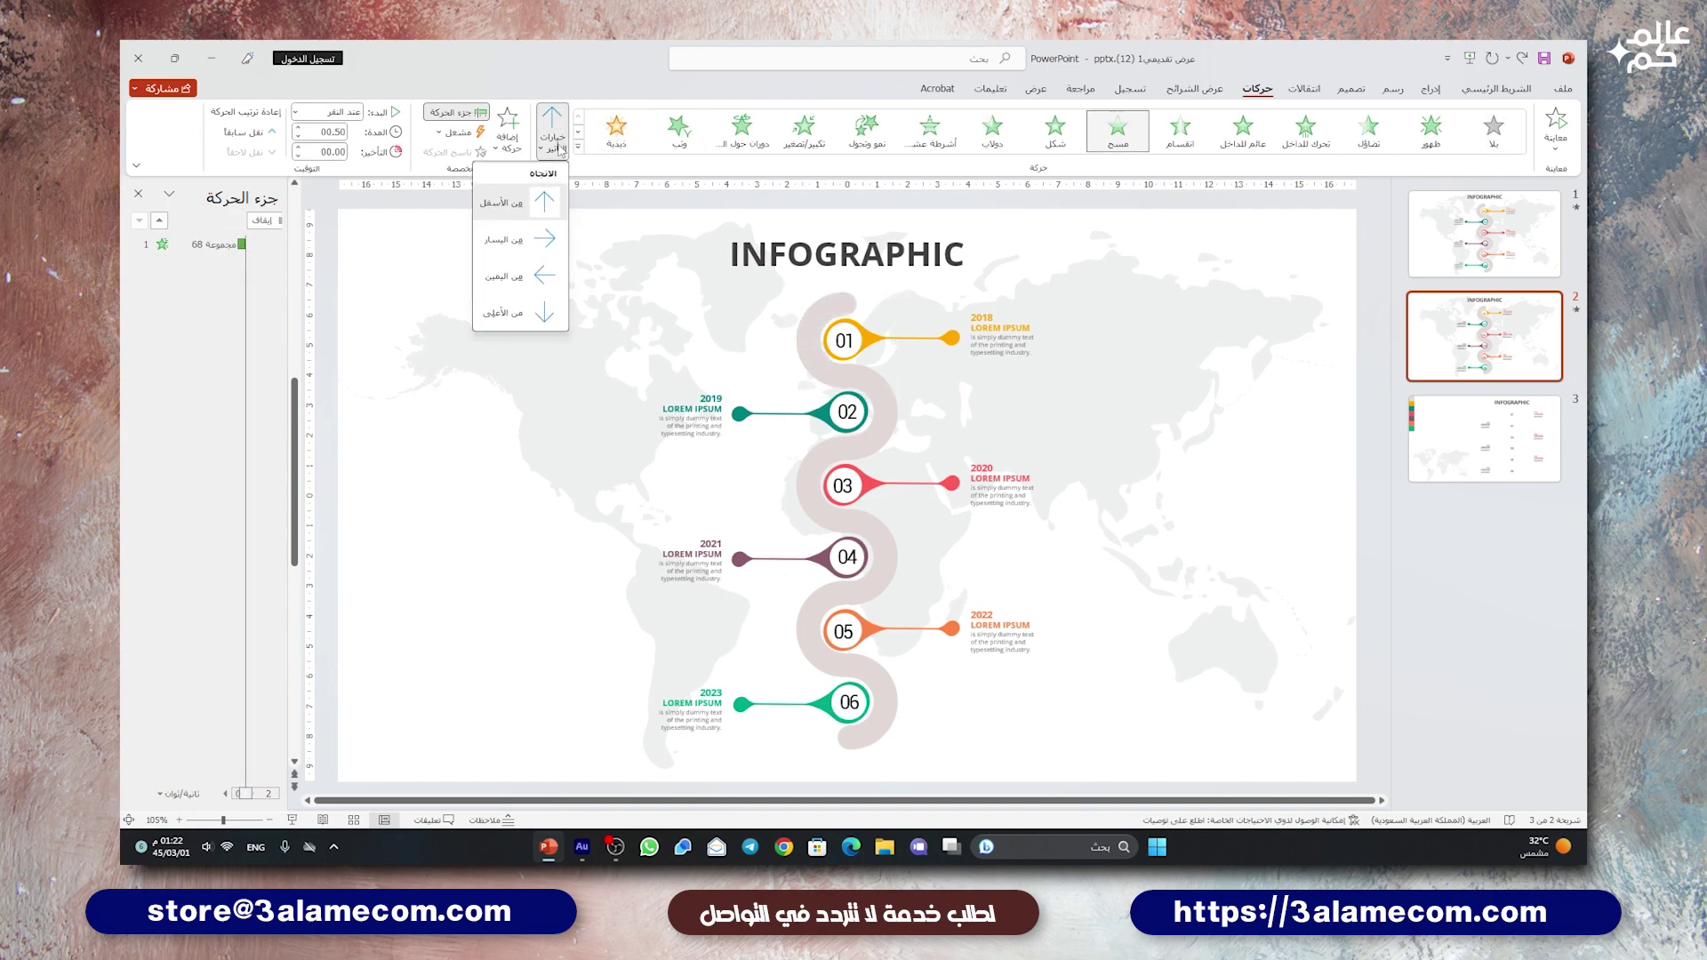
left_click(533, 313)
left_click(327, 112)
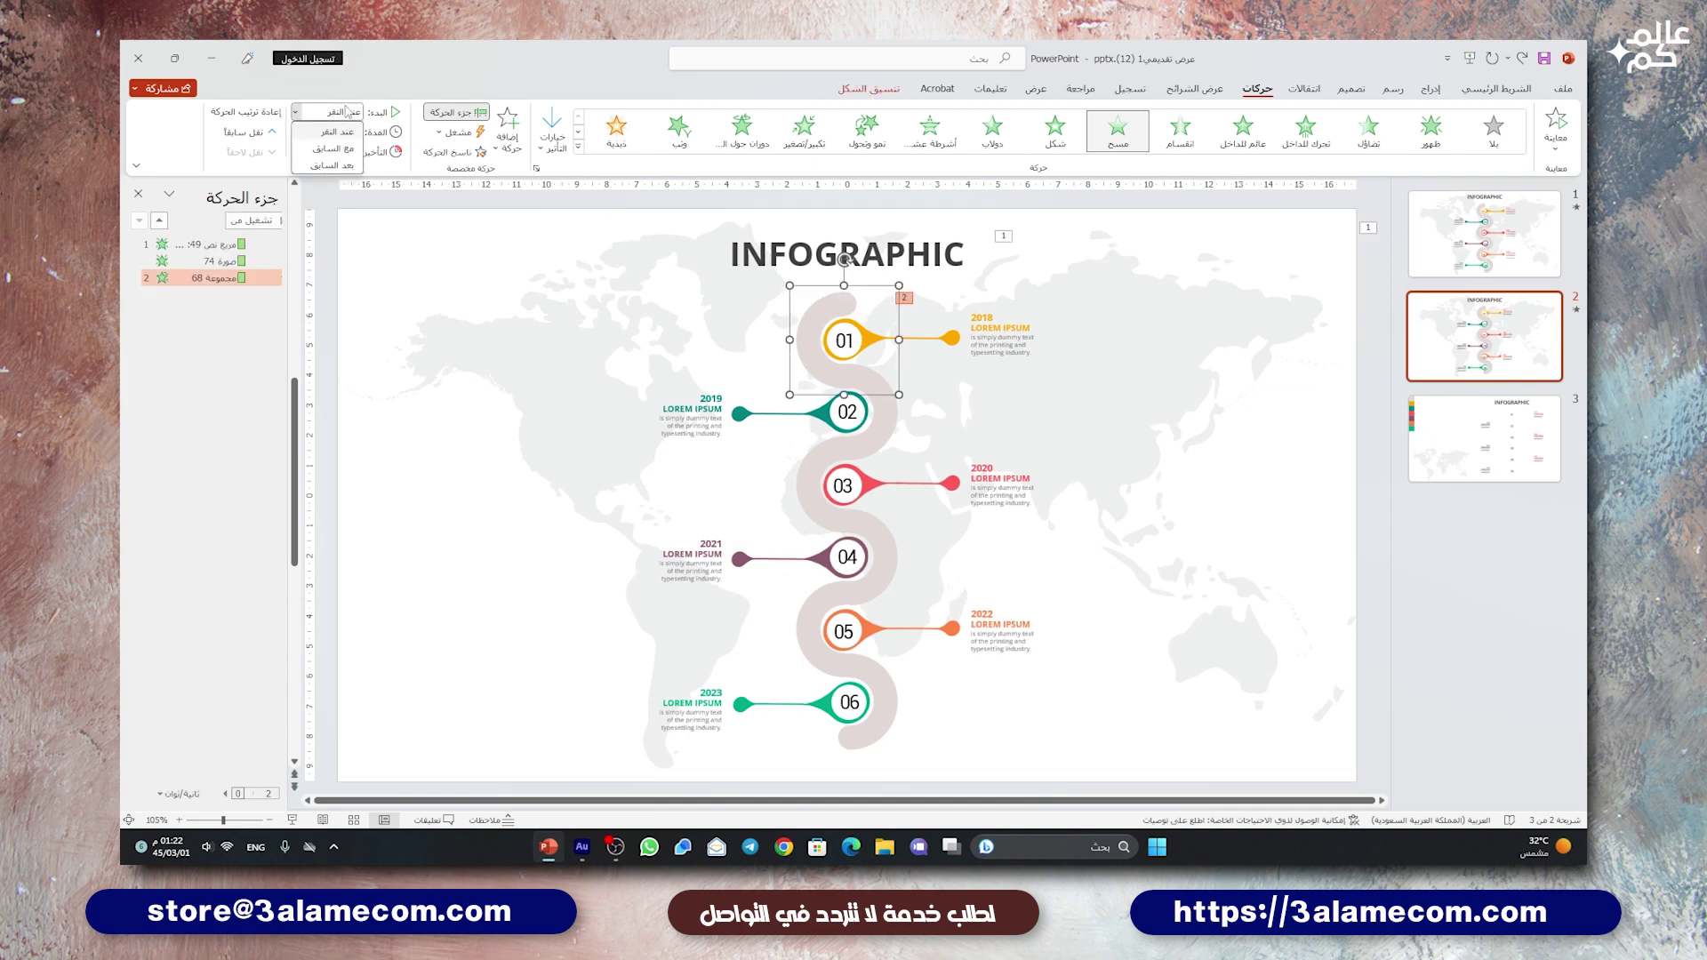
left_click(344, 170)
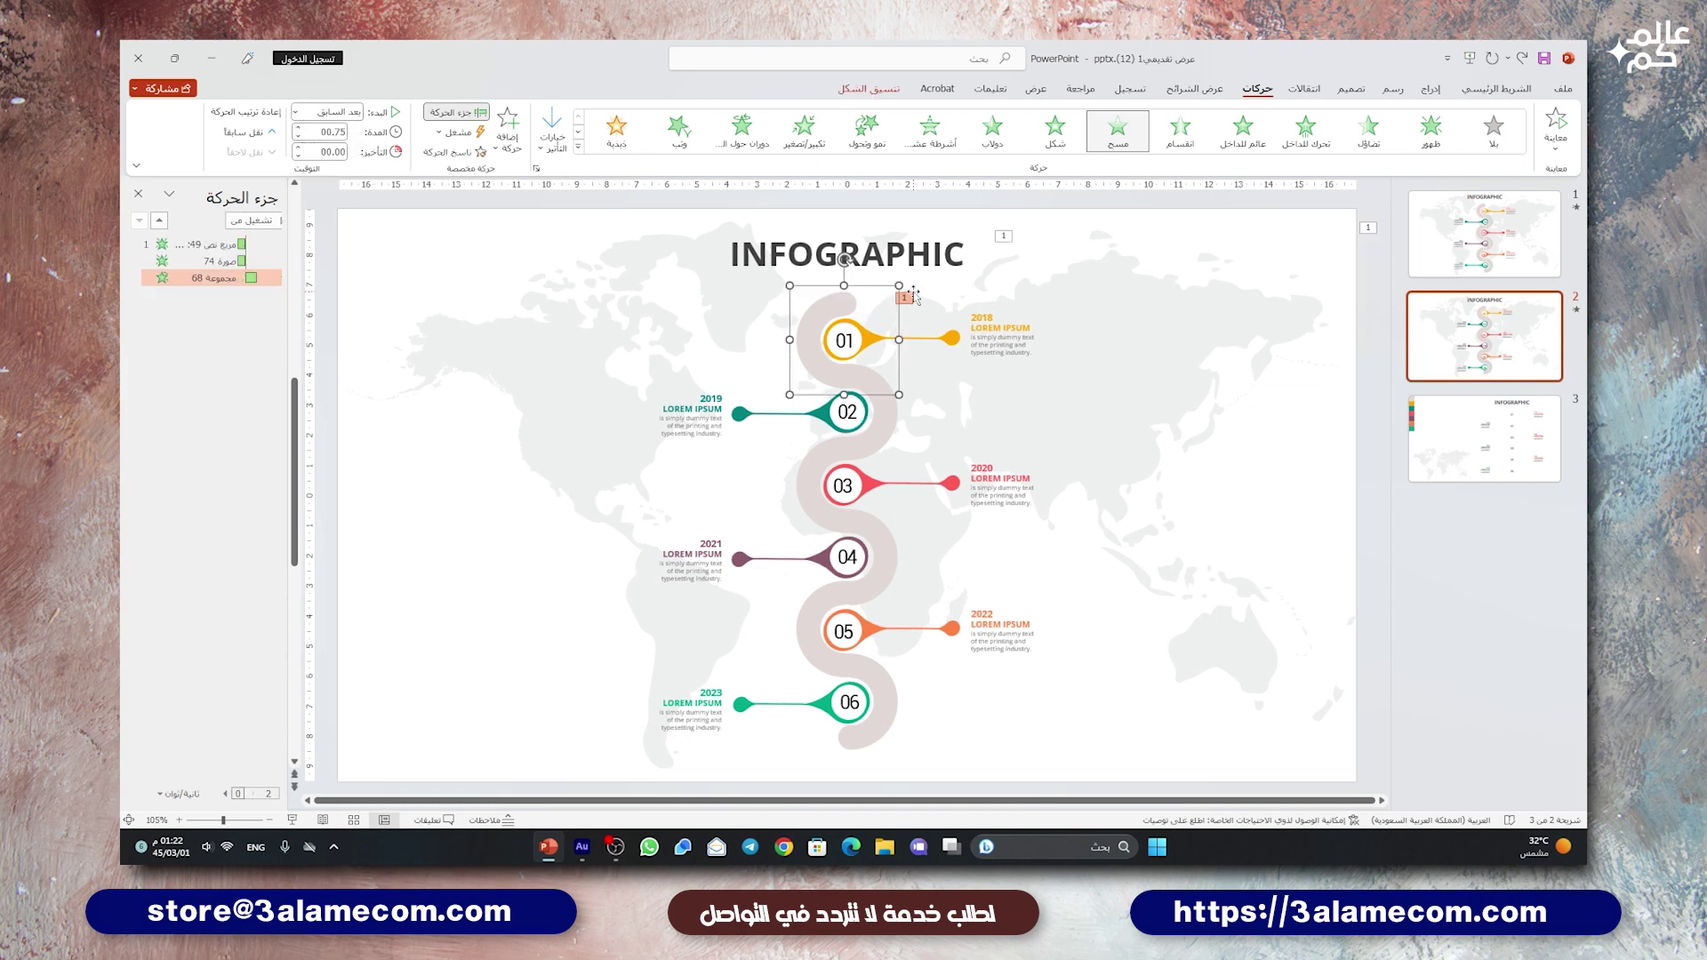
- Give the 2018 line and text group a Wipe From Left starting After Previous
left_click(951, 338)
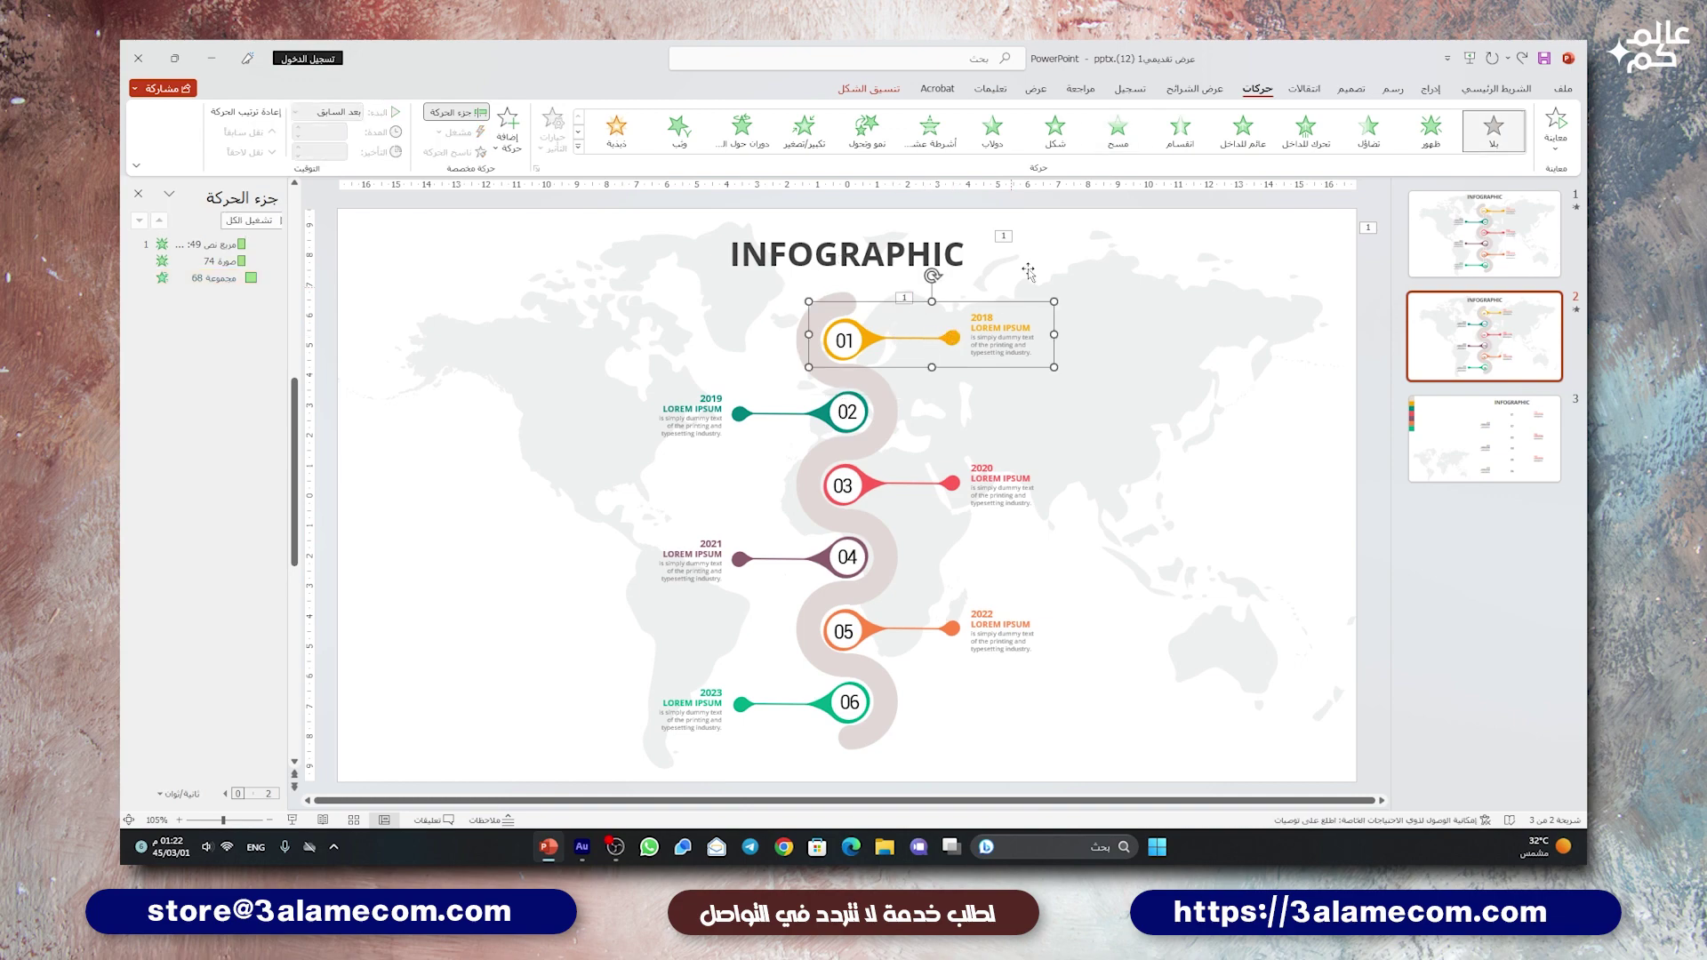
left_click(1117, 129)
left_click(552, 133)
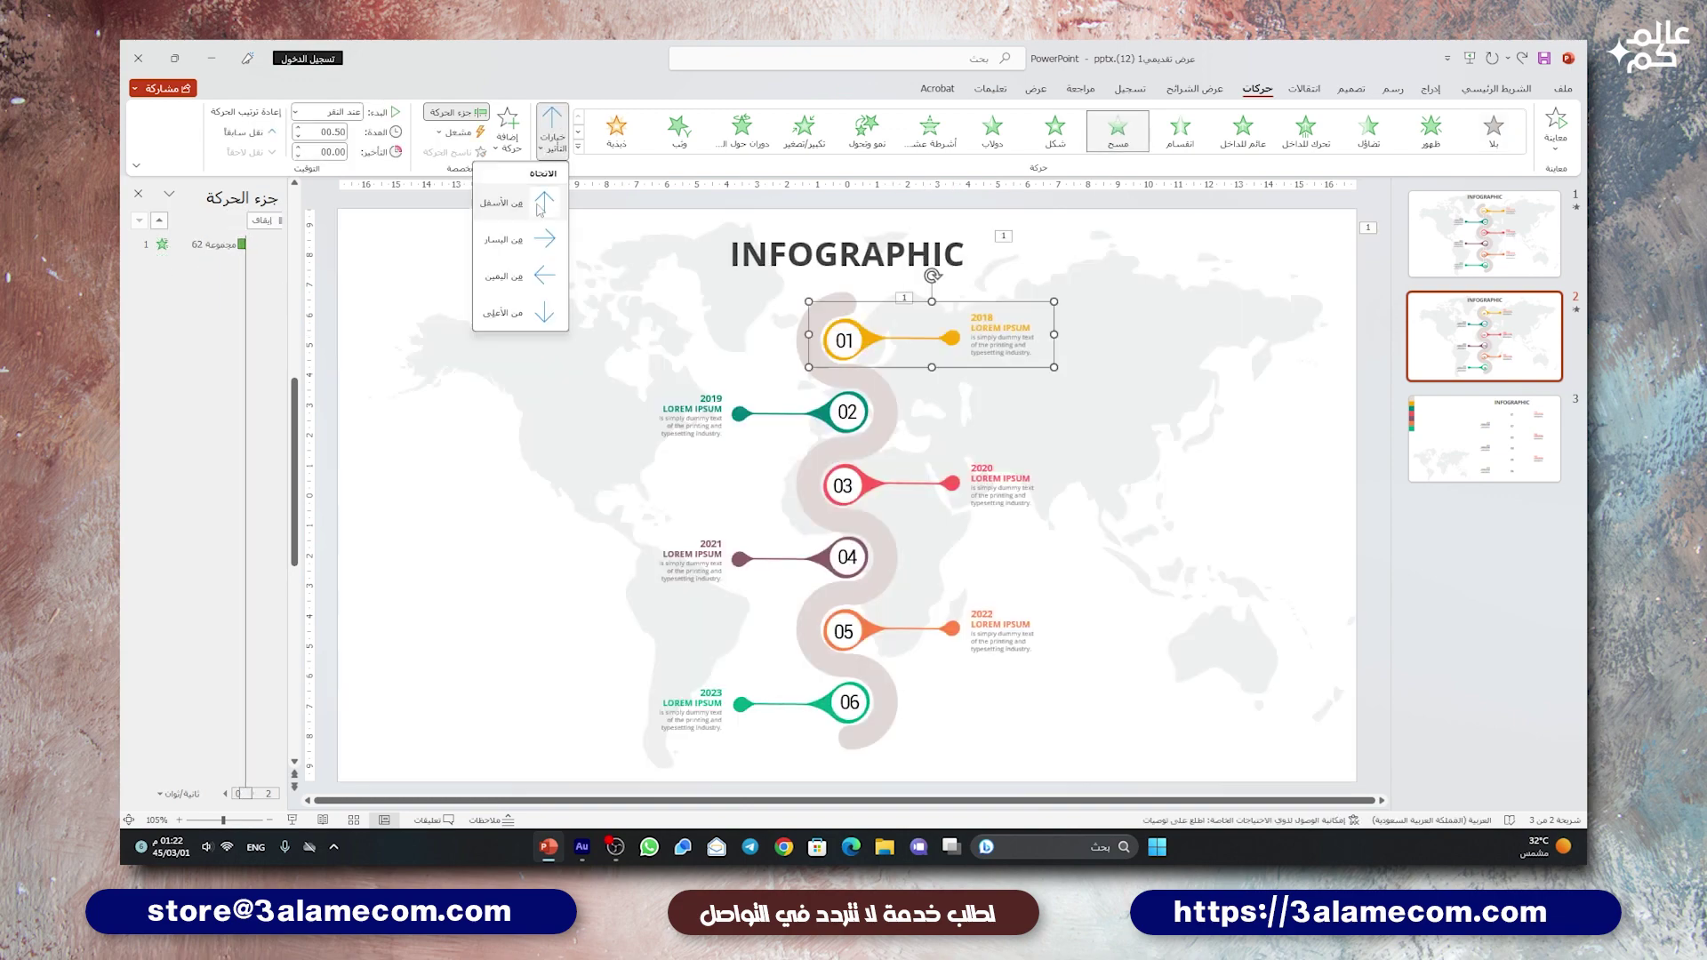
left_click(539, 238)
left_click(329, 112)
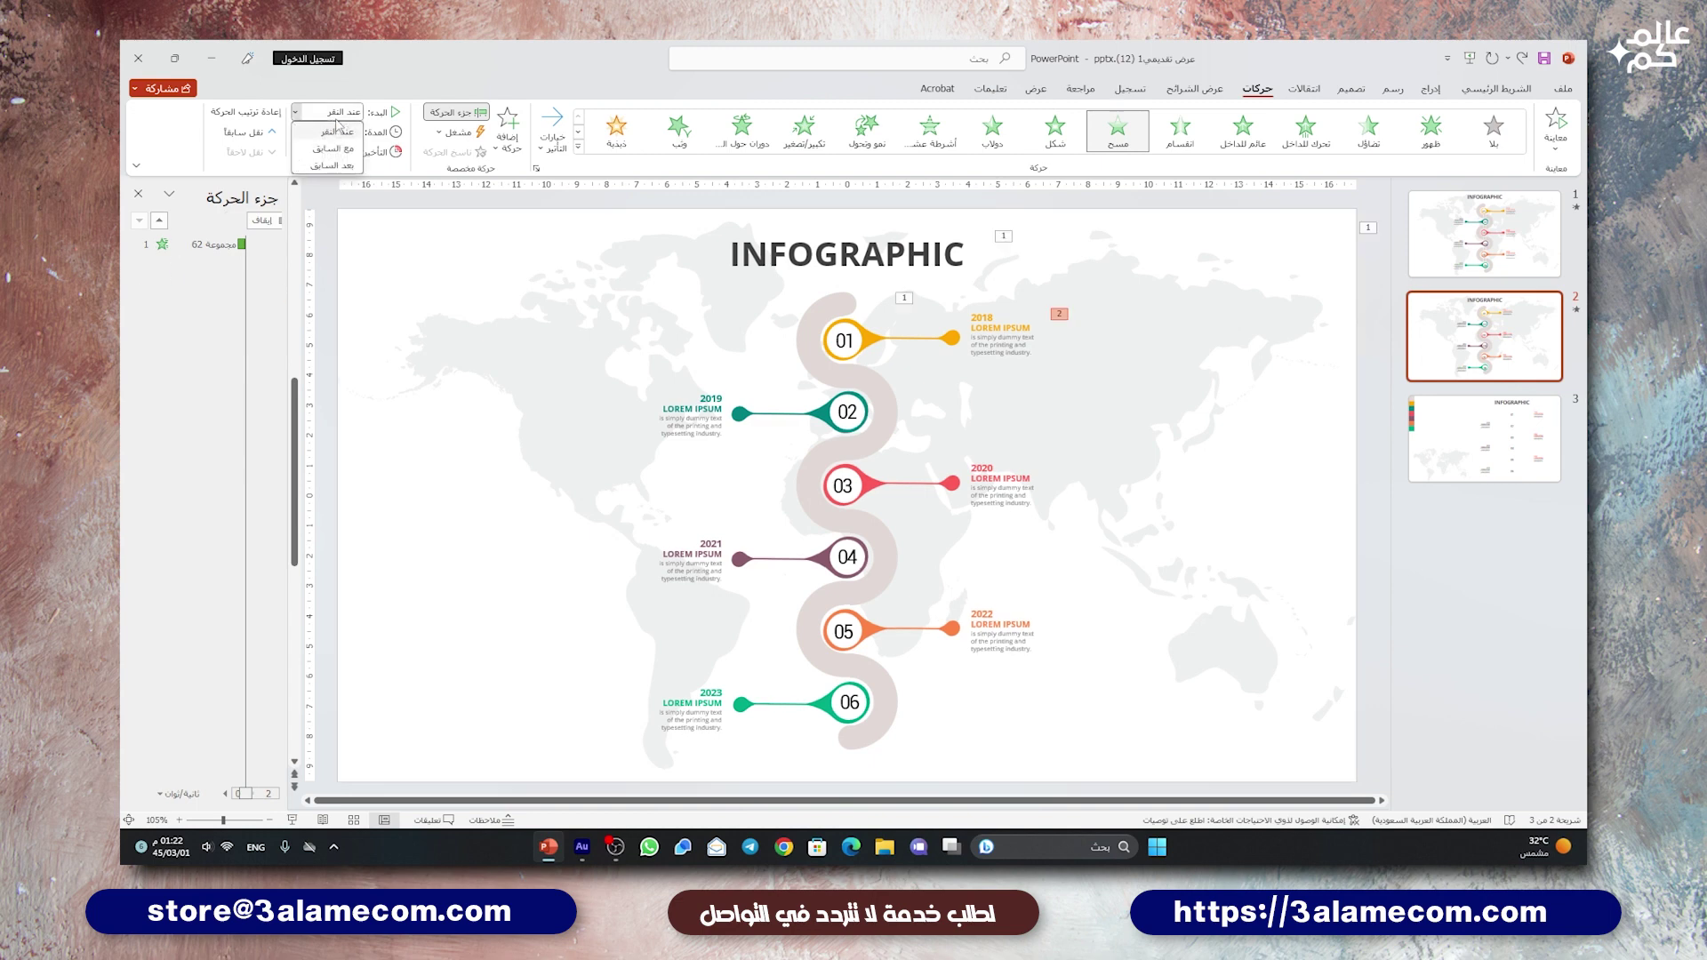
left_click(342, 165)
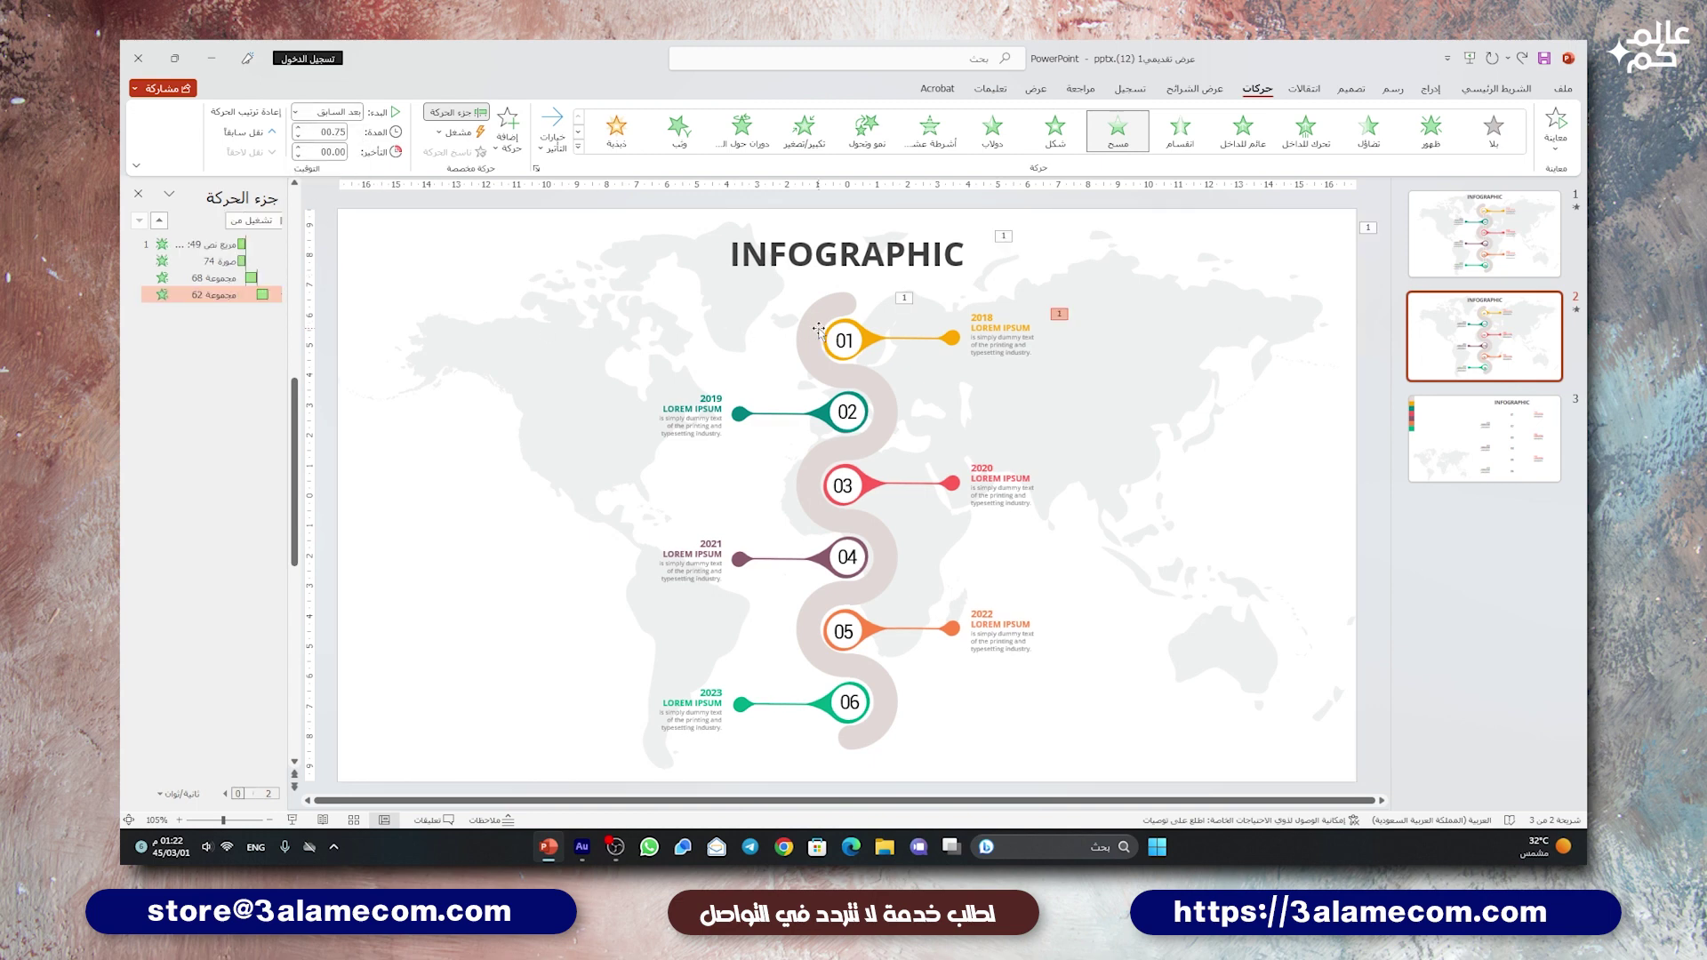
- Preview the animations and pick up the 01/2018 group's animation with Animation Painter
left_click(819, 330)
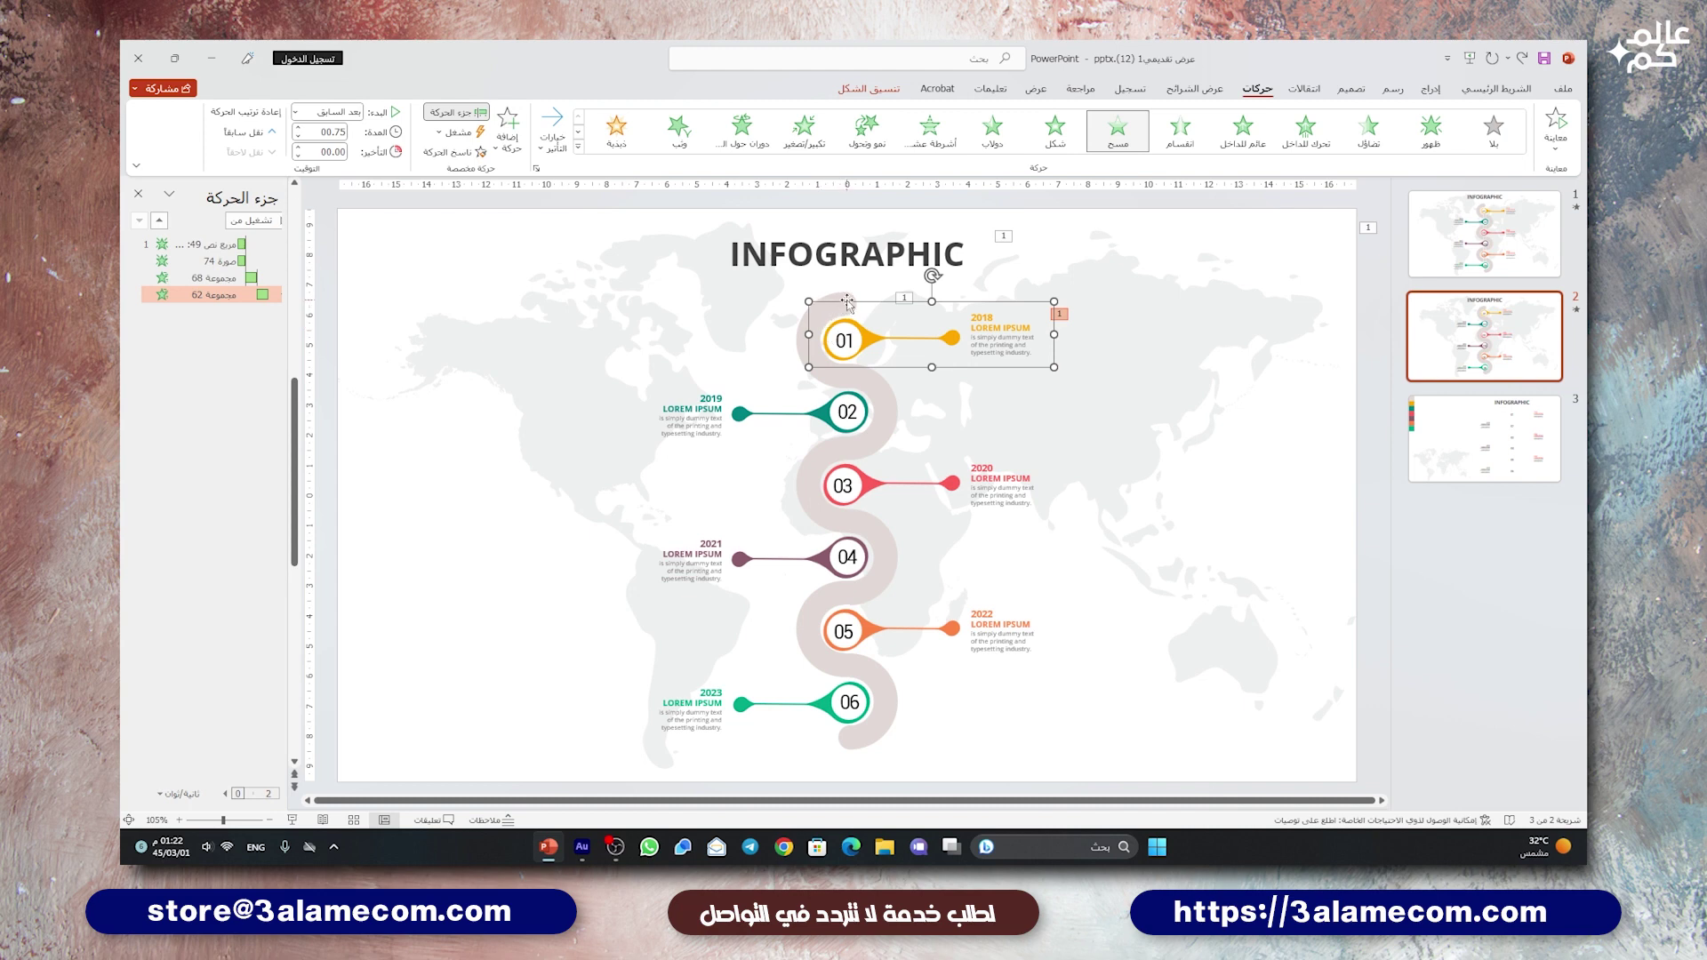
left_click(845, 300)
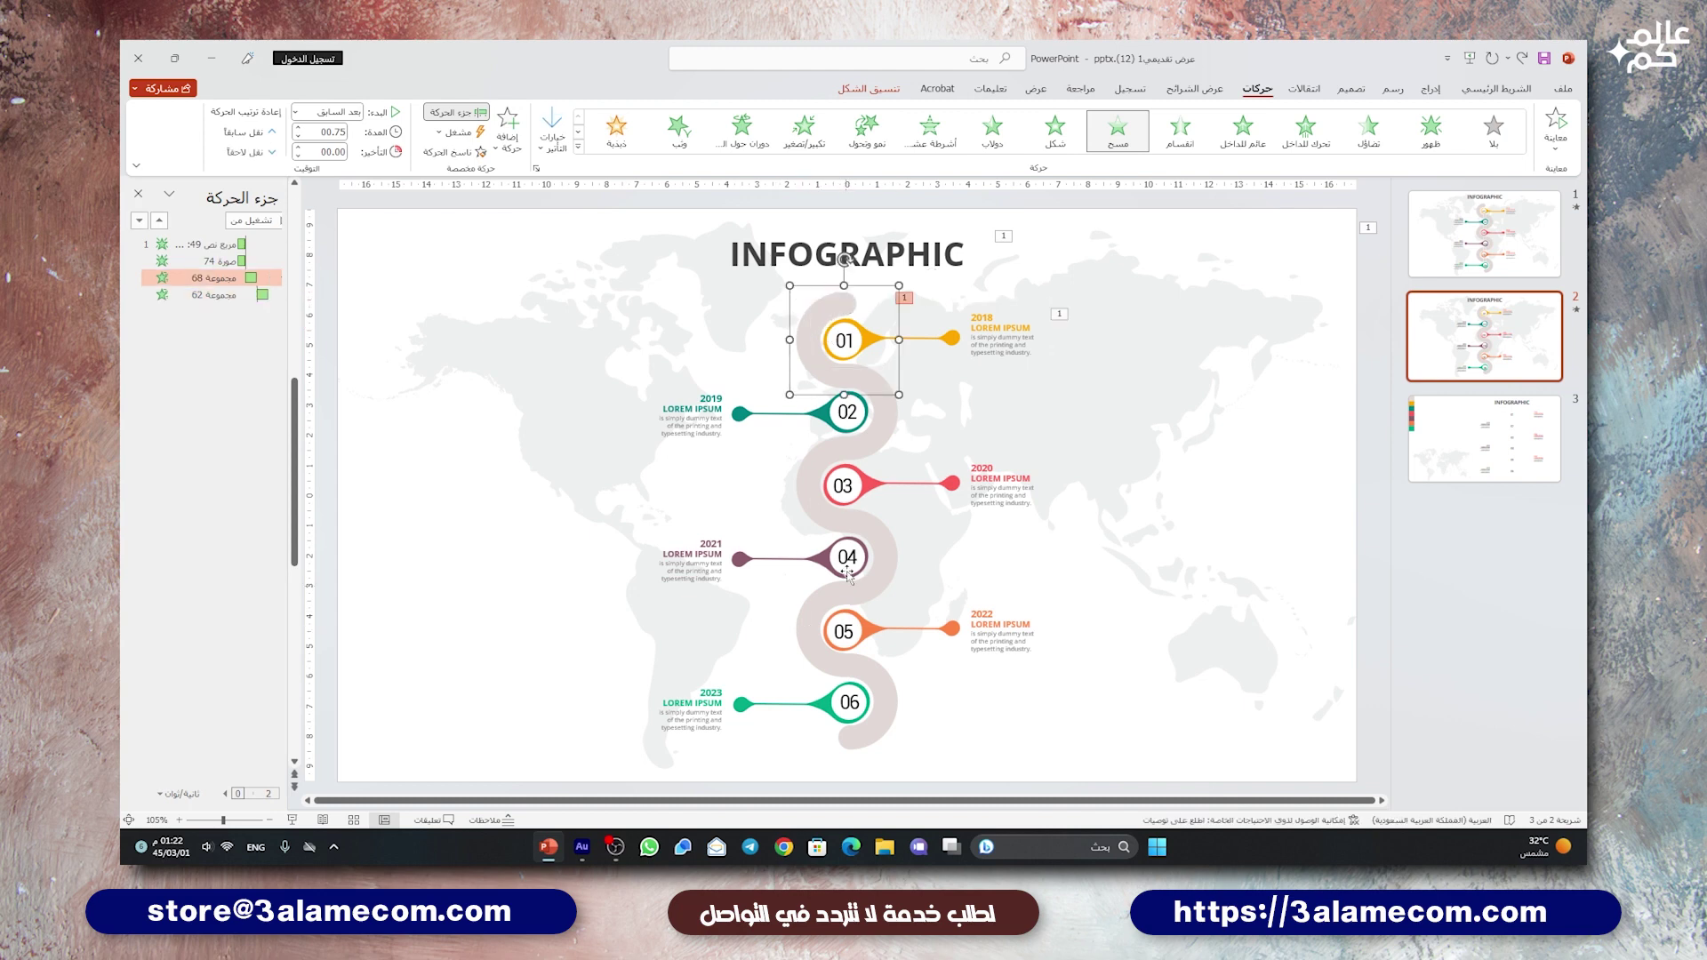
left_click(449, 152)
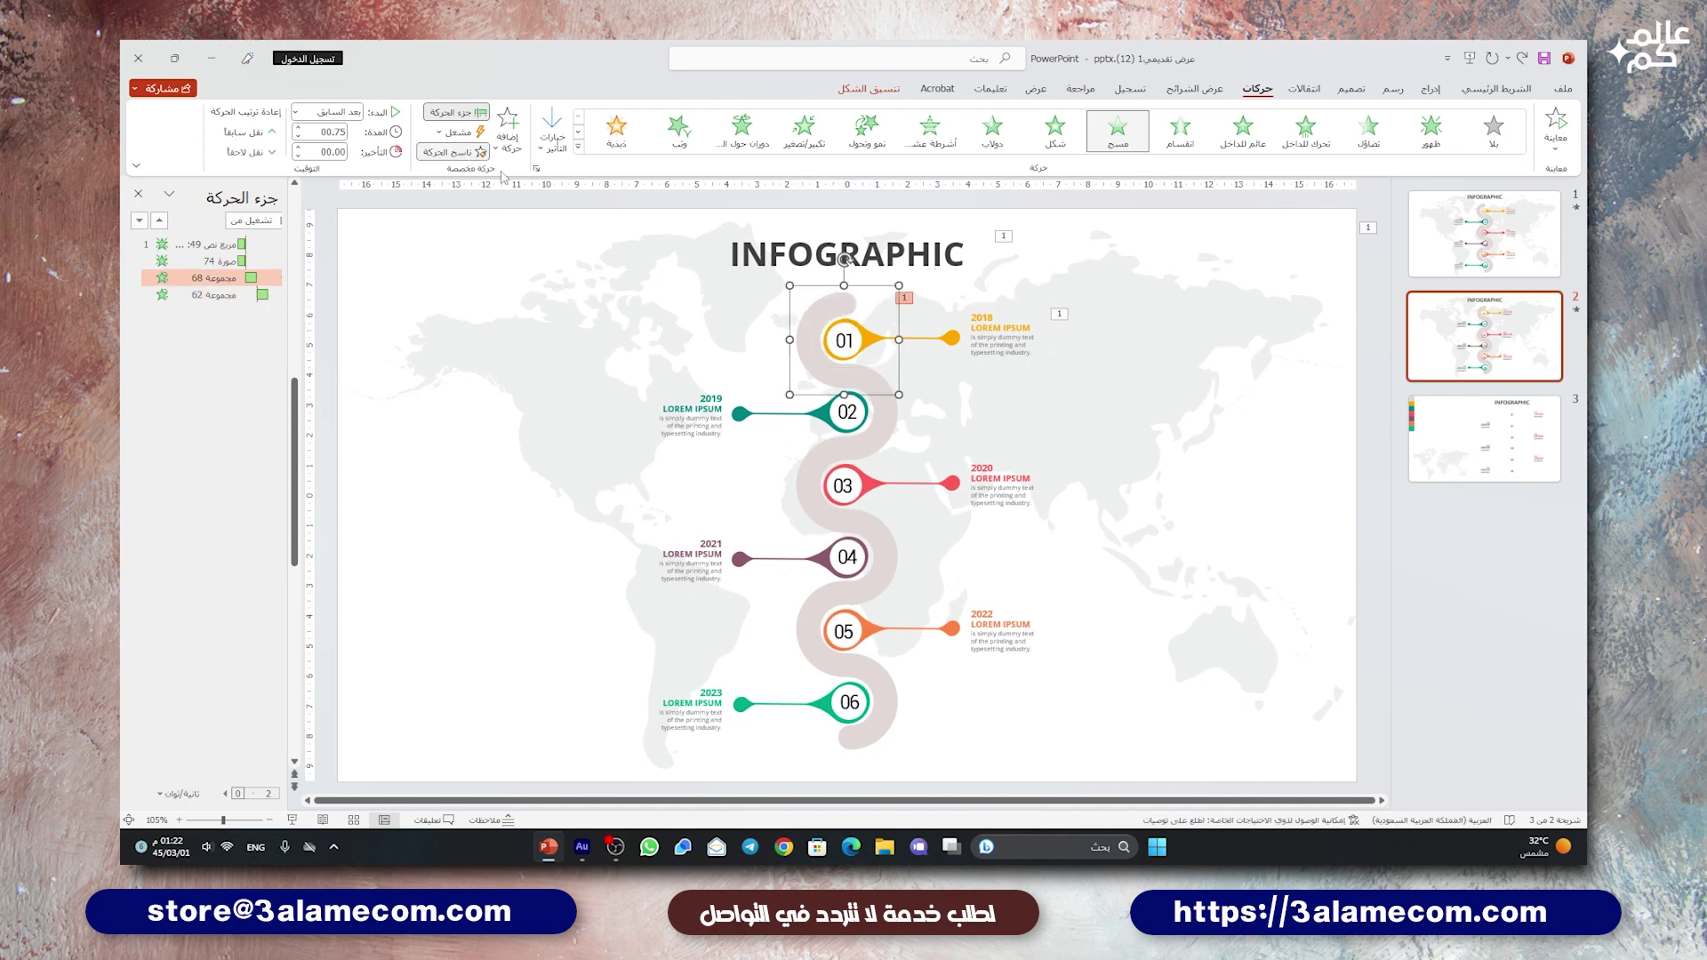
left_click(875, 380)
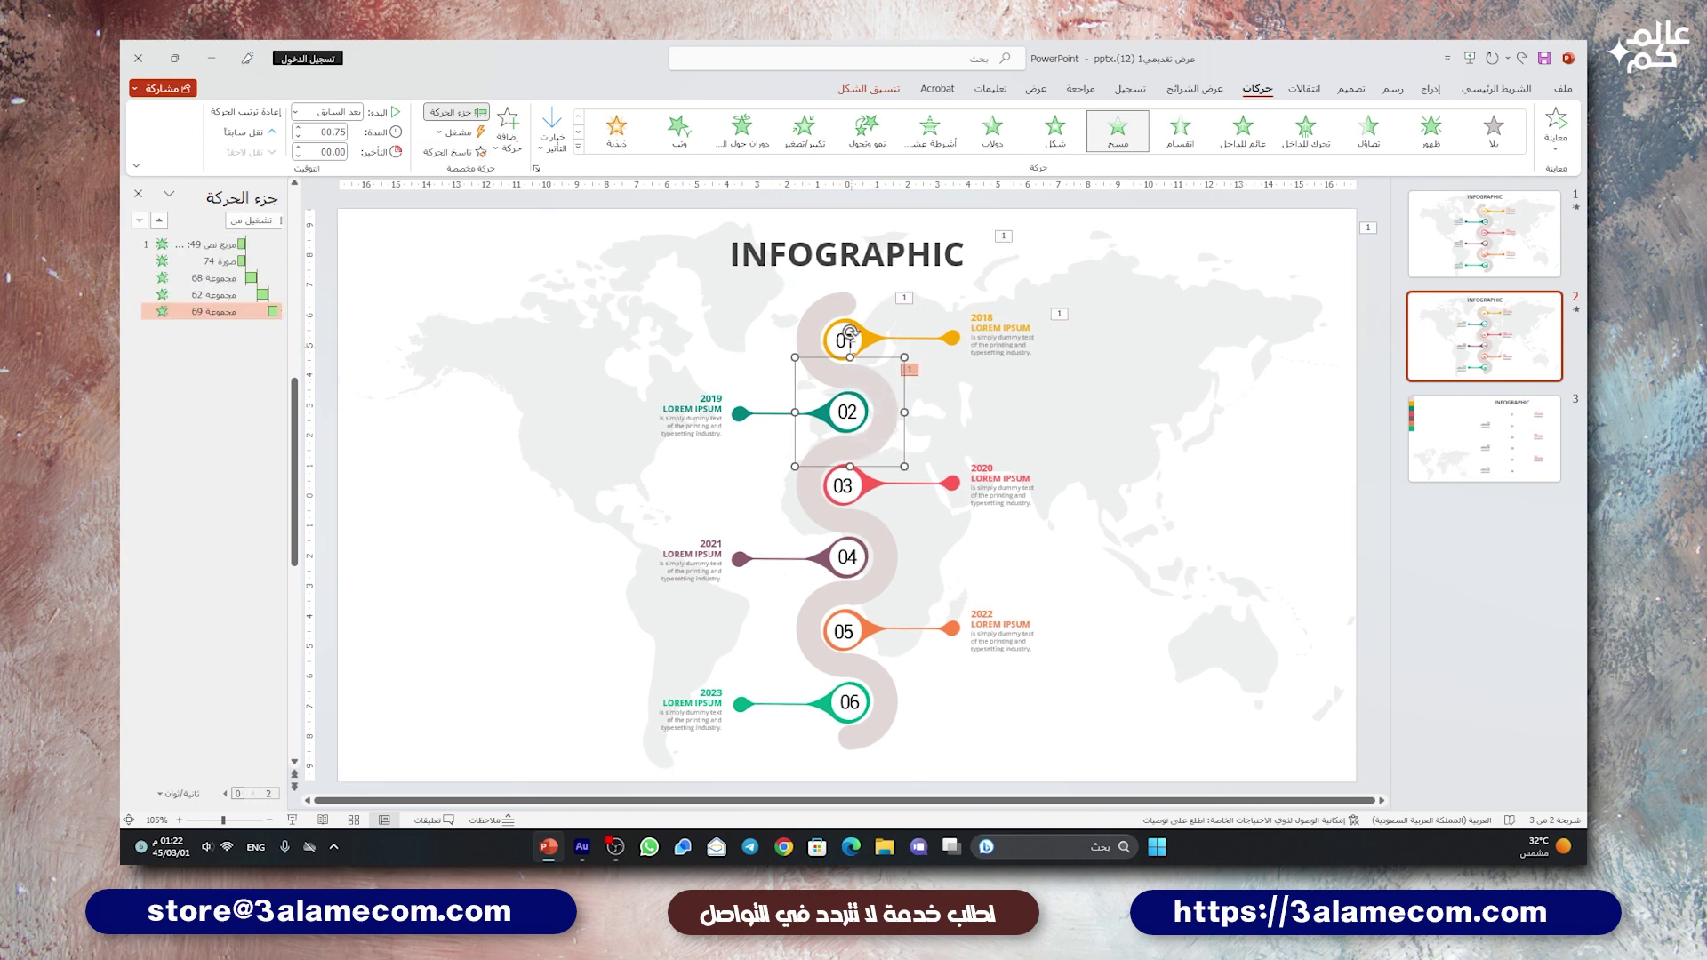
left_click(859, 344)
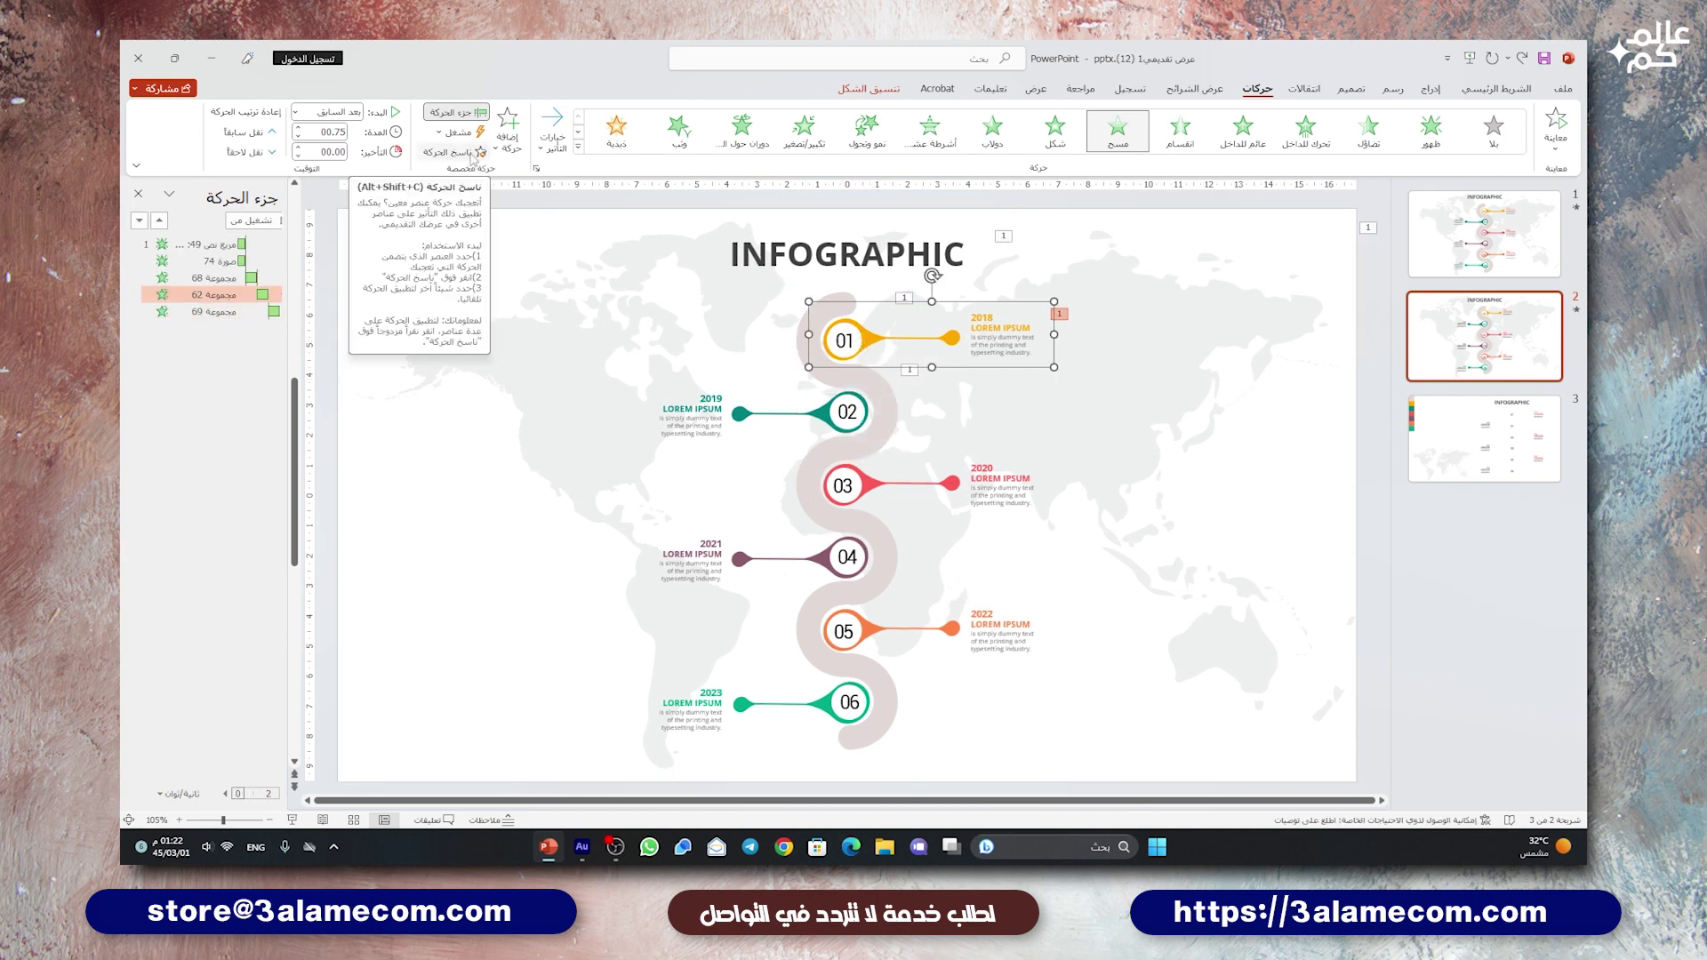
left_click(473, 153)
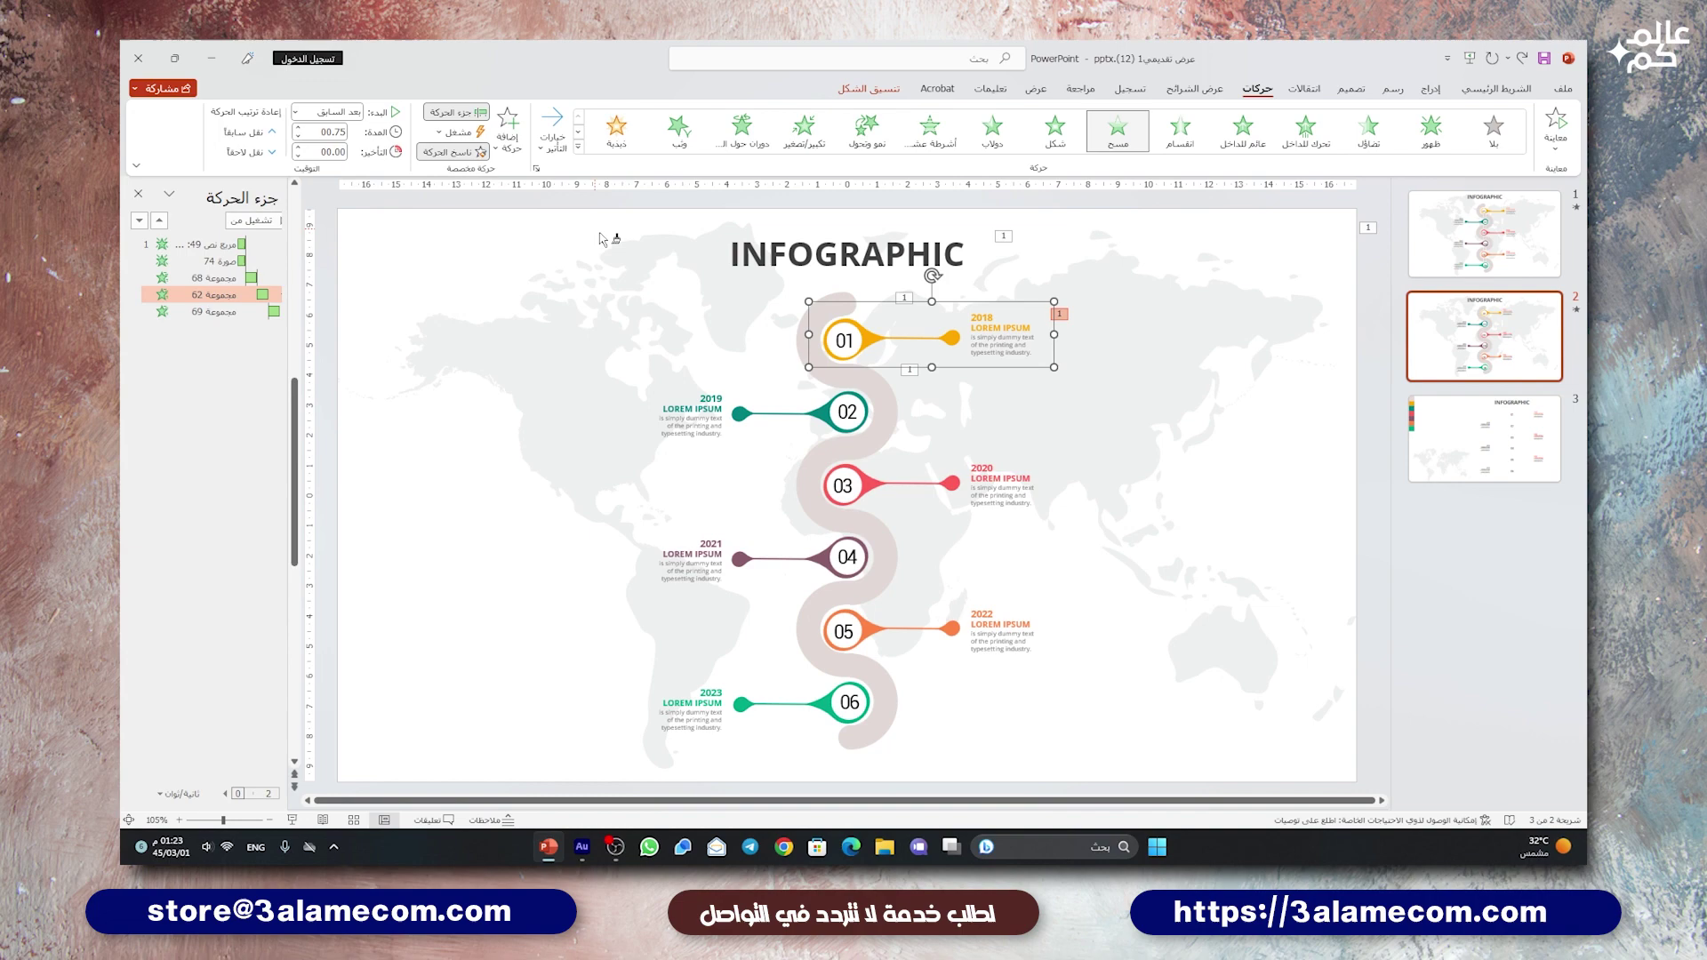
- Paint the wipe onto the 02 group and set it to From Right
left_click(829, 414)
left_click(552, 129)
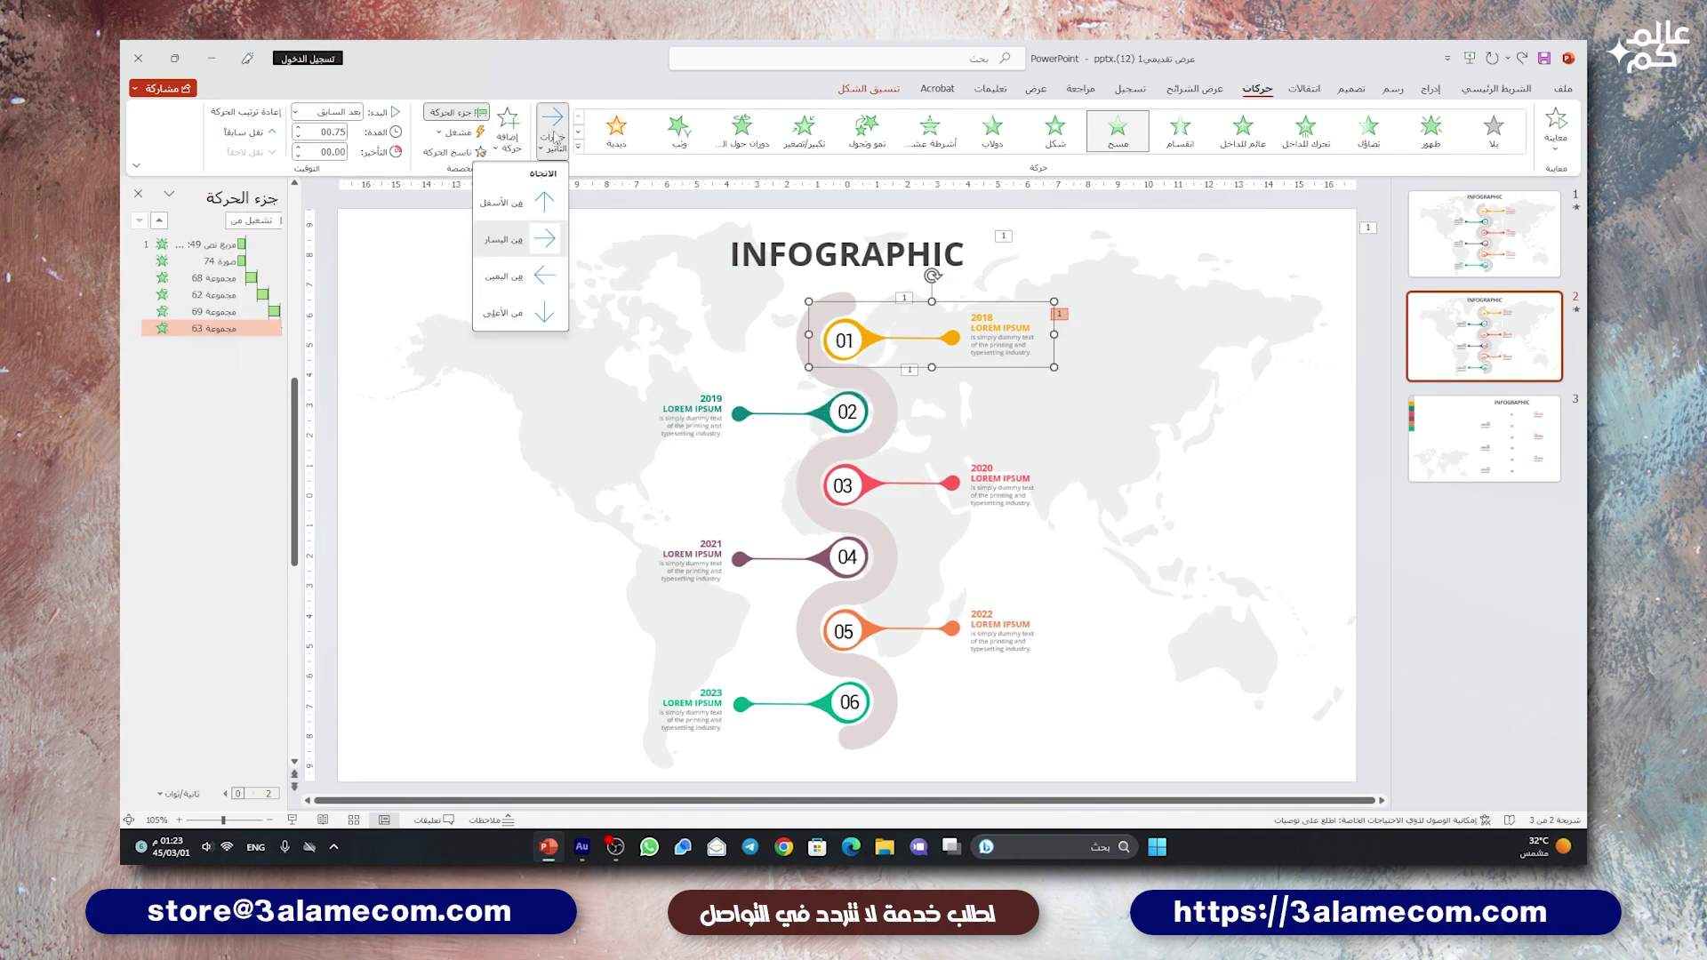
left_click(523, 282)
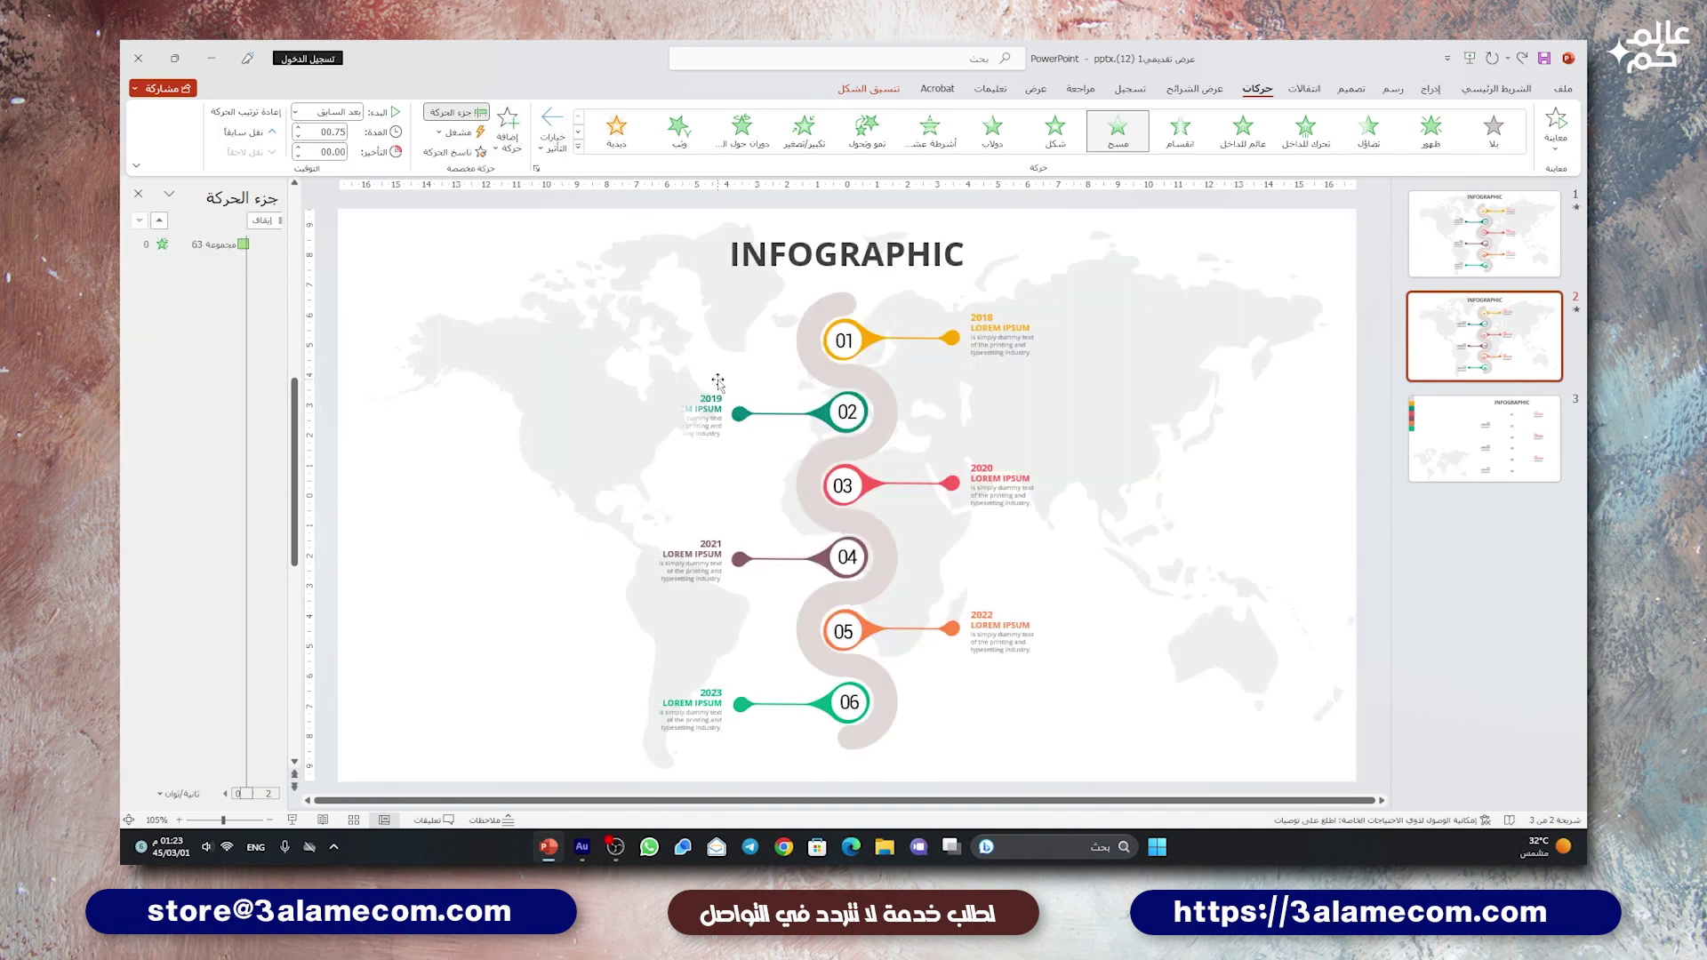
- Paint the wipe onto the 03 road piece and the 03 and 04 pin groups
left_click(832, 371)
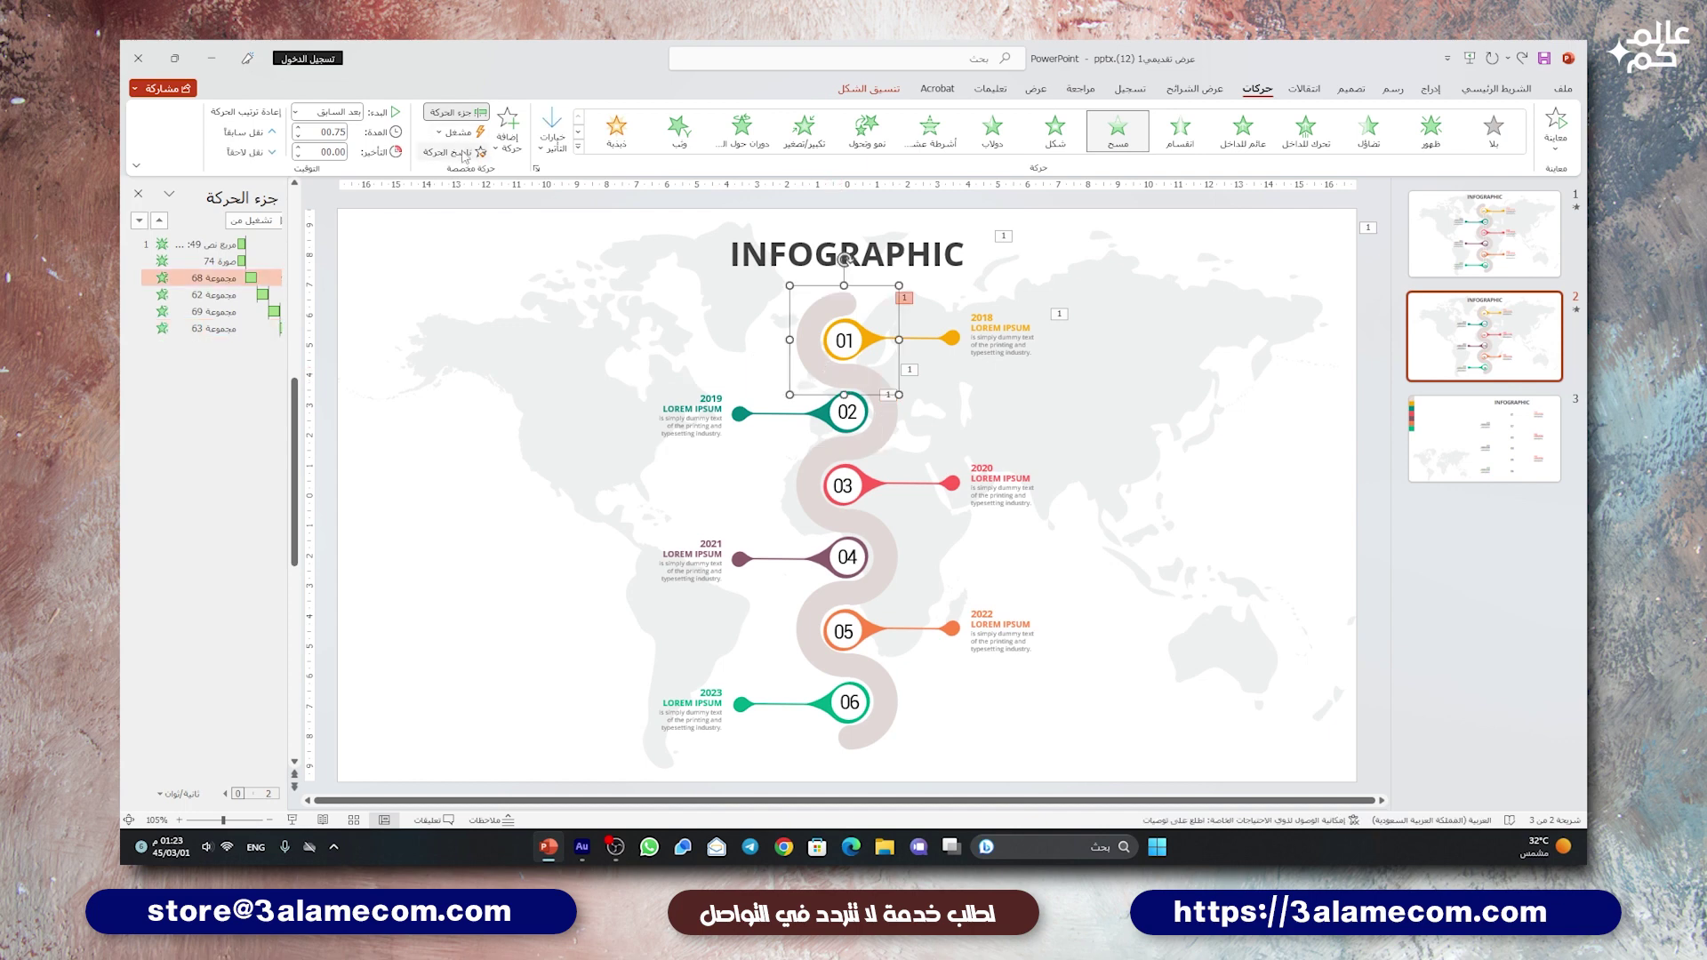
left_click(454, 152)
left_click(846, 455)
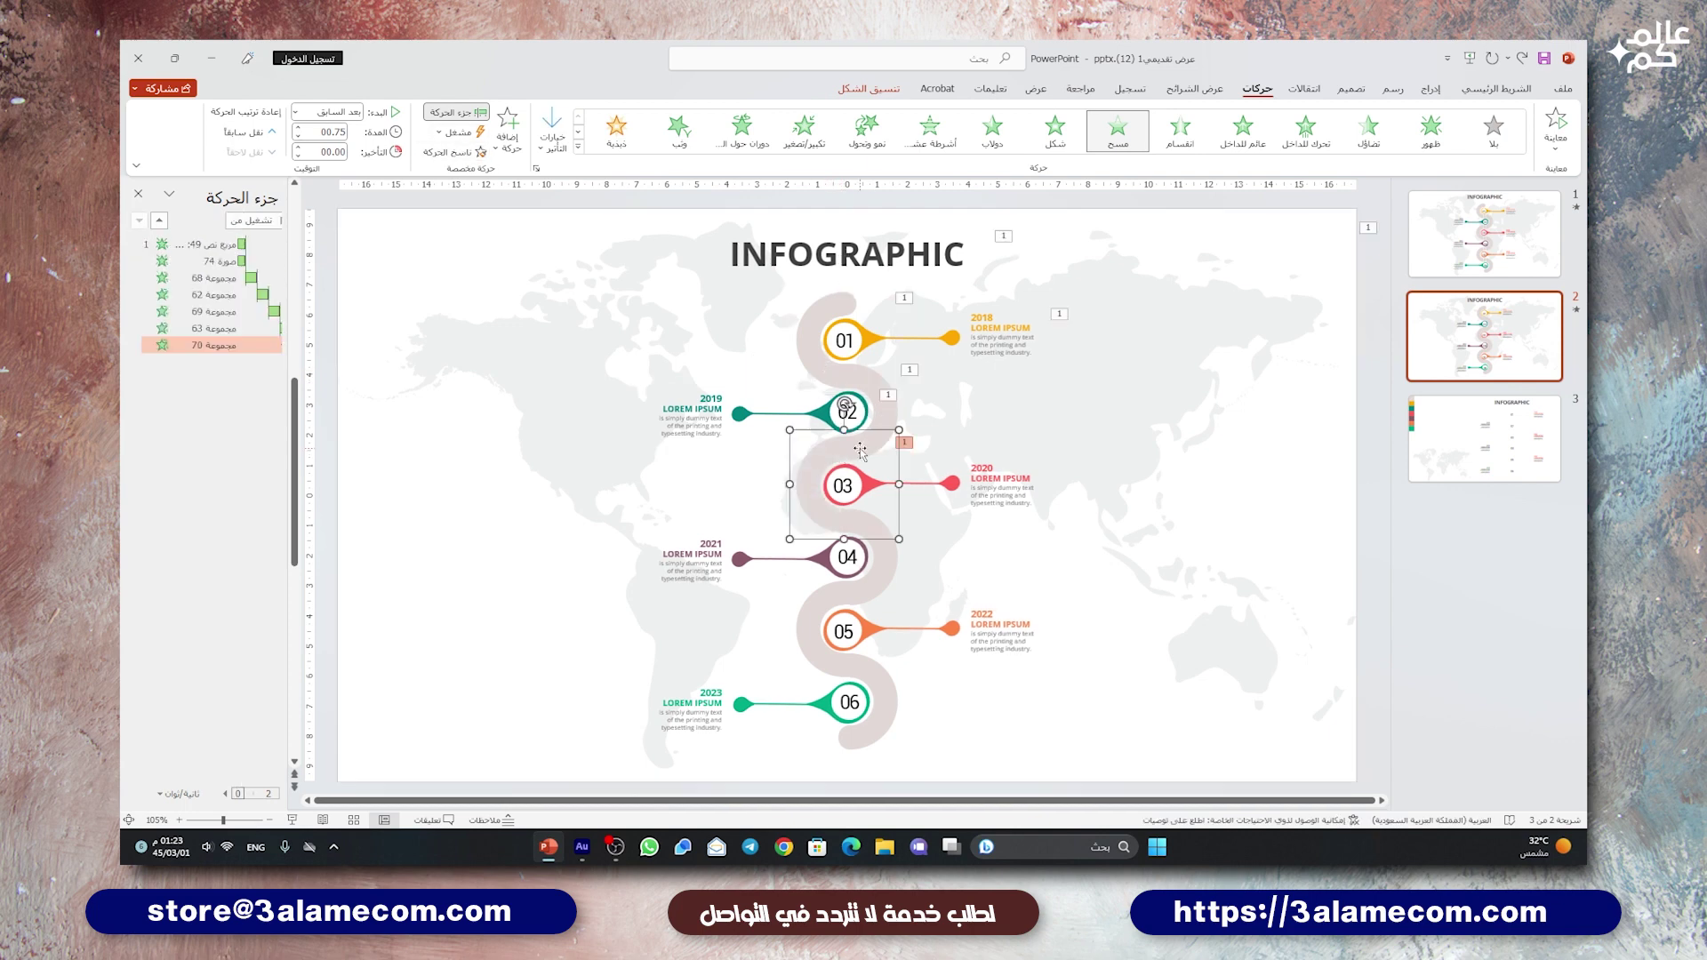
left_click(454, 152)
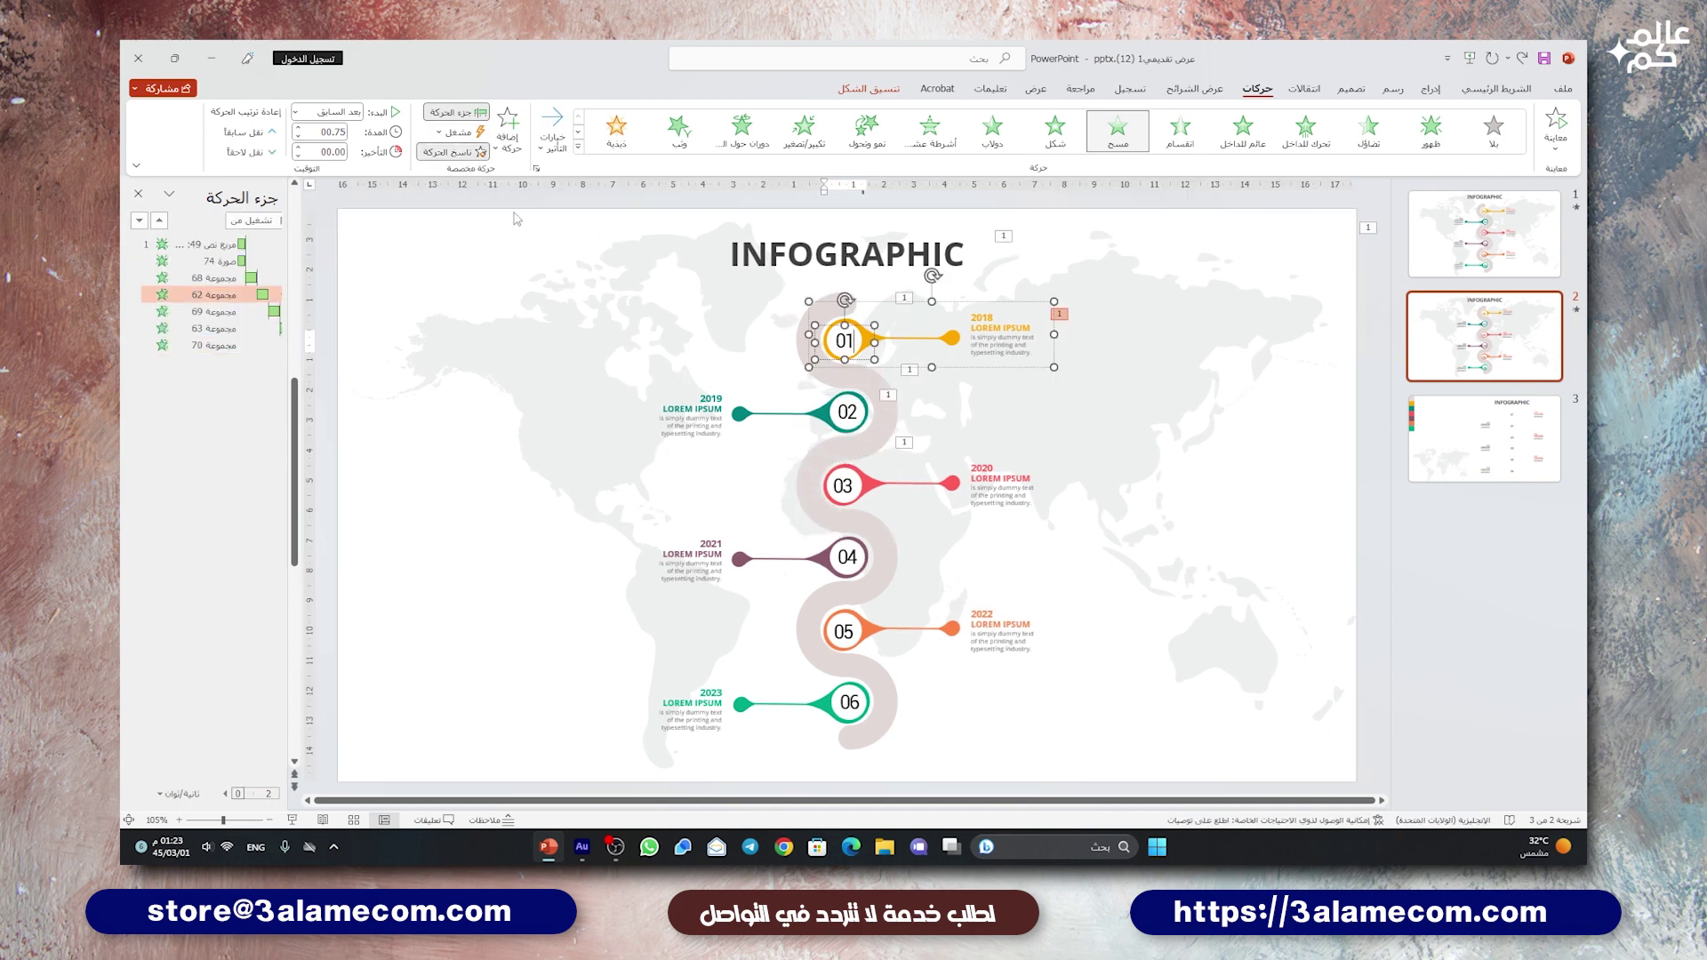
left_click(837, 474)
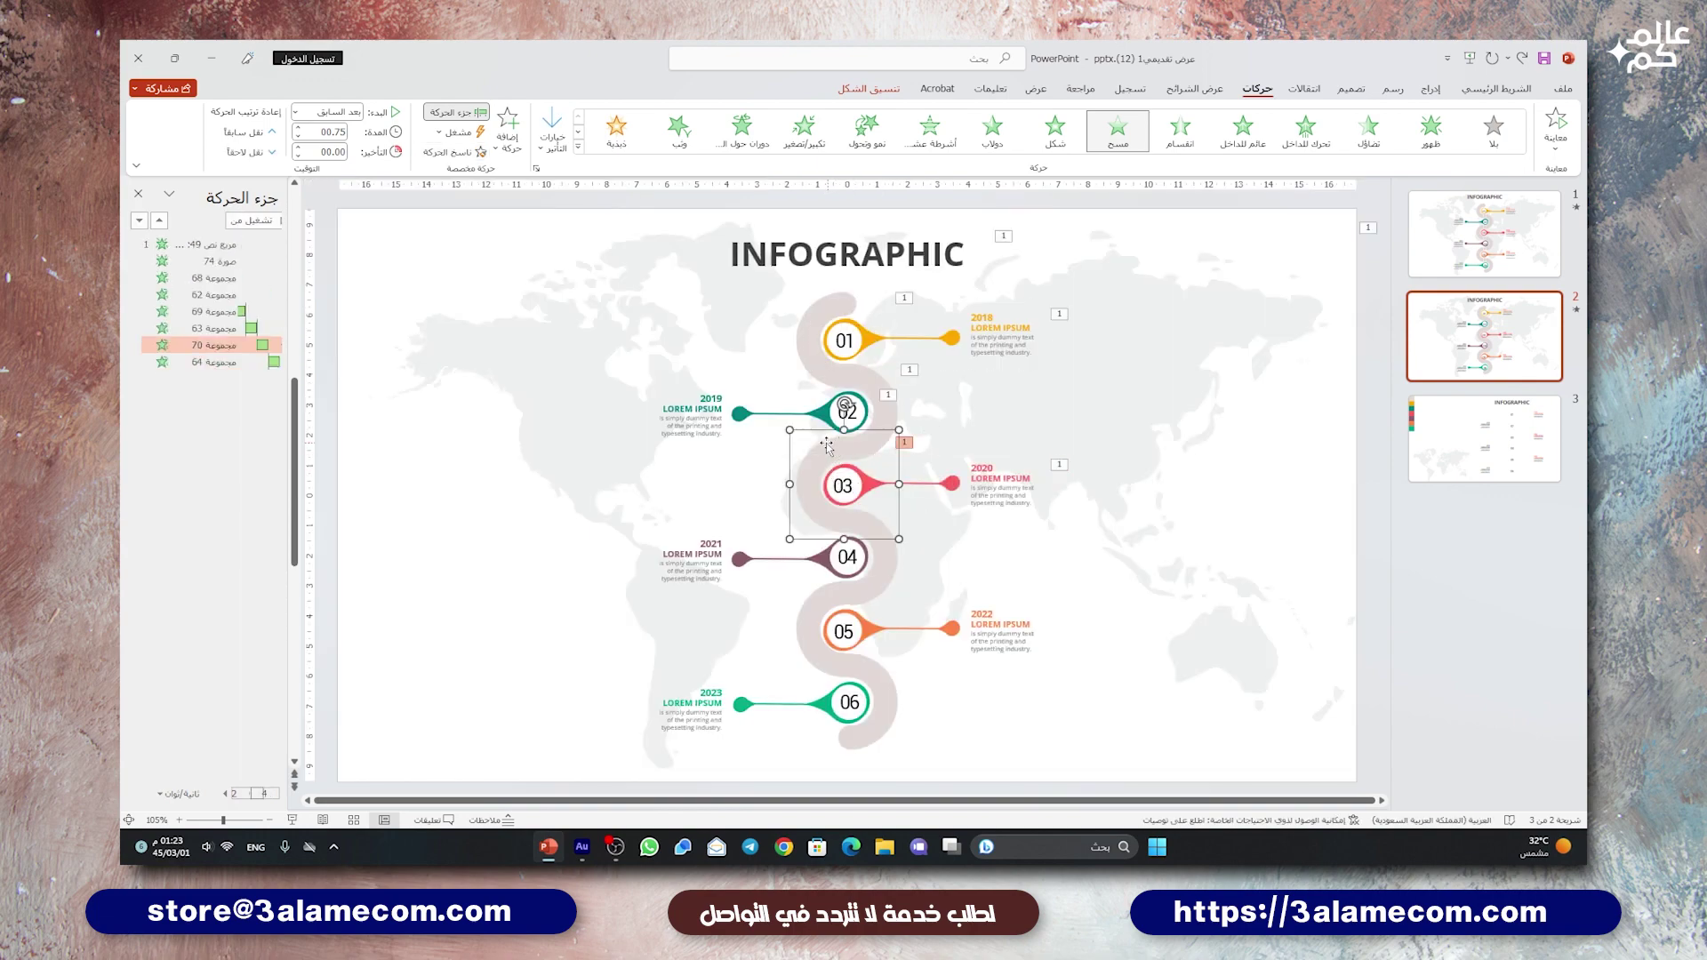
left_click(453, 152)
left_click(871, 533)
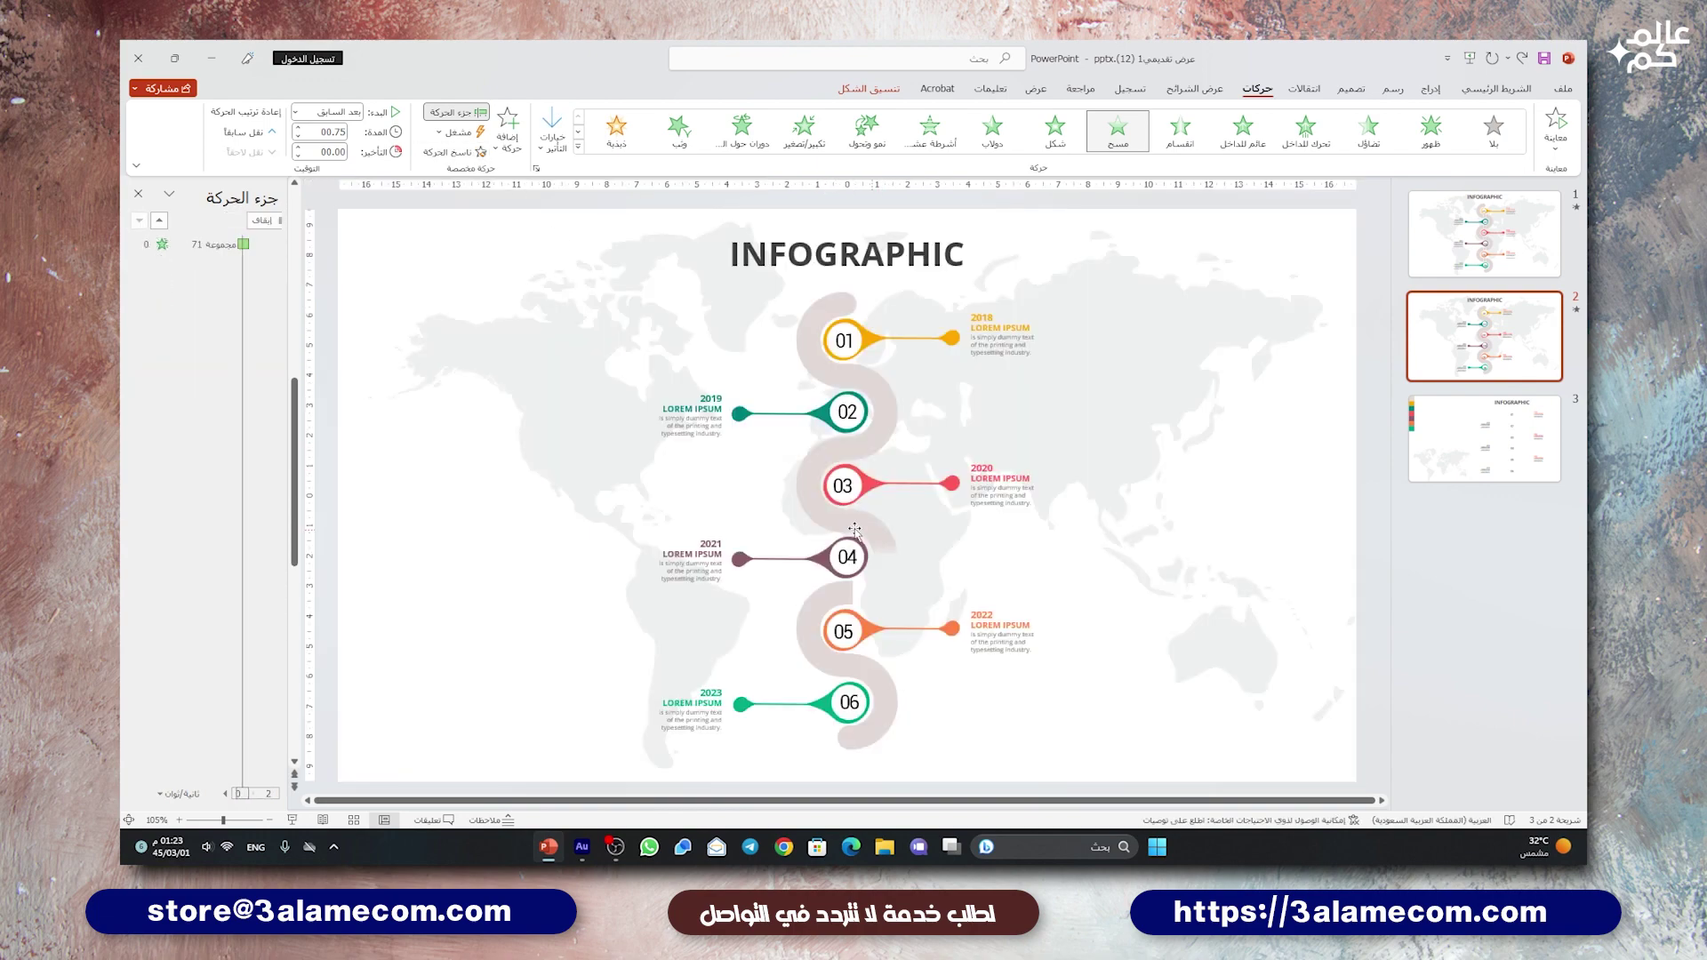
- Paint the wipes onto the 2021 text group and the 05 and 06 pin groups
left_click(846, 412)
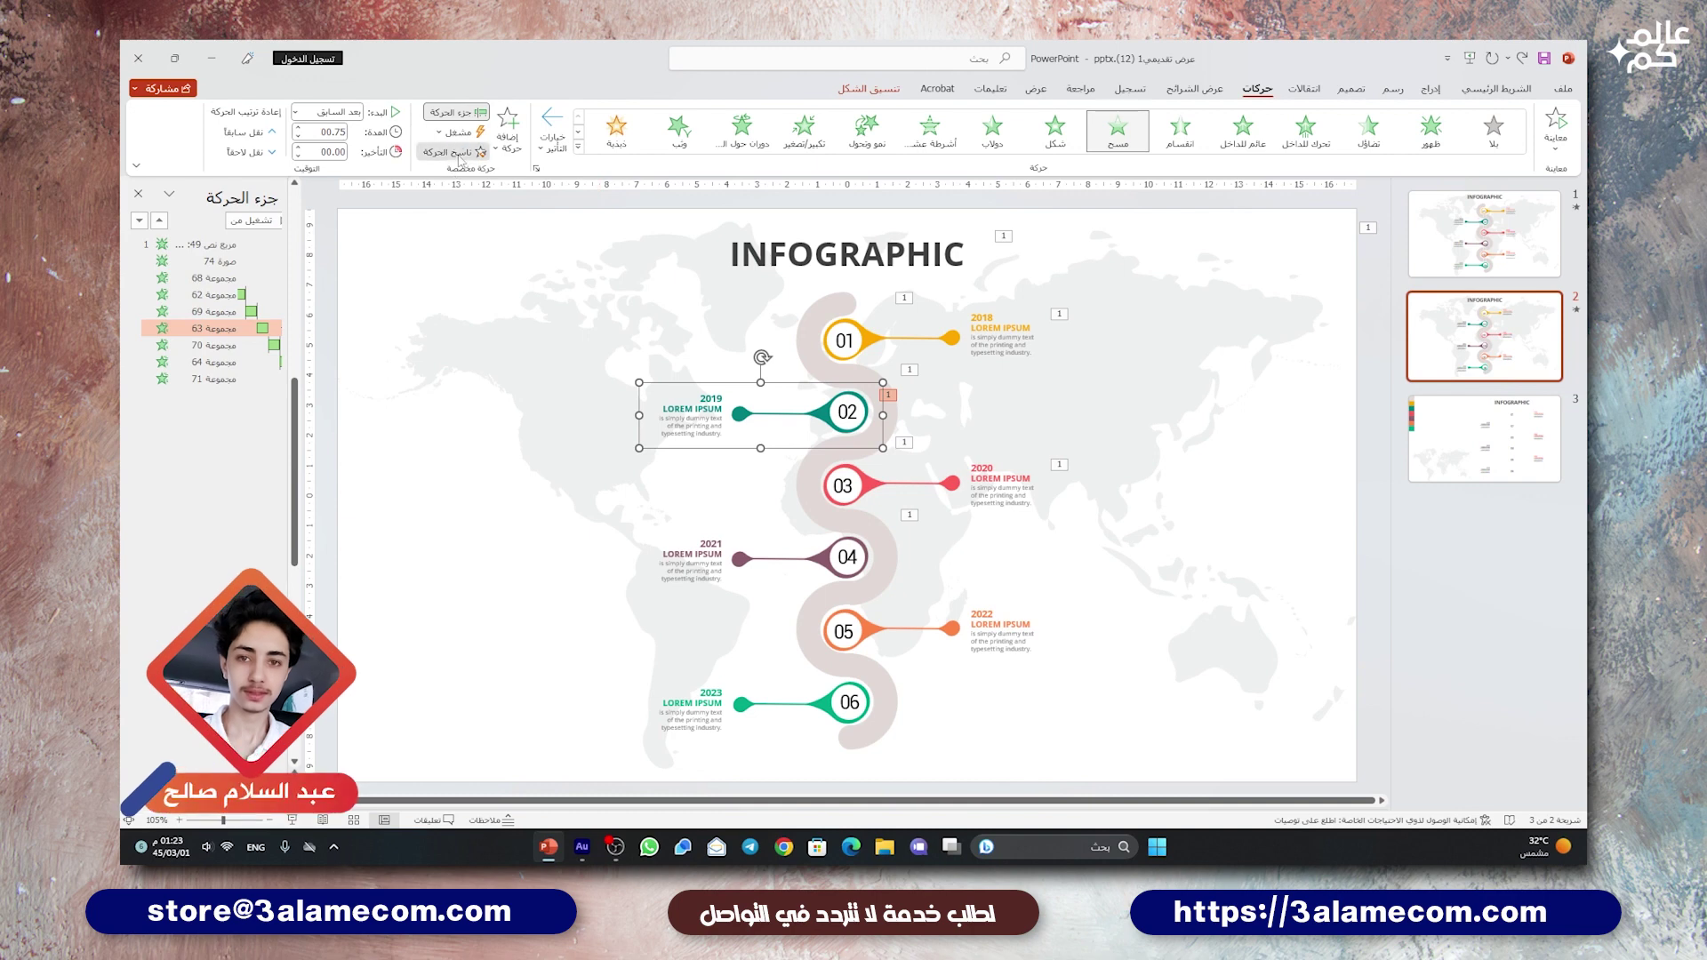
left_click(453, 152)
left_click(853, 489)
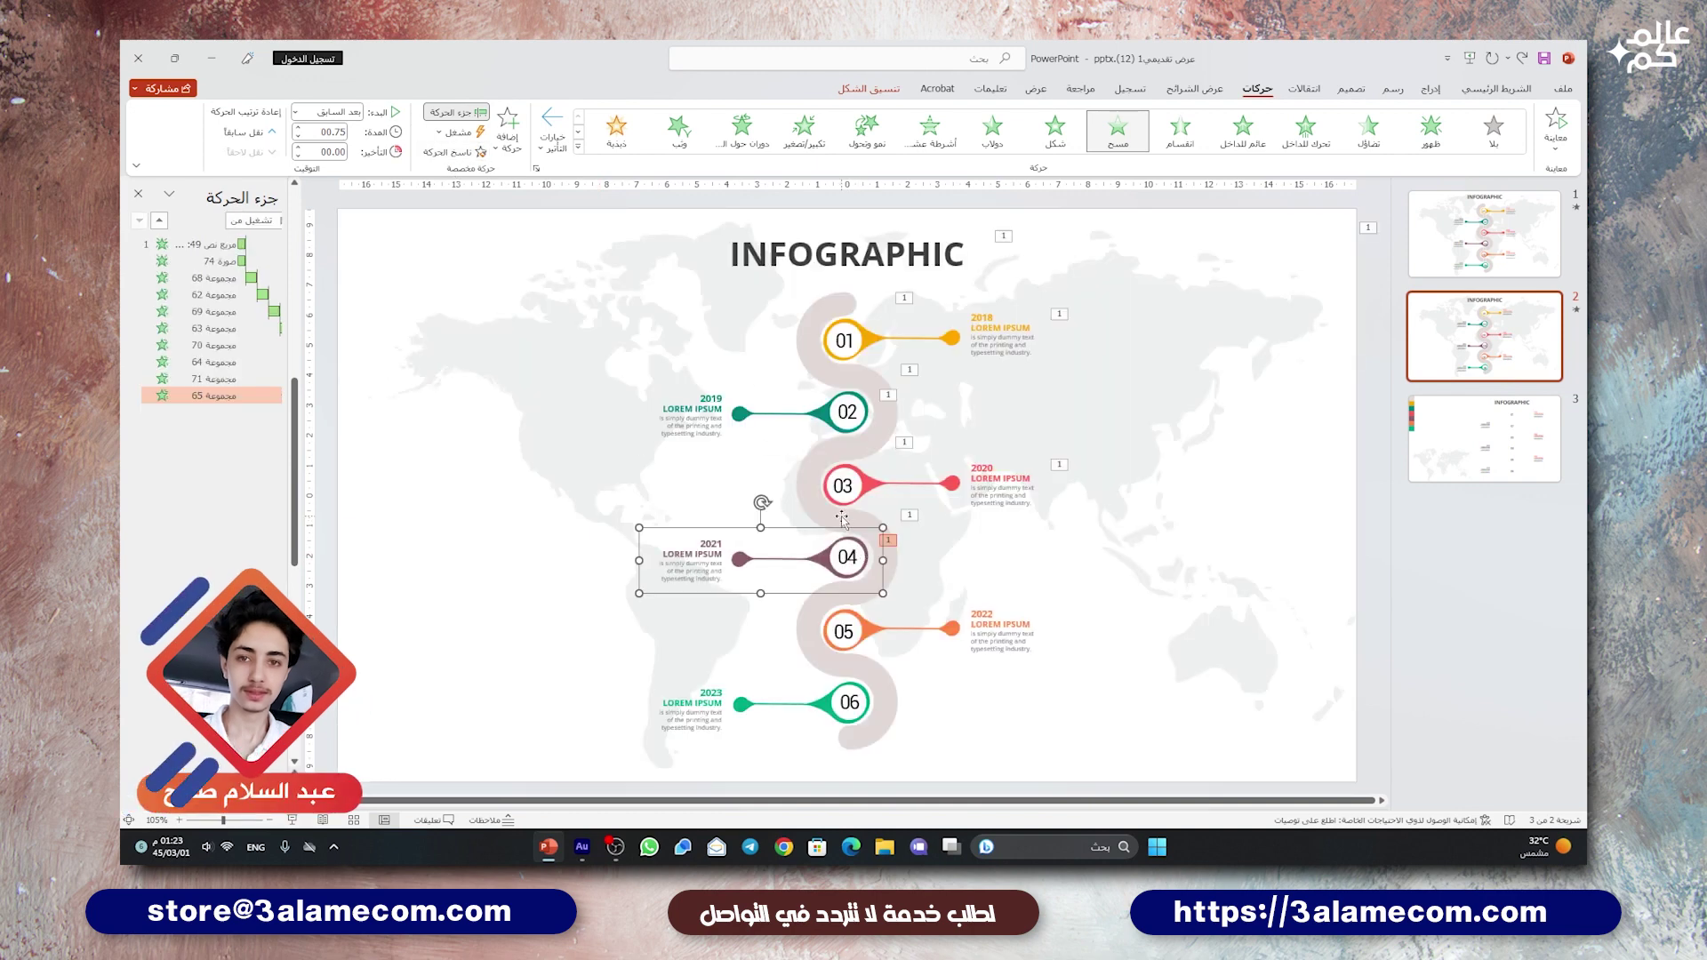
key("Tab")
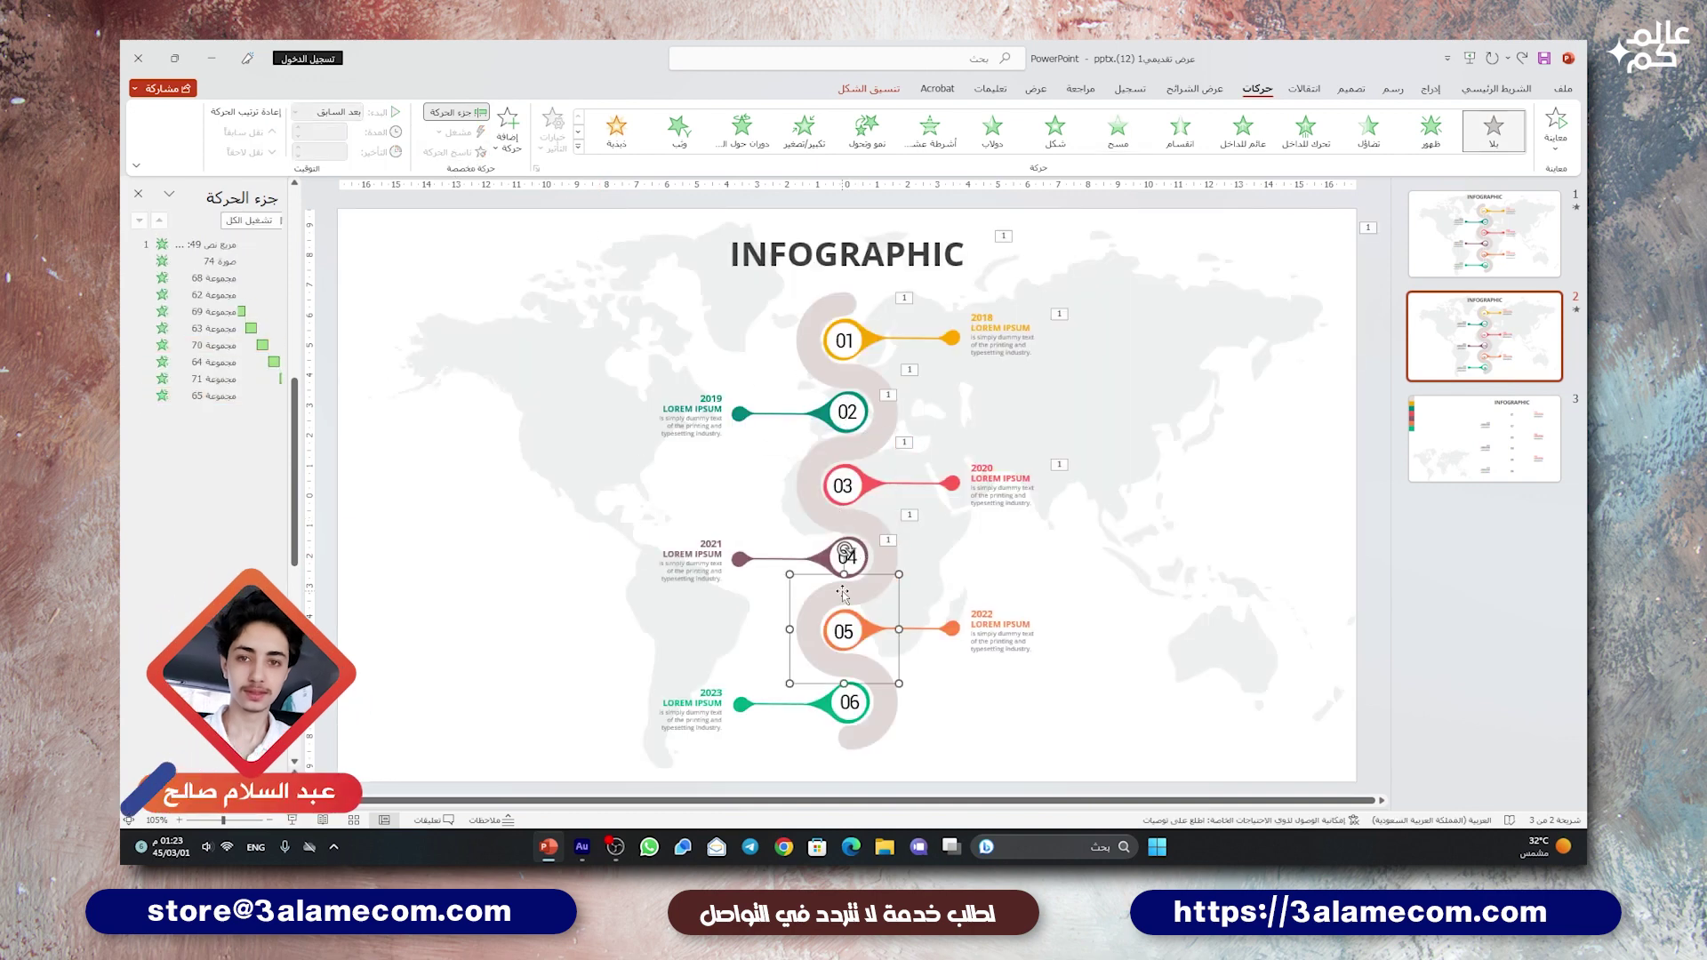
left_click(840, 453)
key("alt+shift+c")
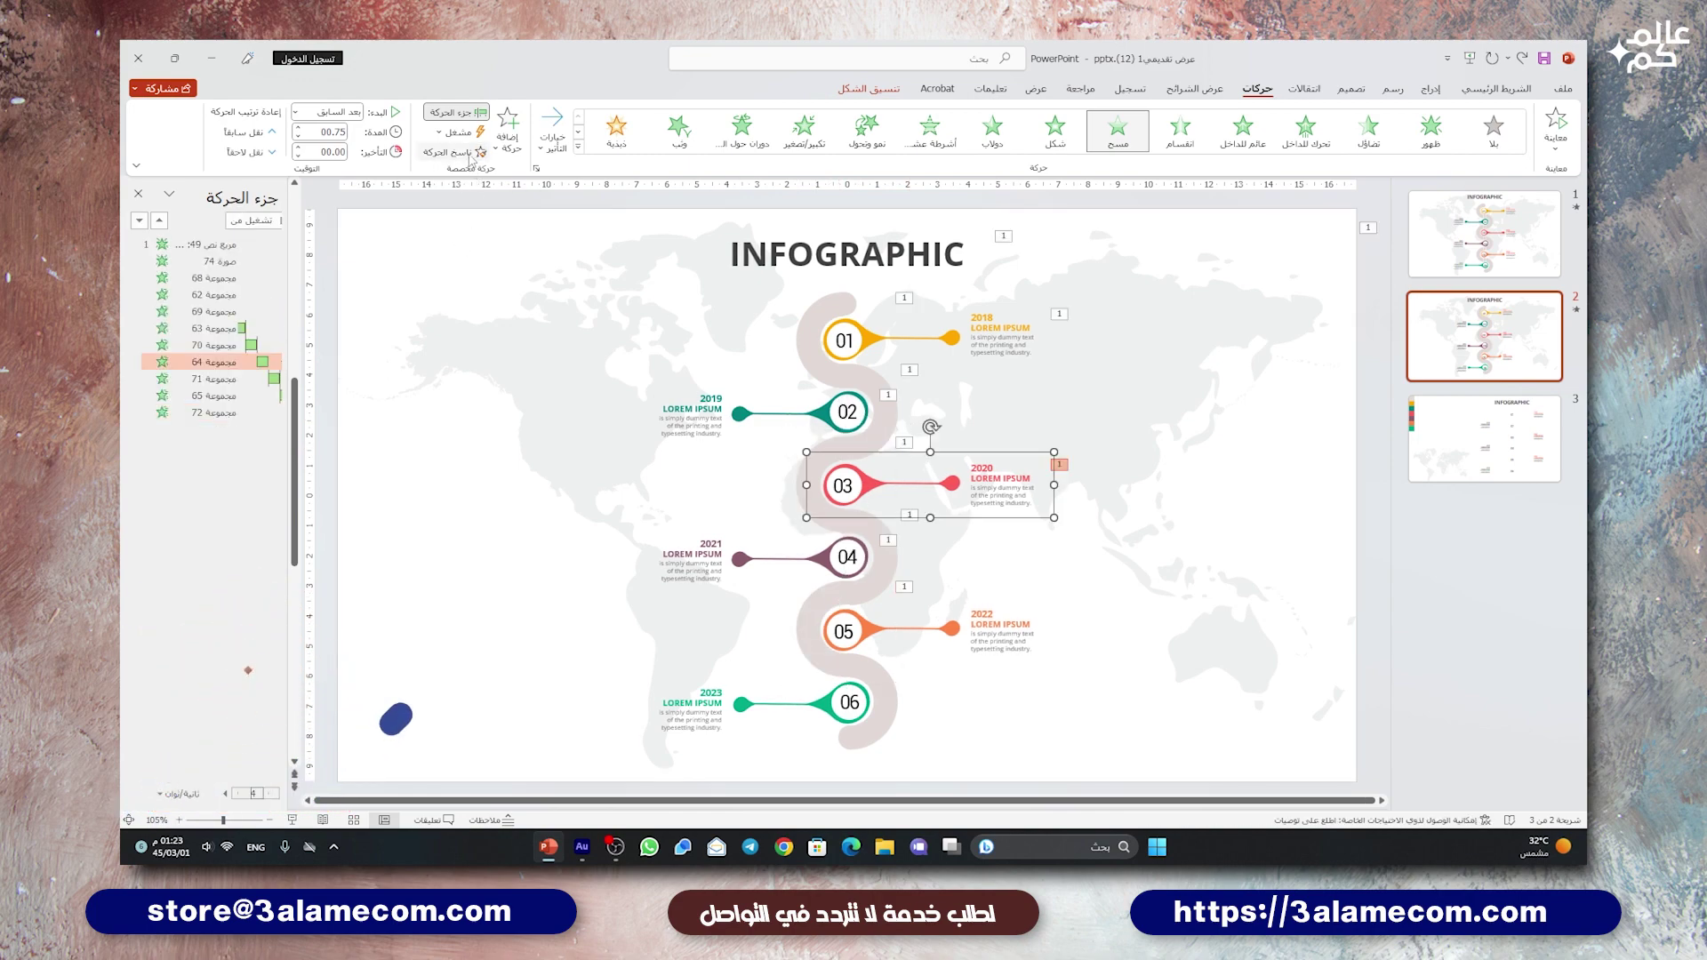
left_click(843, 620)
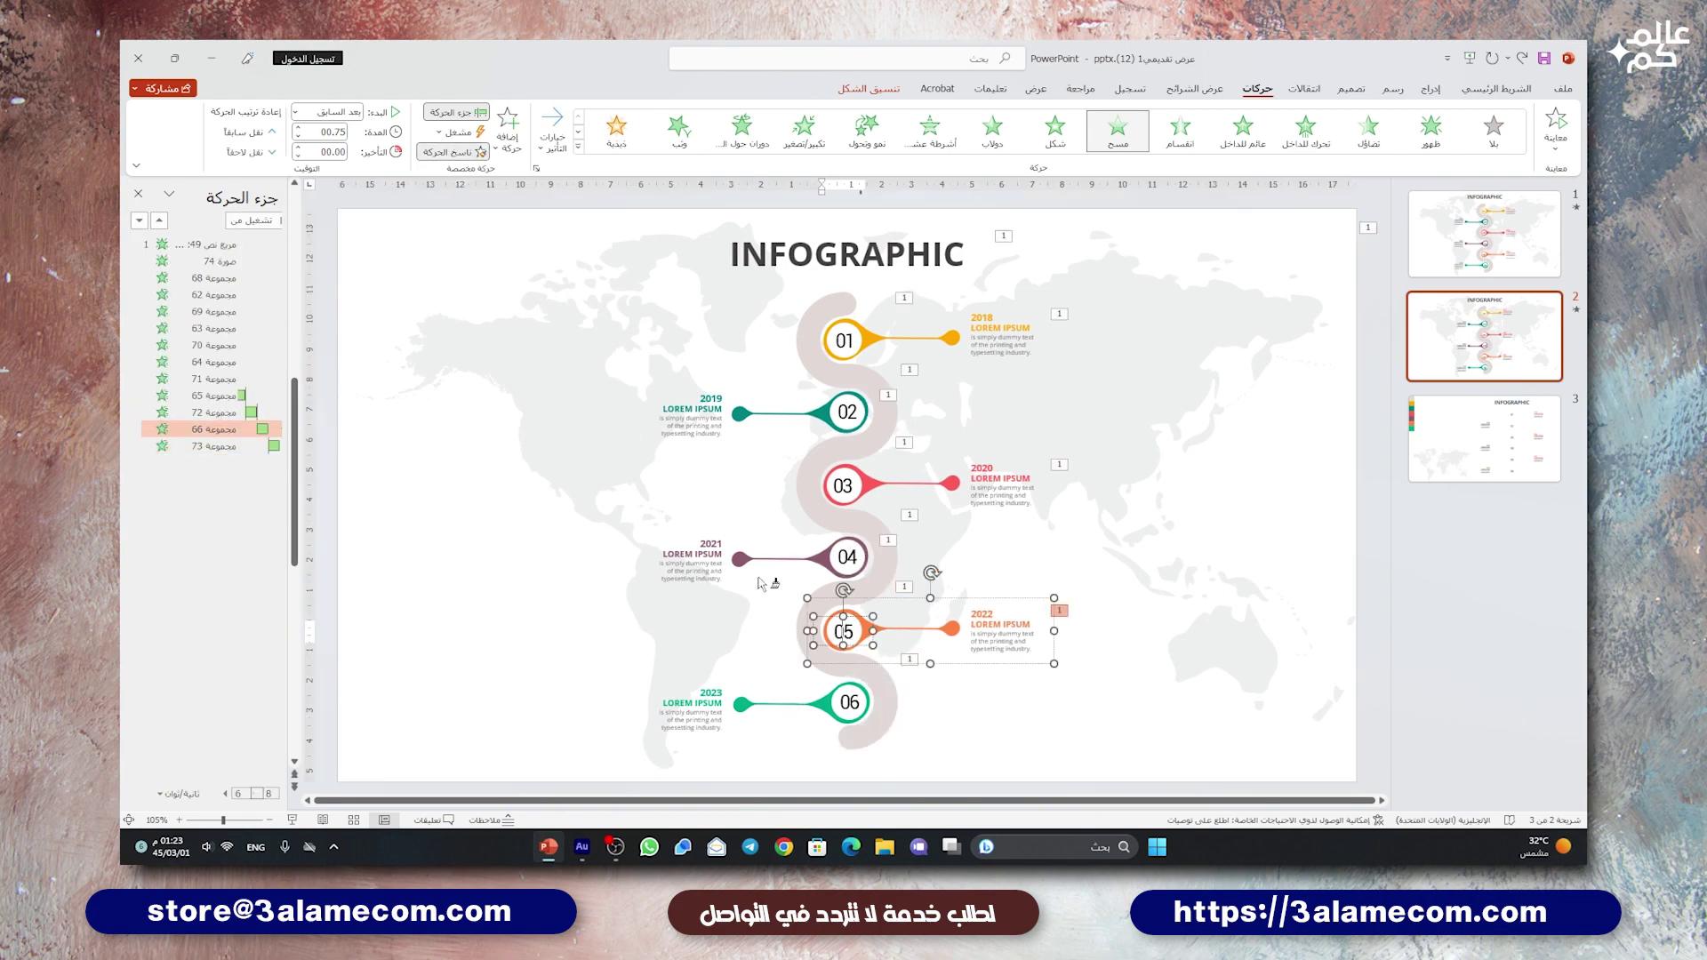
left_click(858, 703)
left_click(348, 714)
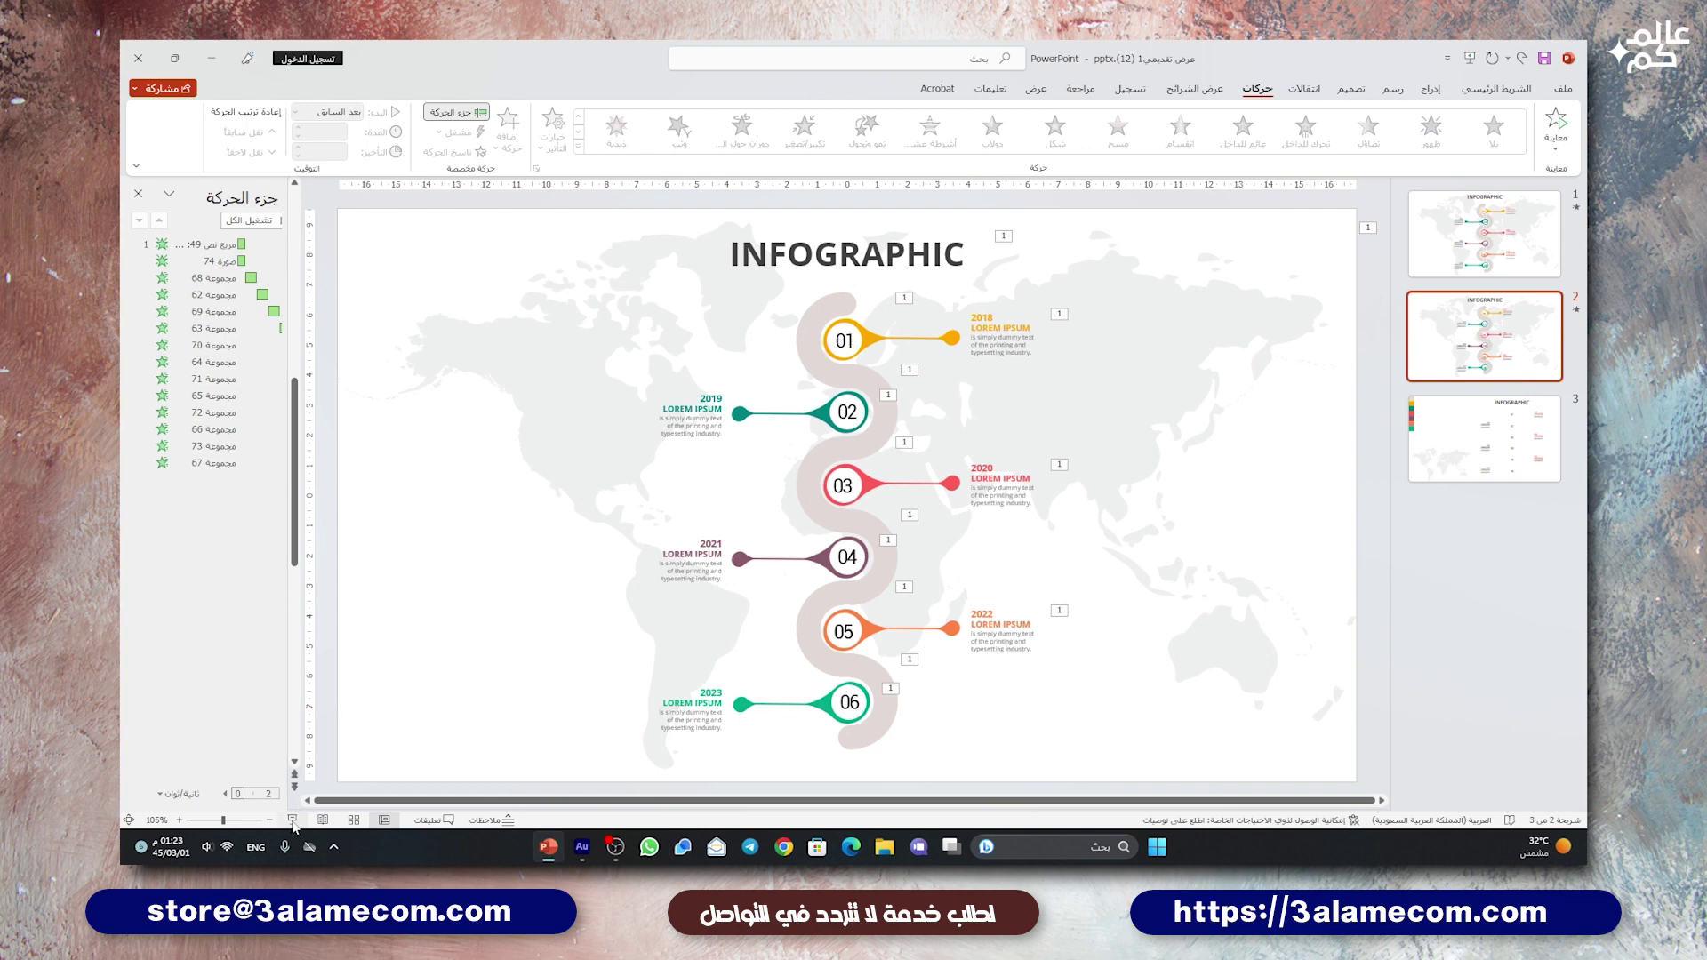
- Play slide 2 full screen to watch the title, map, road and pins animate in
left_click(384, 819)
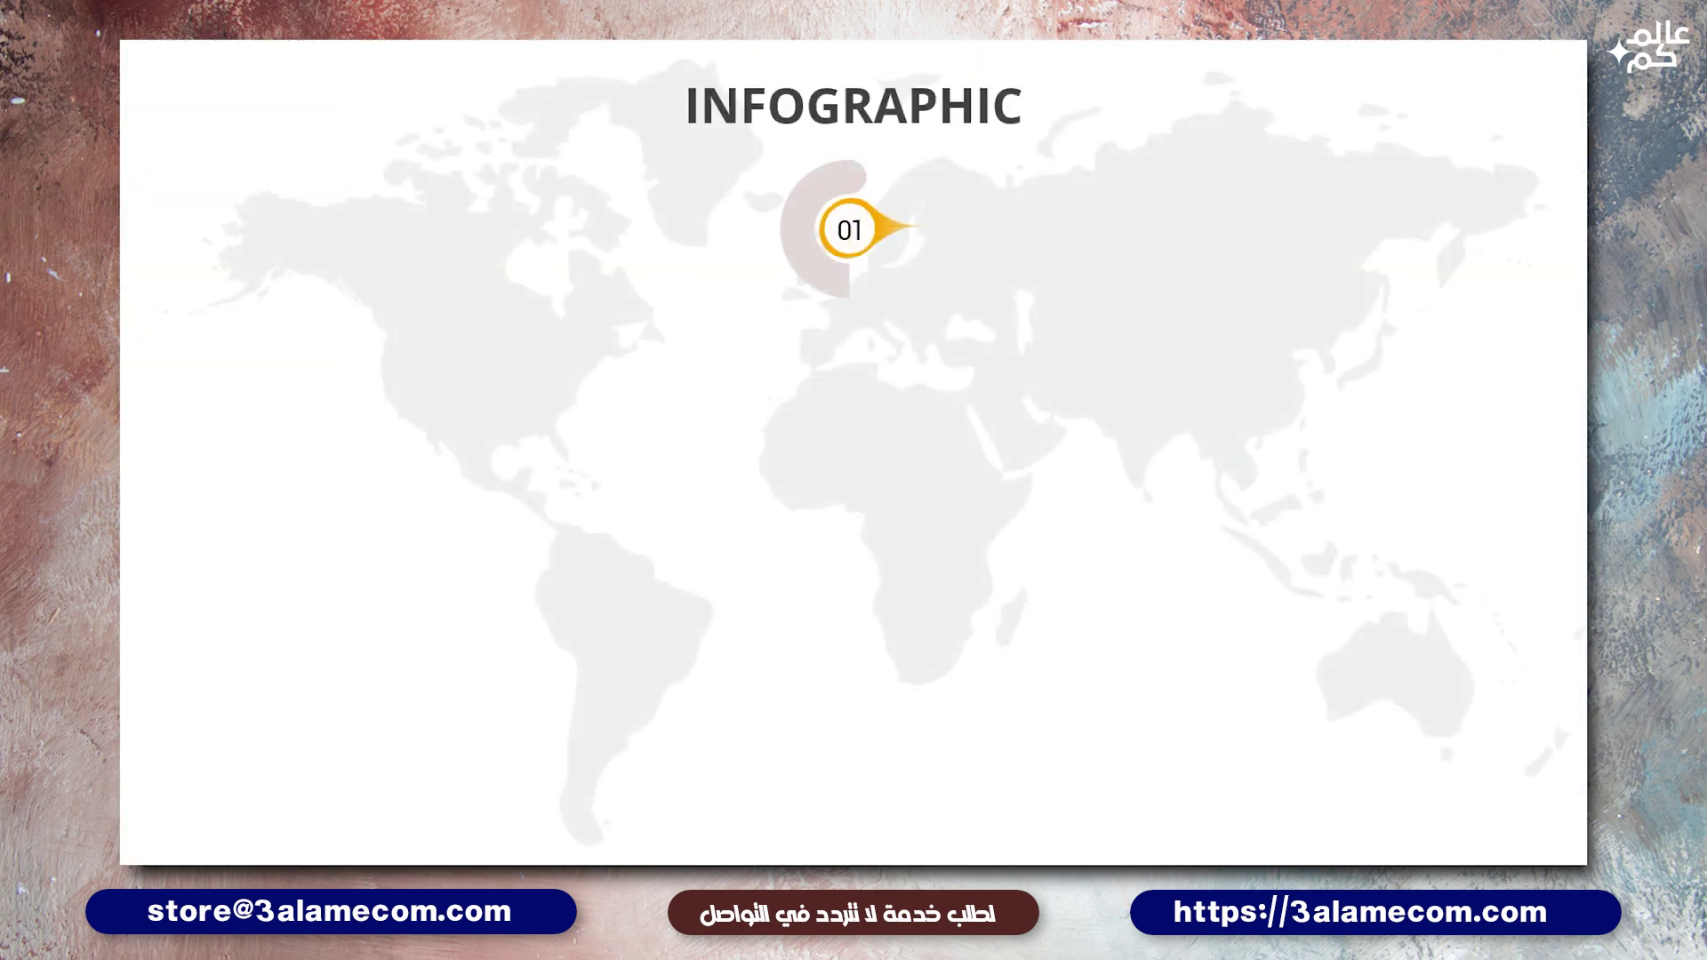